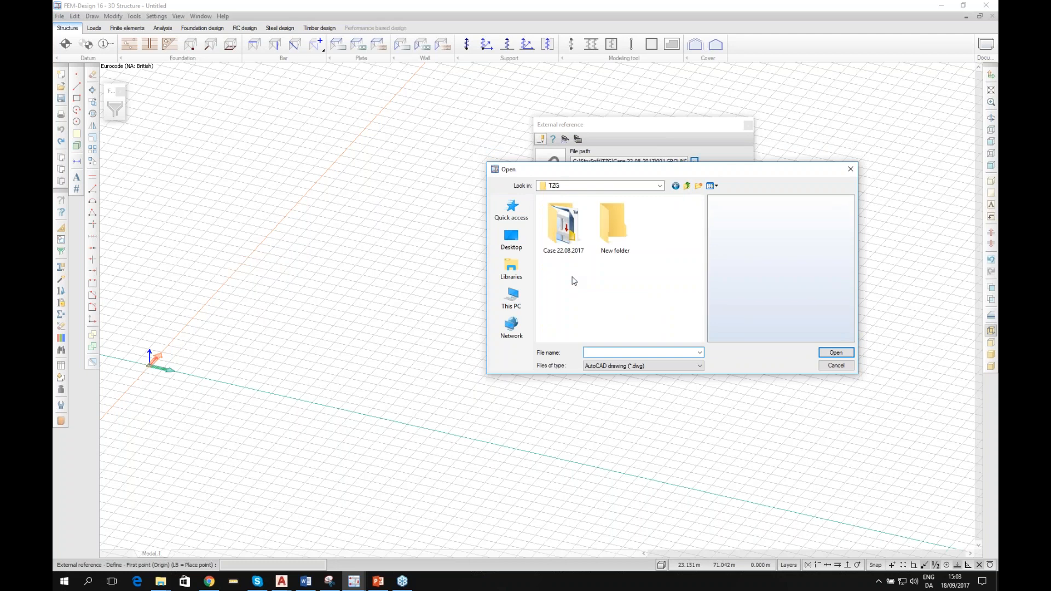
double_click(566, 234)
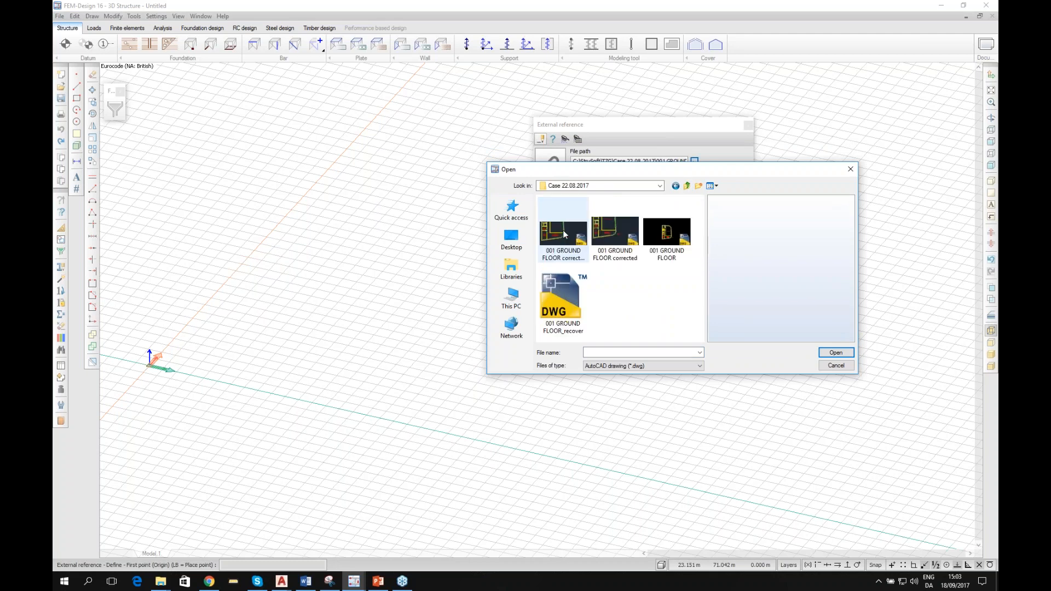
click(563, 241)
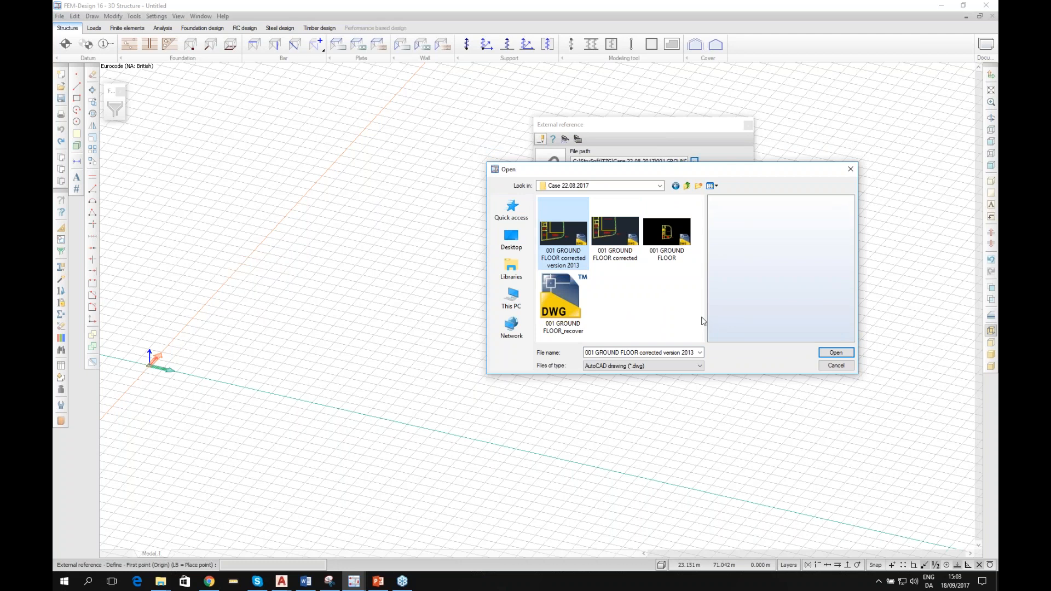
click(836, 365)
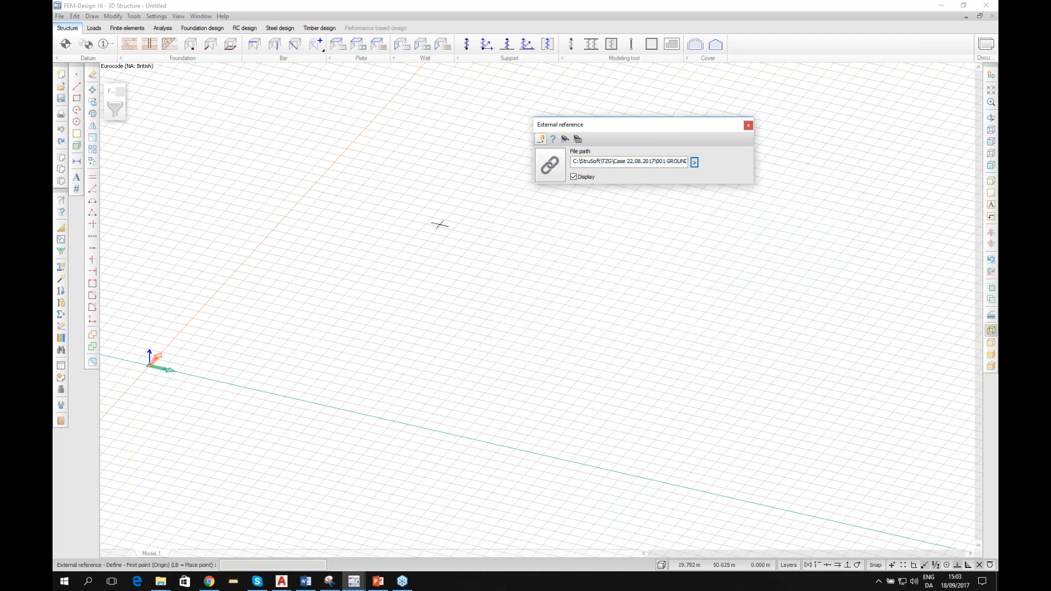
Step: Place the ground floor DWG reference at the global origin 0, with its local axes aligned to the global X and Y directions
drag(603, 126, 602, 111)
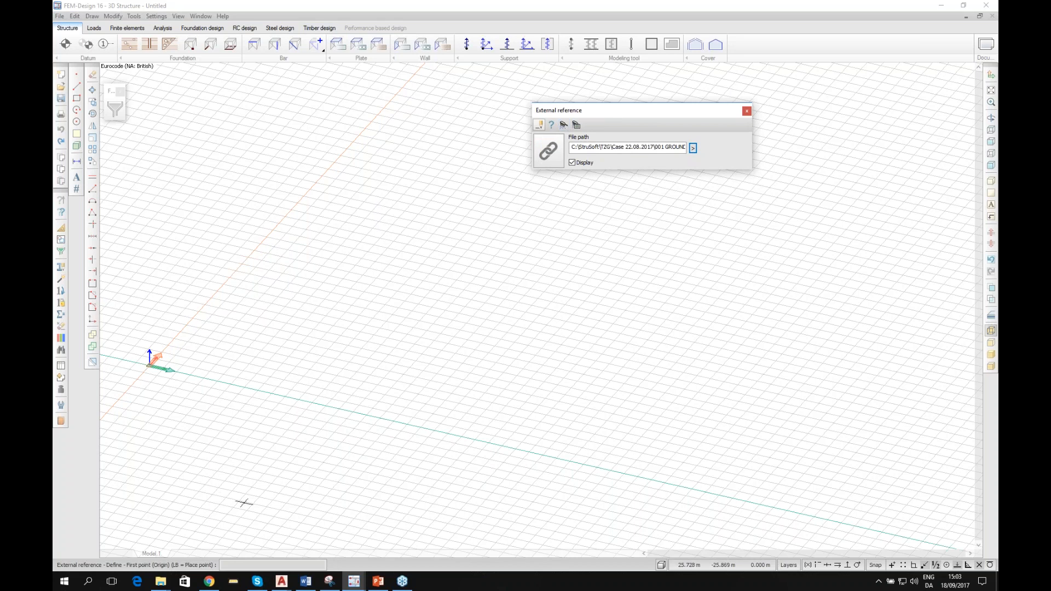
click(231, 566)
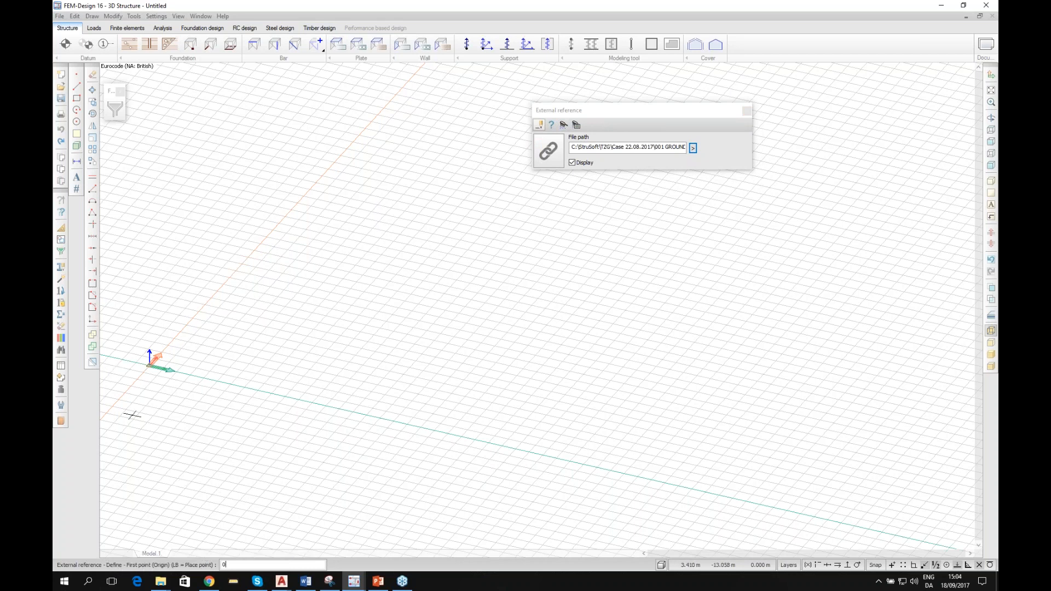
key(Return)
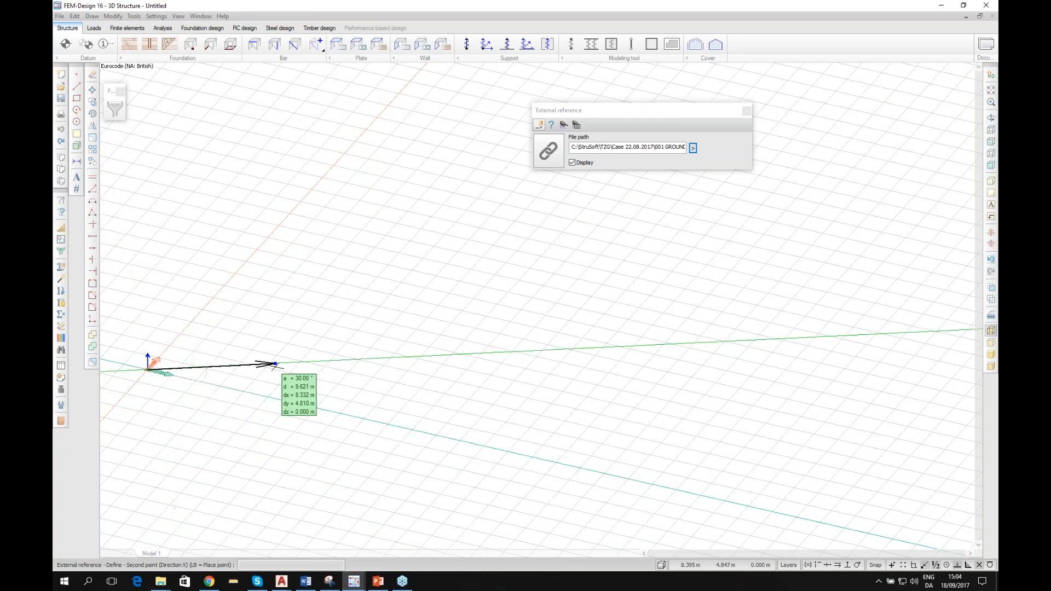
click(276, 389)
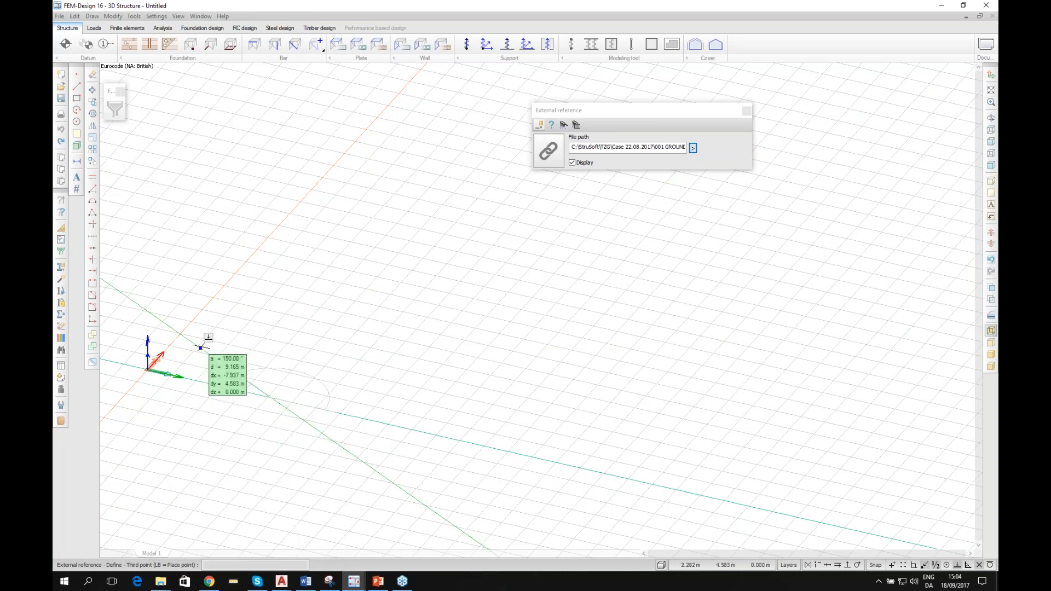
click(232, 346)
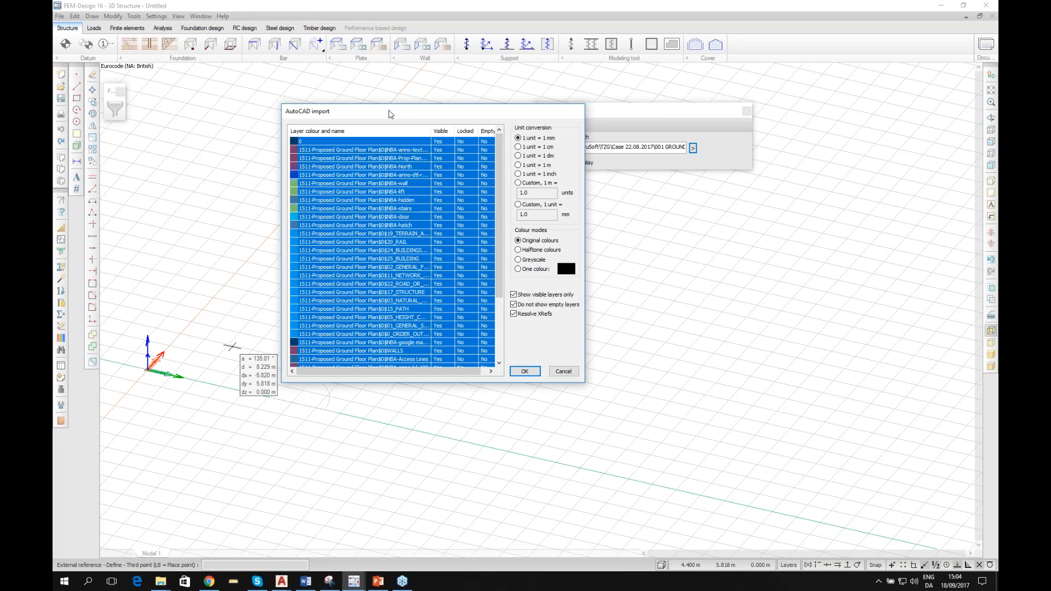
Step: Import all visible layers of the drawing at 1 unit = 1 mm with original colours and XRefs resolved
drag(391, 115, 339, 95)
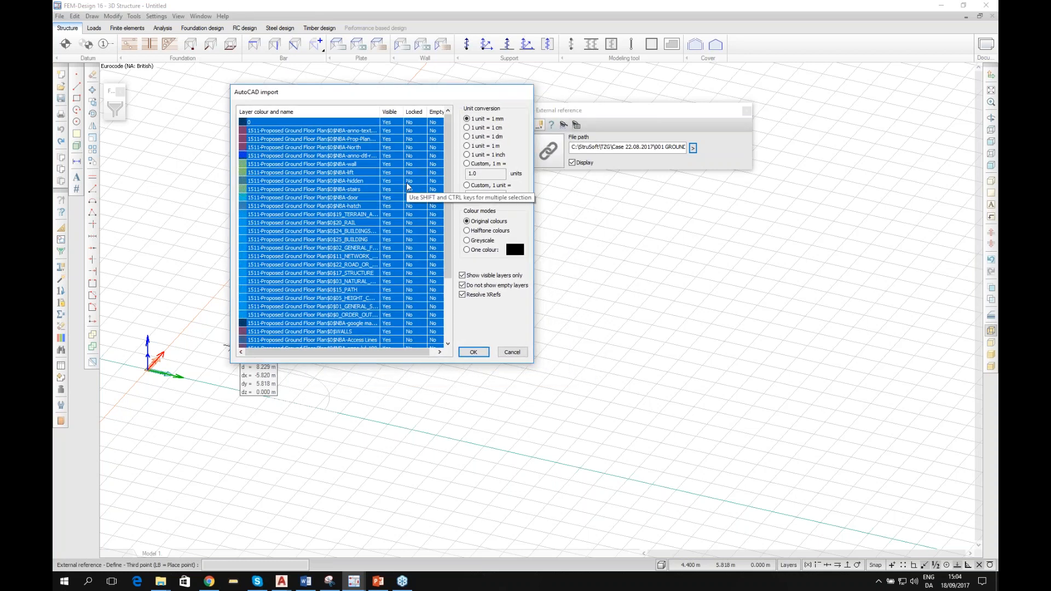
mouse_move(447, 137)
mouse_down()
mouse_move(456, 218)
mouse_move(448, 126)
mouse_up()
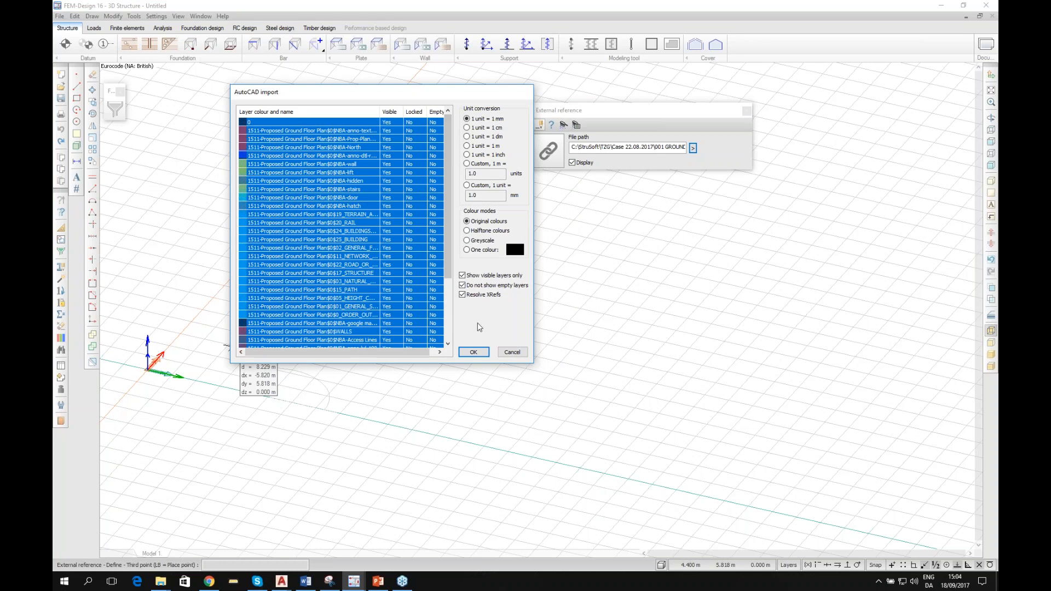
click(475, 353)
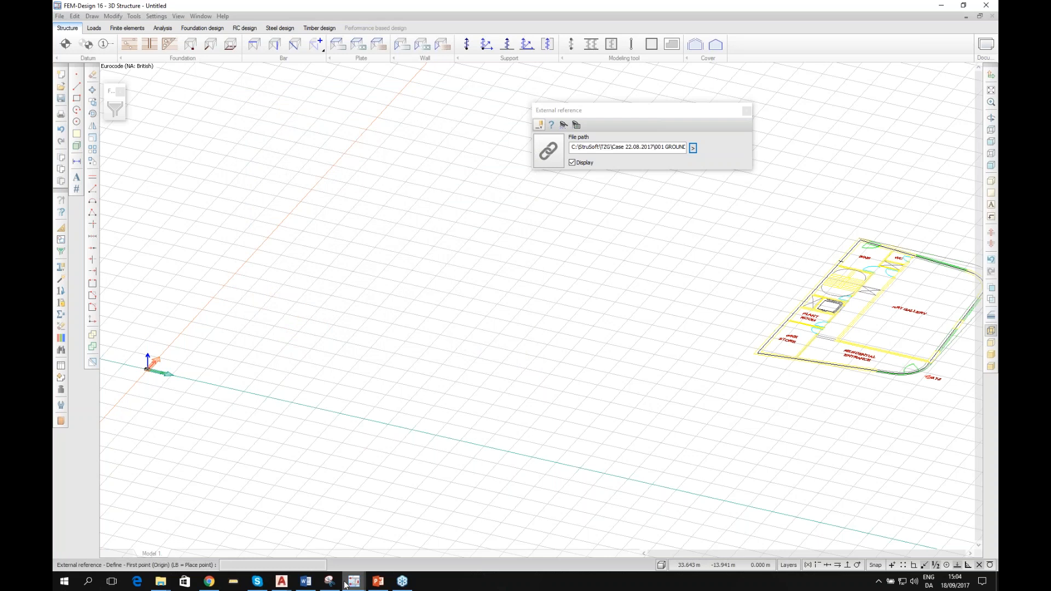
Step: Bring the imported ground floor plan into view and switch the model to the top view
mouse_move(356, 584)
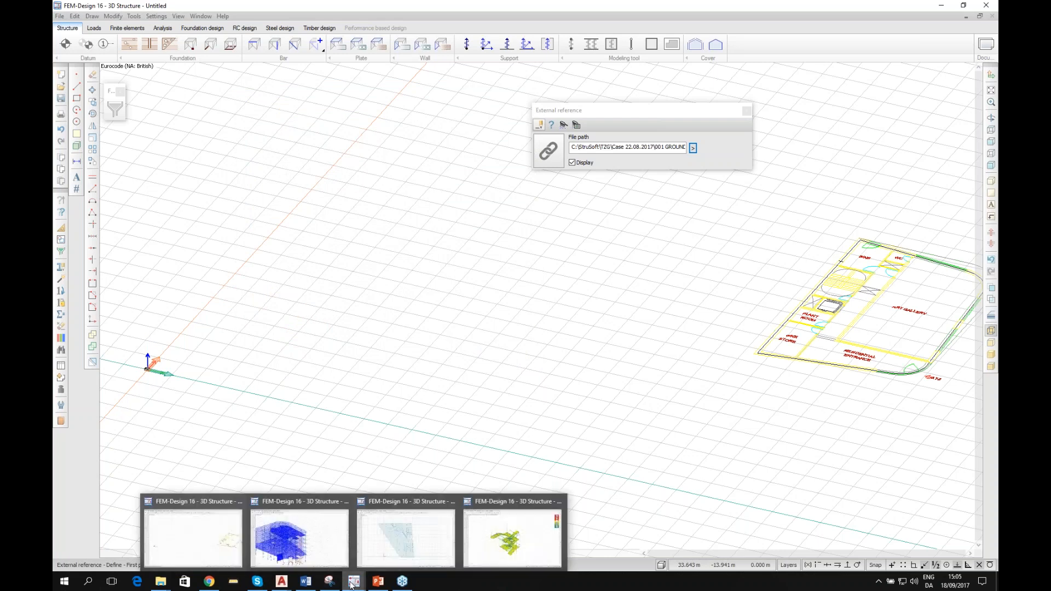
mouse_move(399, 587)
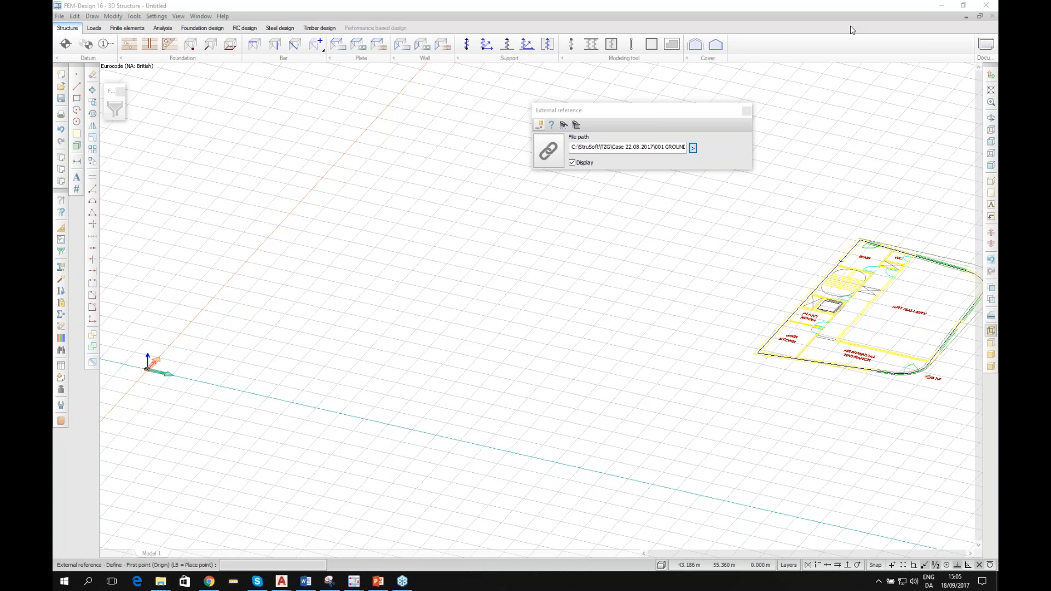
middle_drag(747, 230, 415, 272)
scroll(624, 277, down, 2)
middle_drag(669, 300, 600, 398)
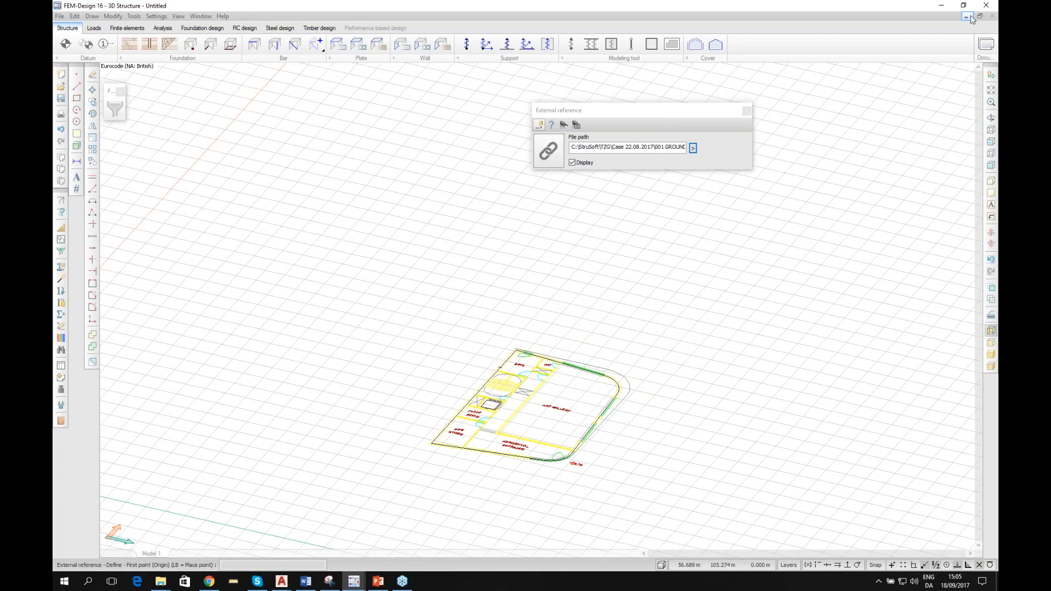
click(993, 18)
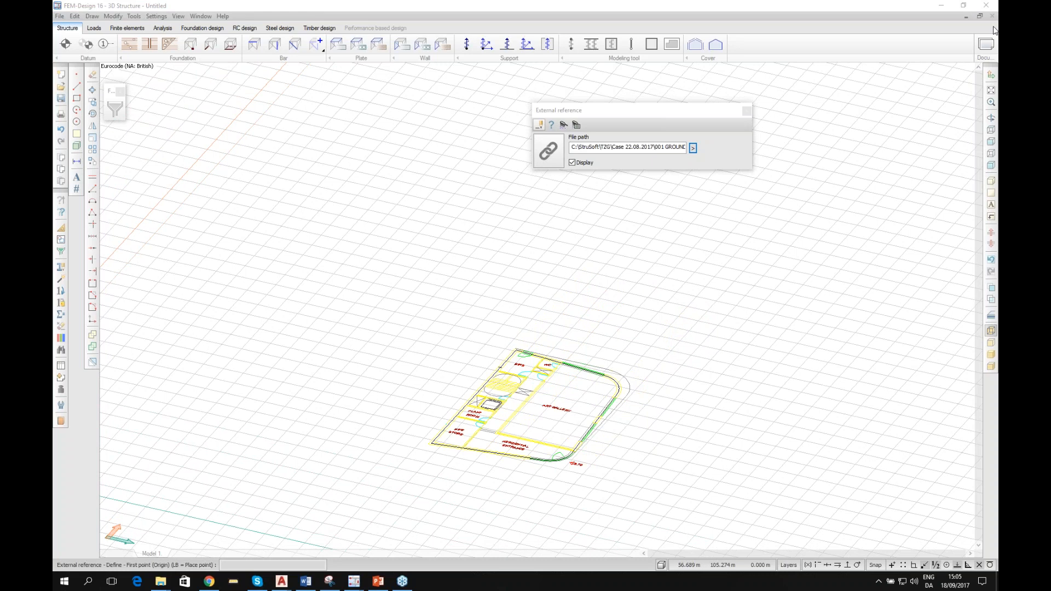
click(575, 5)
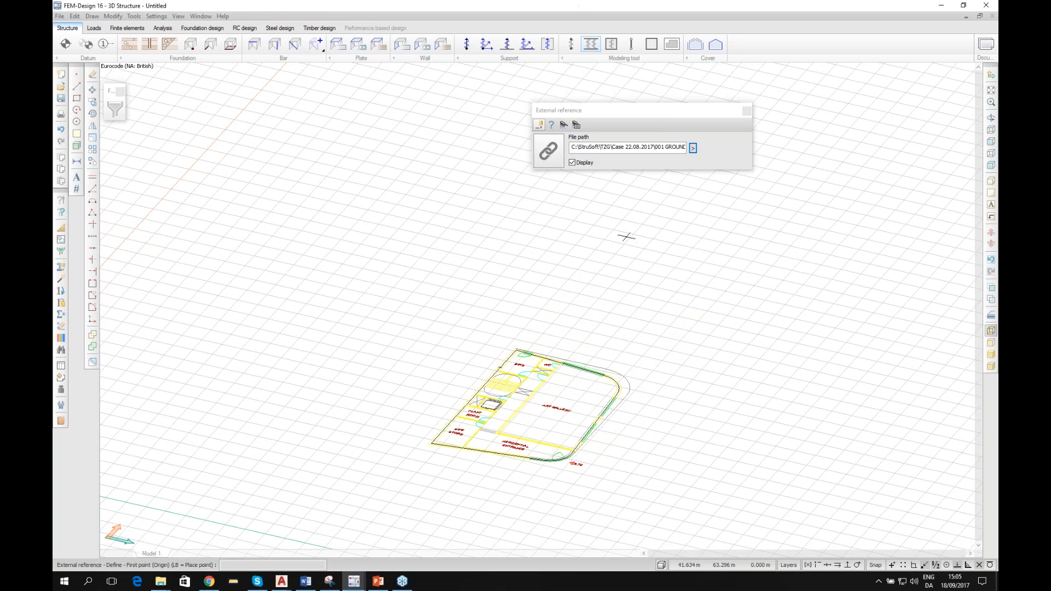
click(991, 130)
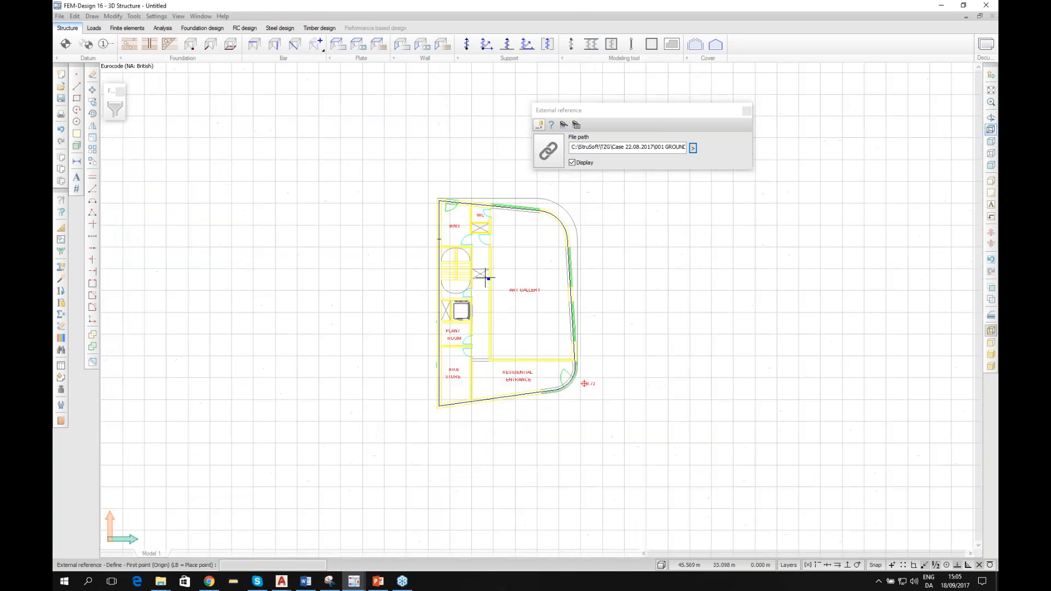
Step: Examine the outline, corners and wall lines of the imported ground floor plan, keeping the External reference dialog clear of it
scroll(432, 191, up, 5)
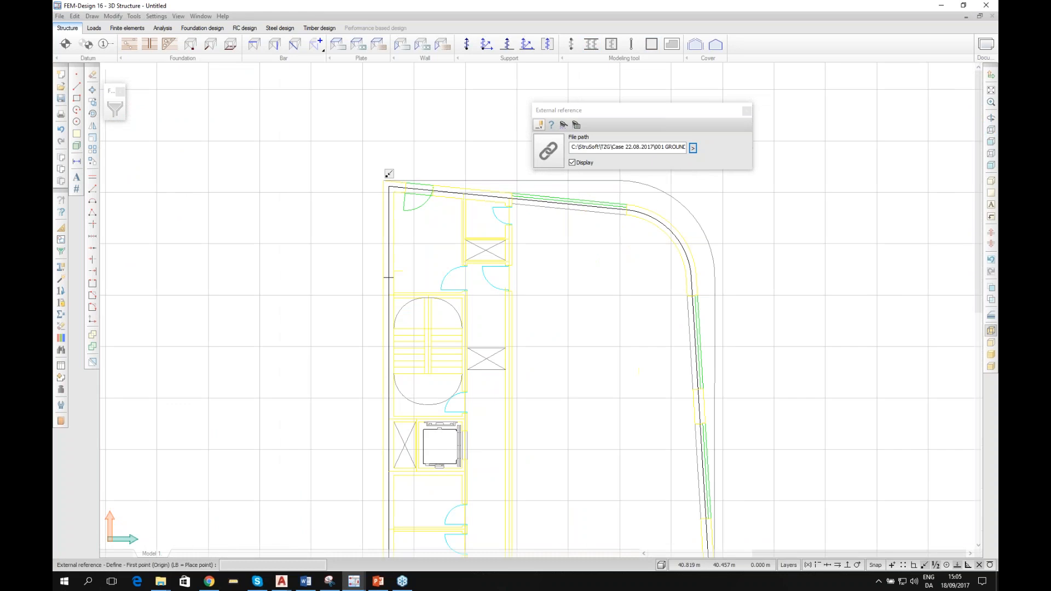
scroll(386, 147, down, 5)
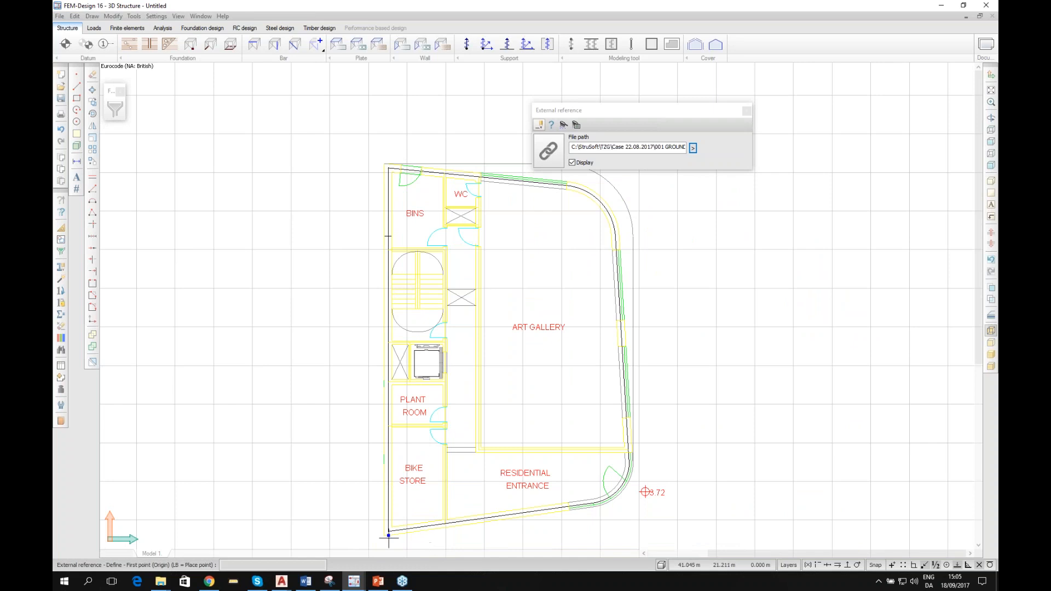
scroll(390, 529, up, 2)
scroll(460, 445, down, 3)
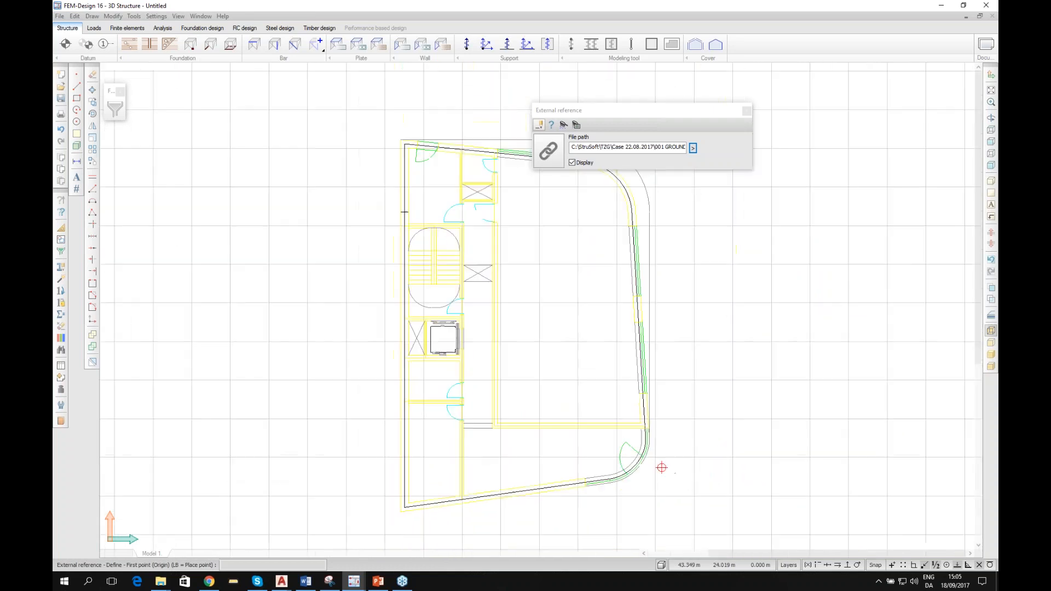
middle_drag(498, 406, 371, 388)
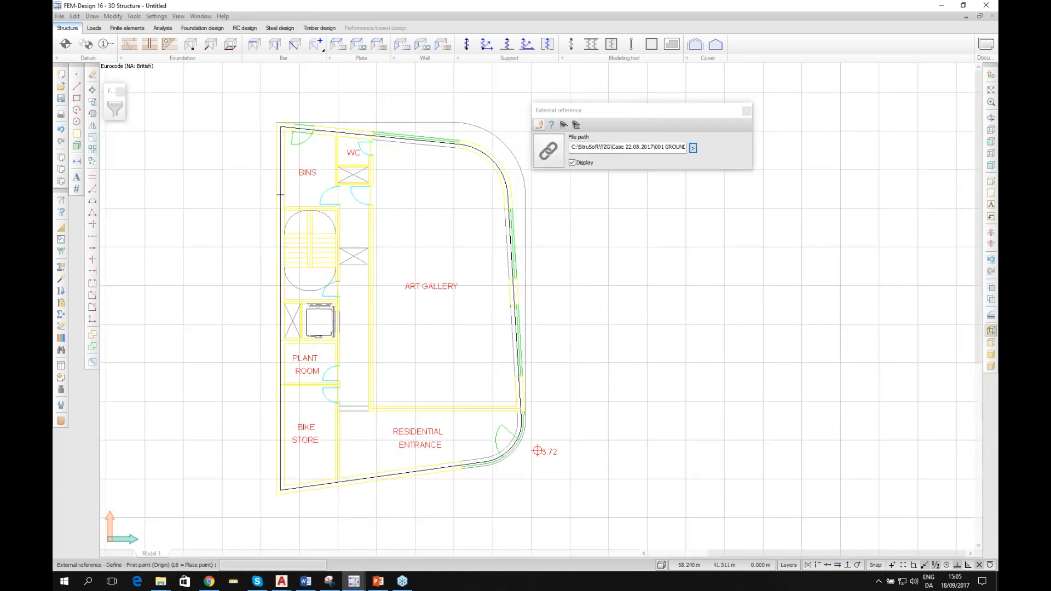
drag(639, 108, 717, 107)
scroll(305, 127, up, 3)
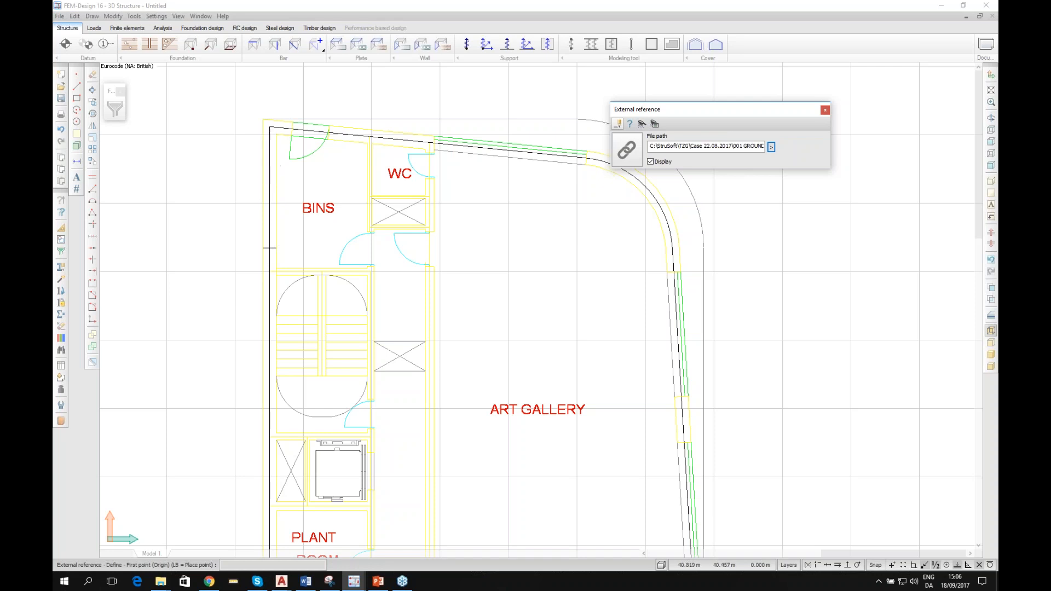
scroll(268, 129, up, 2)
scroll(271, 130, up, 1)
scroll(291, 164, down, 3)
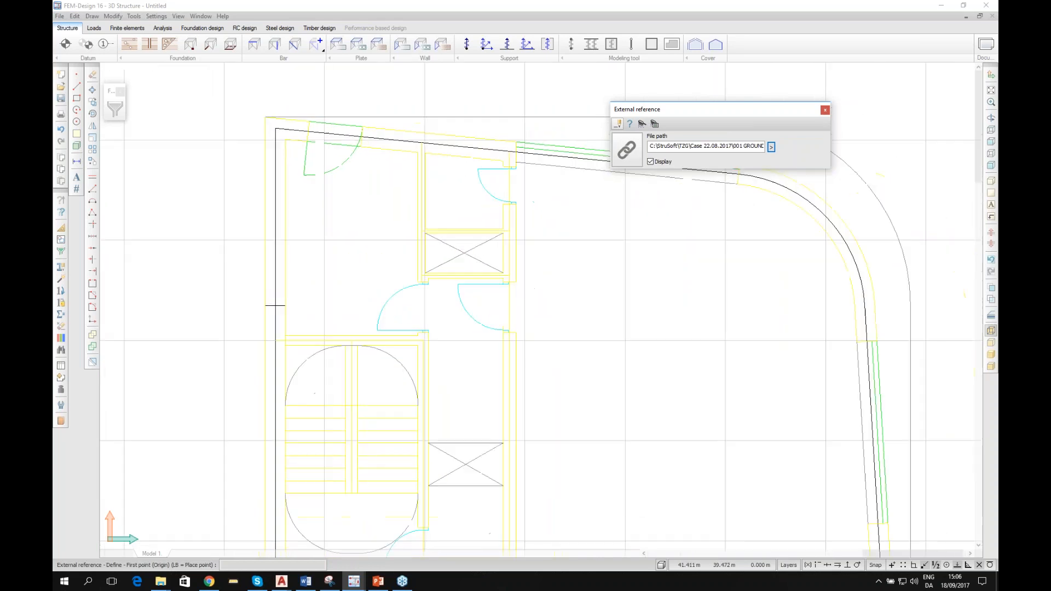
scroll(302, 171, up, 2)
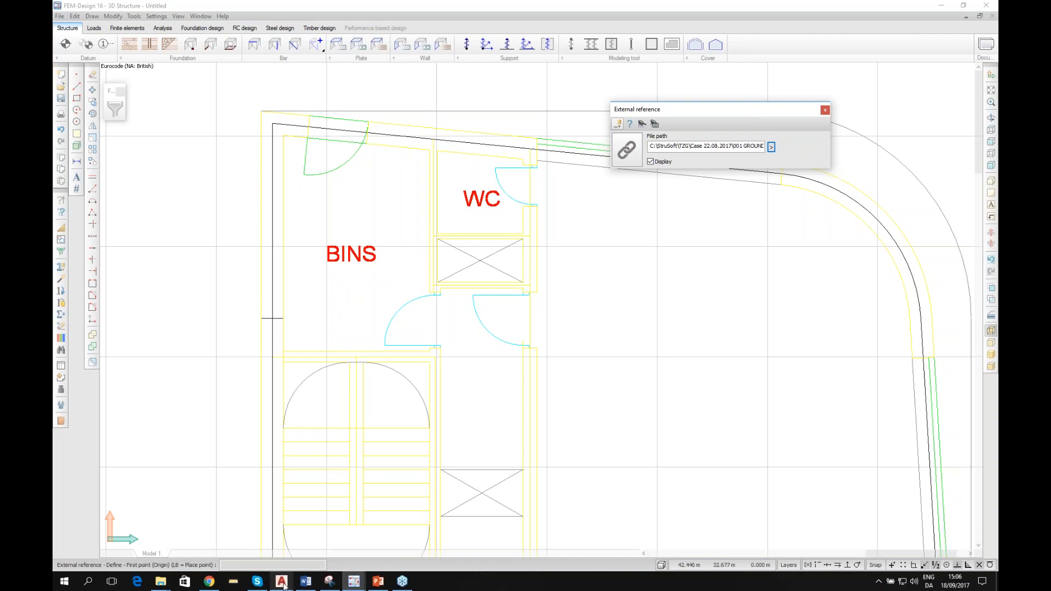
mouse_move(283, 584)
scroll(257, 144, down, 3)
scroll(257, 145, down, 5)
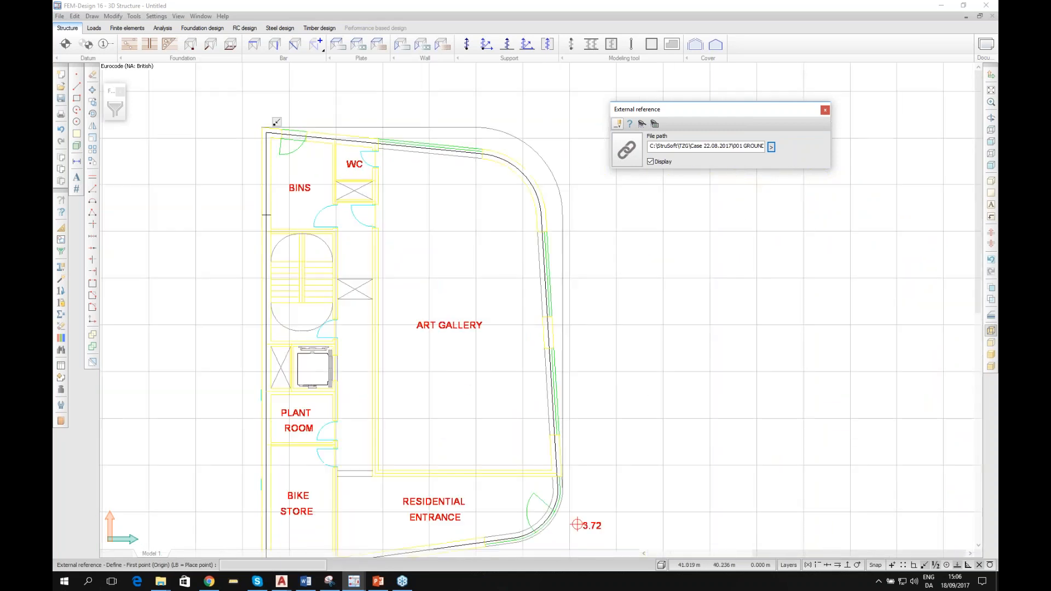
scroll(258, 138, up, 5)
scroll(259, 137, up, 1)
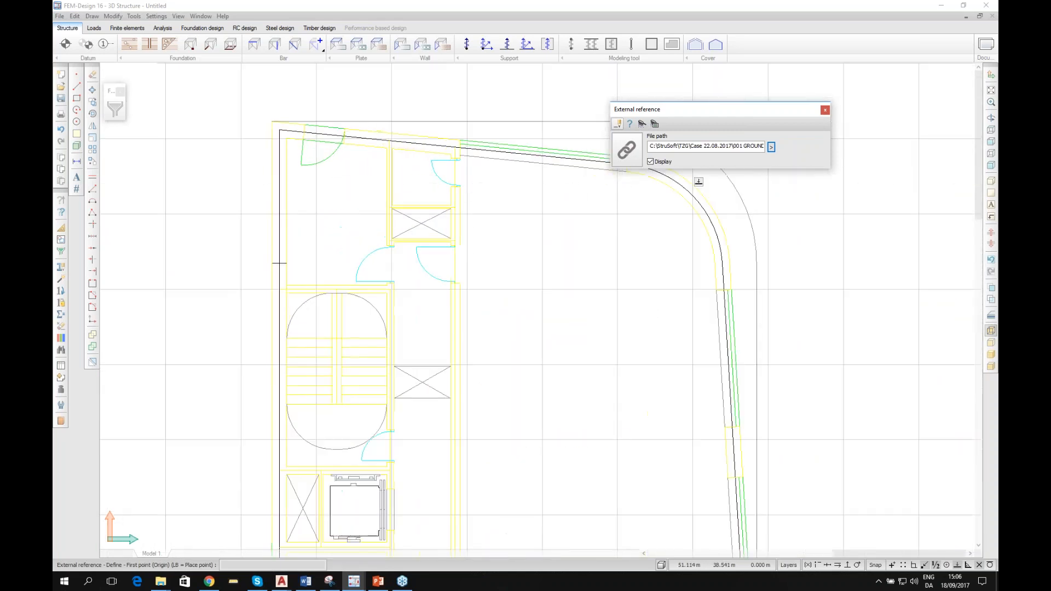
scroll(238, 127, down, 3)
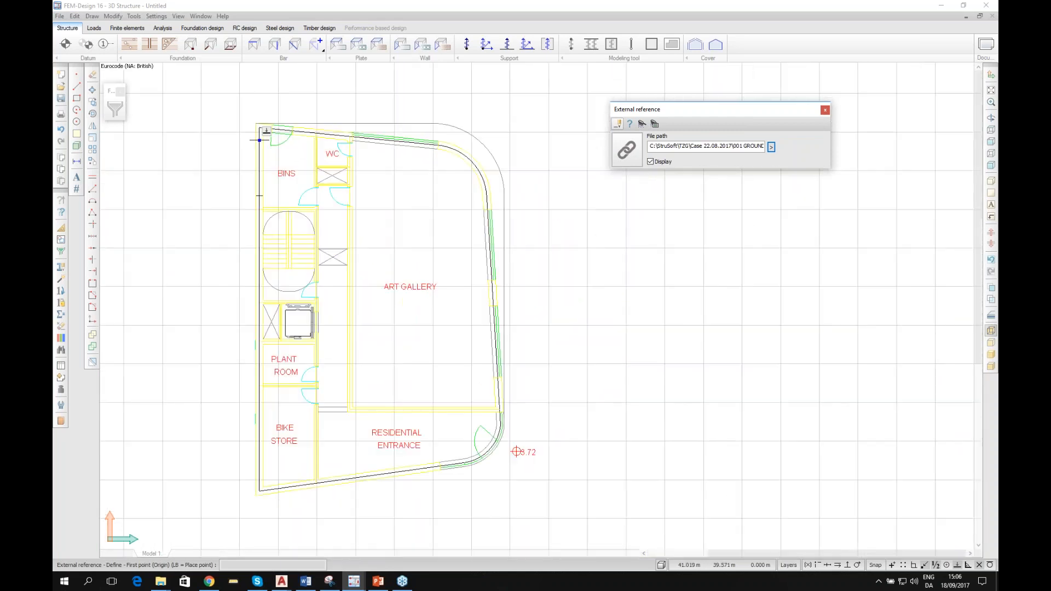
scroll(262, 131, up, 2)
scroll(330, 119, down, 4)
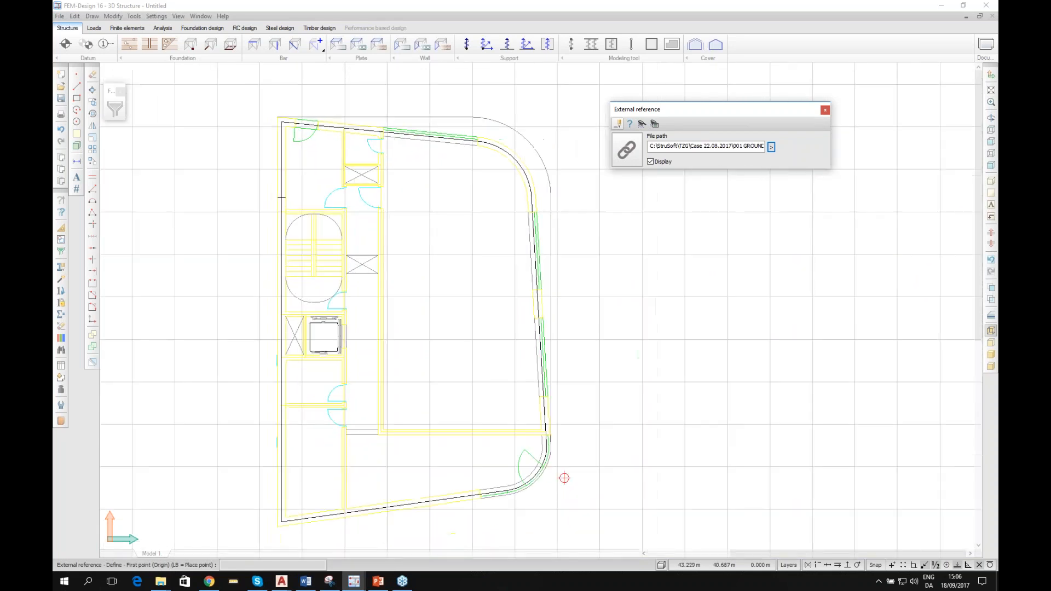
scroll(285, 188, up, 2)
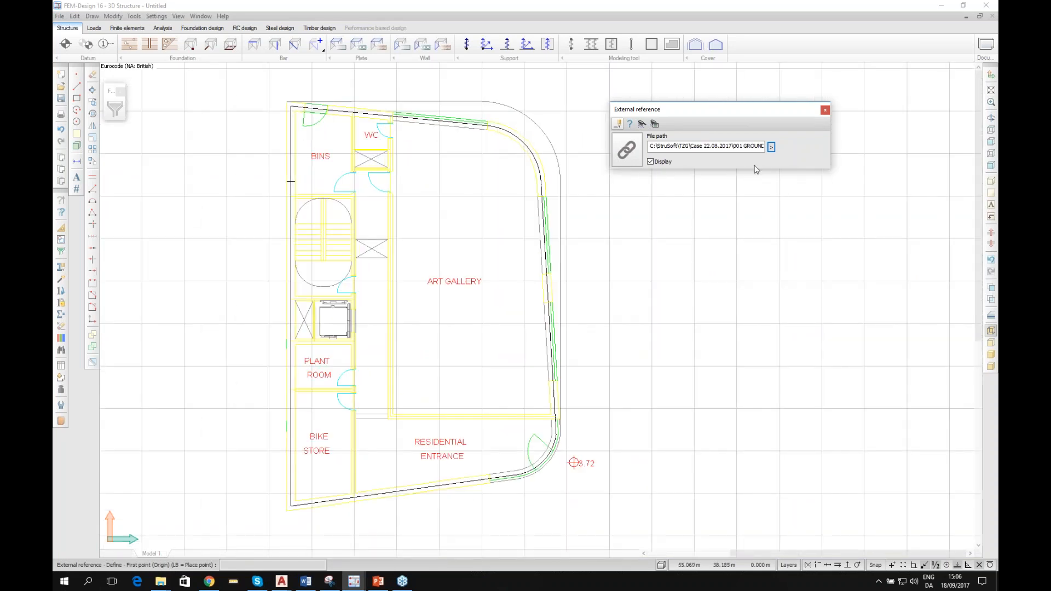
drag(704, 110, 718, 106)
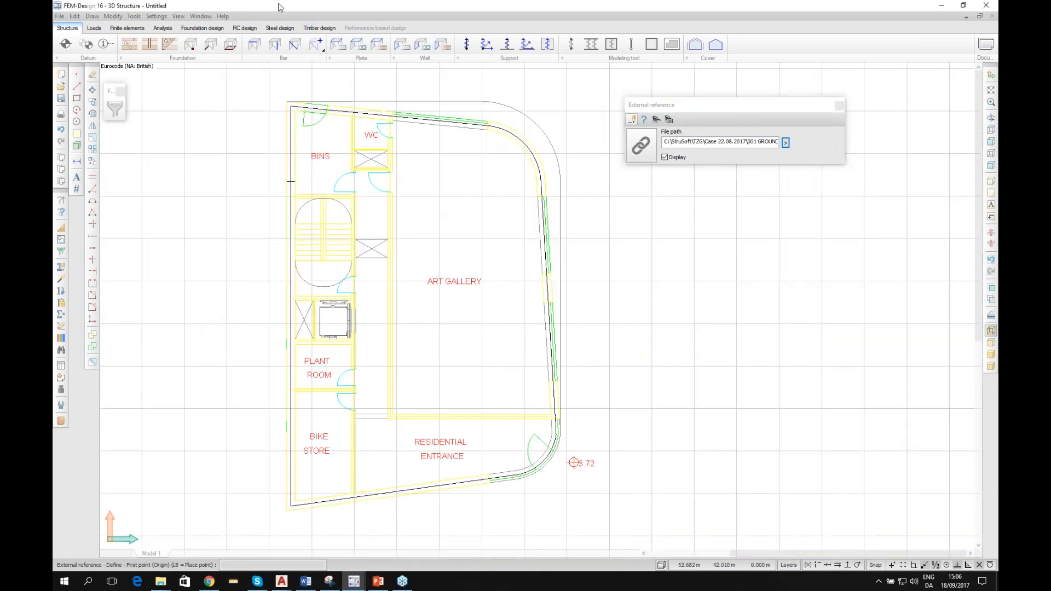
scroll(300, 101, up, 3)
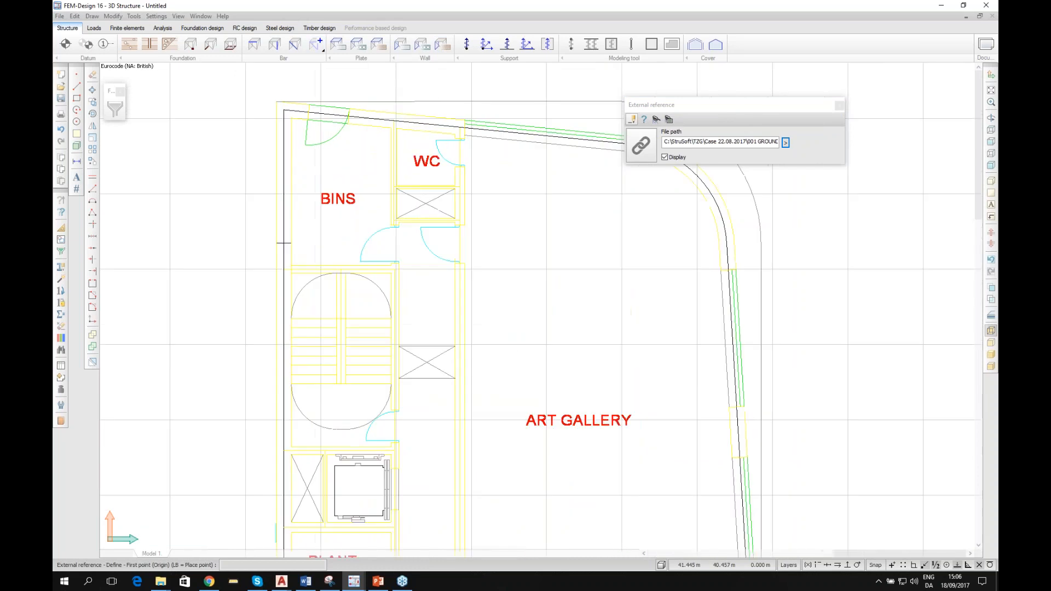
scroll(300, 101, down, 1)
scroll(296, 98, up, 2)
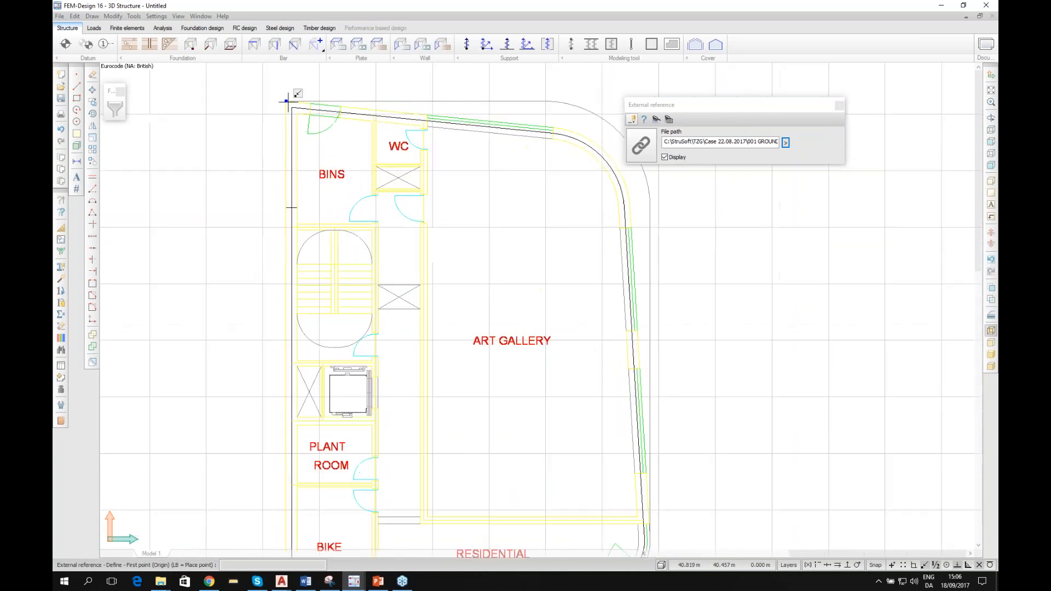
scroll(289, 103, down, 4)
scroll(289, 107, up, 1)
scroll(263, 150, up, 1)
scroll(347, 84, down, 1)
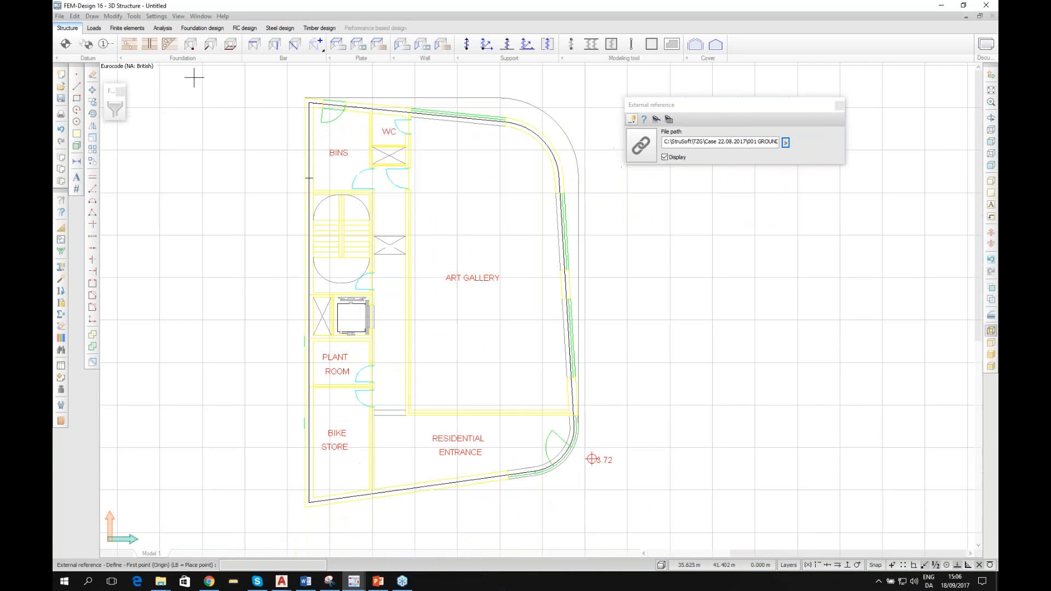
Step: Start a 0.2 m thick plane plate defined by picked lines and select the main outline of the ground floor plan
click(338, 45)
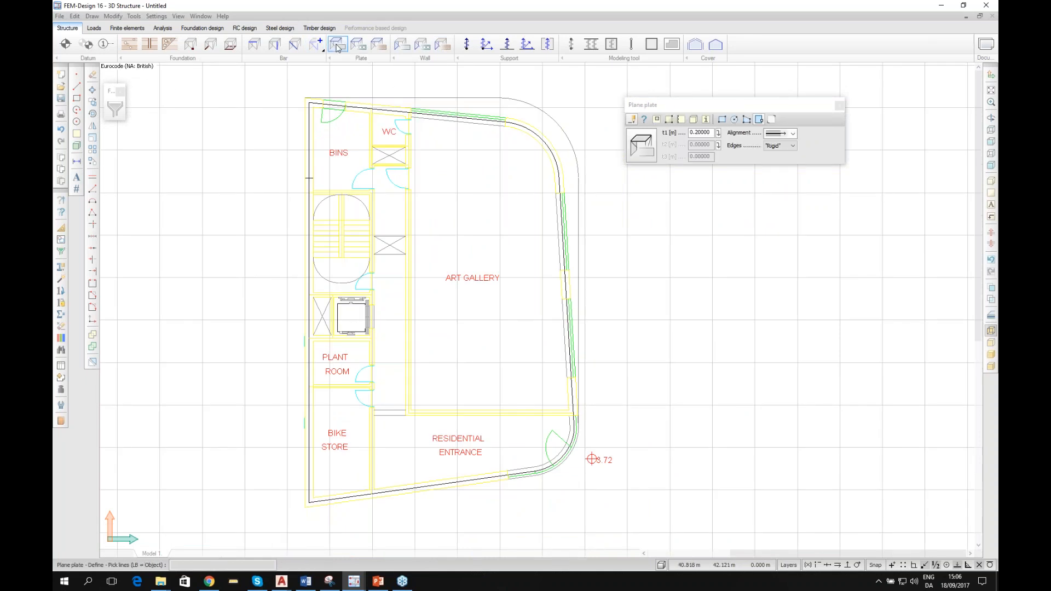
scroll(271, 80, up, 2)
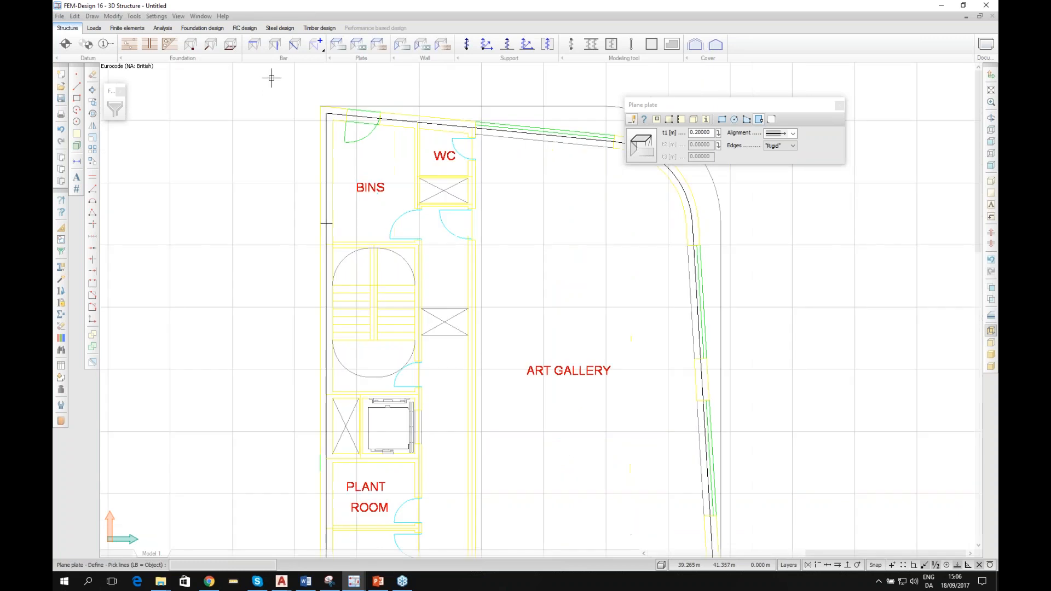
scroll(330, 117, up, 3)
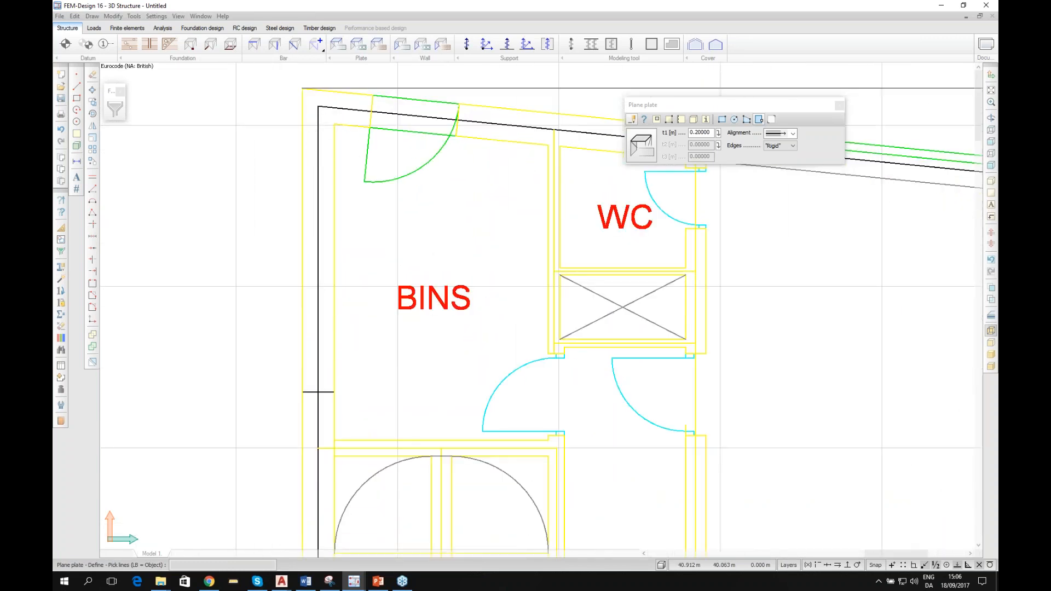
scroll(309, 120, down, 2)
scroll(309, 120, down, 2)
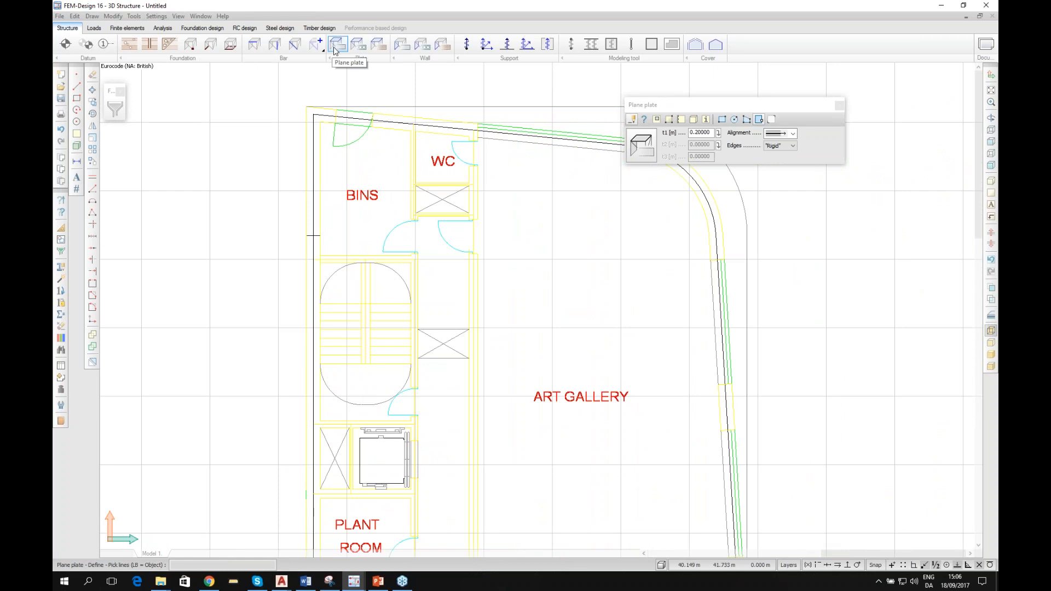
drag(714, 108, 714, 96)
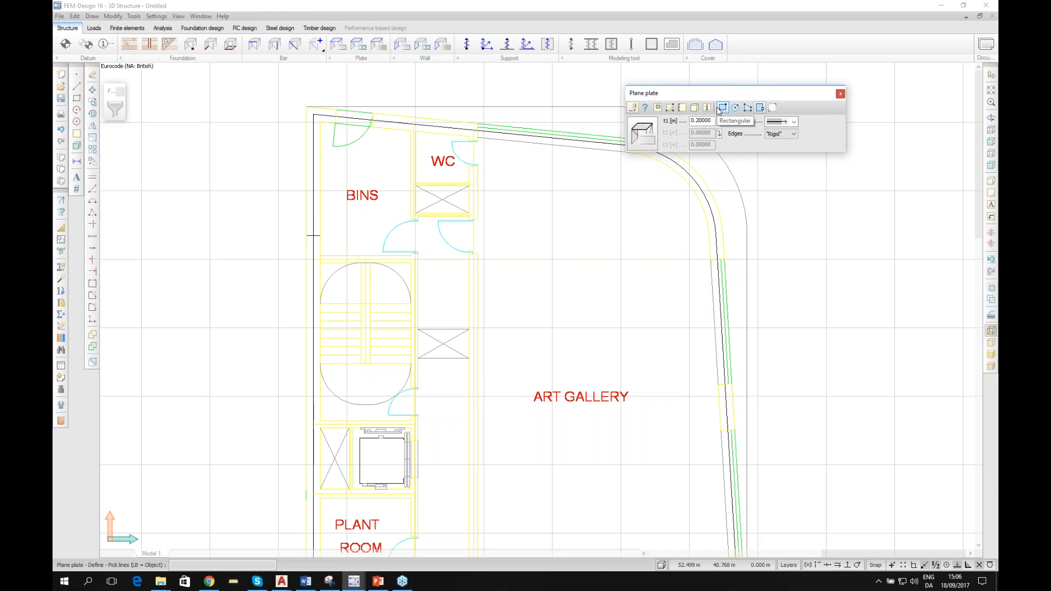
click(399, 124)
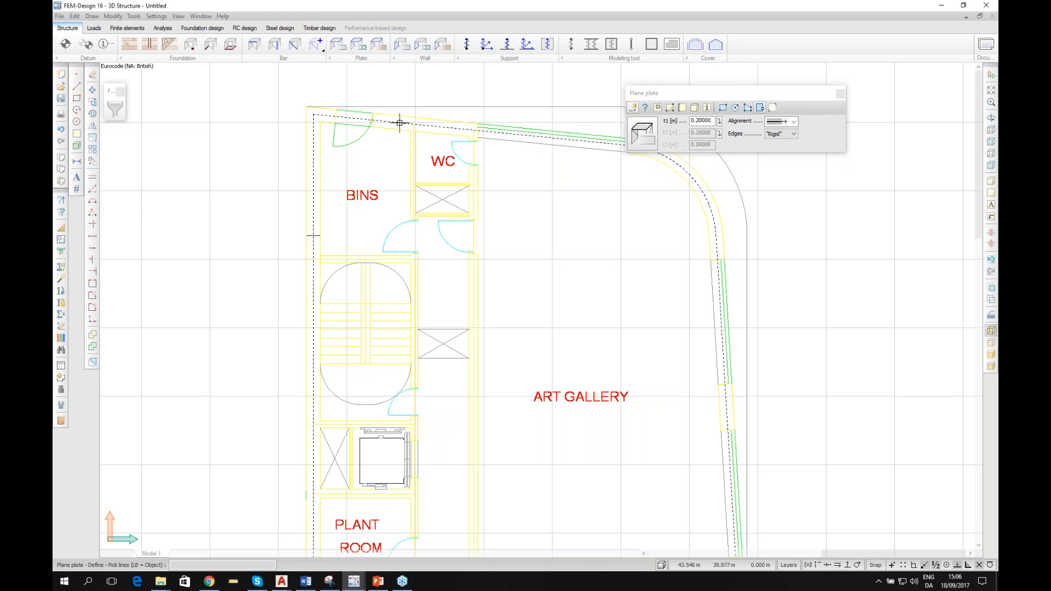
Step: Complete the plate boundary by picking the remaining outline line around the rounded corner at the residential entrance
scroll(400, 123, up, 5)
scroll(399, 122, up, 1)
scroll(378, 122, down, 3)
scroll(519, 356, down, 3)
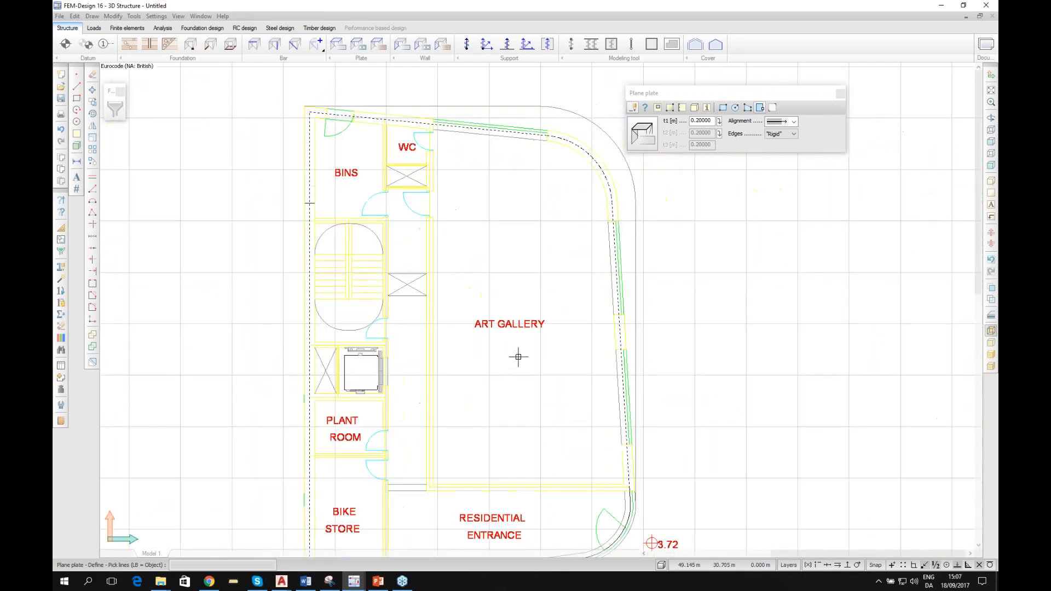
scroll(615, 486, down, 1)
scroll(651, 535, up, 3)
scroll(652, 535, up, 4)
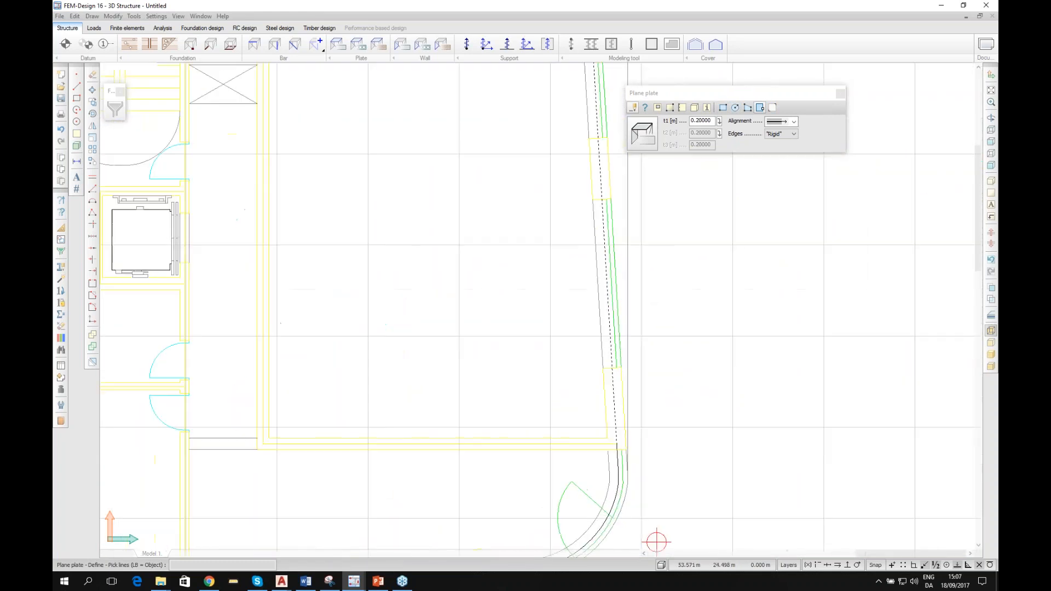
click(626, 389)
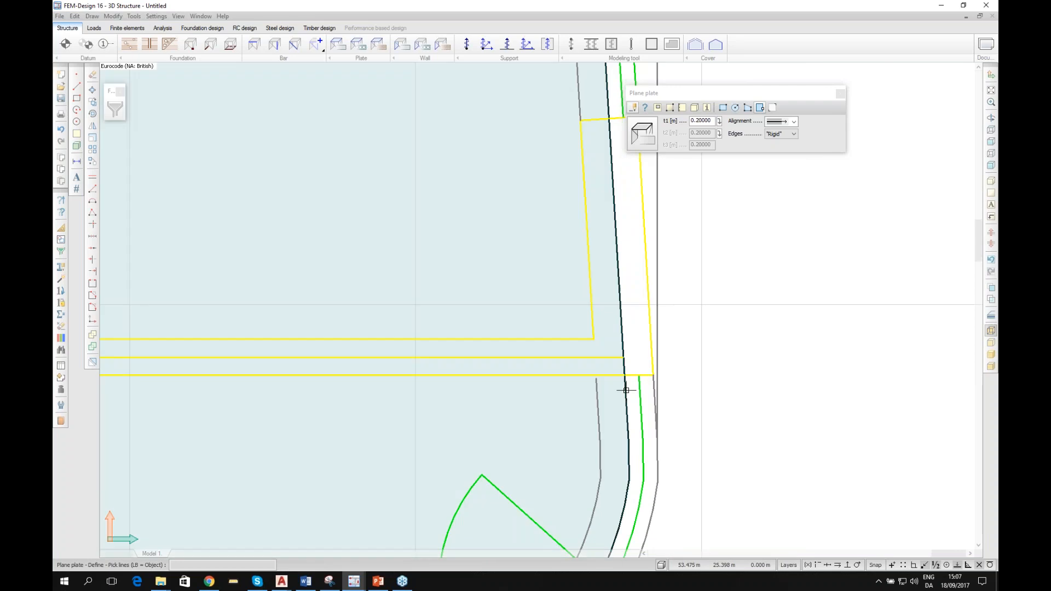
Step: Examine the new plate's edges and corners against the outline of the ground floor plan
scroll(626, 390, down, 5)
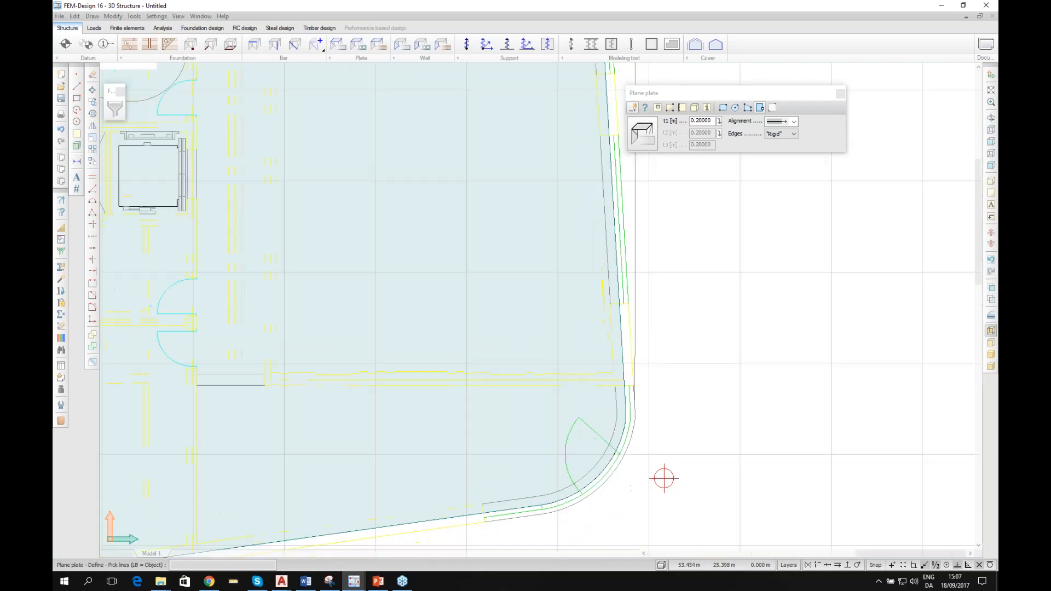
scroll(241, 509, up, 3)
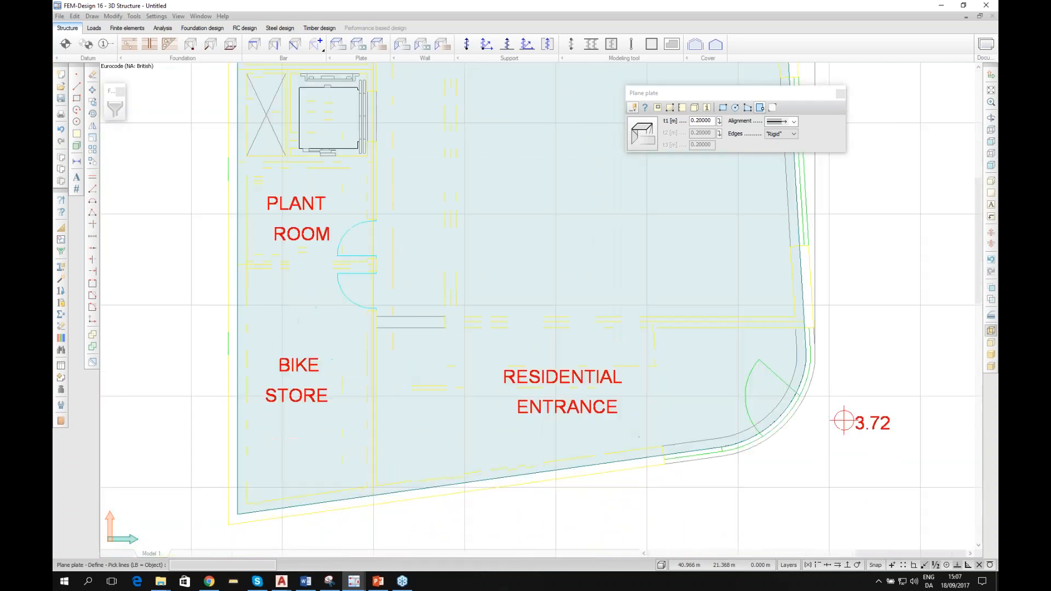
scroll(242, 510, down, 3)
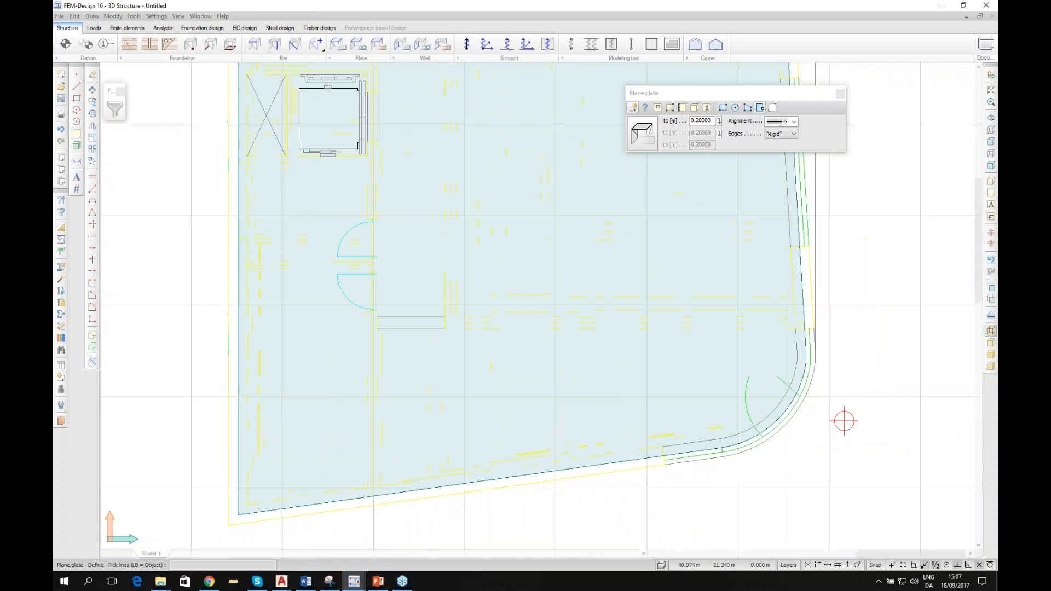
scroll(235, 509, up, 3)
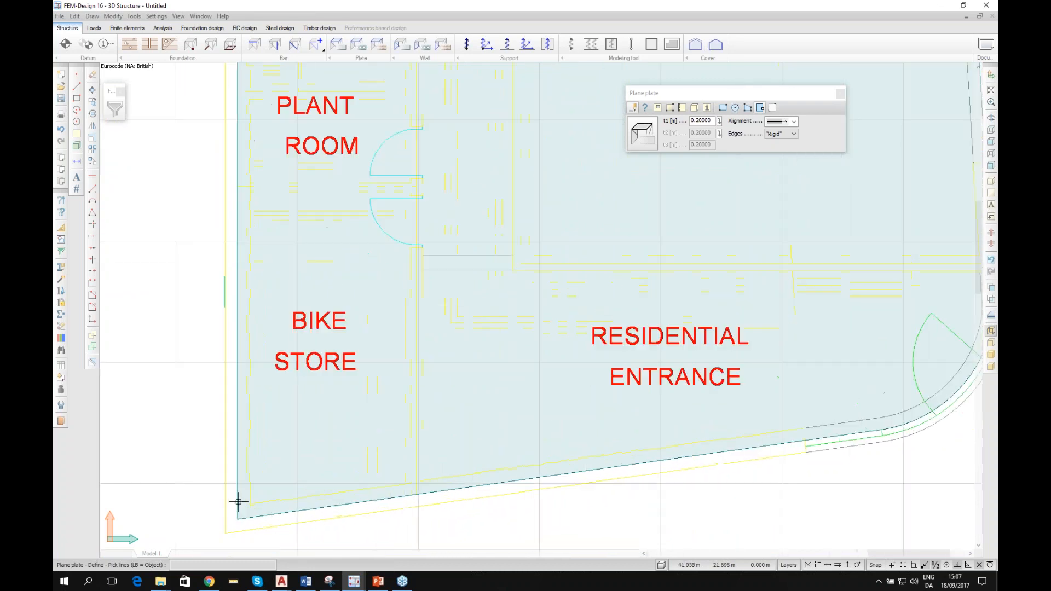
scroll(425, 245, down, 5)
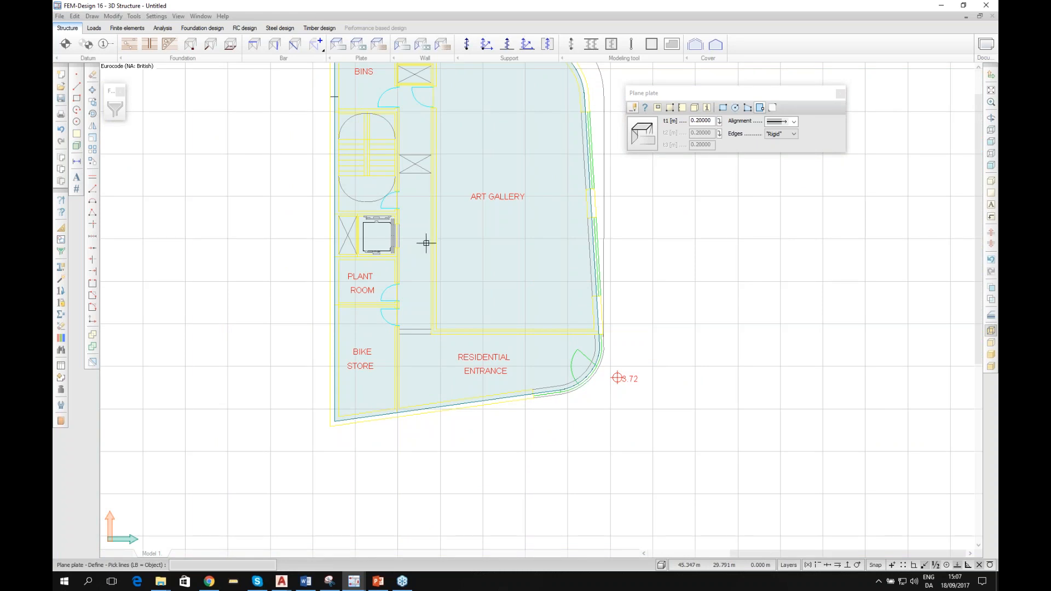
scroll(424, 167, down, 2)
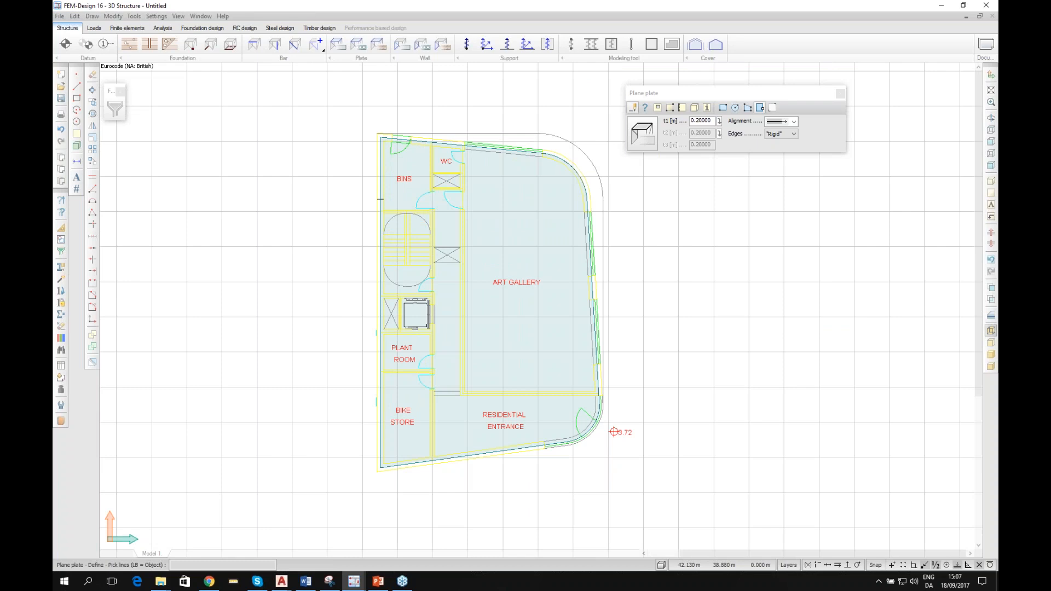
scroll(563, 123, up, 4)
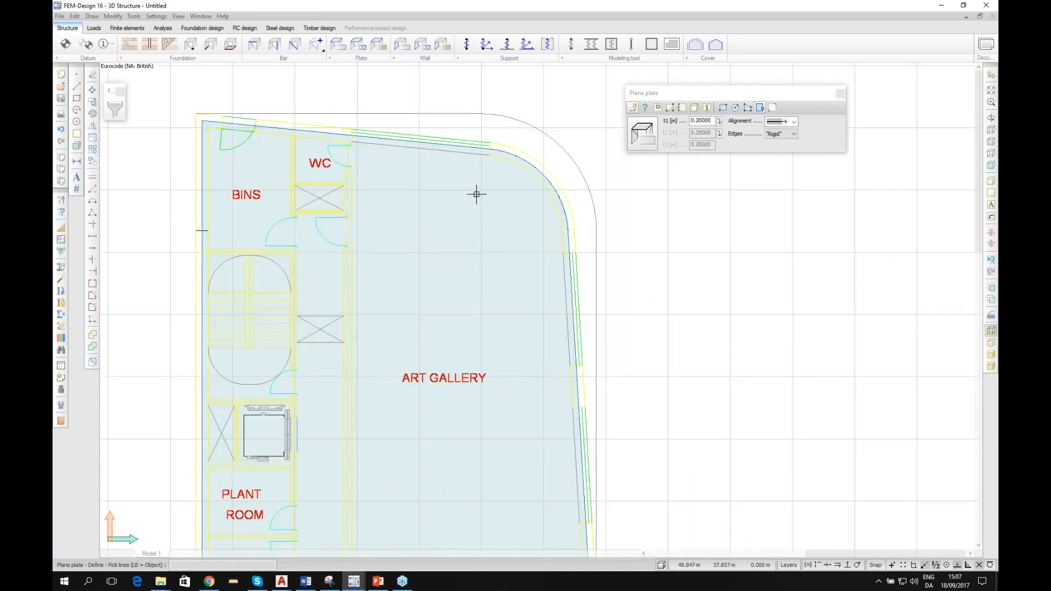
scroll(477, 194, down, 3)
scroll(268, 139, up, 5)
scroll(268, 140, up, 4)
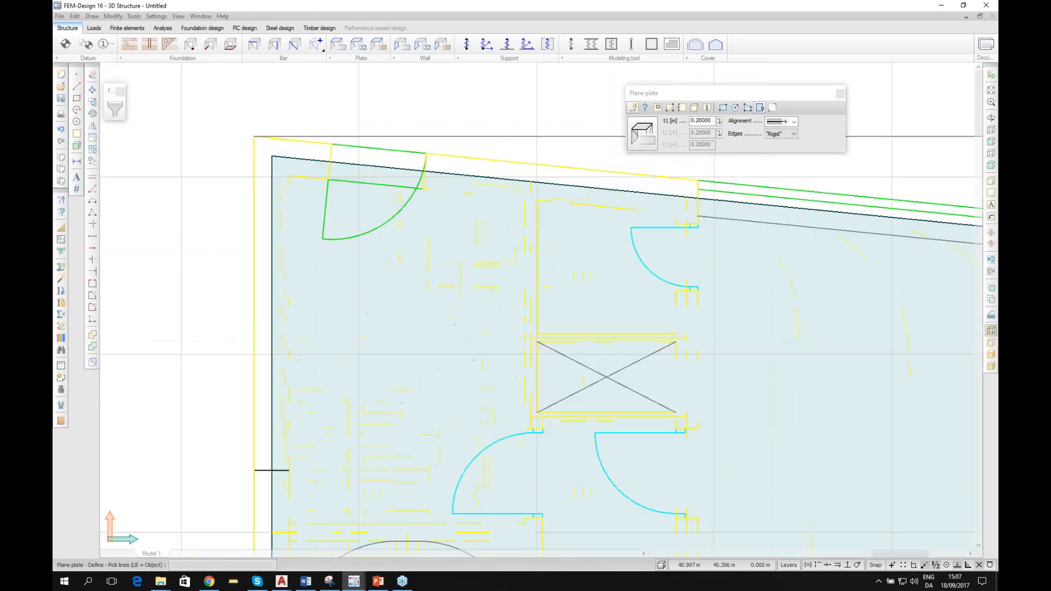
scroll(272, 165, down, 5)
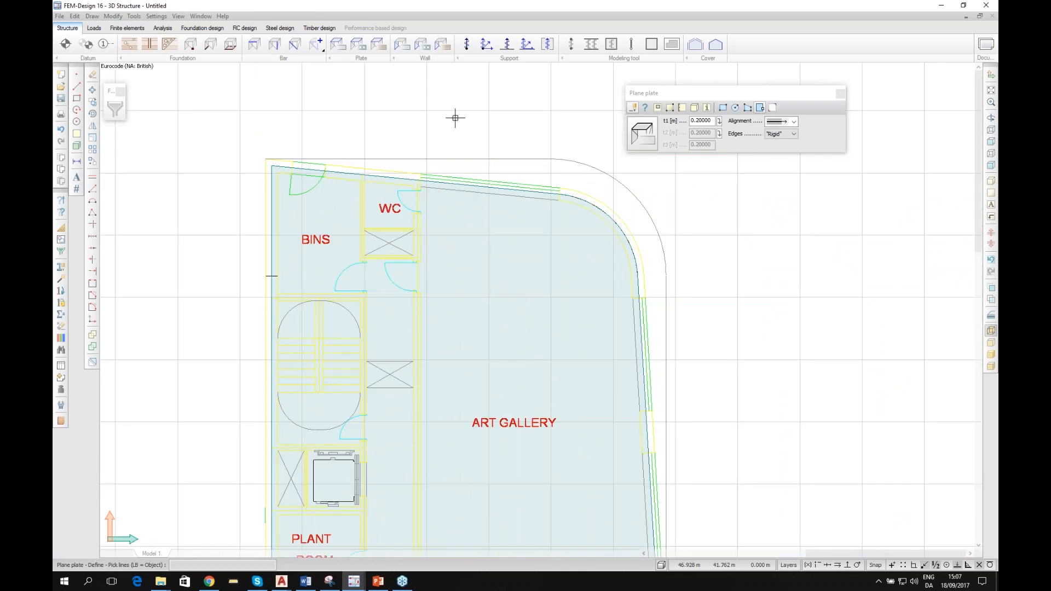
Step: Model a straight plane wall, 3 m high and 0.2 m thick, placed above the plate edge along the WC's outer side
click(401, 47)
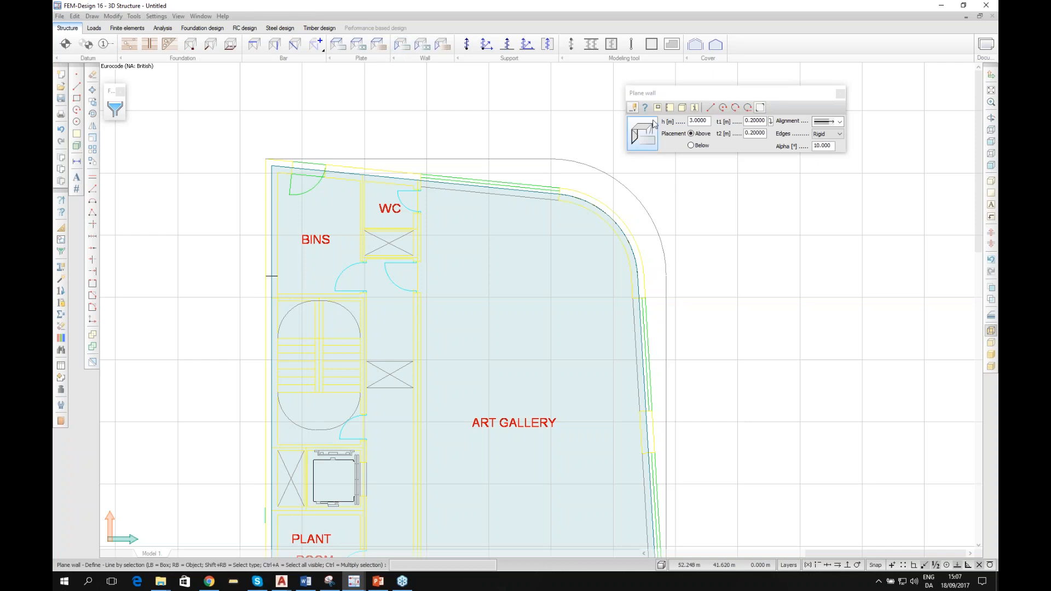
click(710, 108)
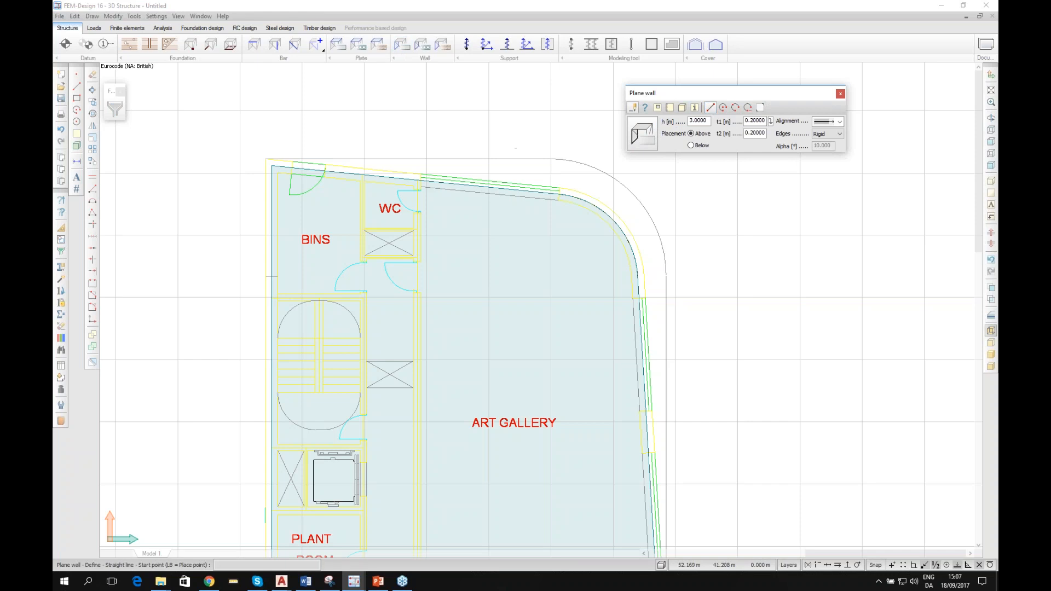
scroll(526, 147, up, 5)
scroll(255, 178, up, 2)
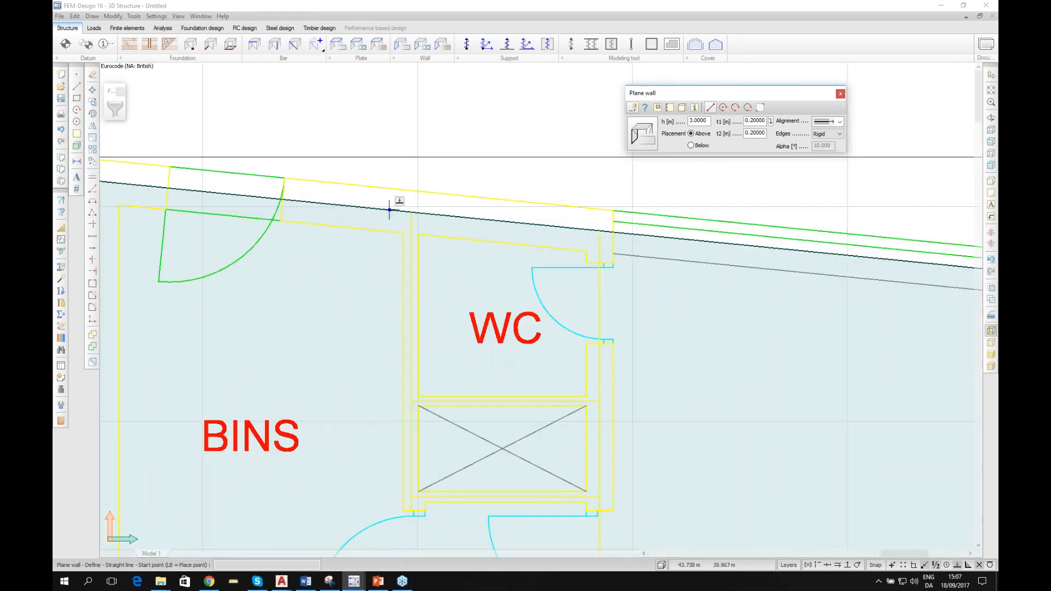
click(411, 211)
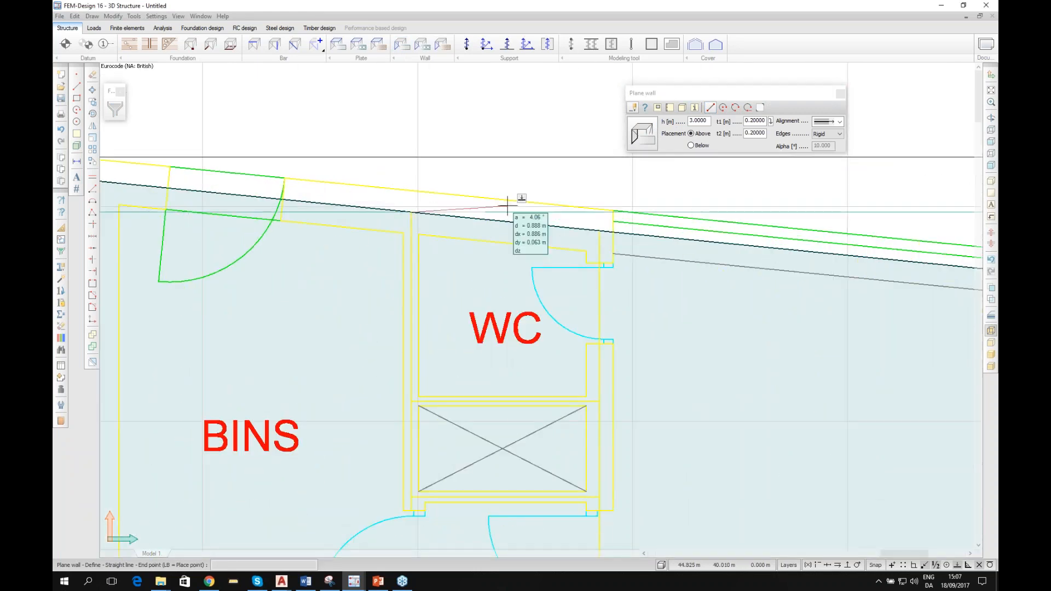
click(600, 230)
scroll(528, 204, down, 1)
scroll(530, 206, down, 4)
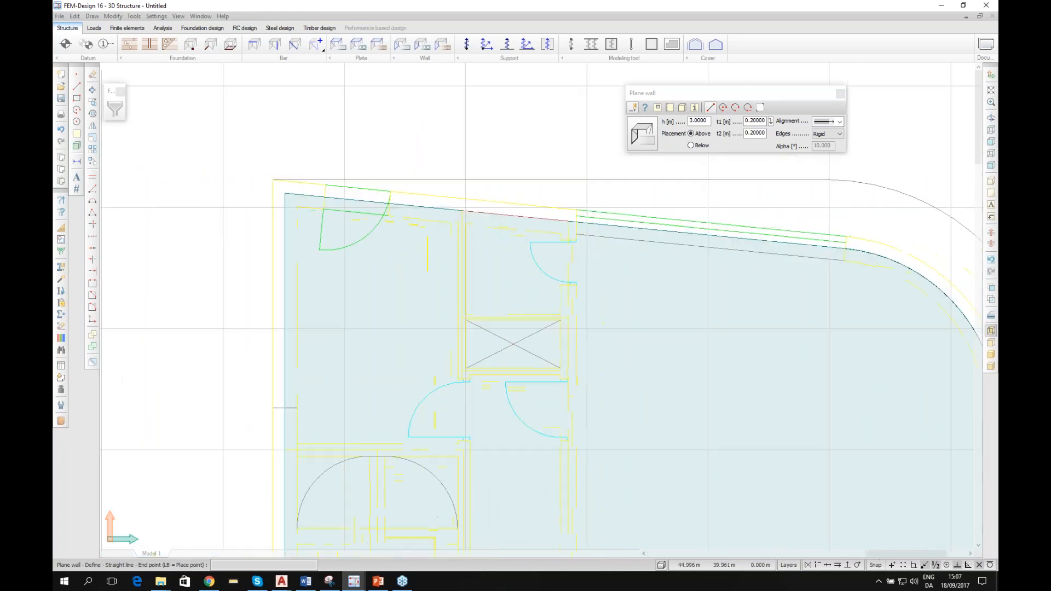
shift+middle_drag(664, 390, 497, 239)
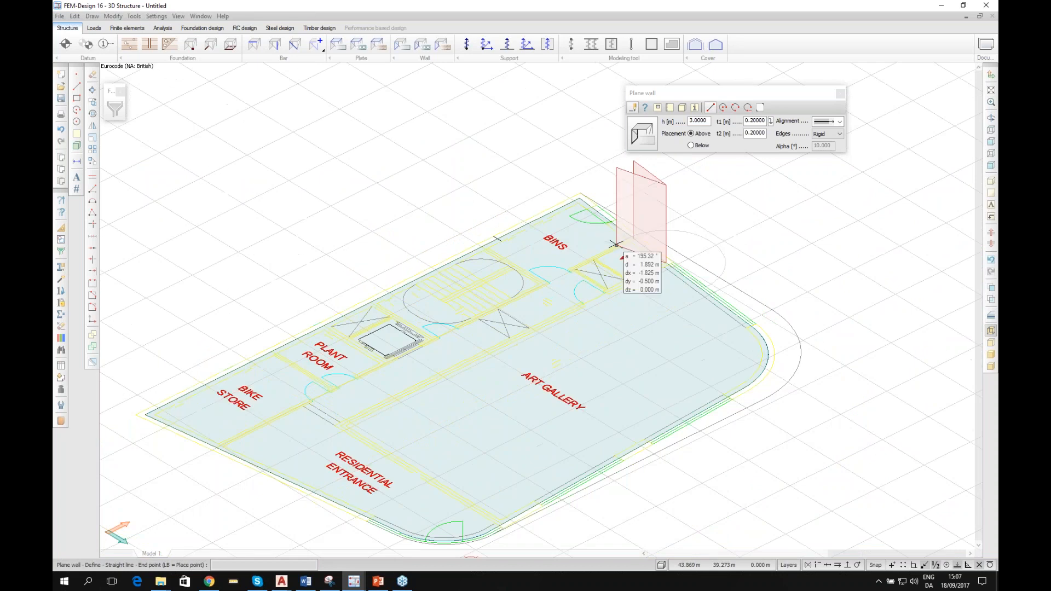
scroll(617, 245, up, 2)
key(Escape)
Step: Examine in 3D how the wall's base and ends meet the plate edge and the WC partition lines
scroll(711, 263, up, 6)
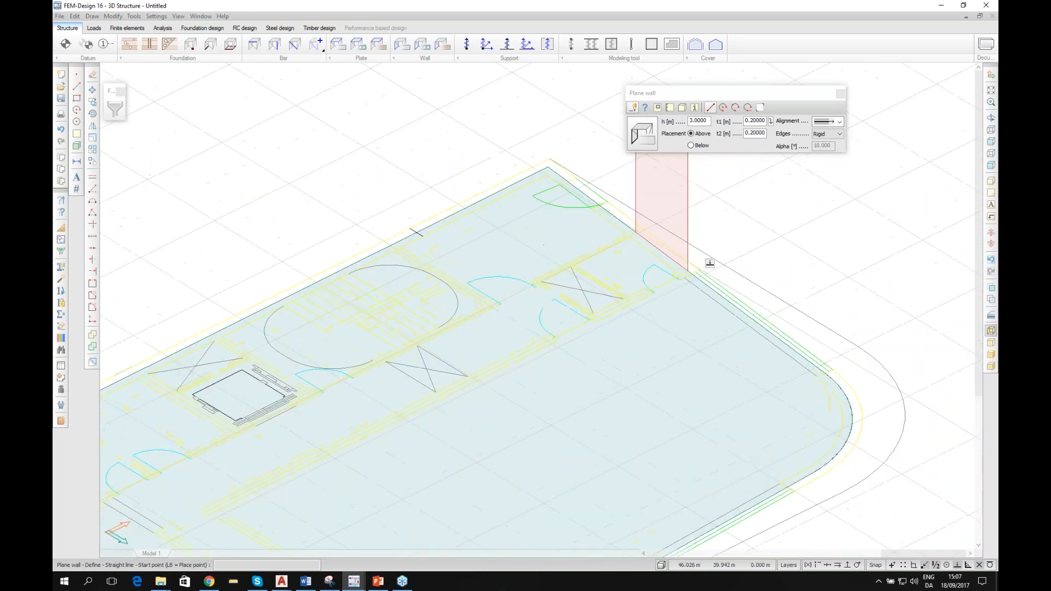
scroll(594, 215, up, 5)
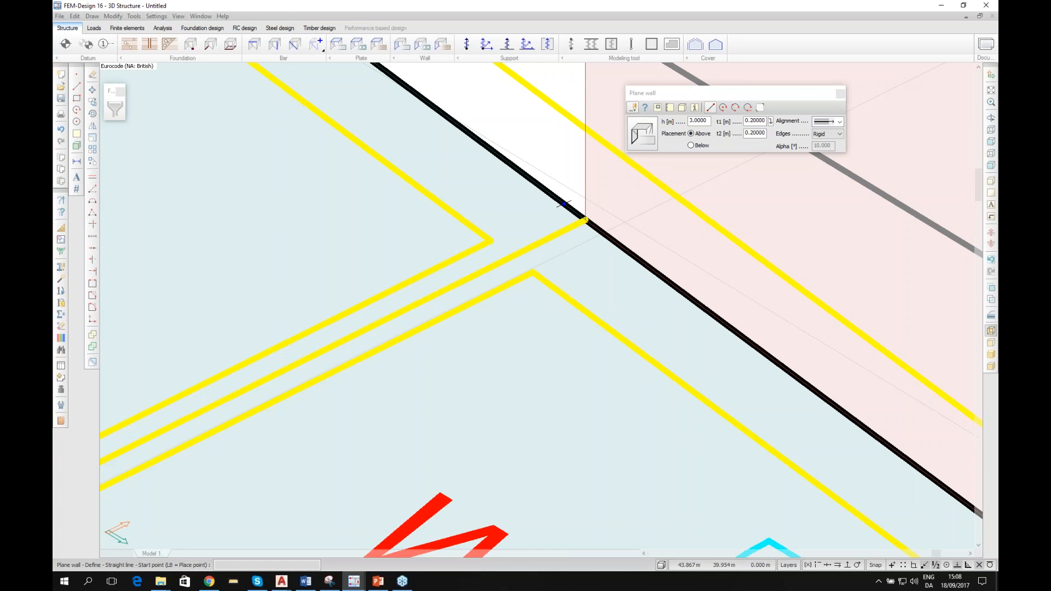
scroll(573, 212, down, 3)
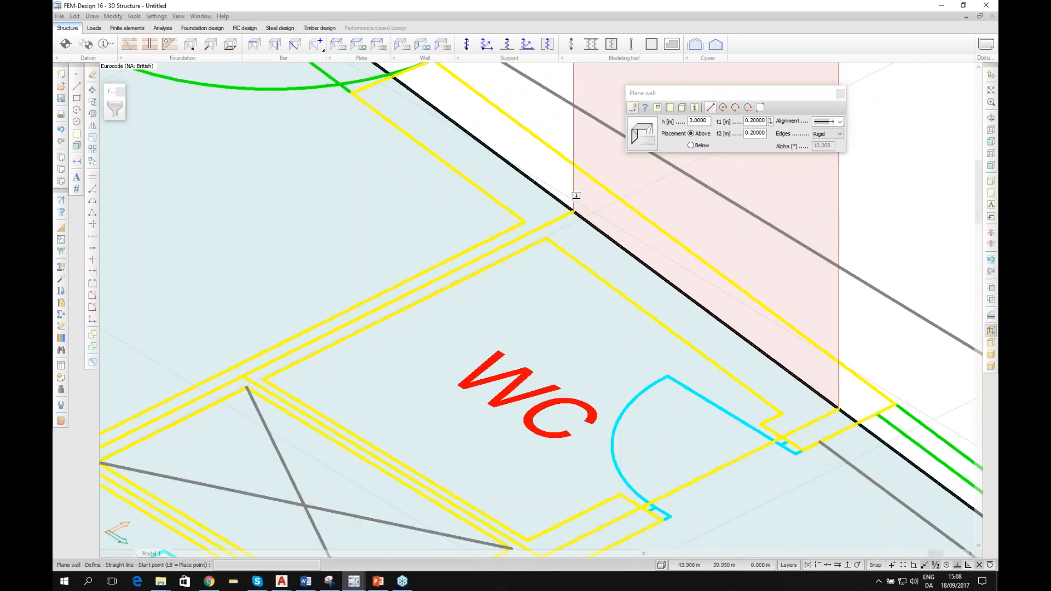
scroll(564, 210, up, 1)
scroll(572, 208, up, 3)
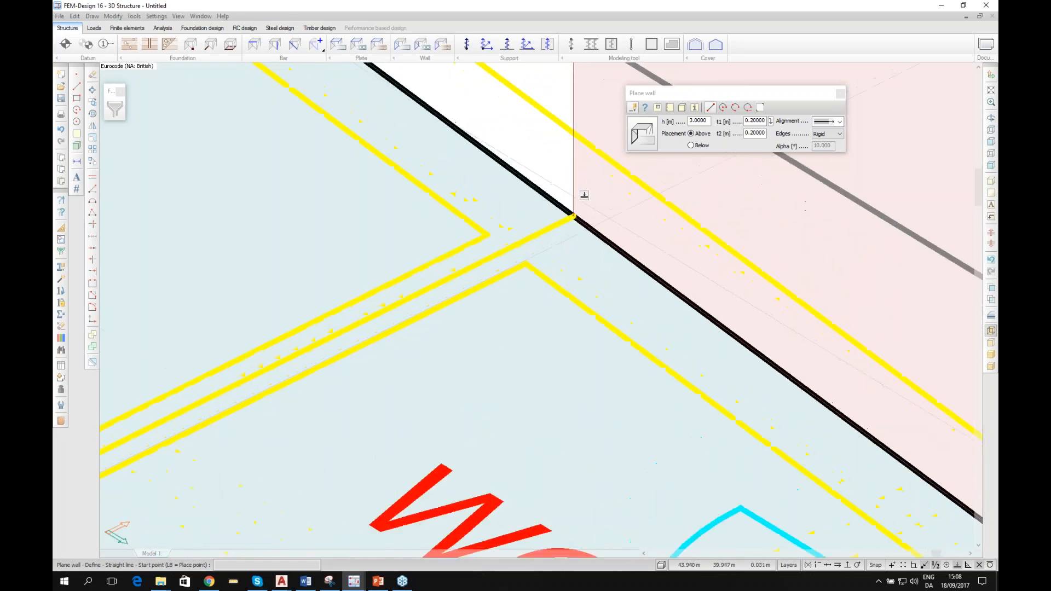
scroll(579, 205, up, 1)
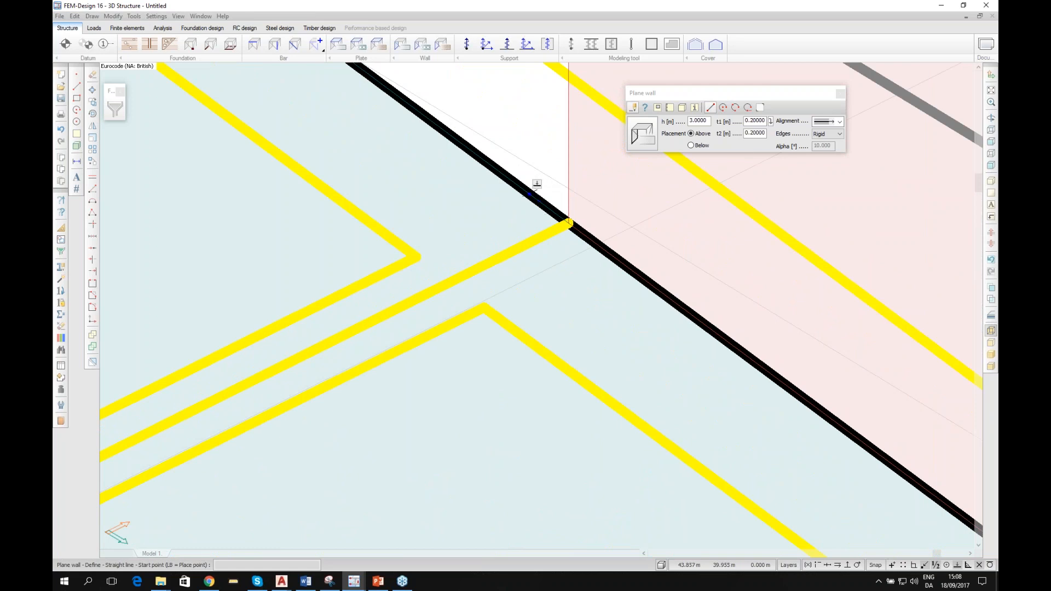
scroll(529, 195, down, 1)
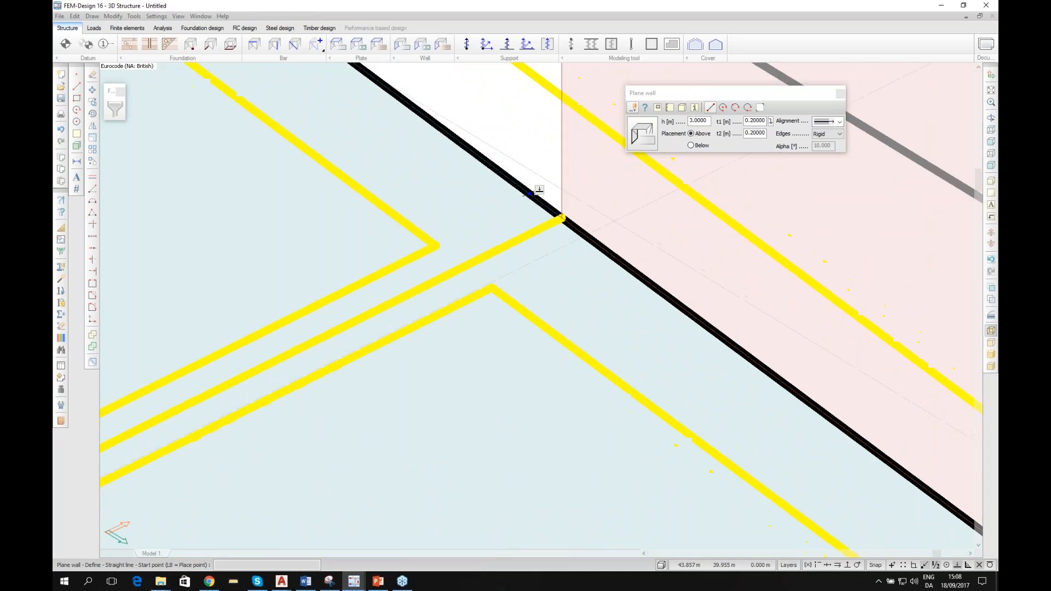
scroll(559, 235, down, 3)
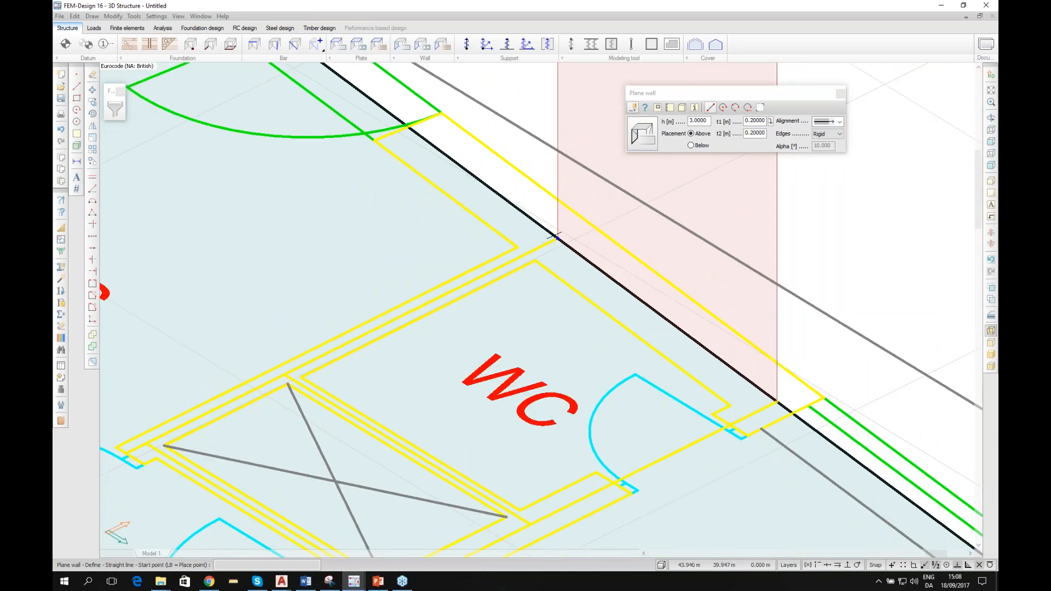
scroll(555, 247, down, 4)
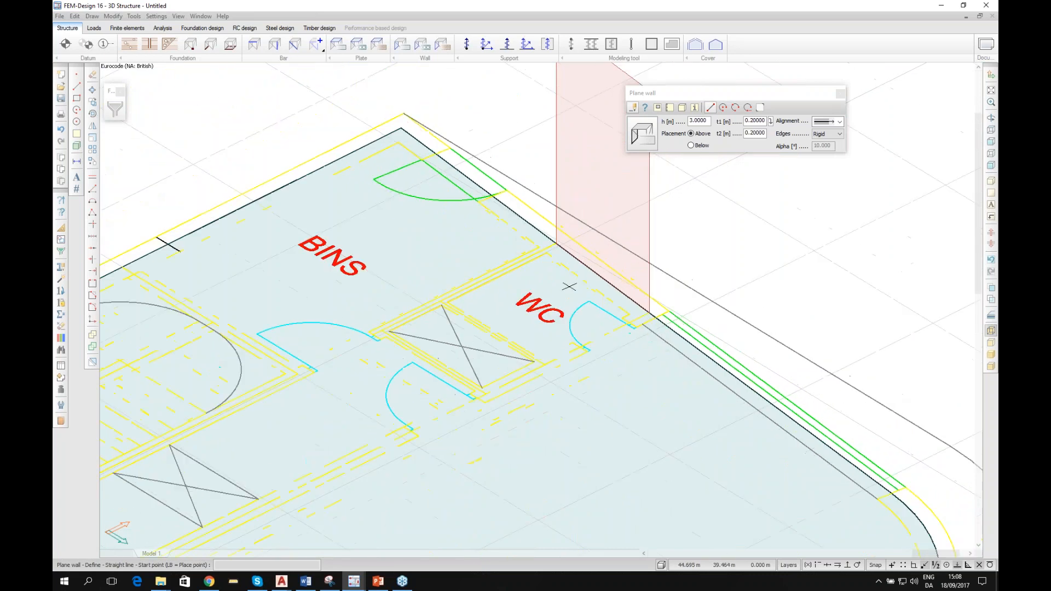
middle_drag(567, 287, 679, 298)
scroll(528, 235, down, 2)
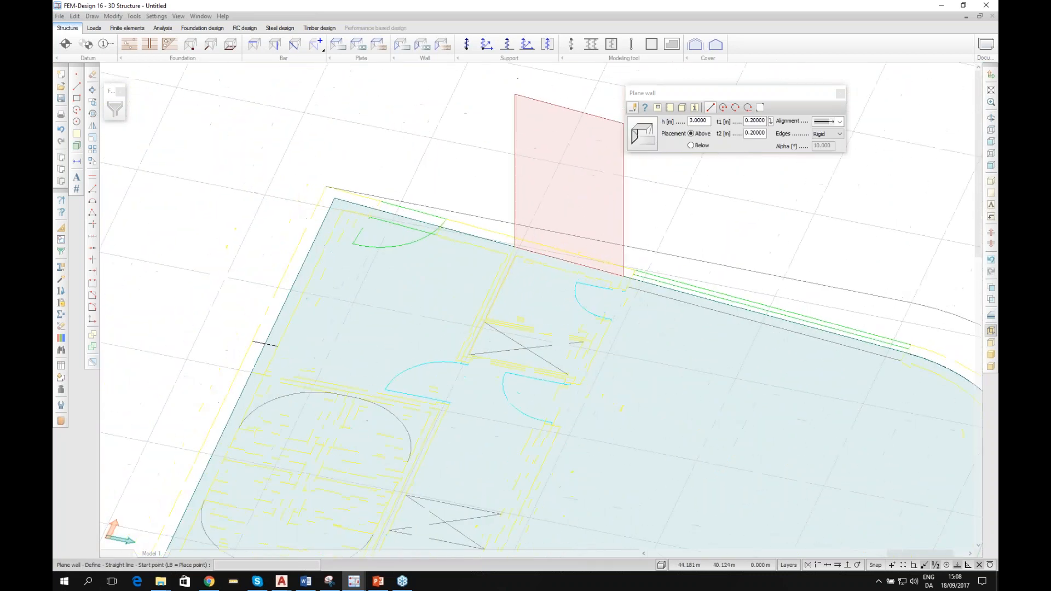
scroll(530, 235, up, 2)
scroll(521, 242, up, 2)
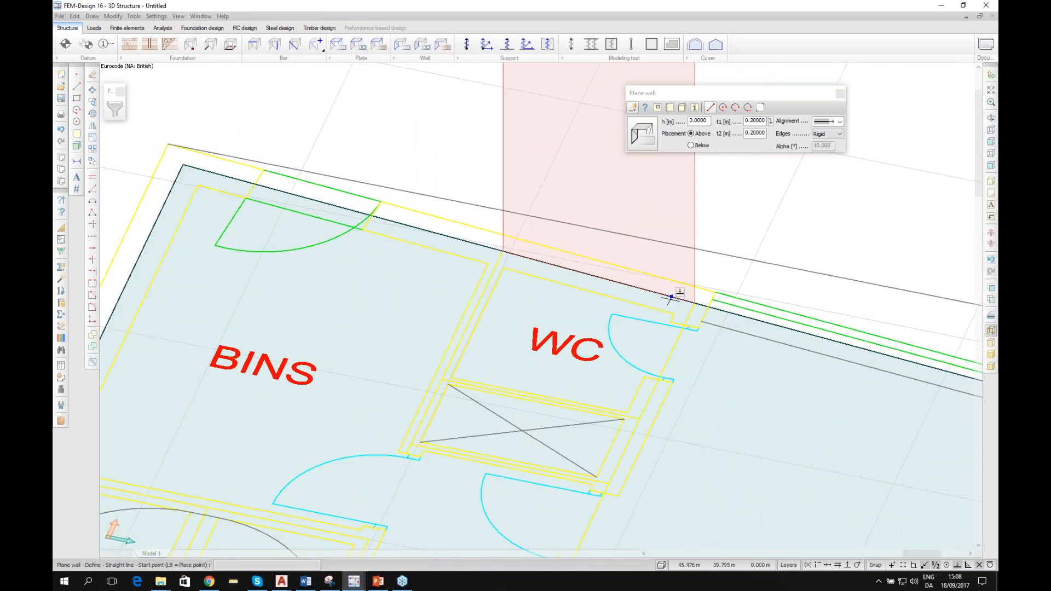
scroll(603, 268, down, 1)
scroll(592, 264, down, 2)
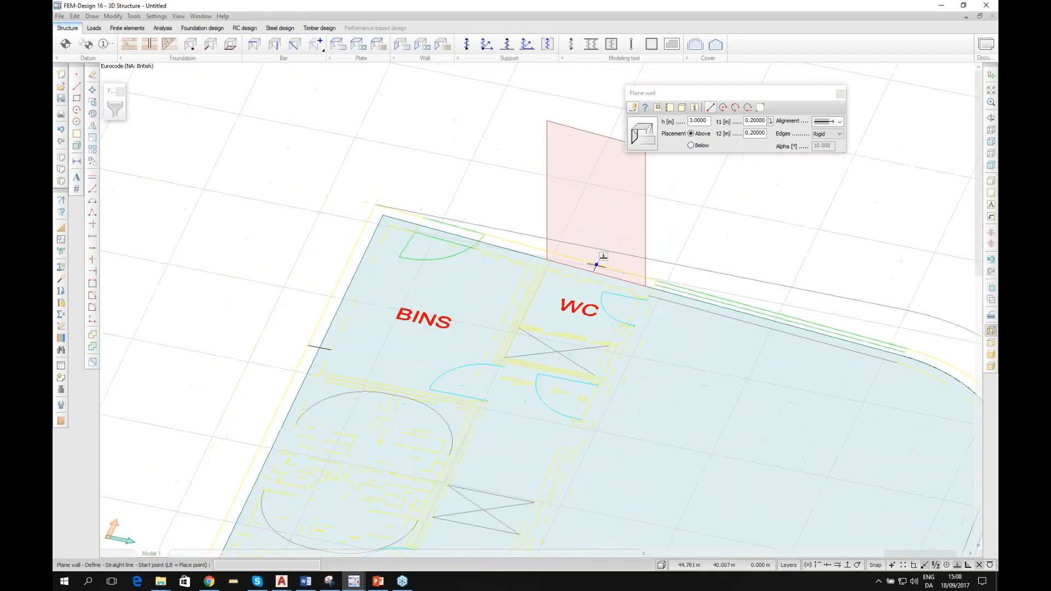
Step: Model a curved plane wall, 3 m high and 0.2 m thick, from the plan's arc line at the art gallery's rounded corner, using line by selection
click(762, 108)
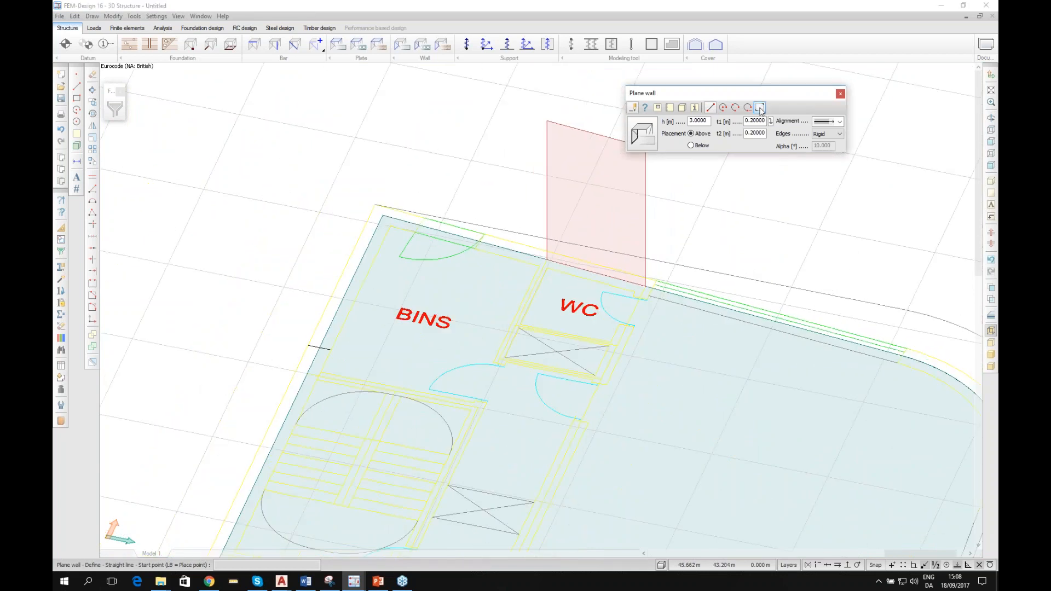
scroll(618, 241, down, 2)
scroll(599, 211, down, 2)
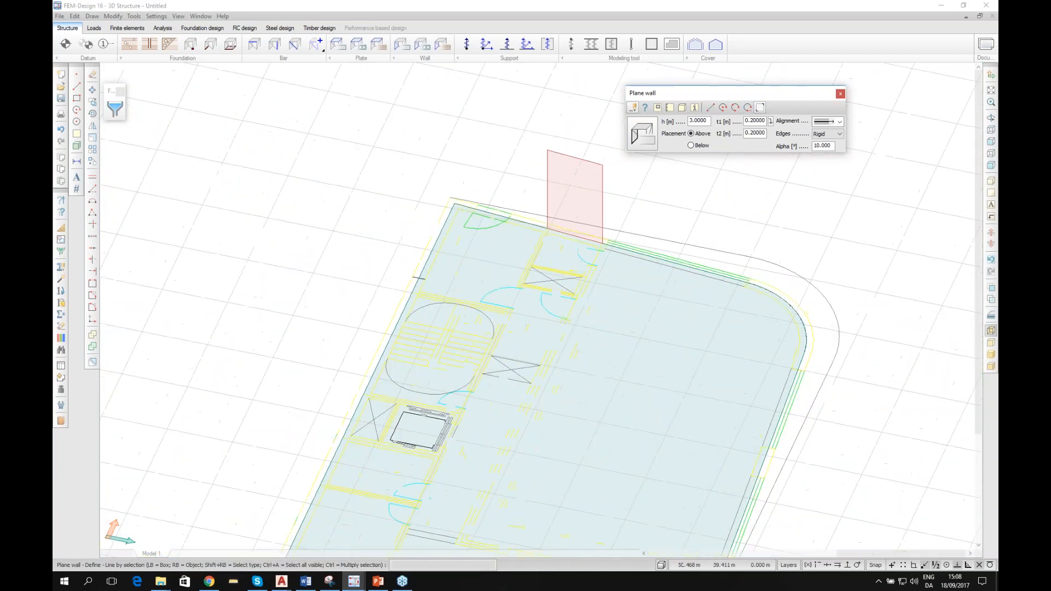
scroll(754, 283, up, 4)
scroll(710, 267, up, 4)
scroll(738, 276, down, 1)
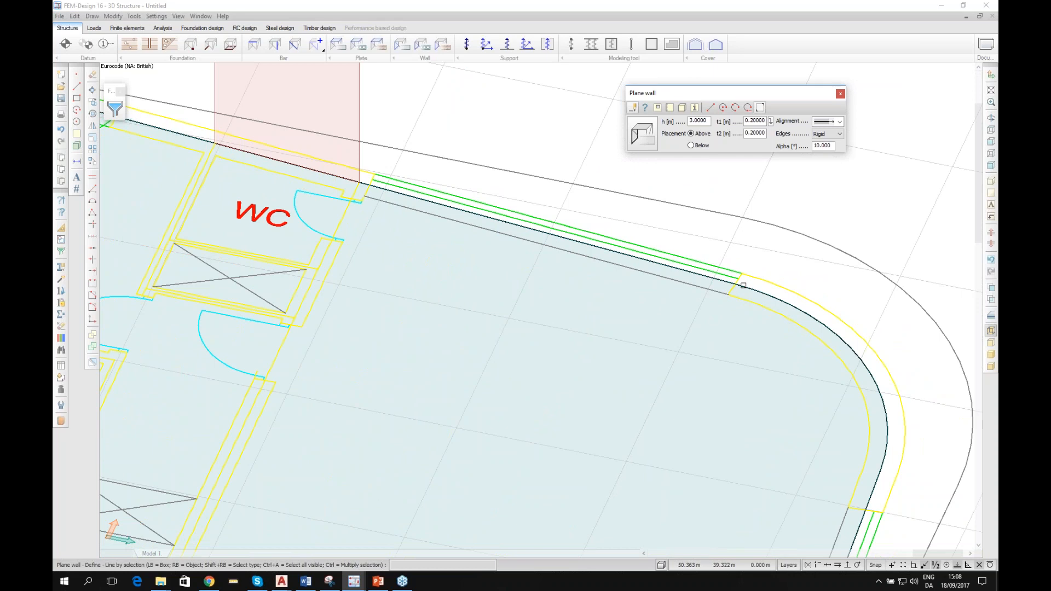
click(743, 285)
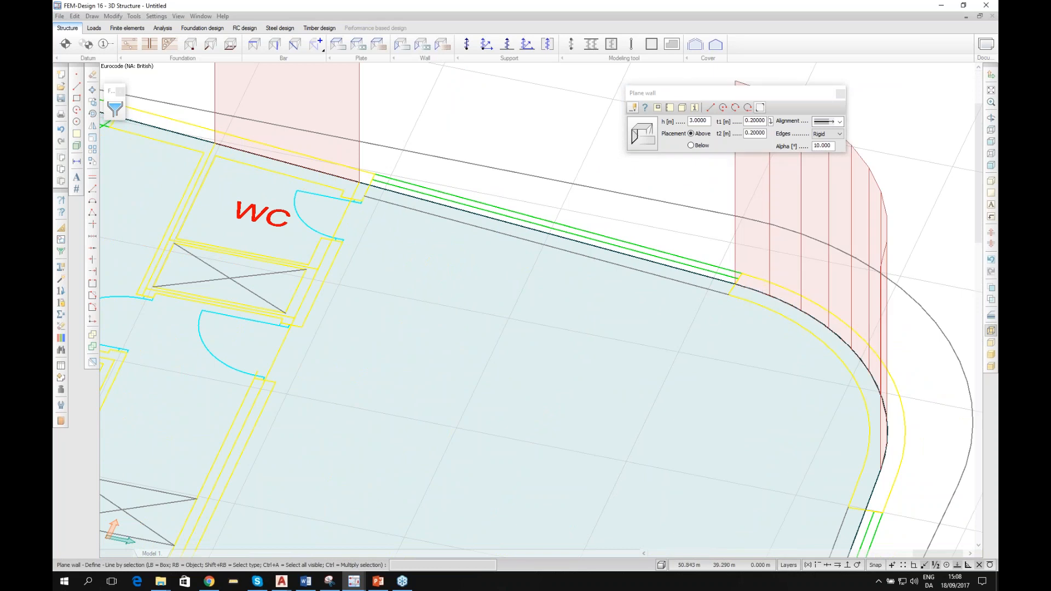
Step: Examine in 3D how the curved corner wall is divided into flat segments along the rounded plate edge
scroll(783, 295, down, 2)
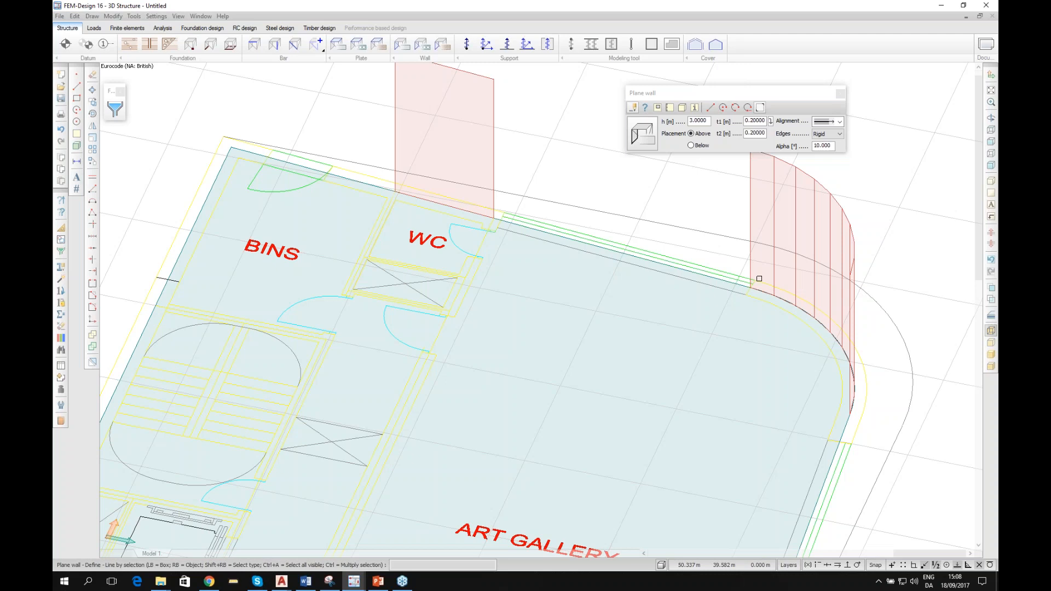
scroll(802, 296, up, 4)
scroll(784, 261, down, 6)
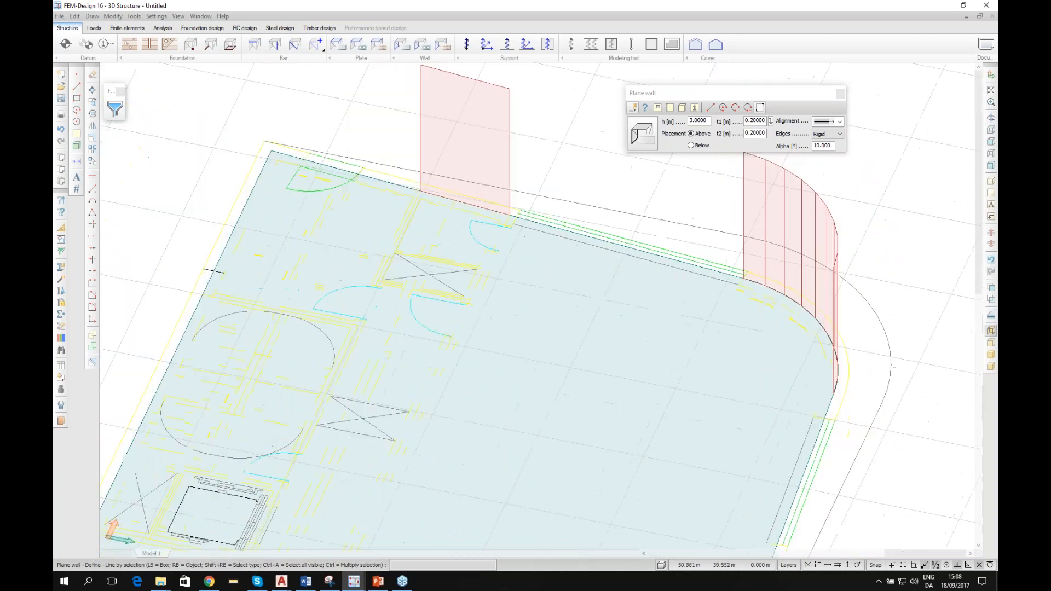
alt+middle_drag(770, 262, 890, 255)
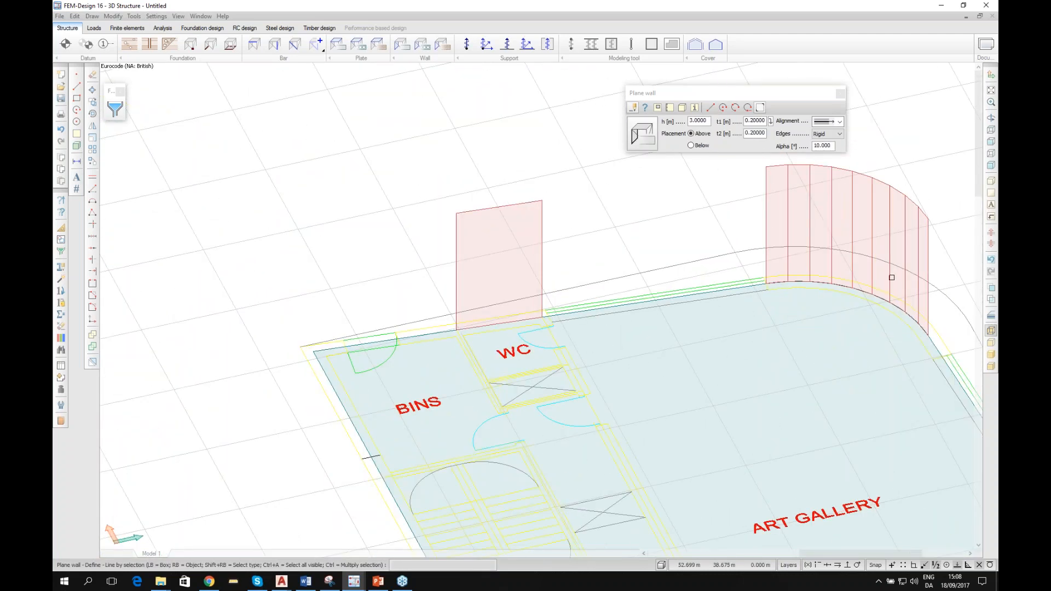
alt+middle_drag(878, 286, 838, 266)
scroll(837, 264, up, 2)
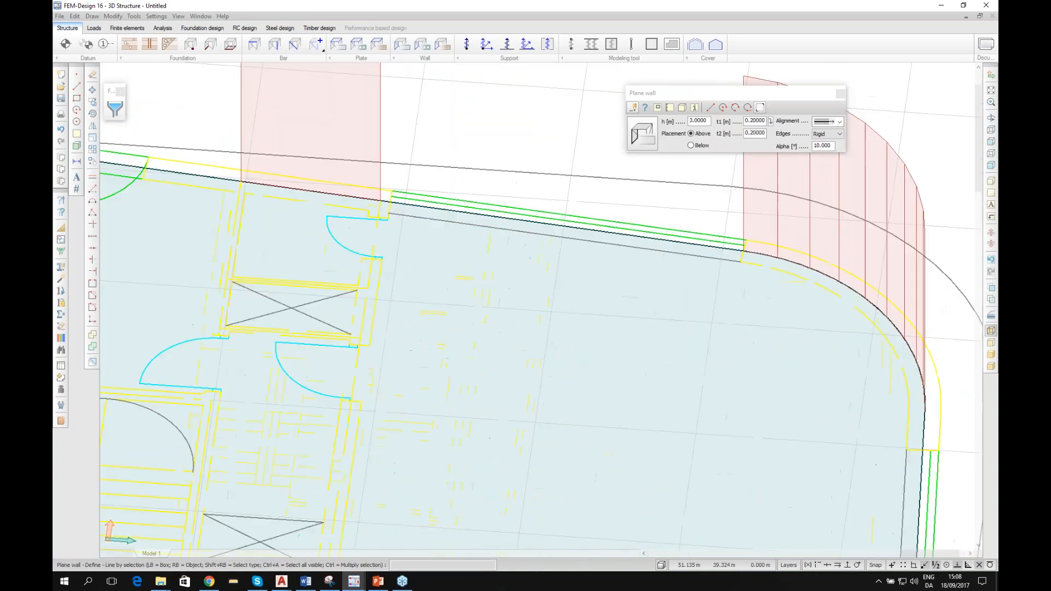
scroll(789, 281, down, 1)
middle_drag(778, 222, 781, 296)
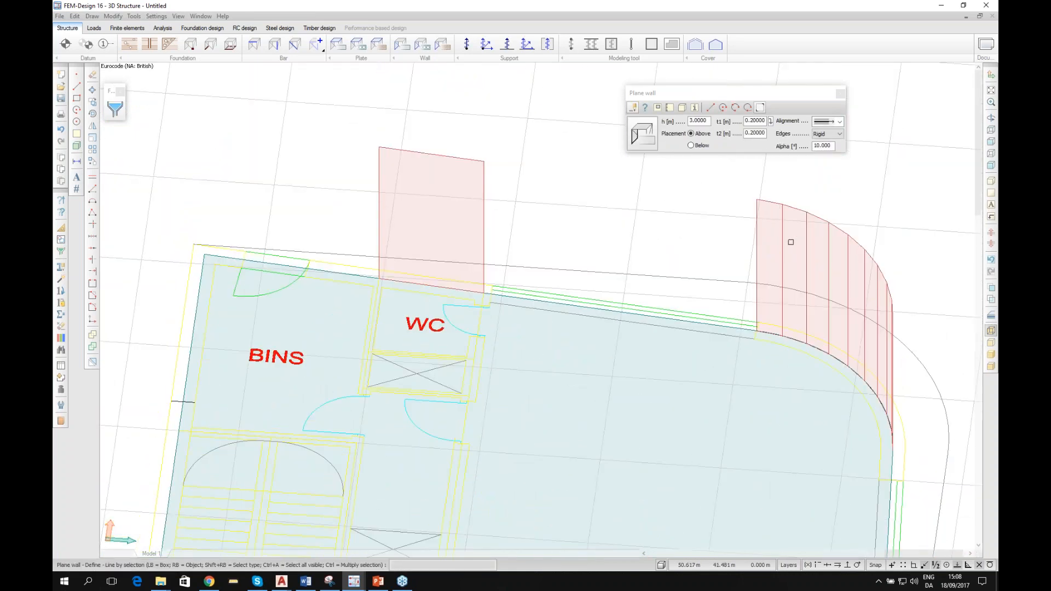
scroll(782, 243, down, 5)
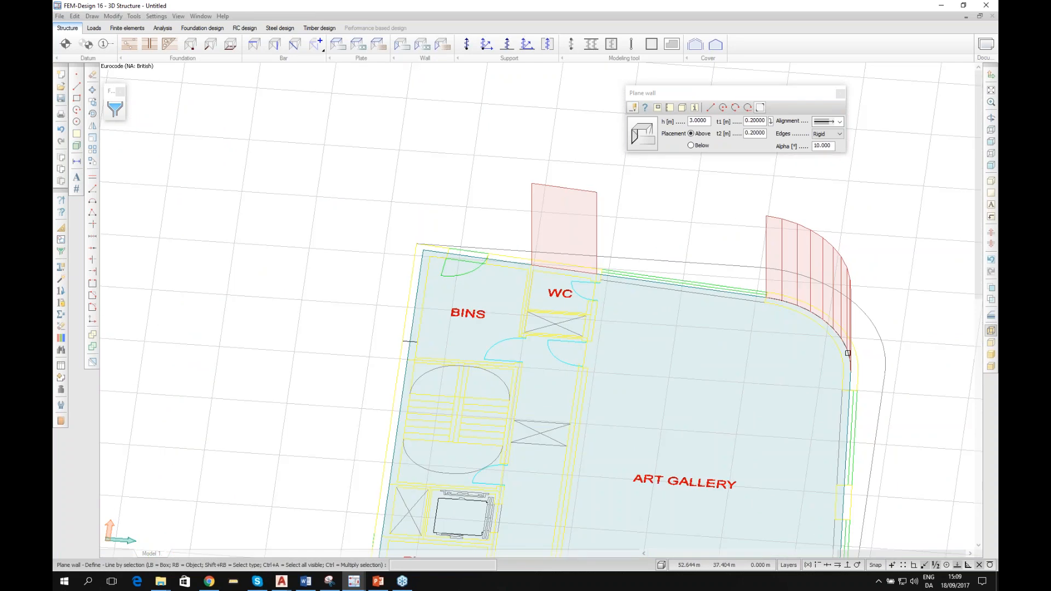
scroll(862, 379, up, 3)
scroll(771, 288, down, 2)
scroll(810, 302, up, 3)
alt+middle_drag(740, 300, 746, 365)
scroll(746, 364, up, 2)
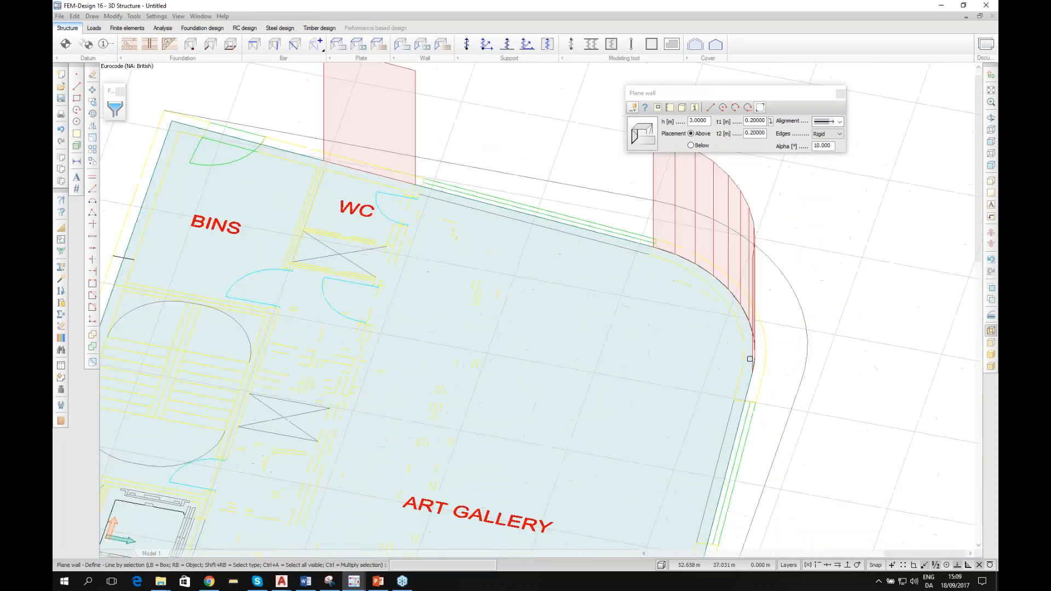
scroll(750, 359, down, 2)
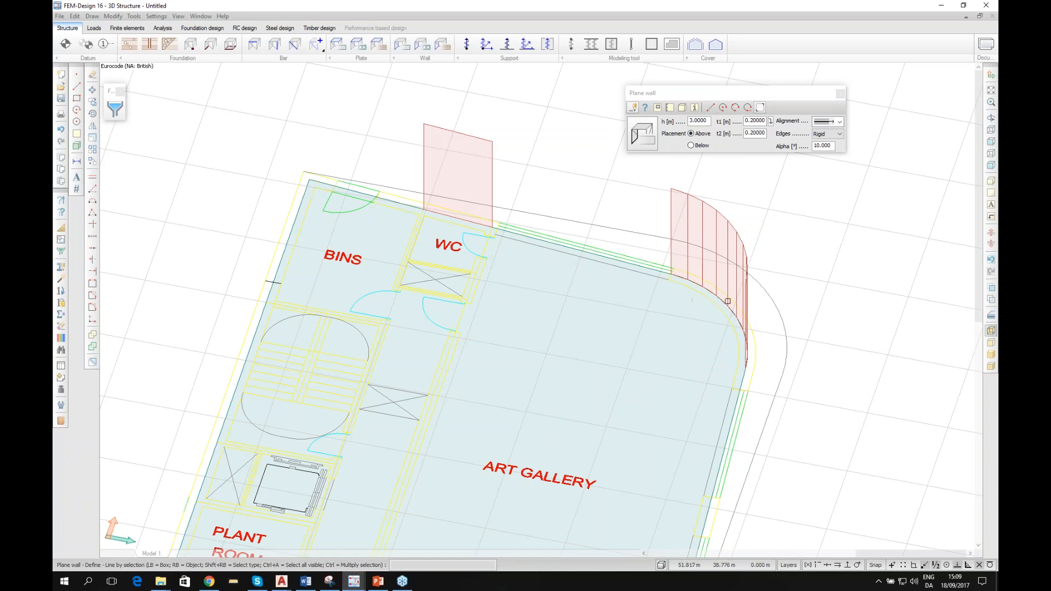
scroll(736, 325, up, 1)
scroll(735, 325, down, 2)
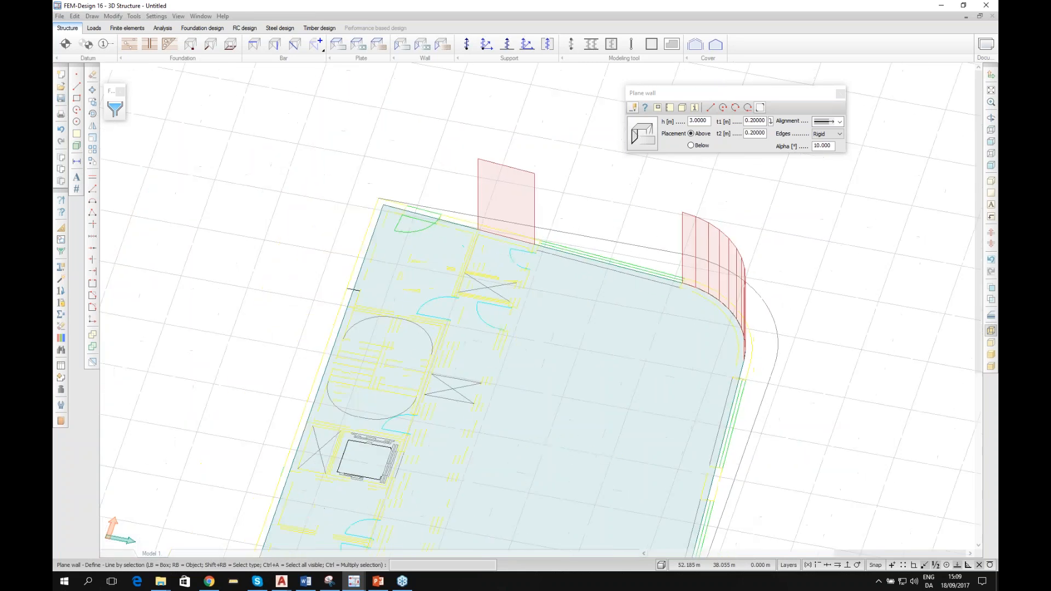
Step: Switch to the finite elements stage and hide the imported ground floor drawing layer there
click(129, 31)
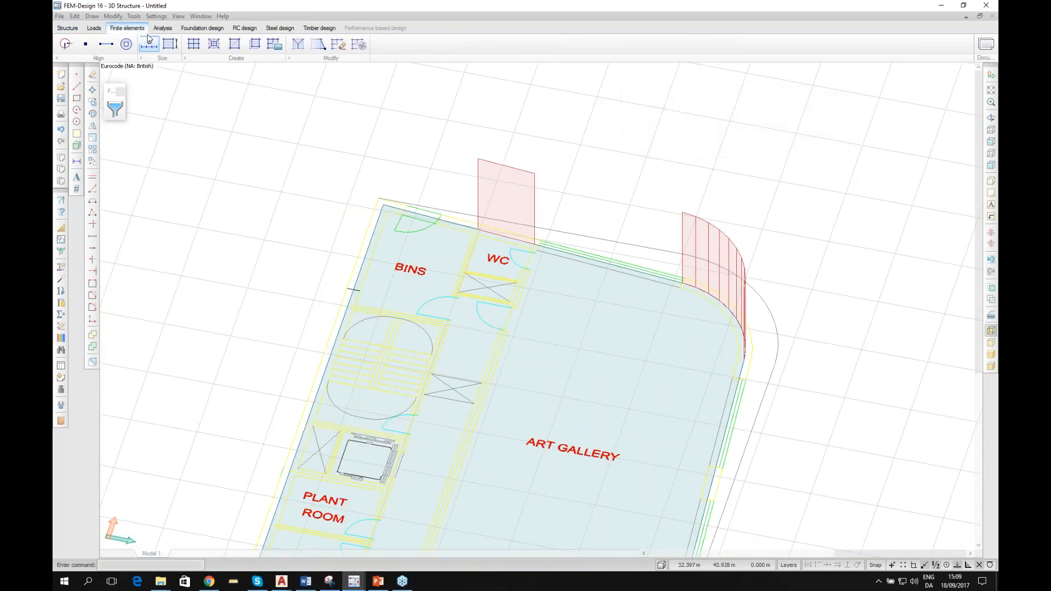
scroll(727, 320, down, 1)
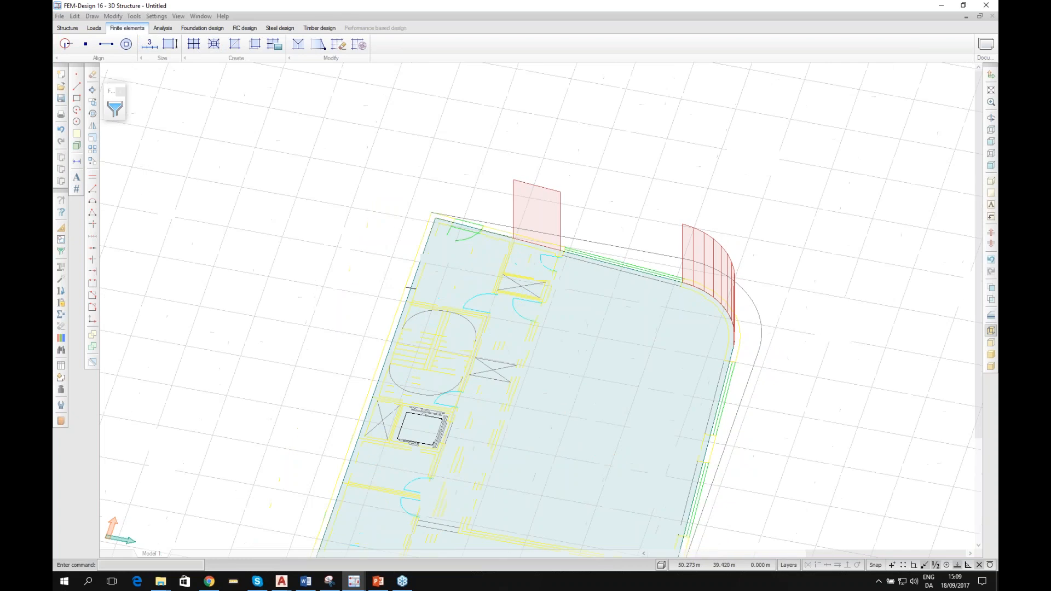
click(788, 565)
click(790, 471)
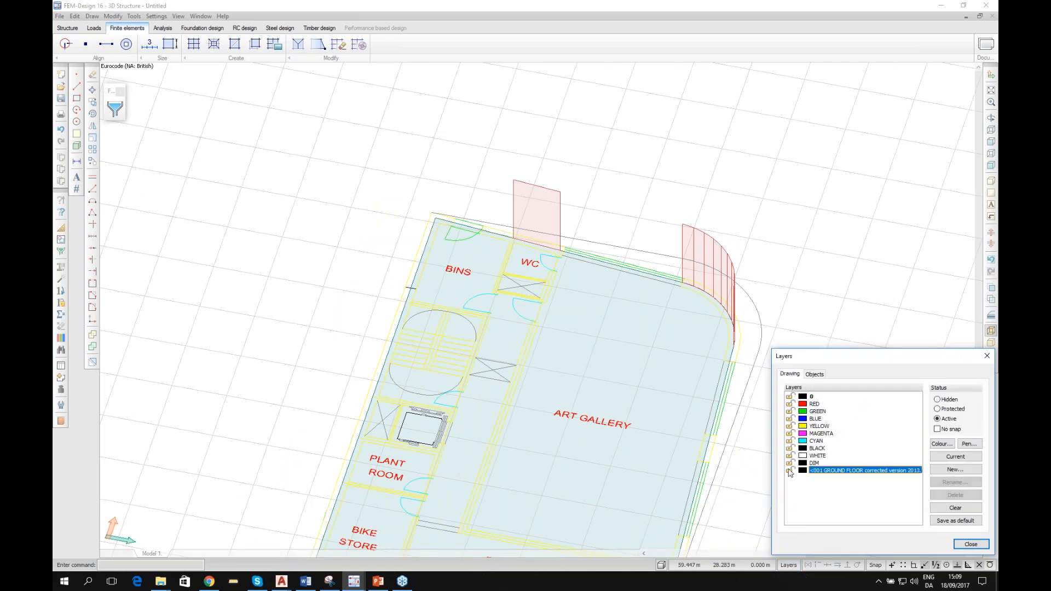
click(971, 545)
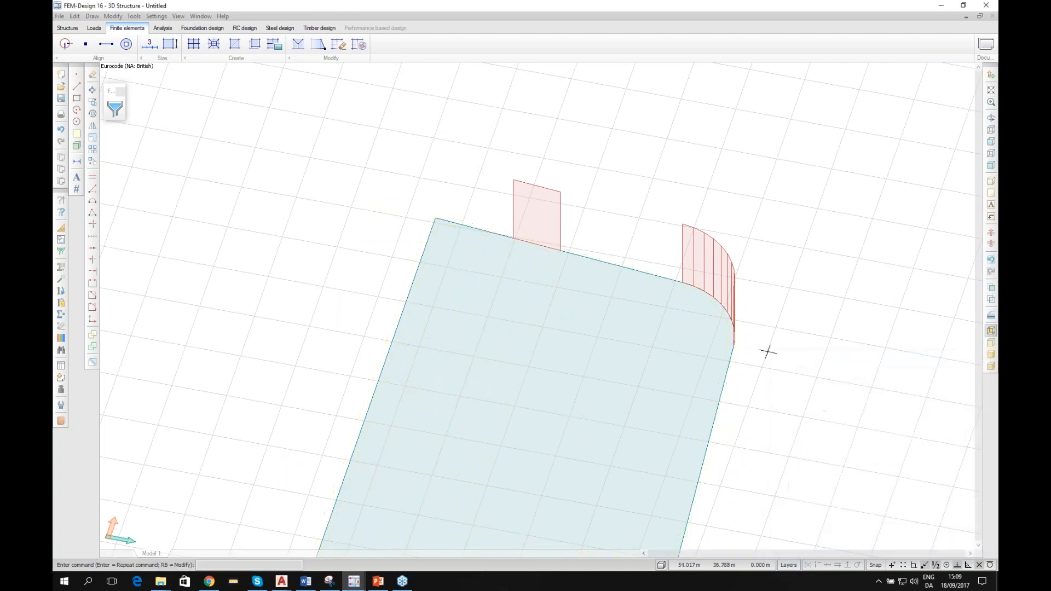
Step: Generate the finite element mesh for the plate and curved wall, and inspect how the mesh follows their shared rounded edge
middle_drag(742, 397, 772, 336)
scroll(769, 340, up, 5)
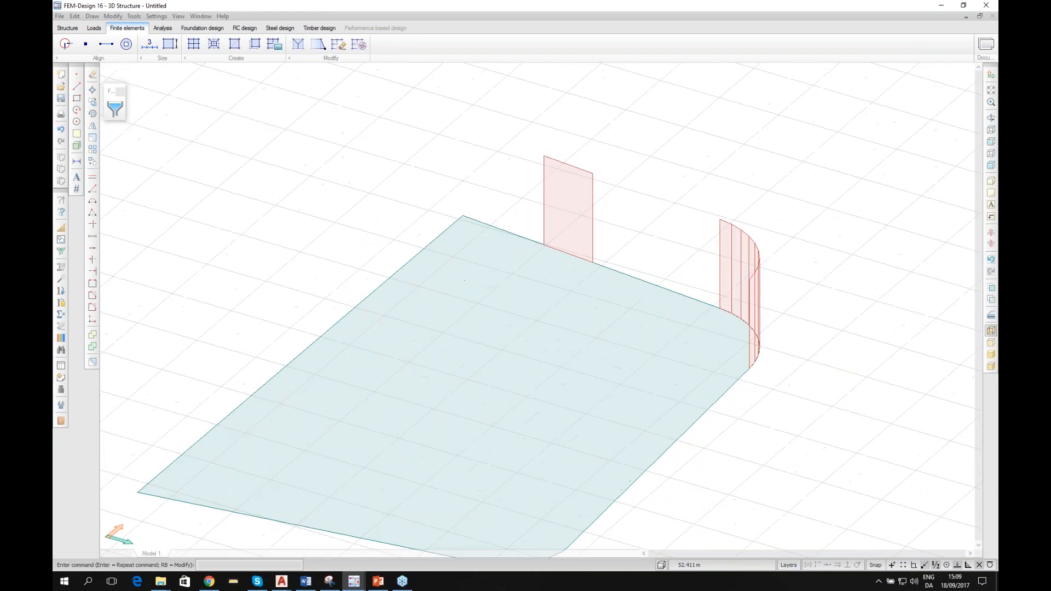
middle_drag(709, 347, 694, 382)
scroll(741, 362, down, 1)
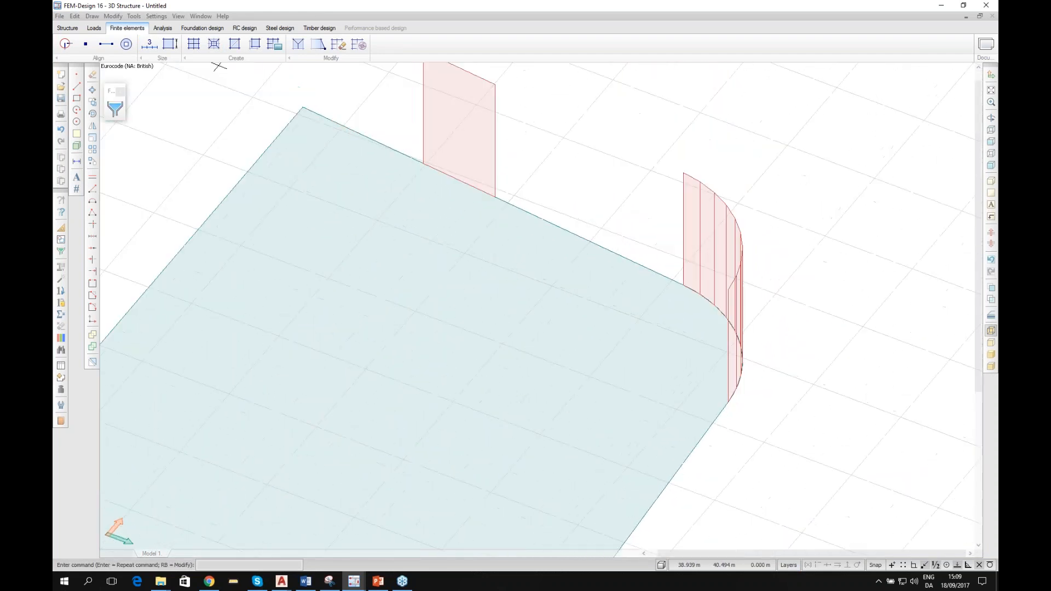
click(194, 46)
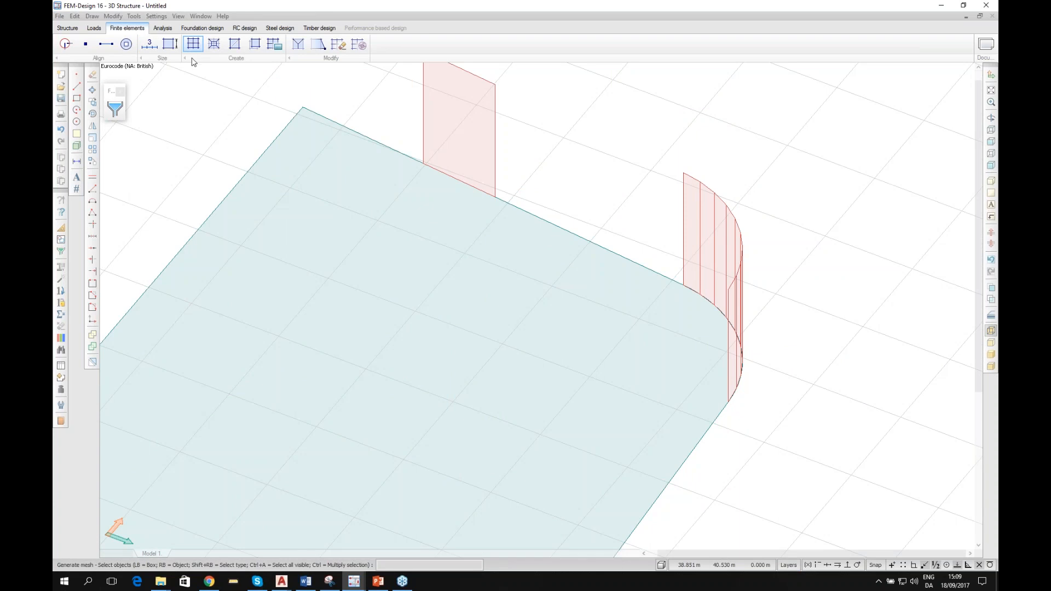
scroll(233, 143, down, 2)
drag(688, 390, 418, 144)
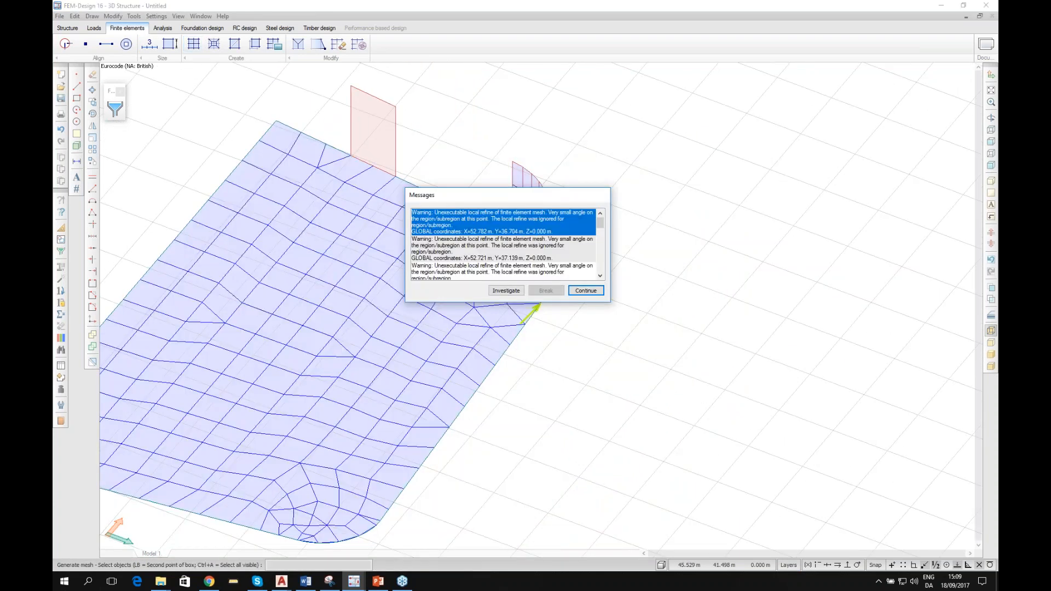
drag(465, 198, 697, 239)
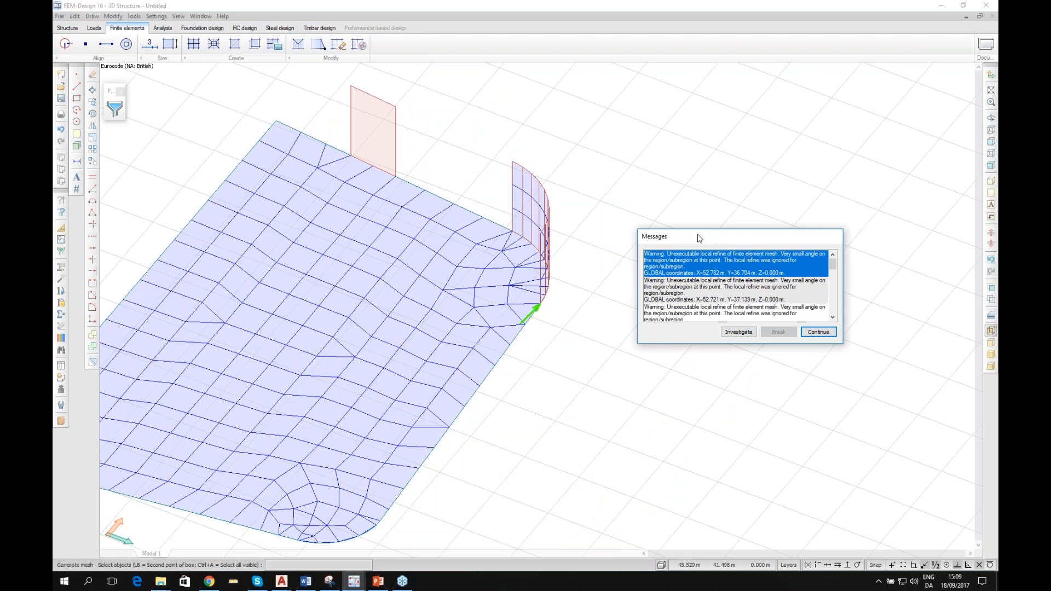
click(818, 332)
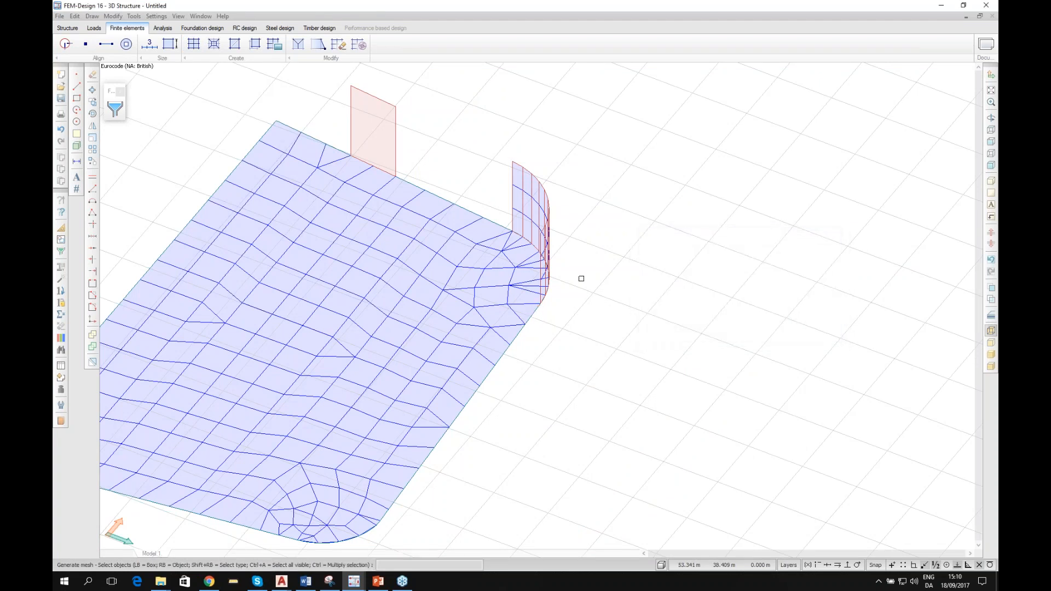
scroll(527, 267, up, 4)
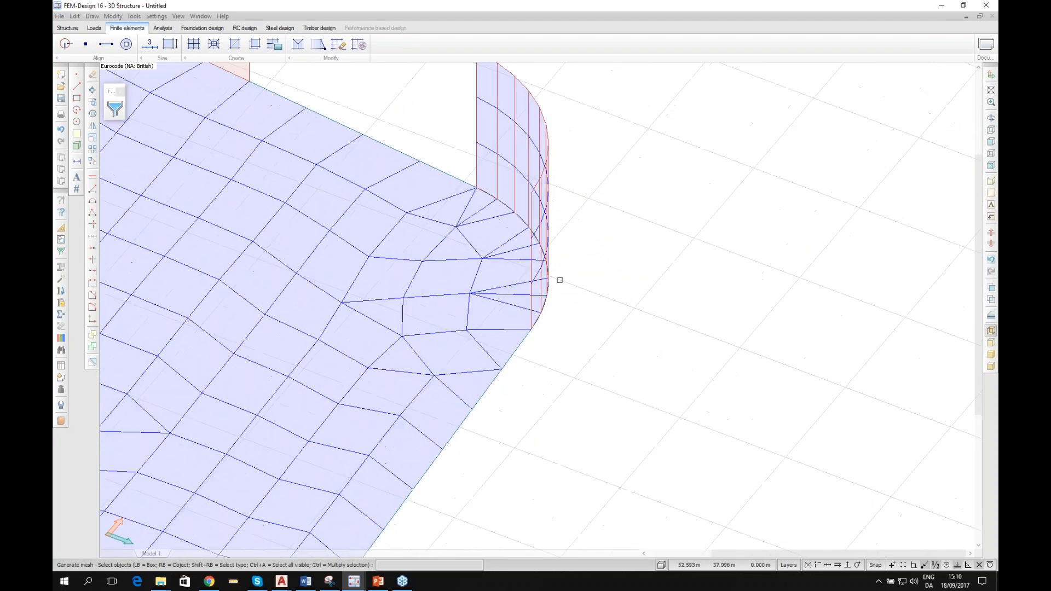
scroll(539, 302, up, 5)
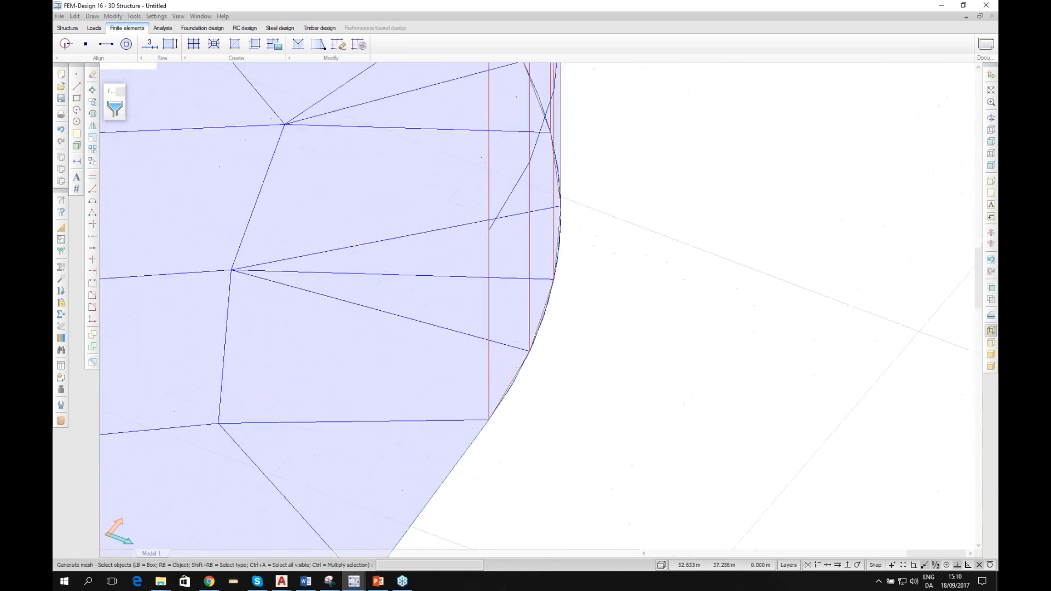
scroll(541, 349, up, 5)
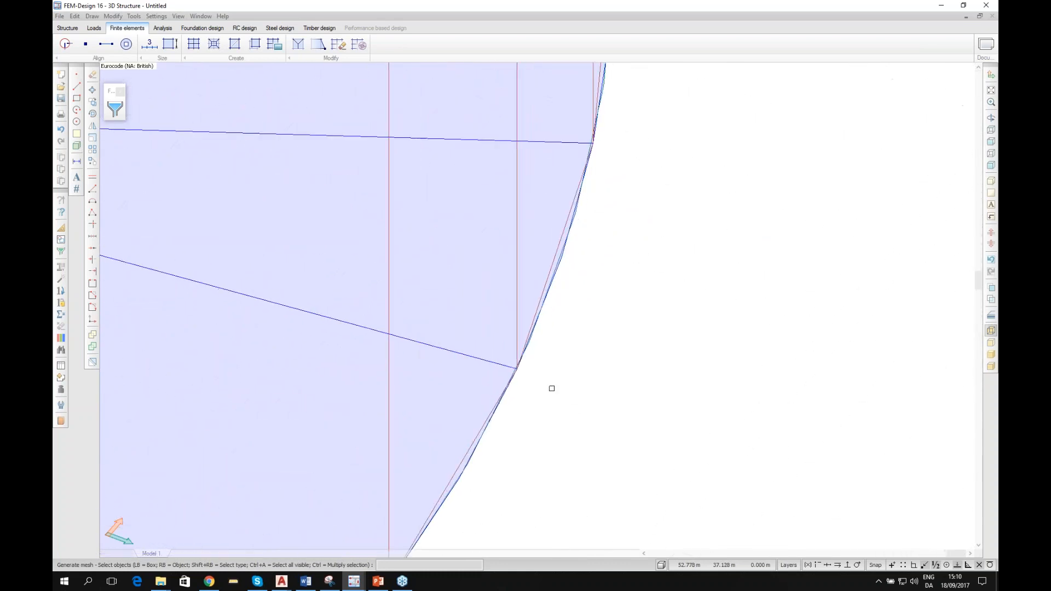
scroll(542, 383, down, 3)
scroll(537, 390, up, 3)
Step: Return to the structure stage and hide the imported ground floor drawing layer there as well
click(66, 27)
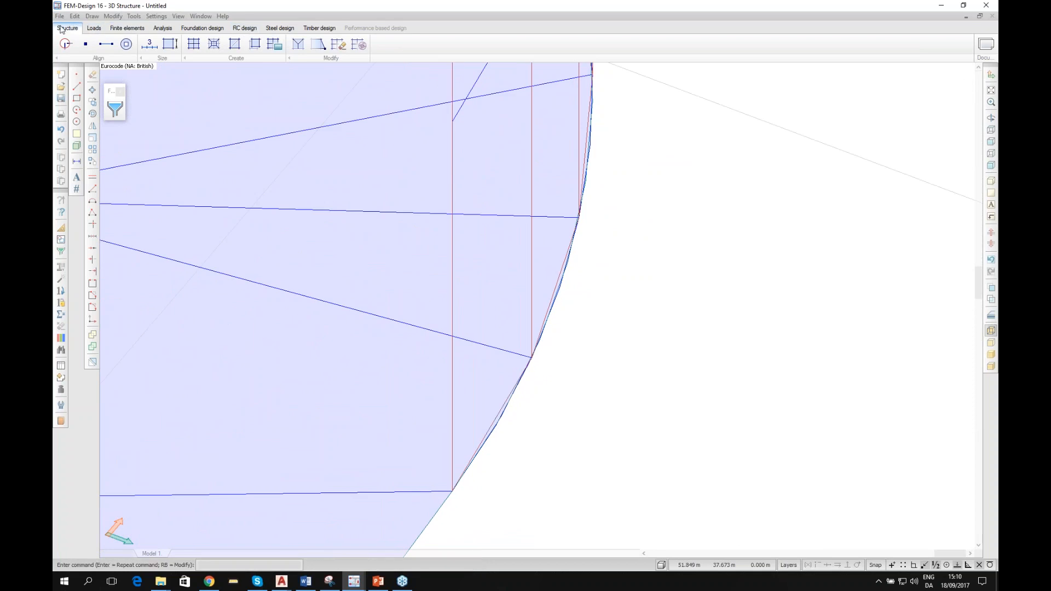
scroll(441, 234, down, 2)
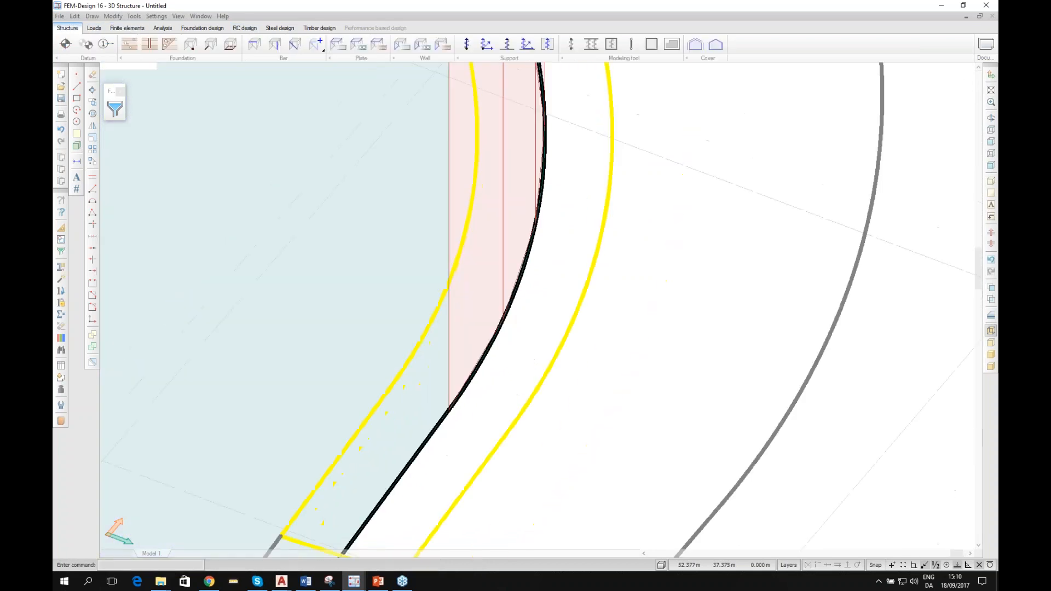
click(788, 565)
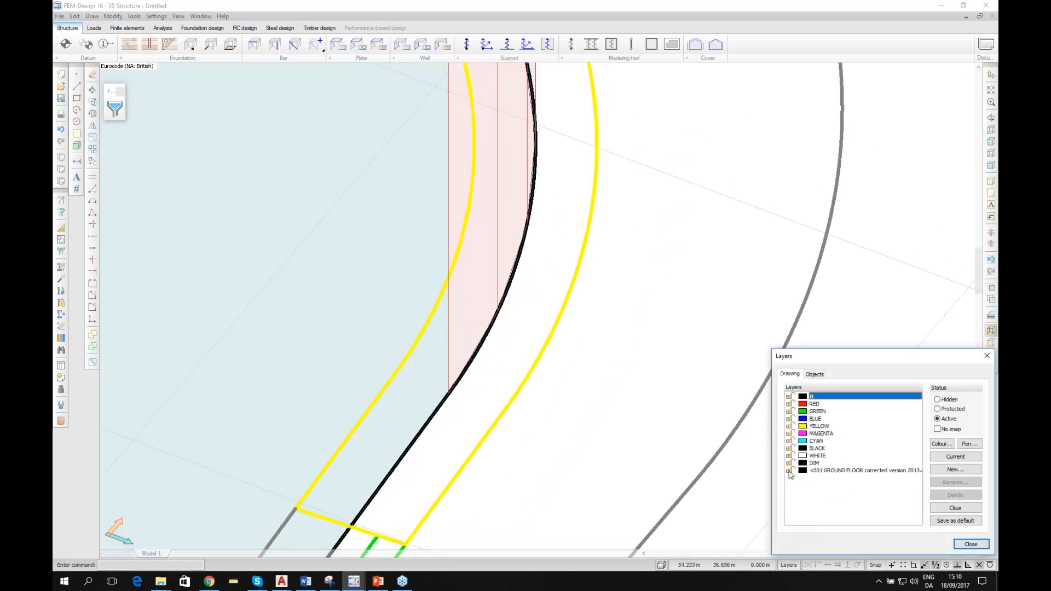
click(789, 471)
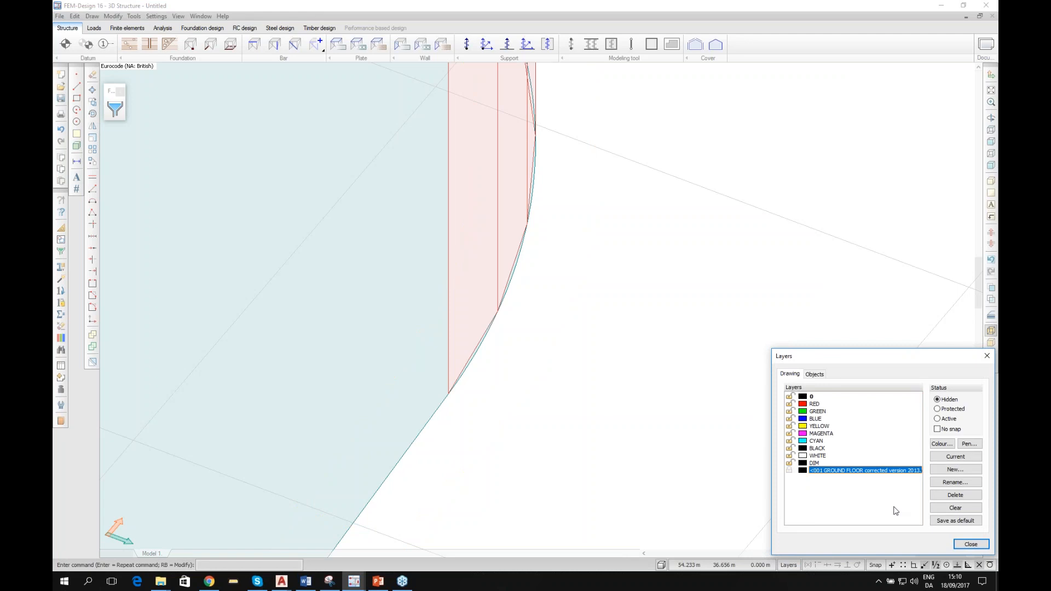
click(970, 544)
Step: Examine how closely the wall's straight base segments follow the plate's curved edge at the rounded corner
scroll(478, 289, down, 2)
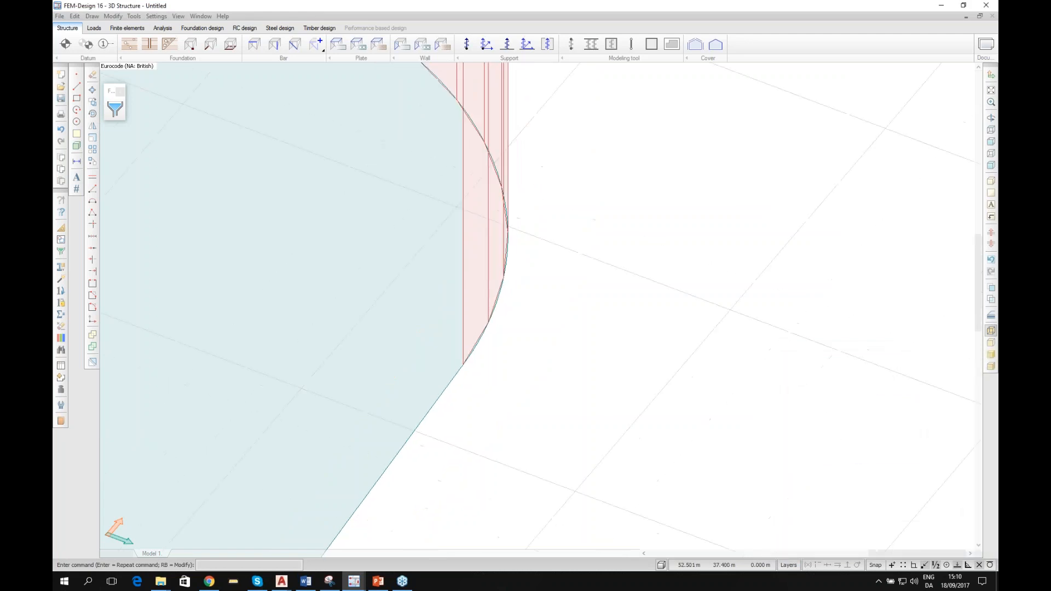
scroll(478, 289, up, 3)
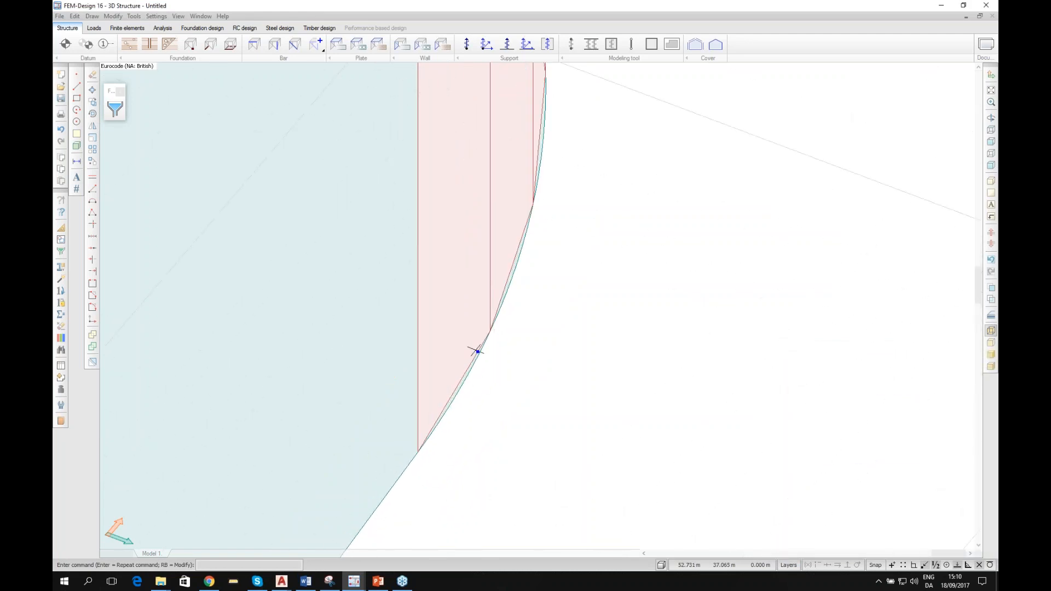
scroll(492, 352, down, 2)
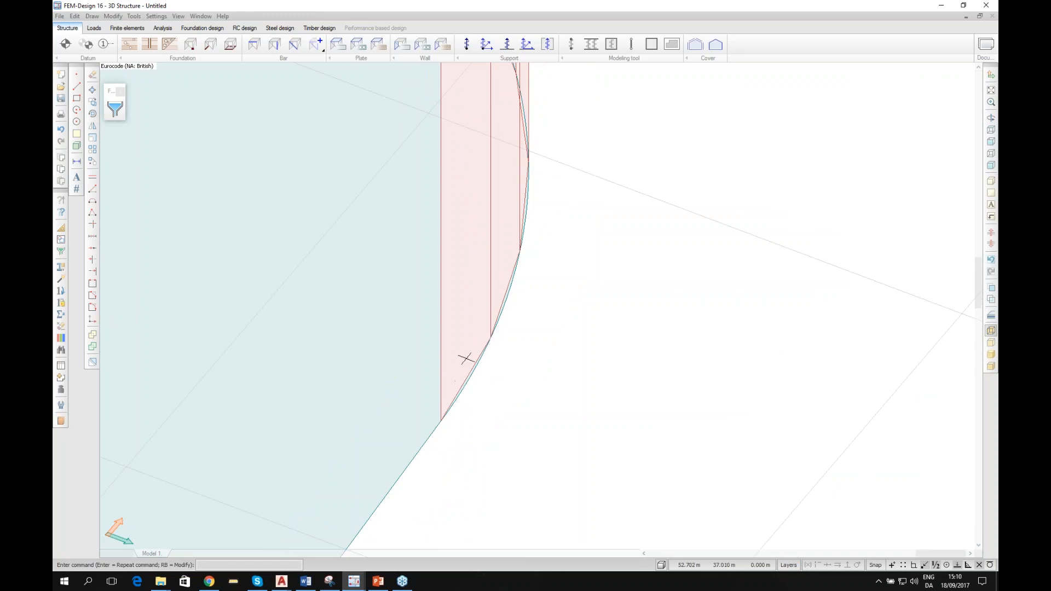
scroll(492, 343, down, 3)
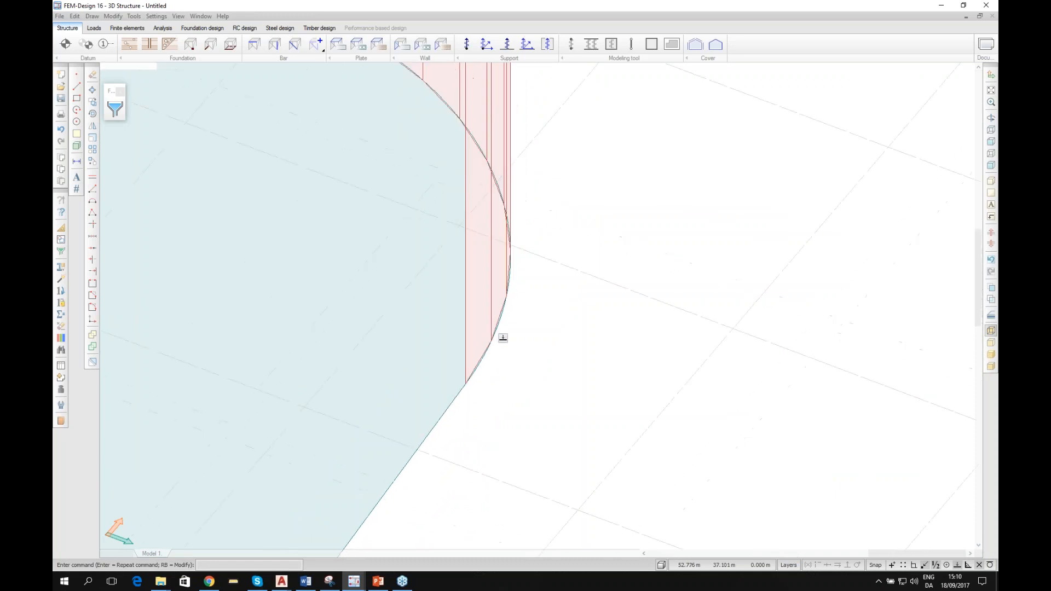
scroll(498, 346, down, 2)
alt+middle_drag(413, 312, 470, 312)
middle_drag(409, 294, 485, 367)
scroll(483, 359, down, 5)
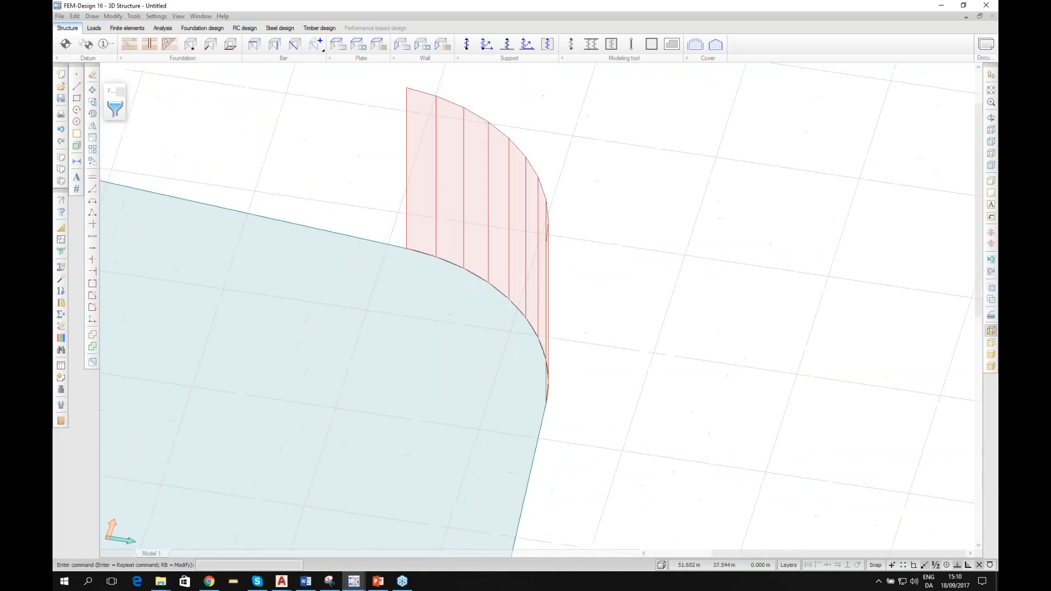
Step: Examine how the curved wall's straight base segments meet the plate's rounded corner, from a rotated view and close up
middle_drag(411, 293, 484, 321)
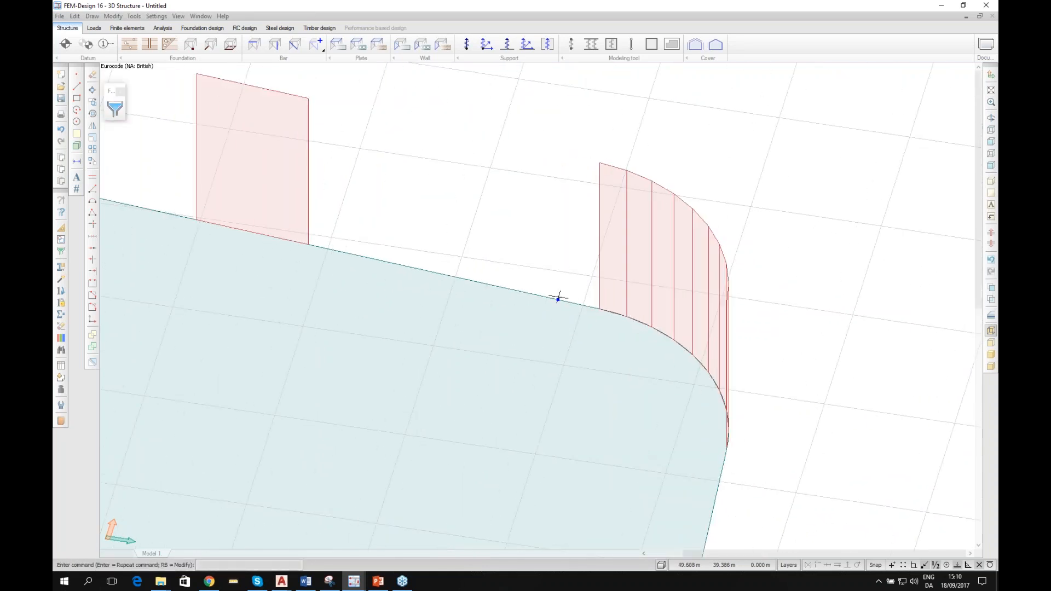
scroll(557, 298, down, 1)
scroll(554, 296, down, 3)
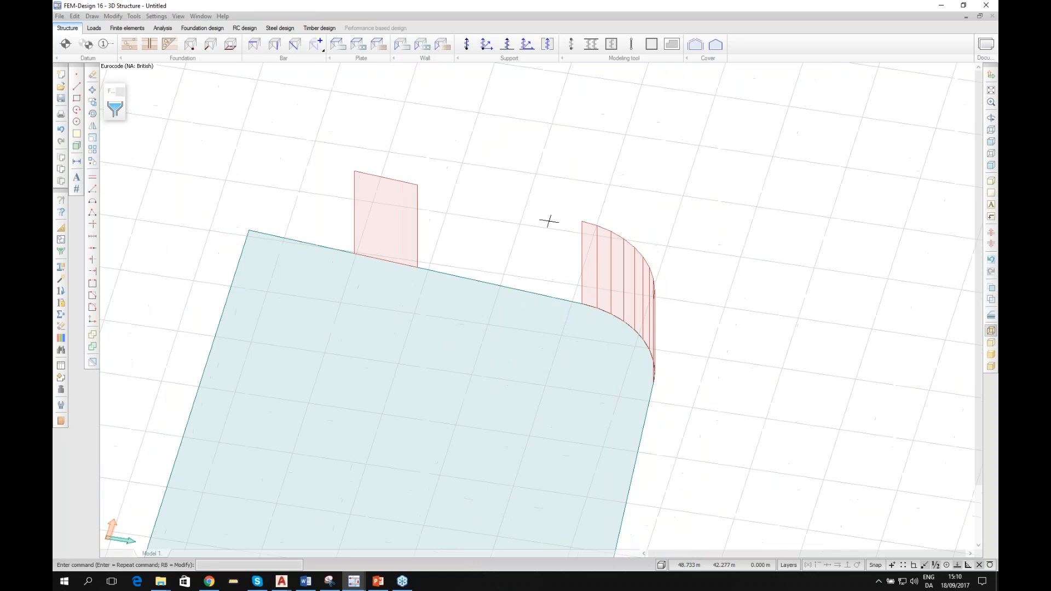
alt+middle_drag(563, 331, 523, 328)
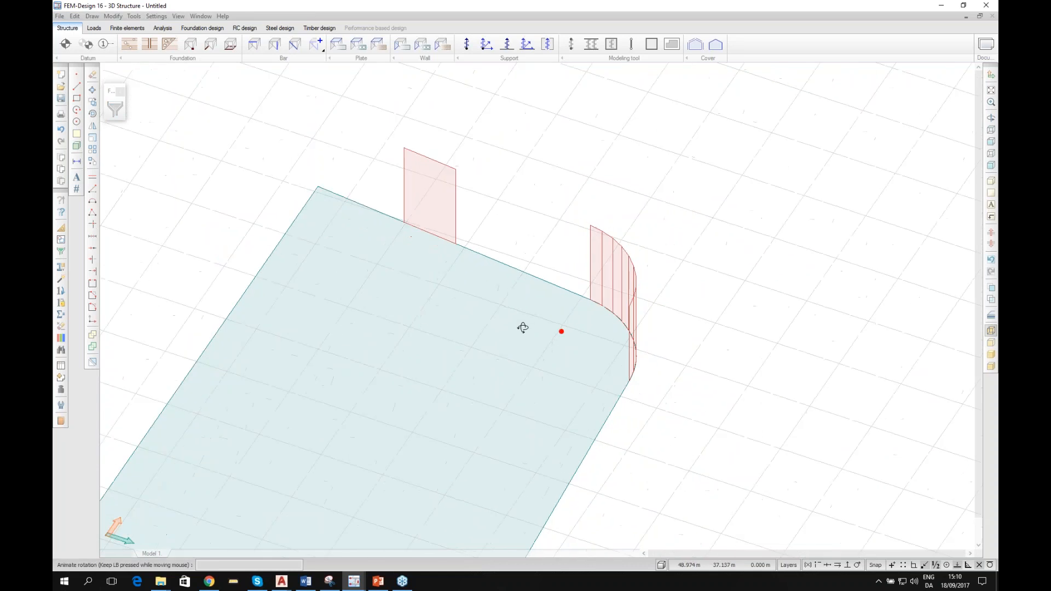
scroll(633, 361, up, 4)
scroll(630, 361, up, 2)
scroll(626, 362, up, 3)
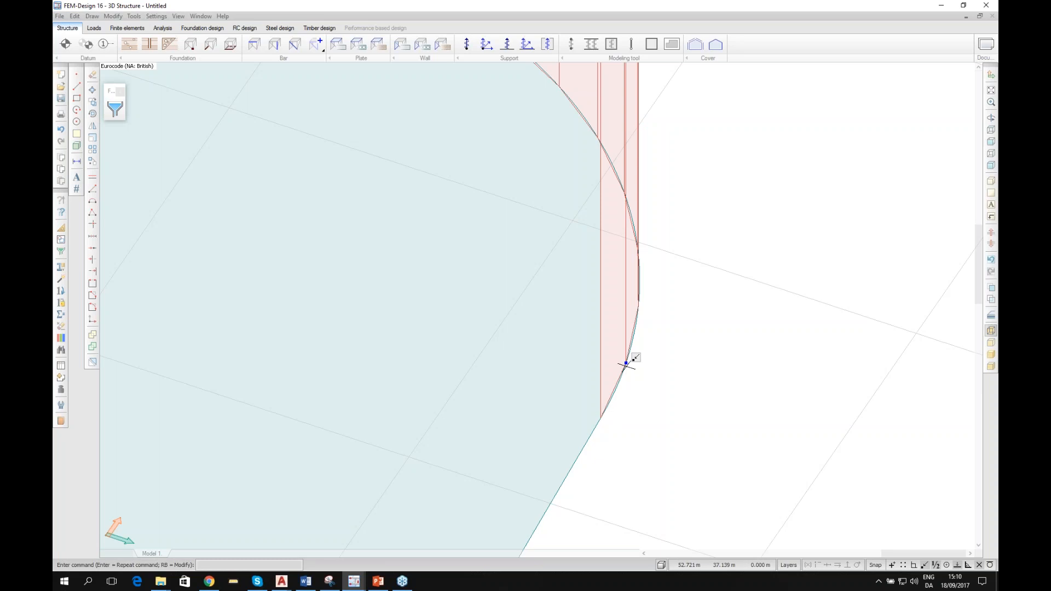
mouse_move(626, 364)
scroll(652, 380, down, 1)
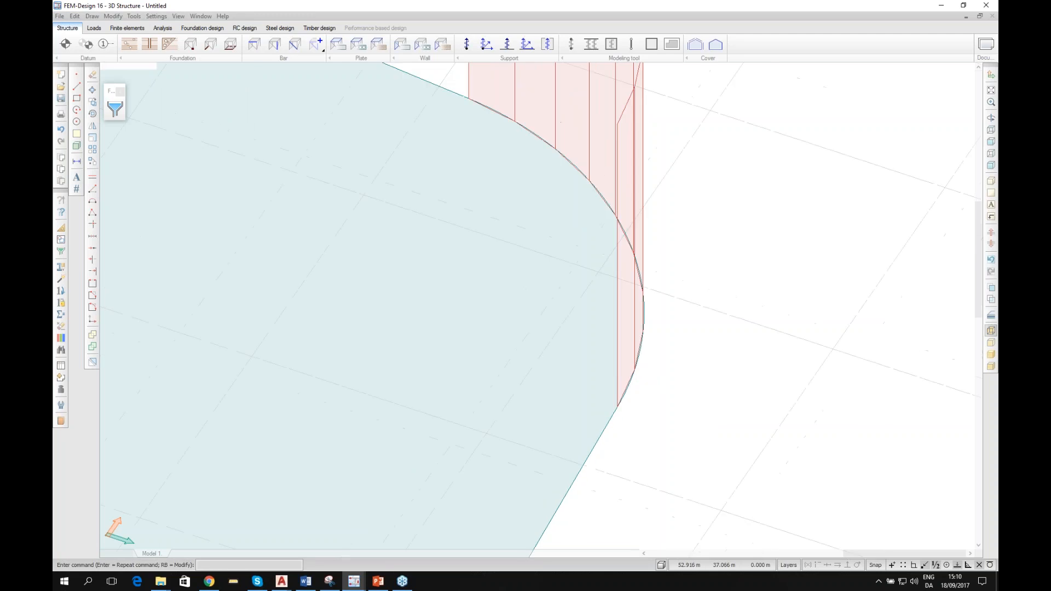
scroll(652, 379, down, 4)
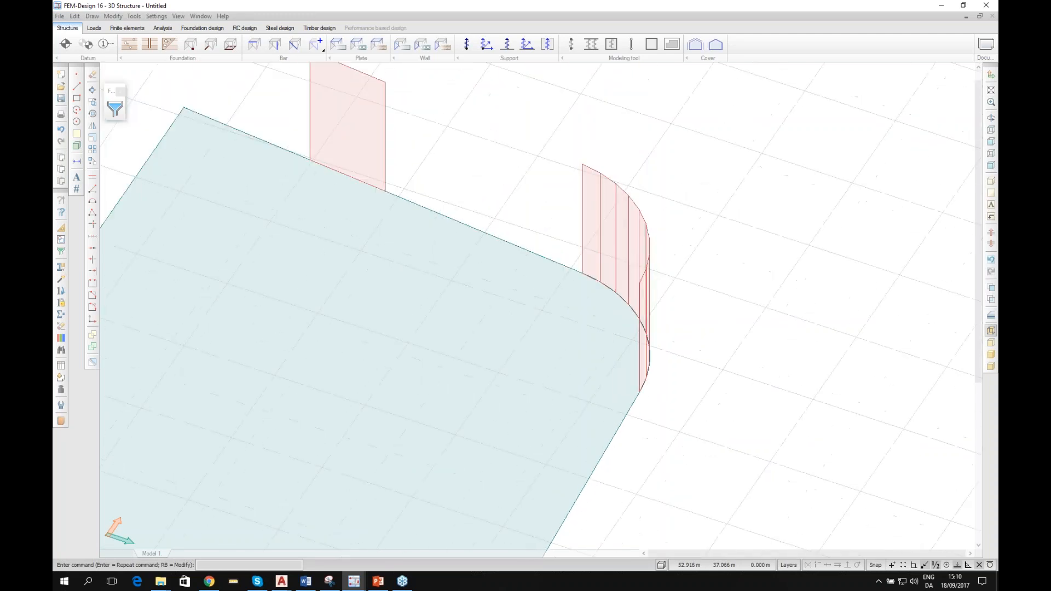
scroll(653, 381, down, 2)
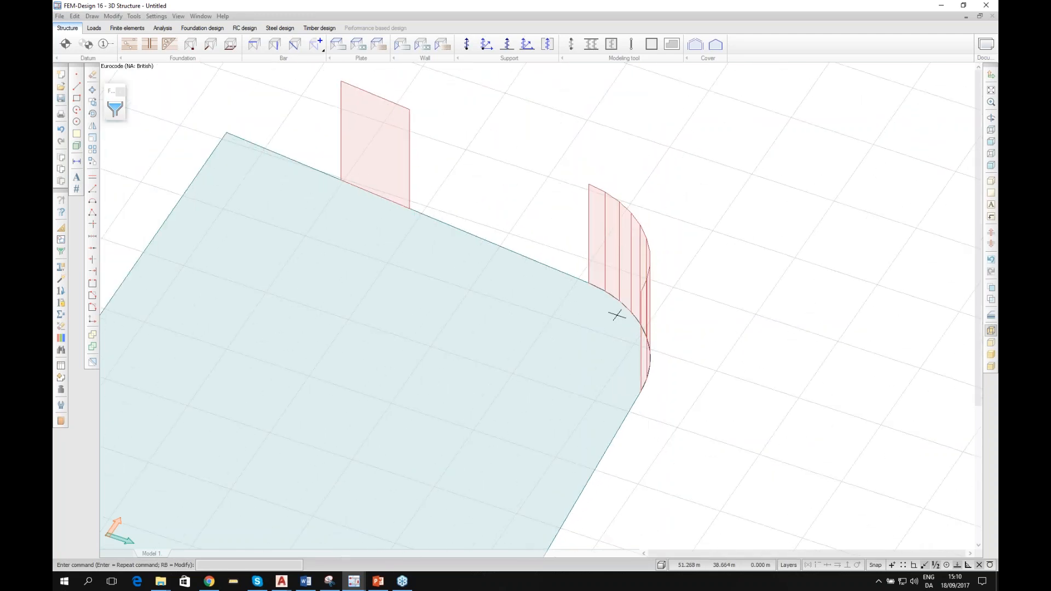
Step: Show the model in the finite elements stage and inspect the mesh where the plate's rounded corner meets the curved wall
click(127, 28)
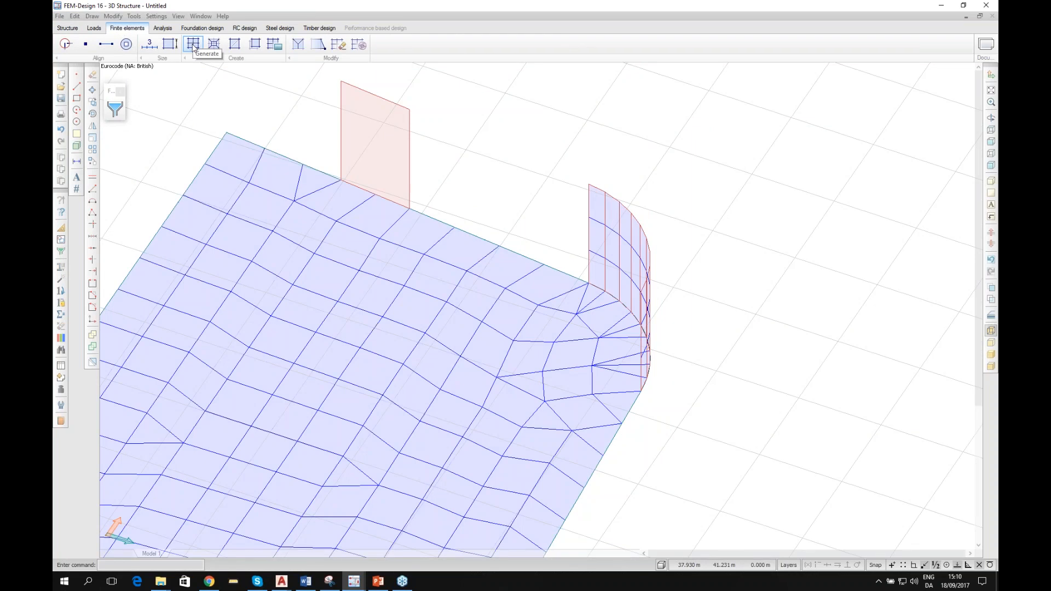
scroll(534, 214, down, 4)
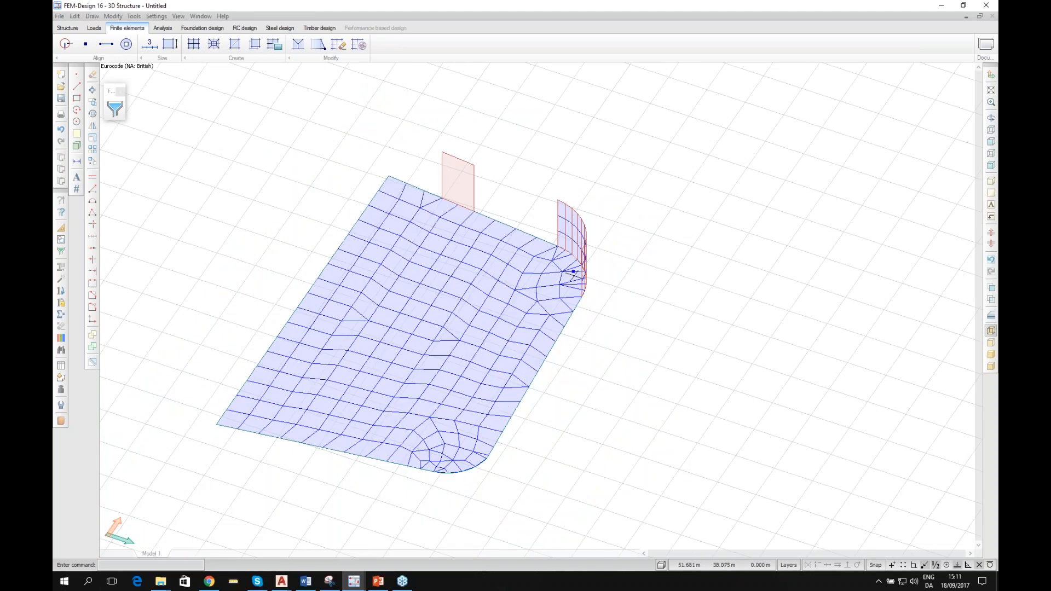
scroll(575, 276, up, 4)
scroll(580, 302, up, 5)
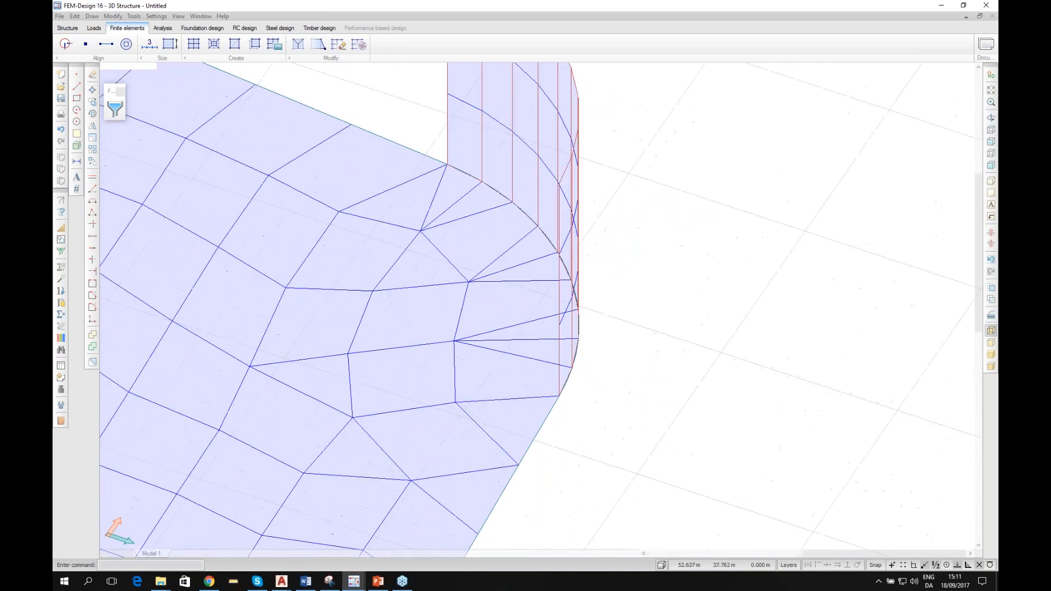
scroll(569, 323, down, 3)
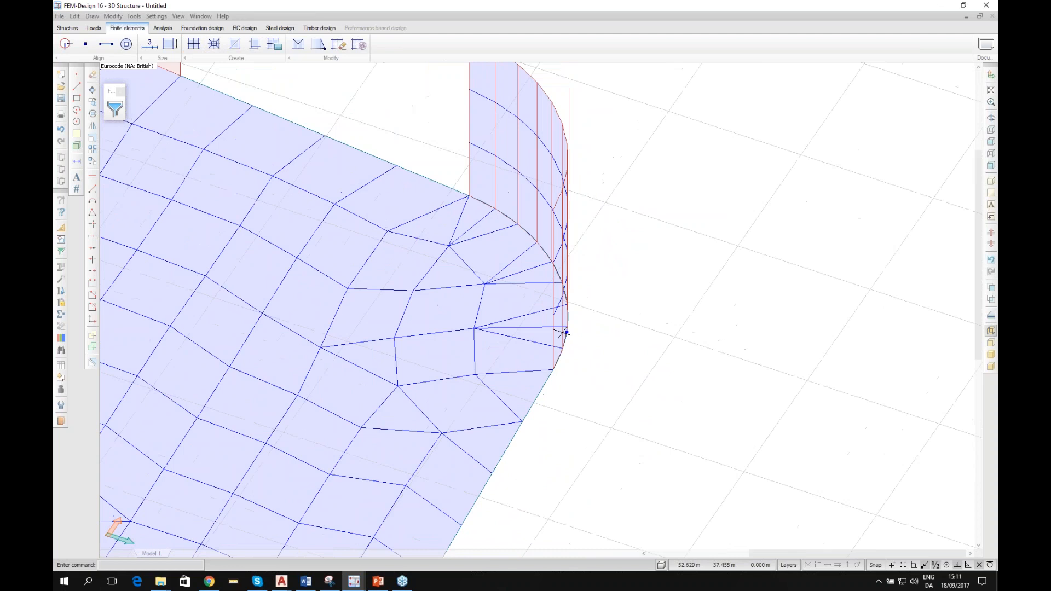
Step: Return to the structure stage and examine the gaps between the plate's arc edge and the wall segments
click(64, 31)
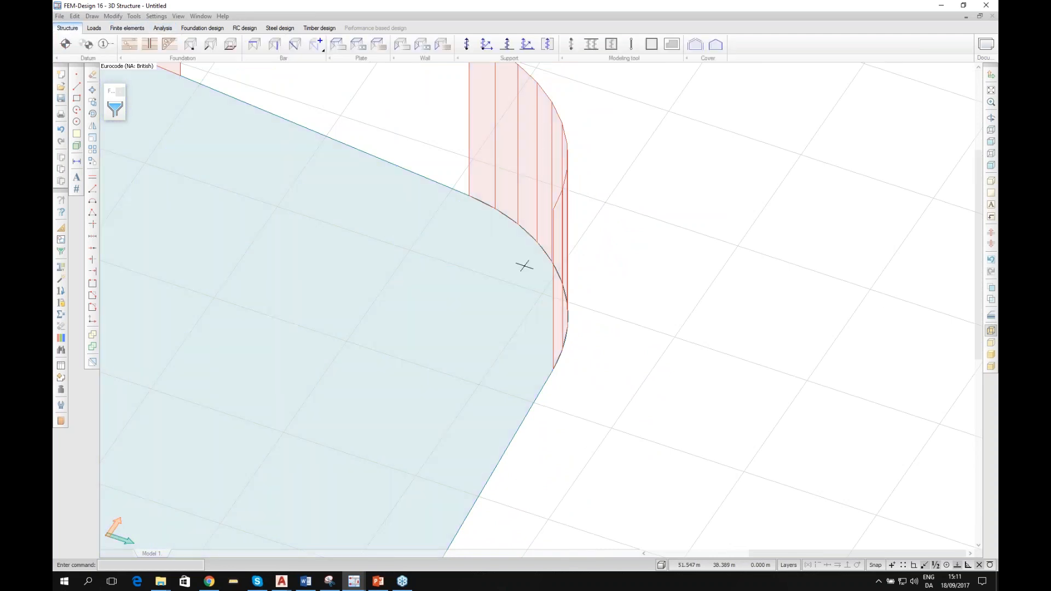
scroll(547, 295, up, 5)
scroll(546, 335, up, 3)
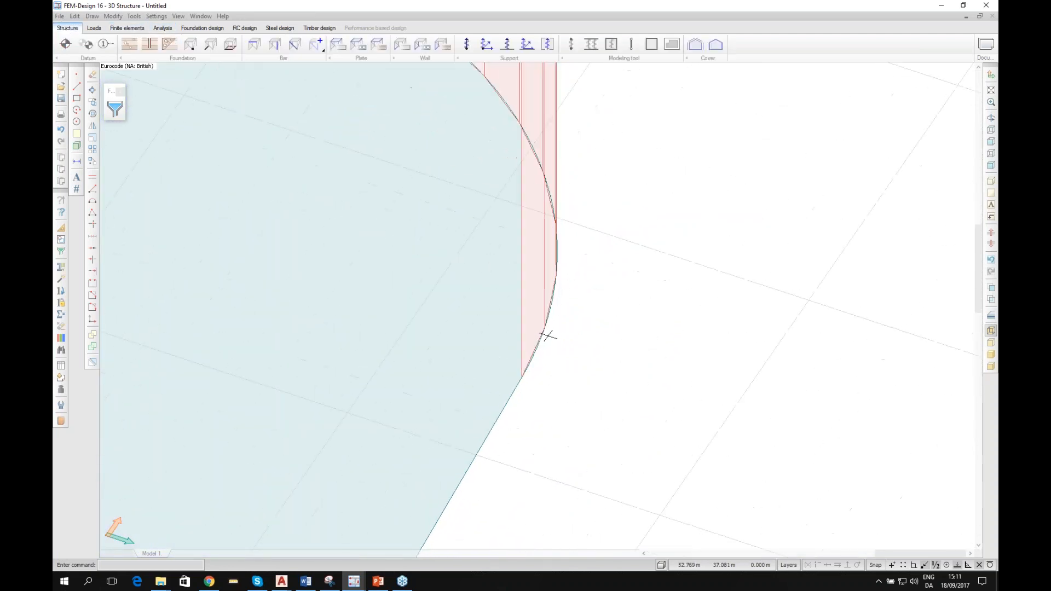
scroll(530, 363, up, 2)
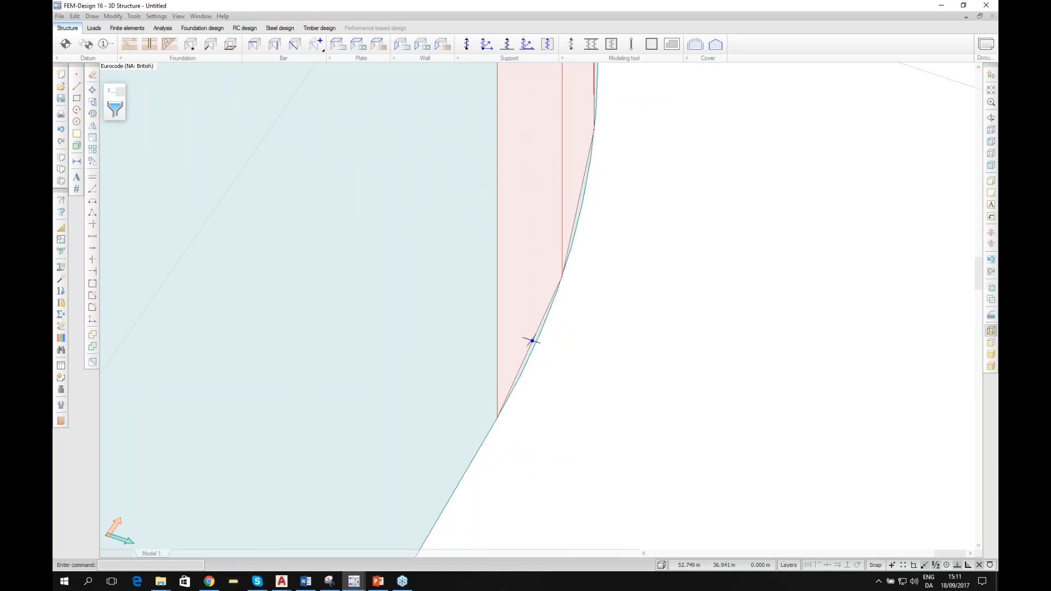
scroll(556, 334, down, 5)
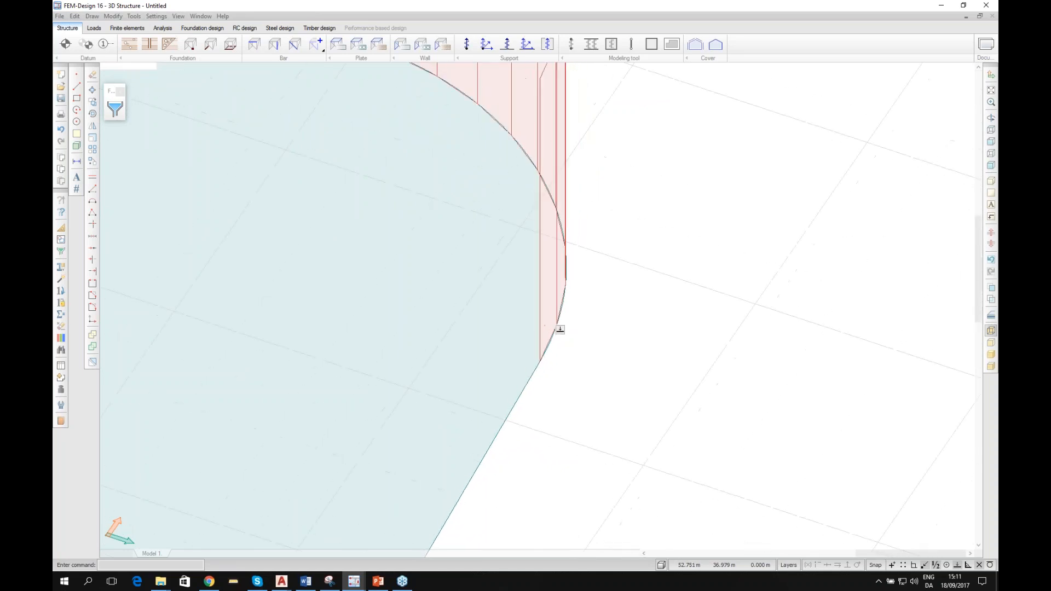
scroll(556, 327, down, 2)
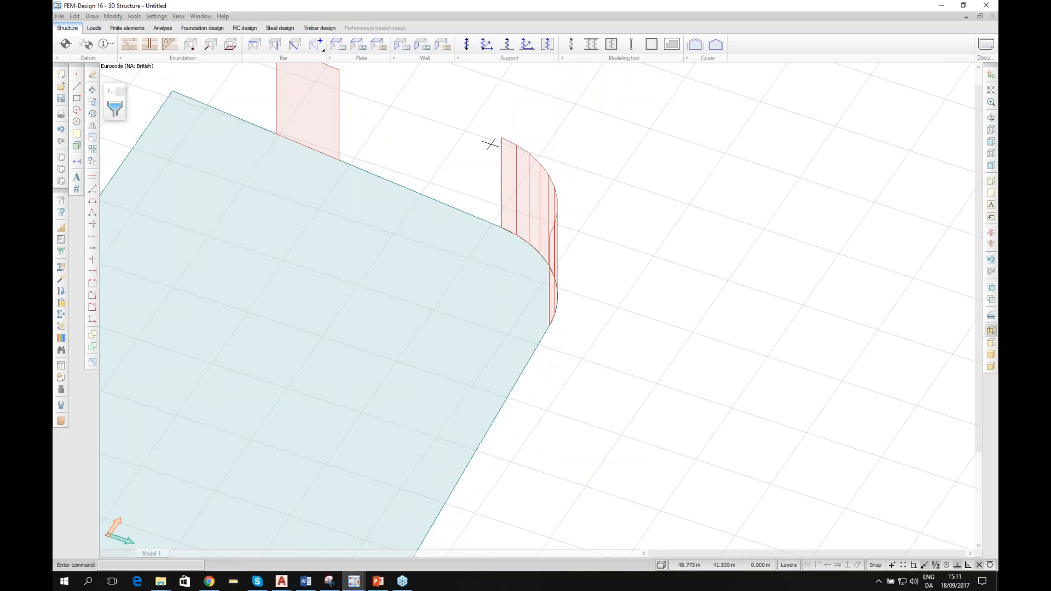
scroll(557, 256, up, 4)
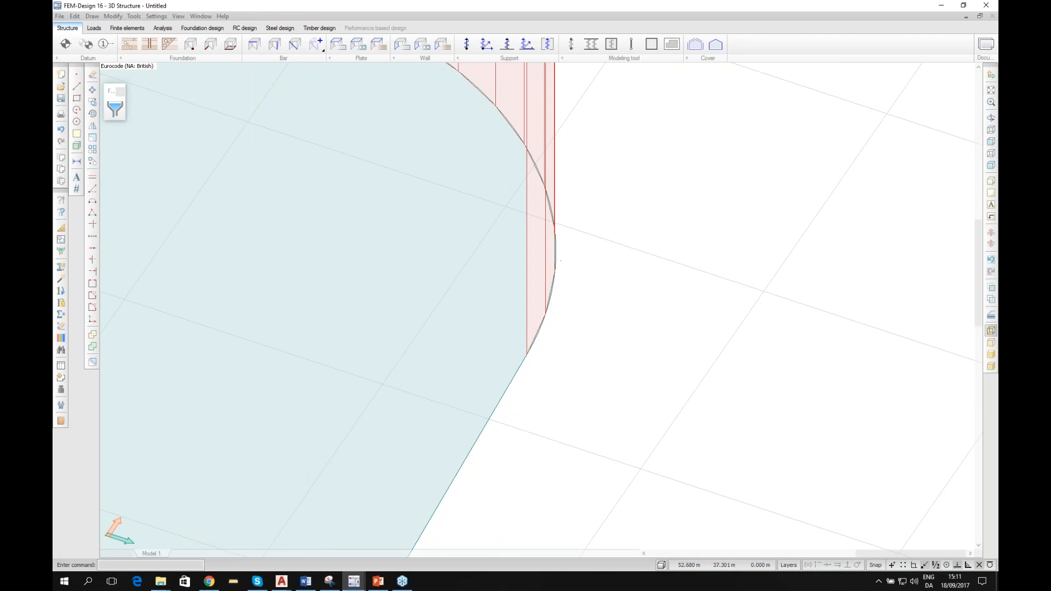
Step: Erase the plate with the rounded corners, keeping the straight wall and the segmented curved wall
scroll(554, 299, down, 4)
middle_drag(555, 303, 586, 329)
scroll(618, 285, down, 3)
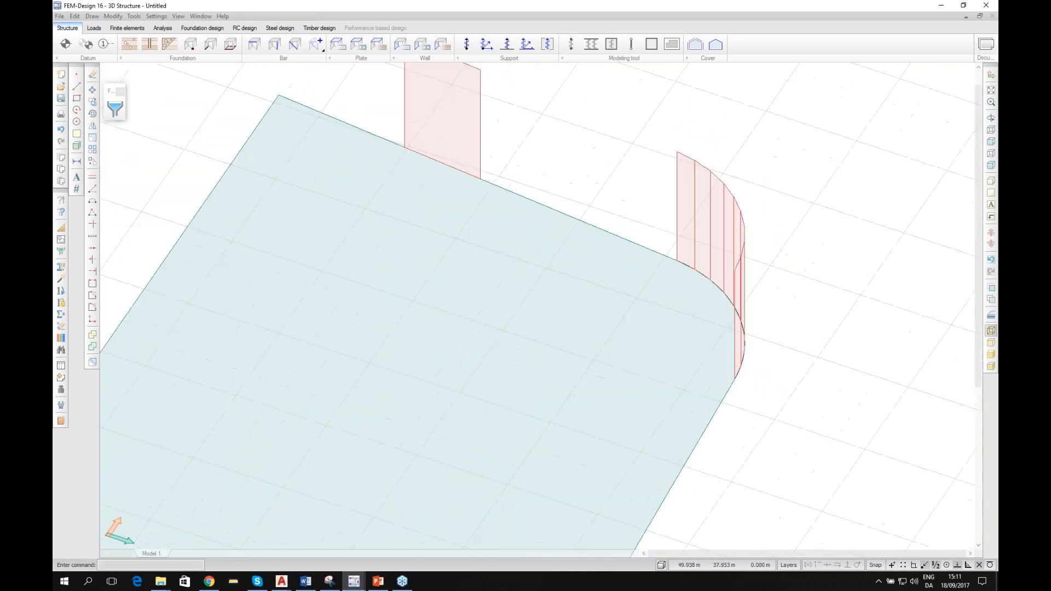
scroll(356, 104, down, 3)
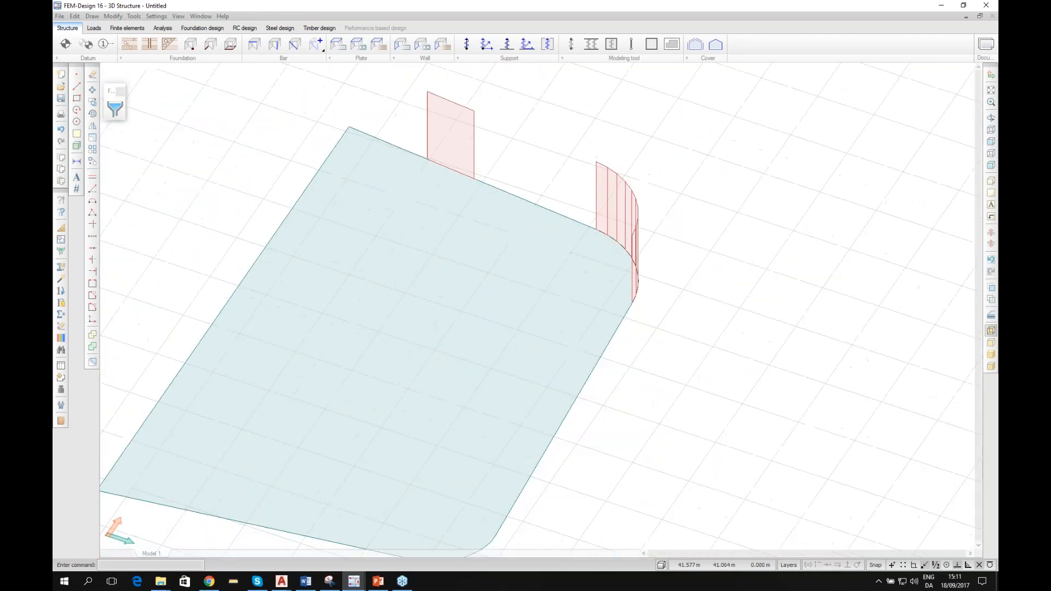
middle_drag(280, 149, 341, 151)
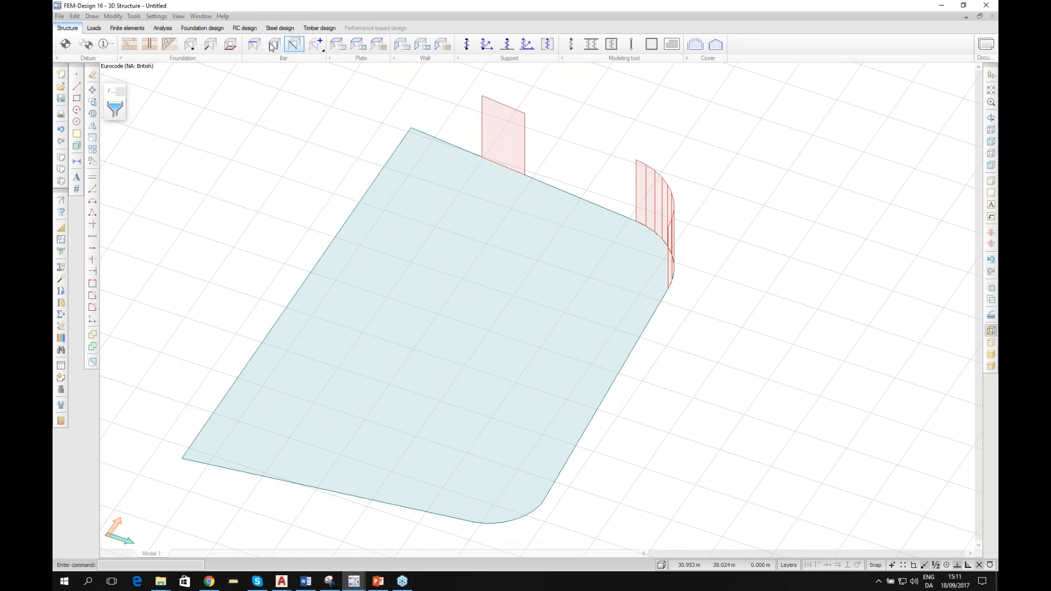
click(92, 75)
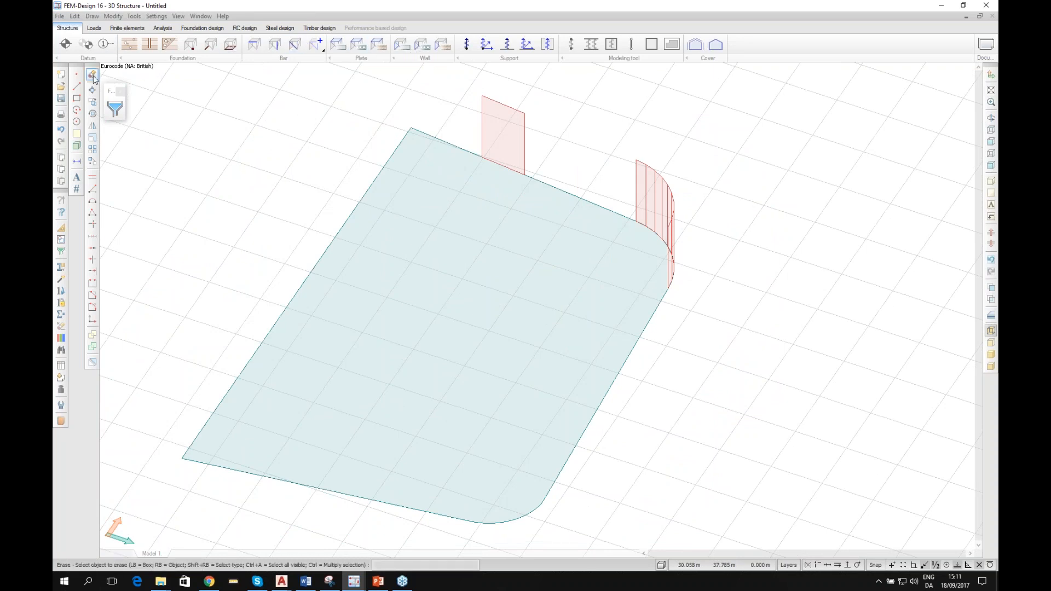
click(563, 219)
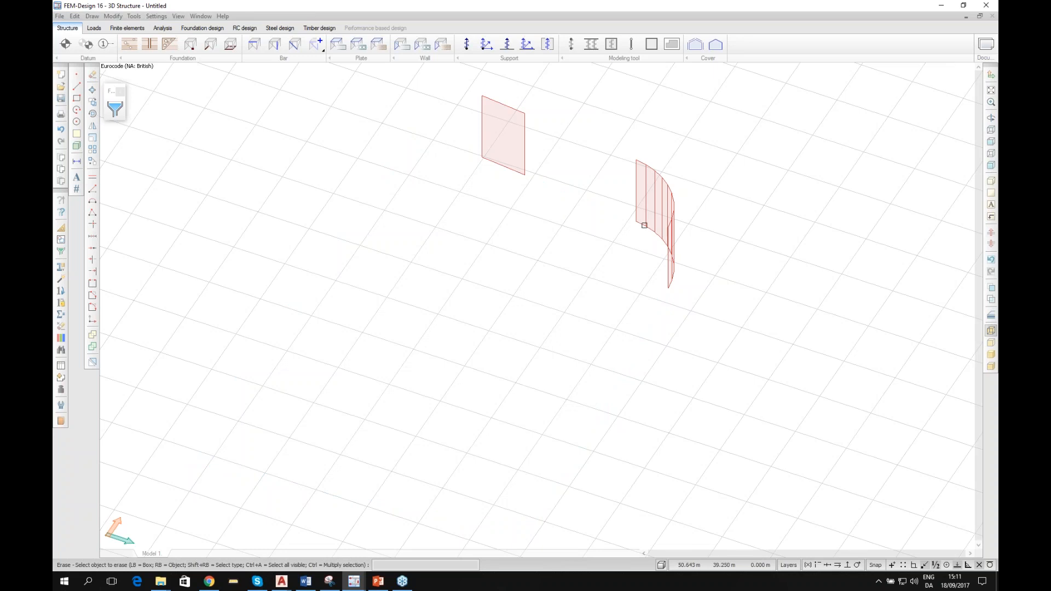
Step: Make the imported ground floor drawing layer visible again beneath the walls
scroll(643, 223, up, 2)
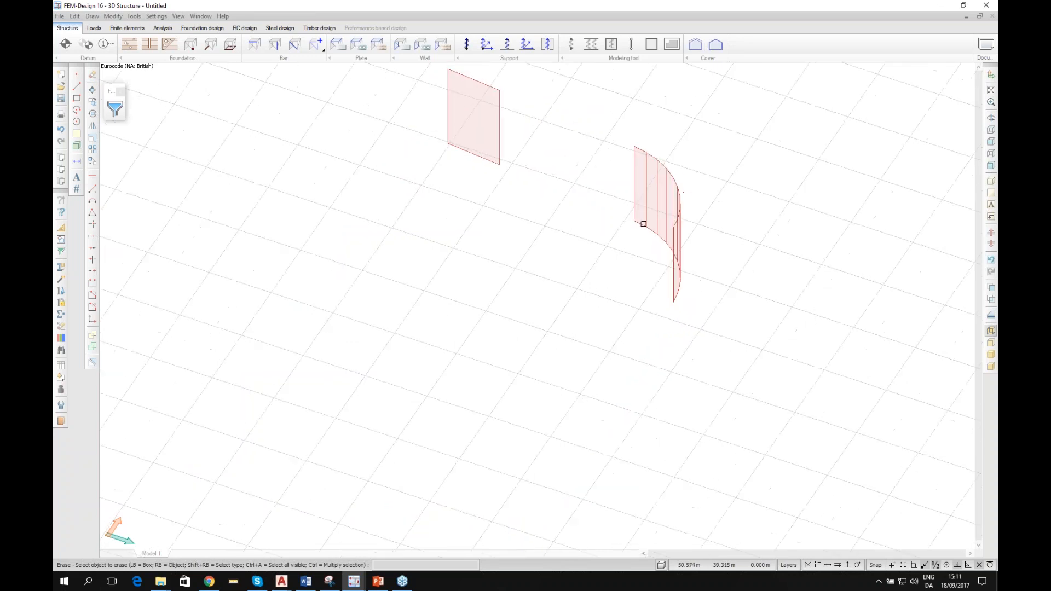
click(788, 565)
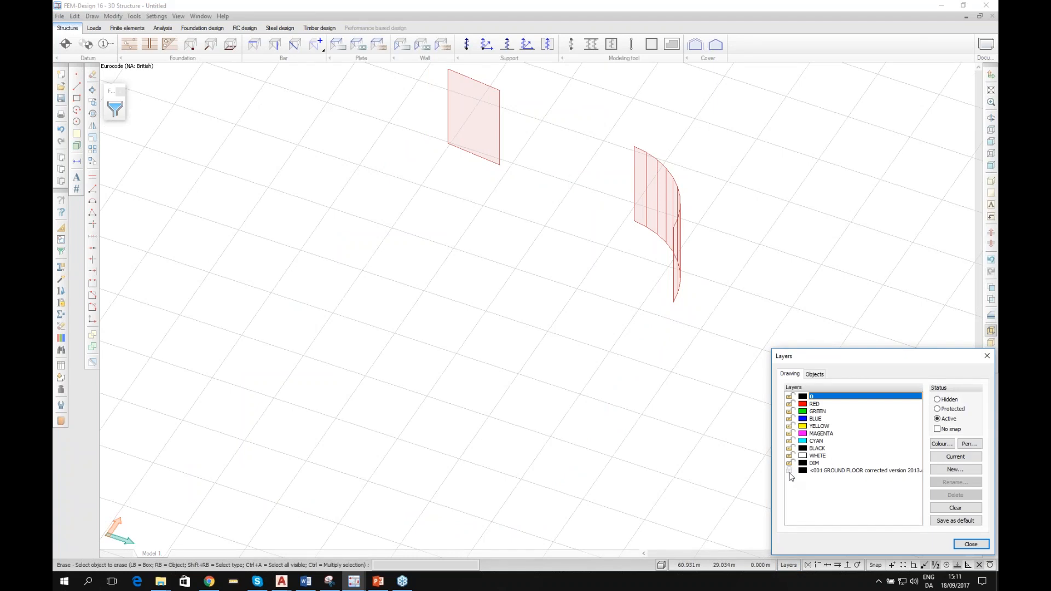
click(789, 470)
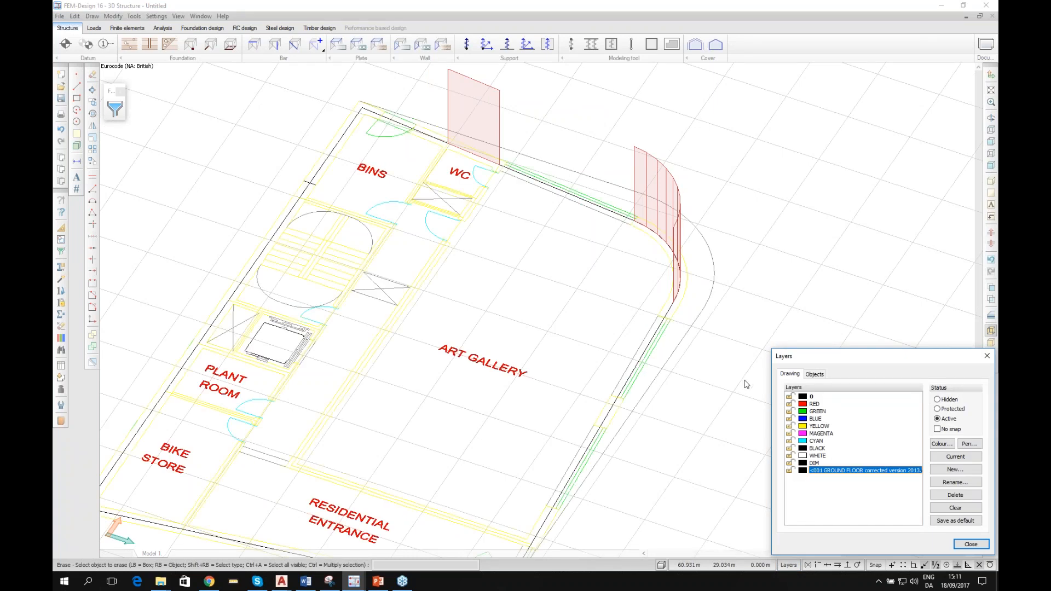
click(971, 544)
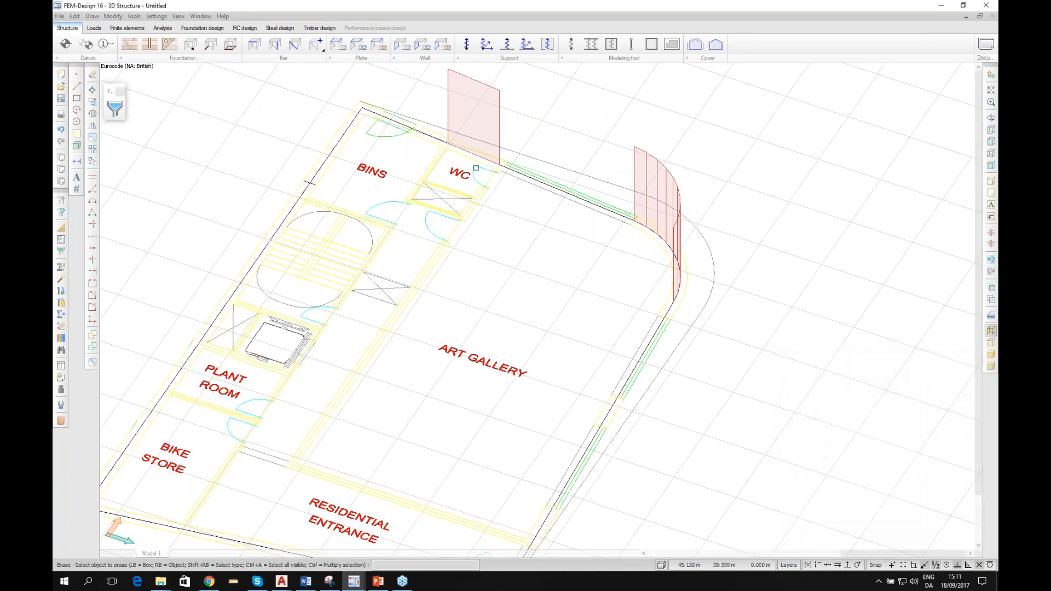
Step: Start a polygonal plane plate with its first vertex on the black outline's outer corner beside the BINS room
scroll(427, 136, up, 1)
scroll(459, 201, up, 2)
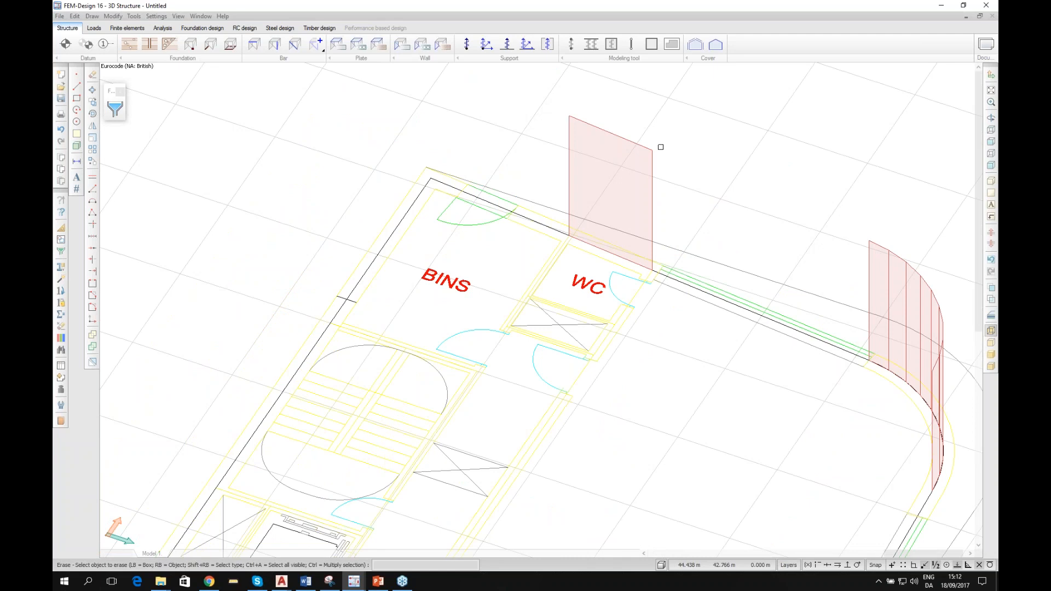
click(335, 45)
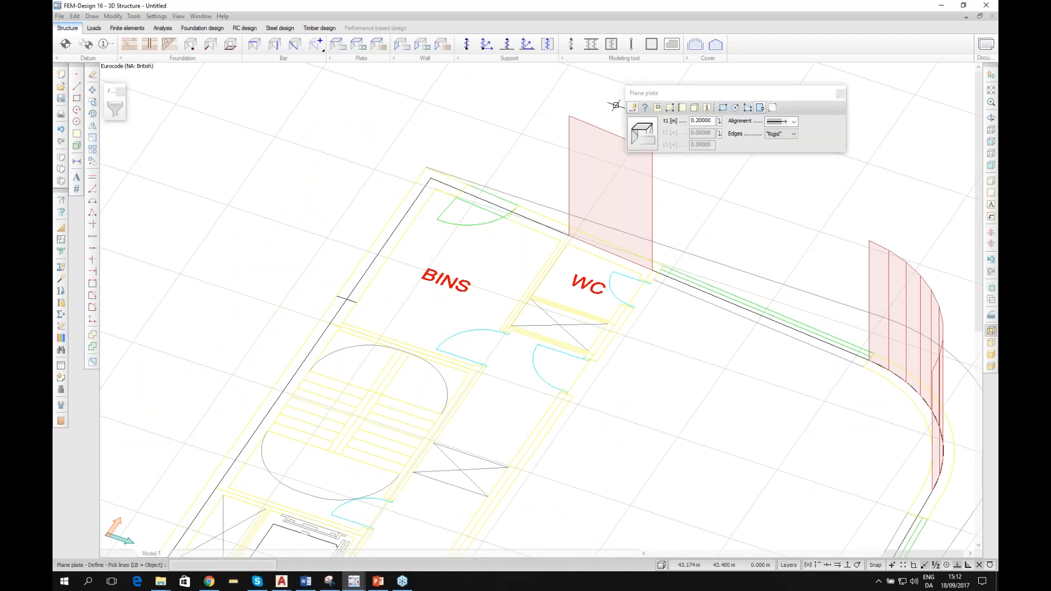
click(747, 108)
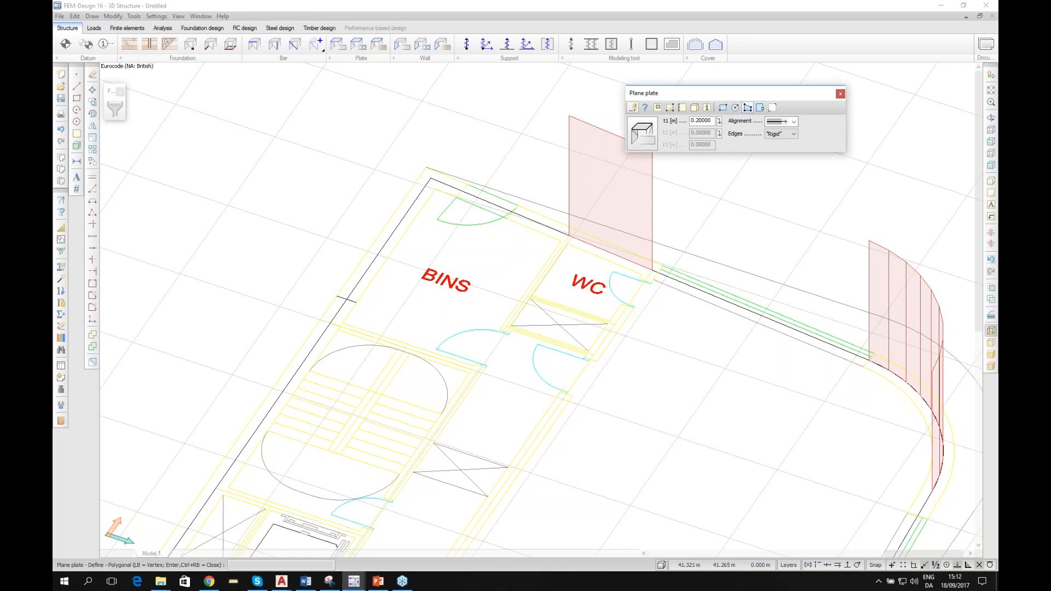
scroll(443, 164, up, 4)
scroll(399, 175, up, 2)
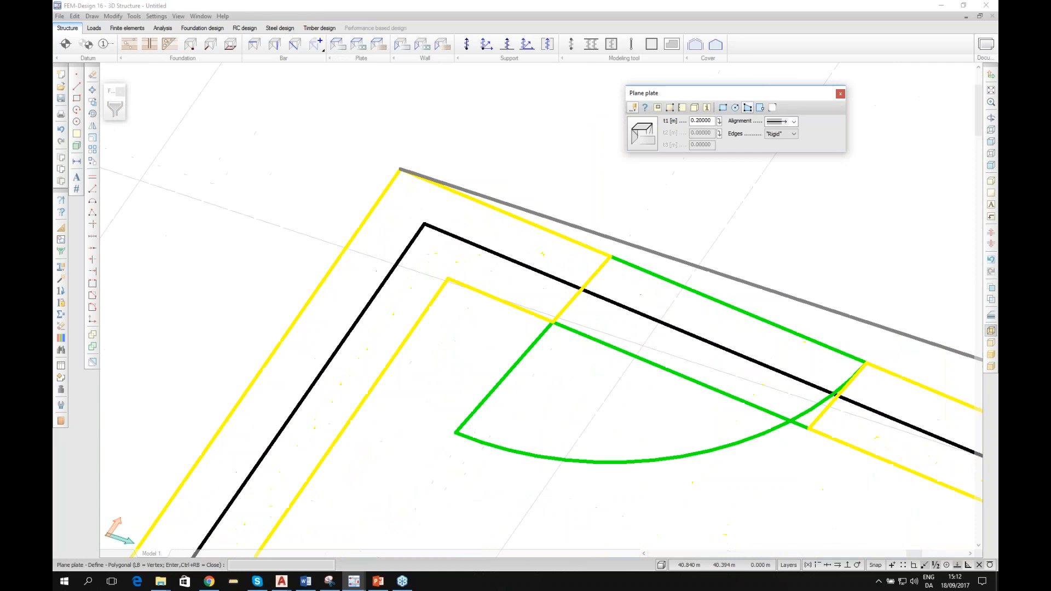
click(425, 224)
scroll(426, 164, down, 4)
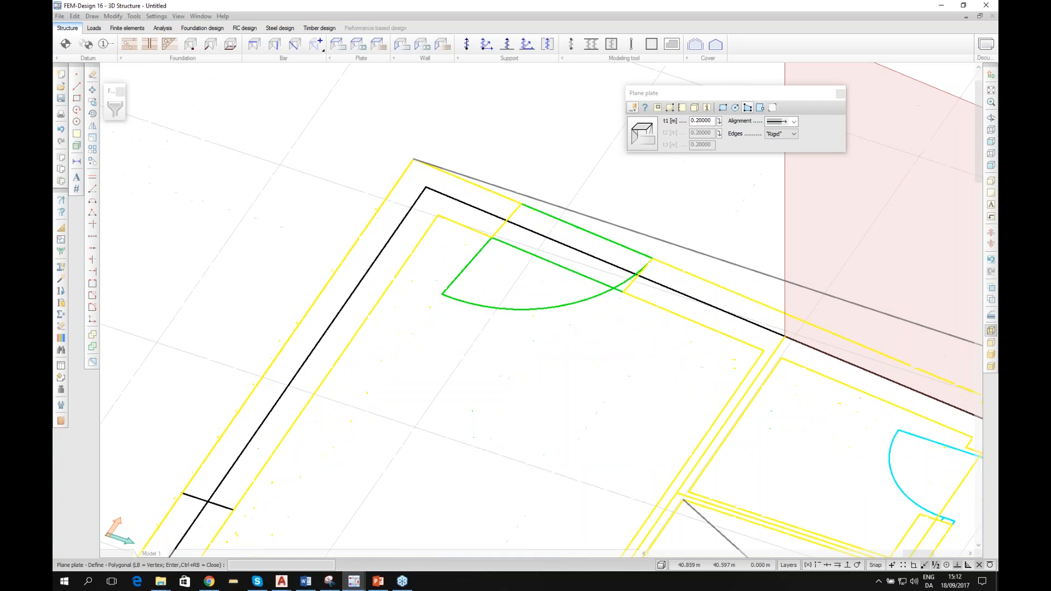
Step: Enable the No snap option for the imported ground floor drawing layer
scroll(695, 250, up, 5)
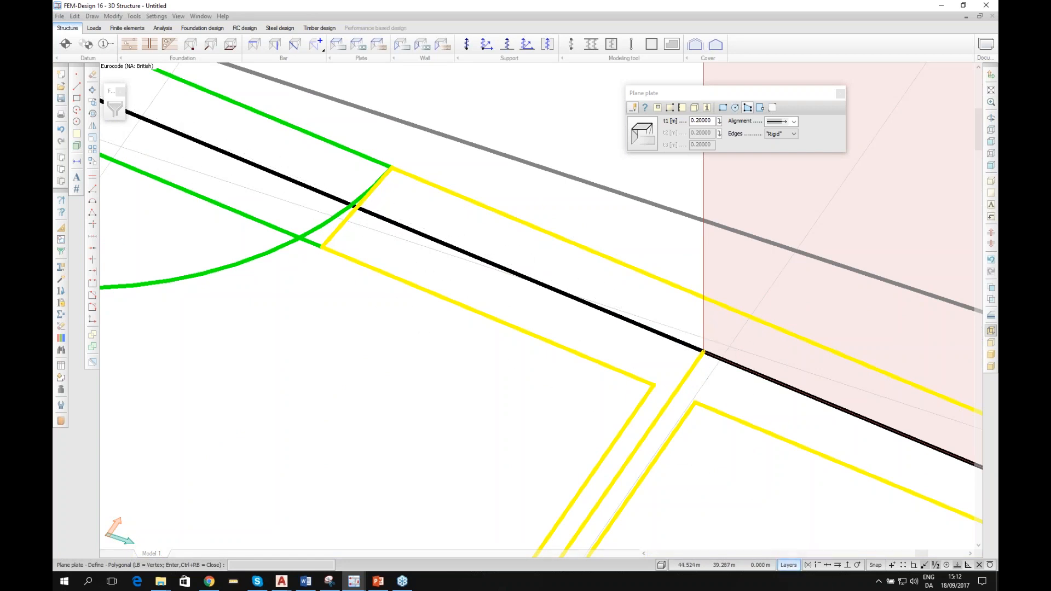
click(789, 566)
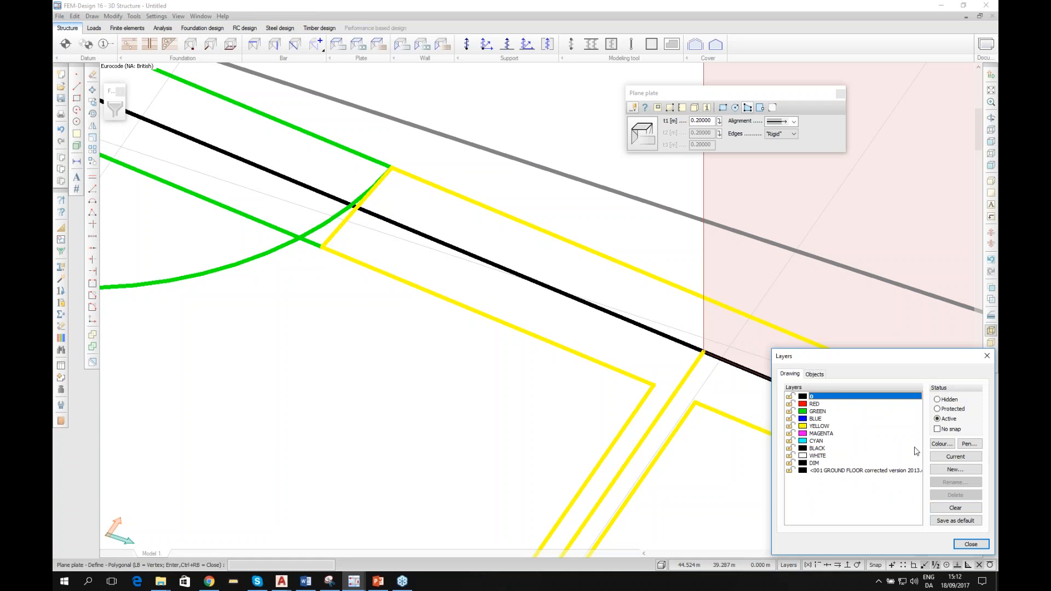
click(850, 471)
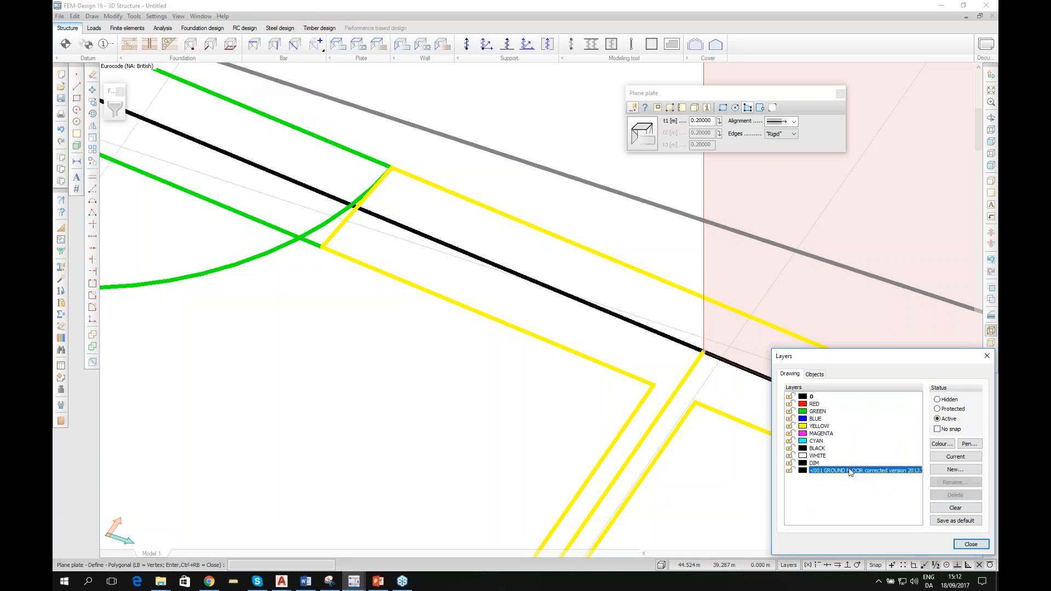
click(937, 430)
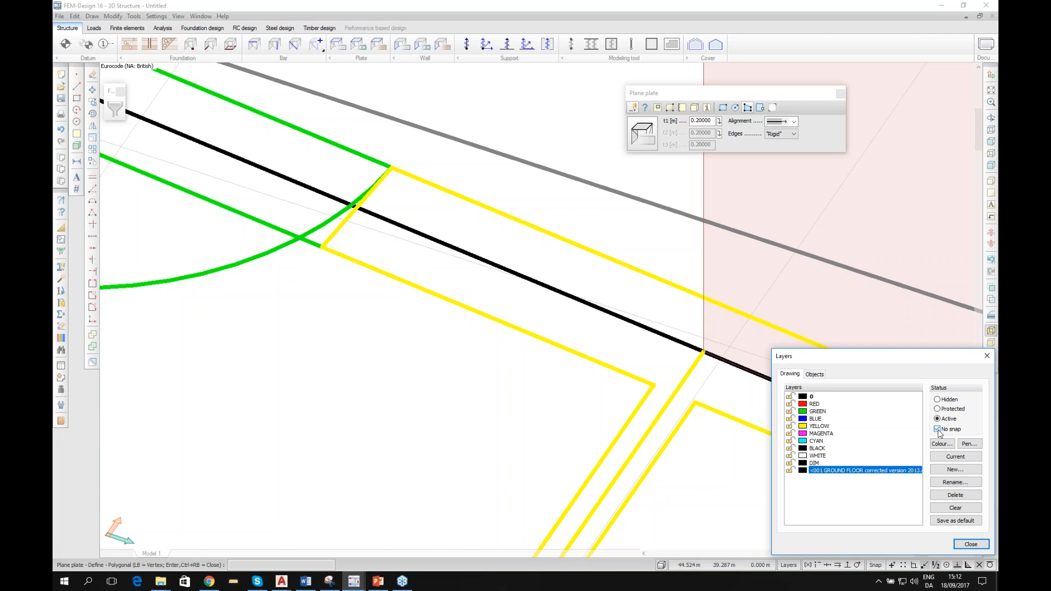
Step: Place the plate polygon's next vertices at the two base ends of the straight wall beside the WC
click(971, 545)
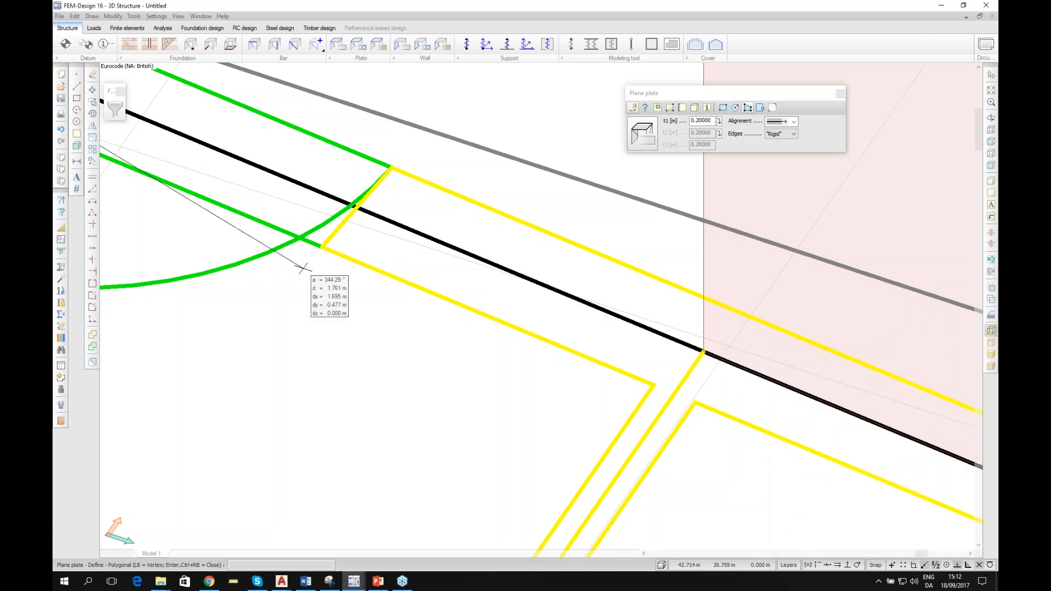
click(703, 350)
scroll(616, 251, down, 5)
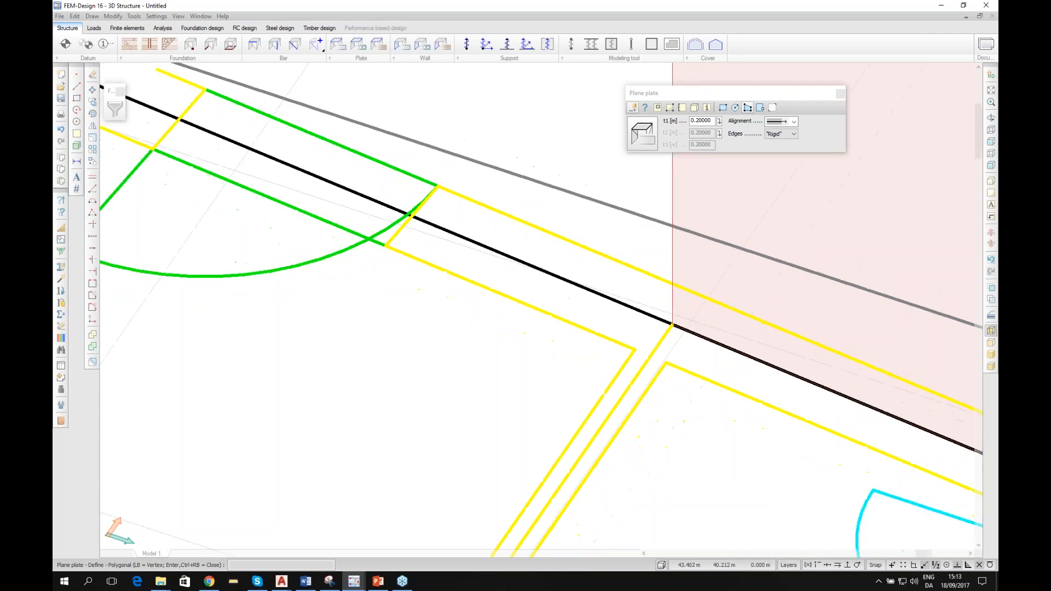
scroll(577, 249, down, 2)
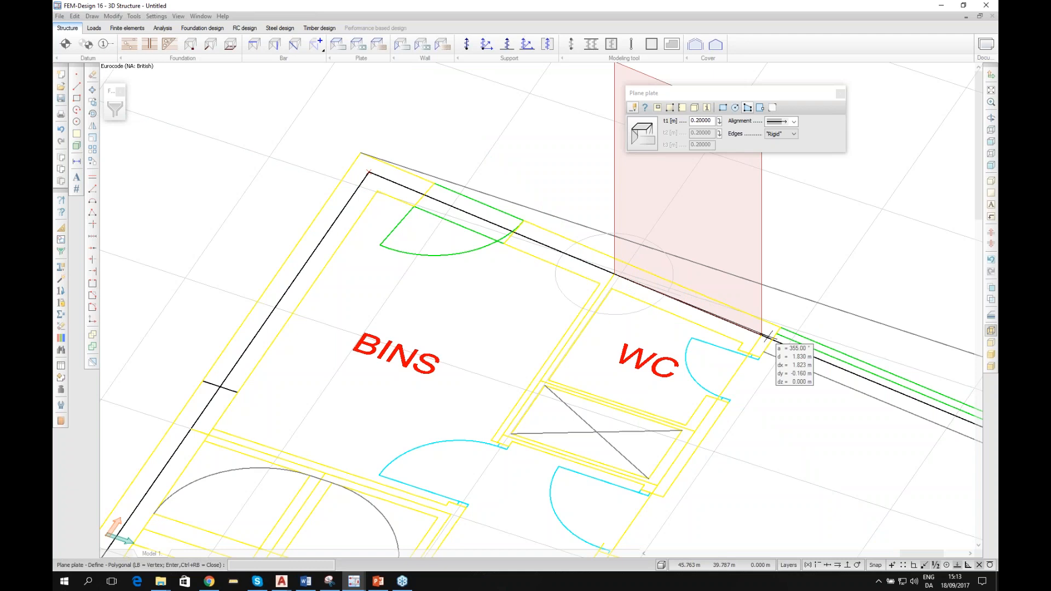
scroll(769, 335, up, 3)
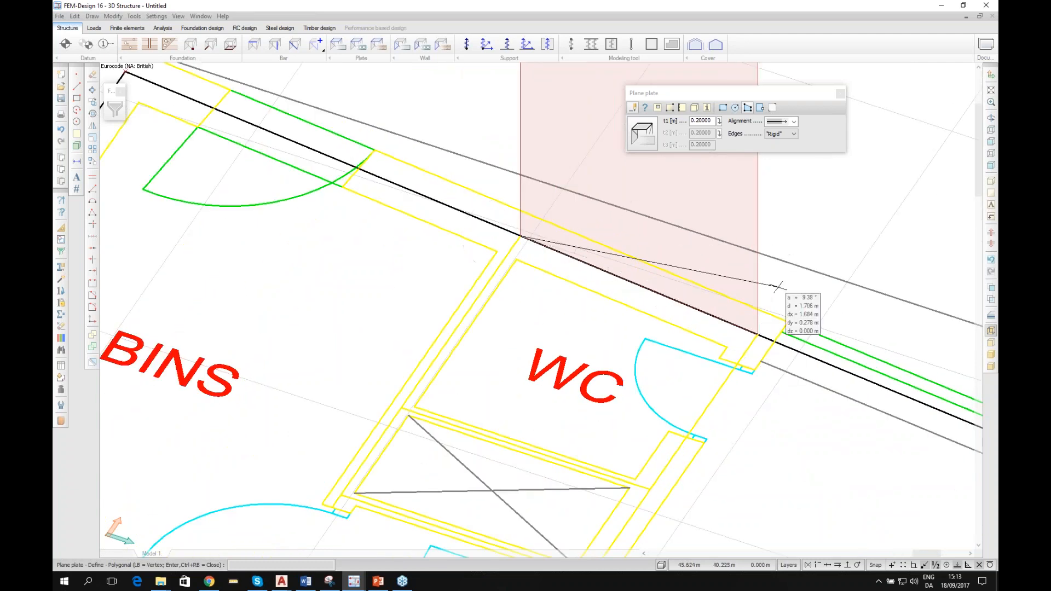
scroll(758, 323, up, 2)
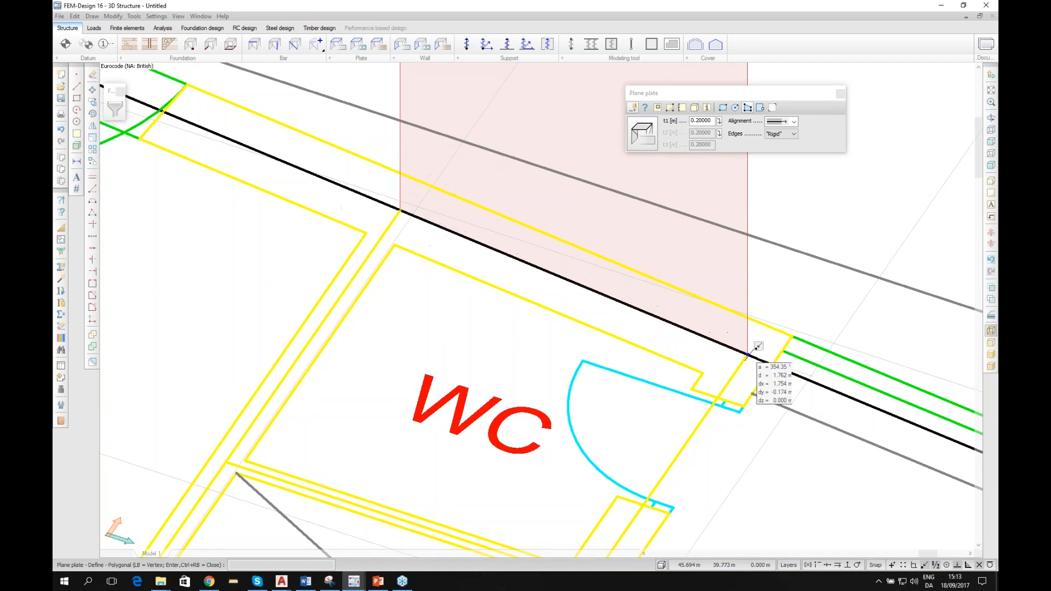
Step: Add plate vertices at the start of the segmented curved wall and at its first segment joints along the black outline
scroll(748, 353, down, 3)
middle_drag(778, 397, 302, 323)
scroll(645, 418, up, 4)
scroll(660, 416, up, 3)
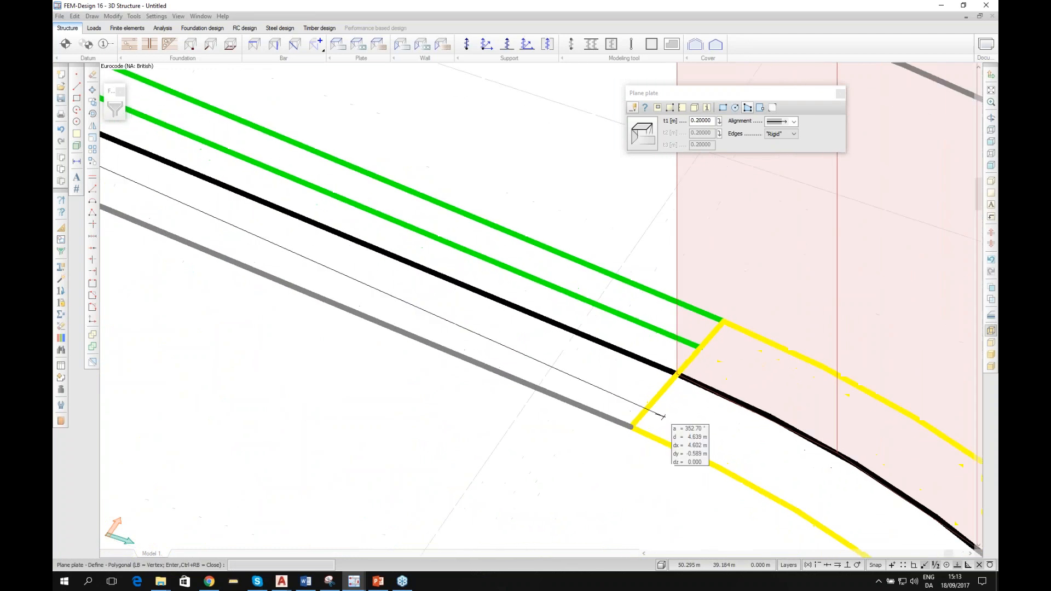
click(681, 356)
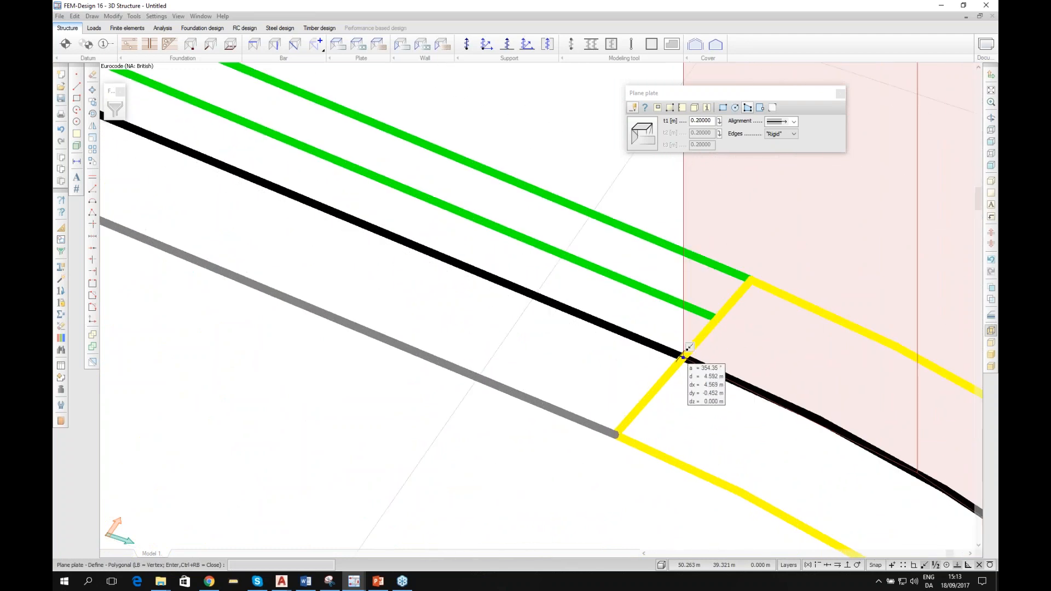
scroll(693, 298, down, 1)
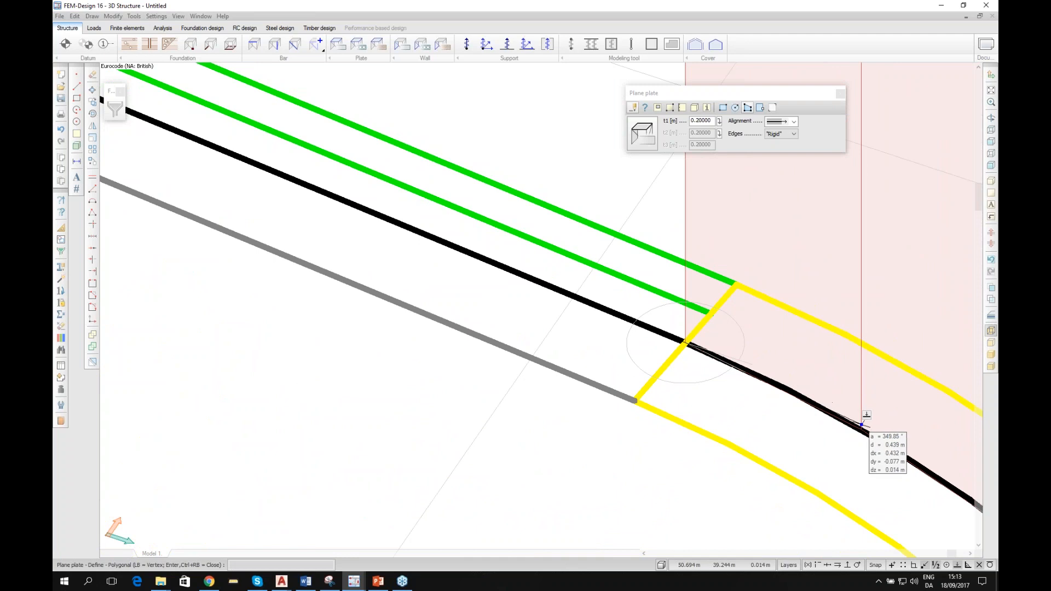
click(861, 420)
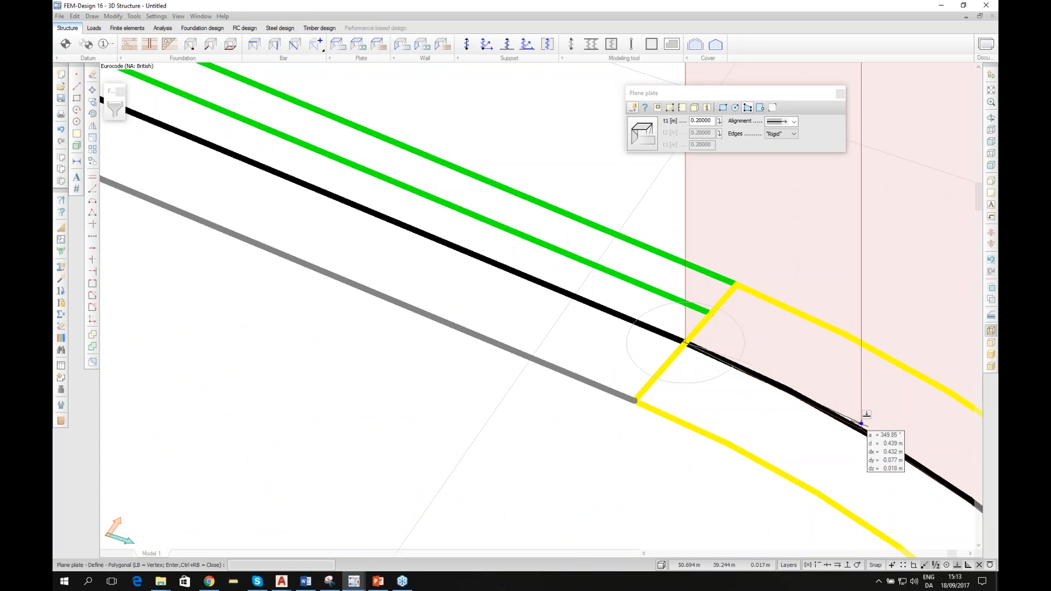
scroll(581, 304, down, 1)
scroll(575, 298, down, 1)
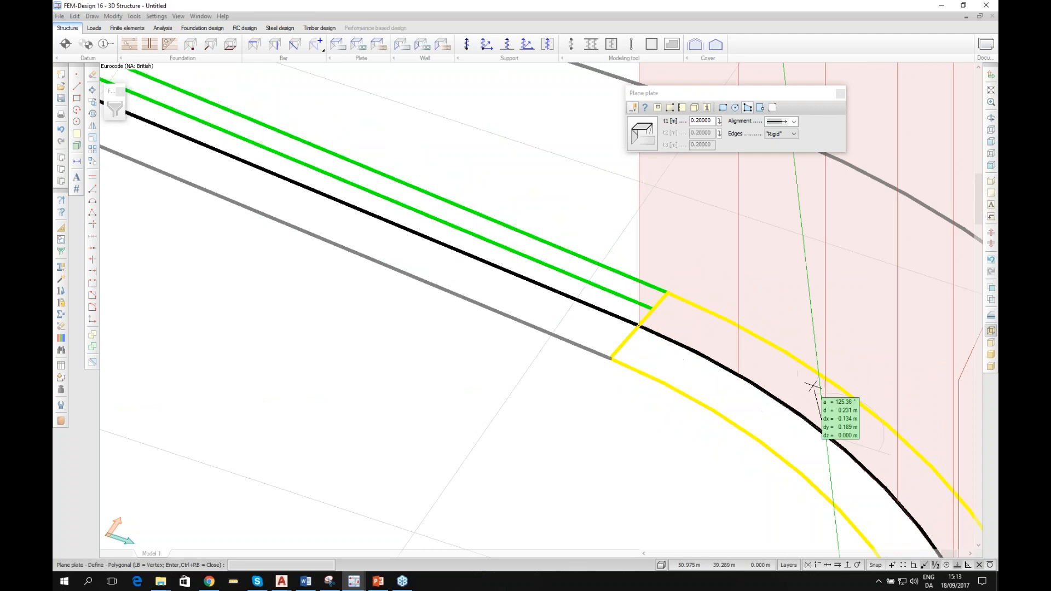
scroll(829, 433, down, 1)
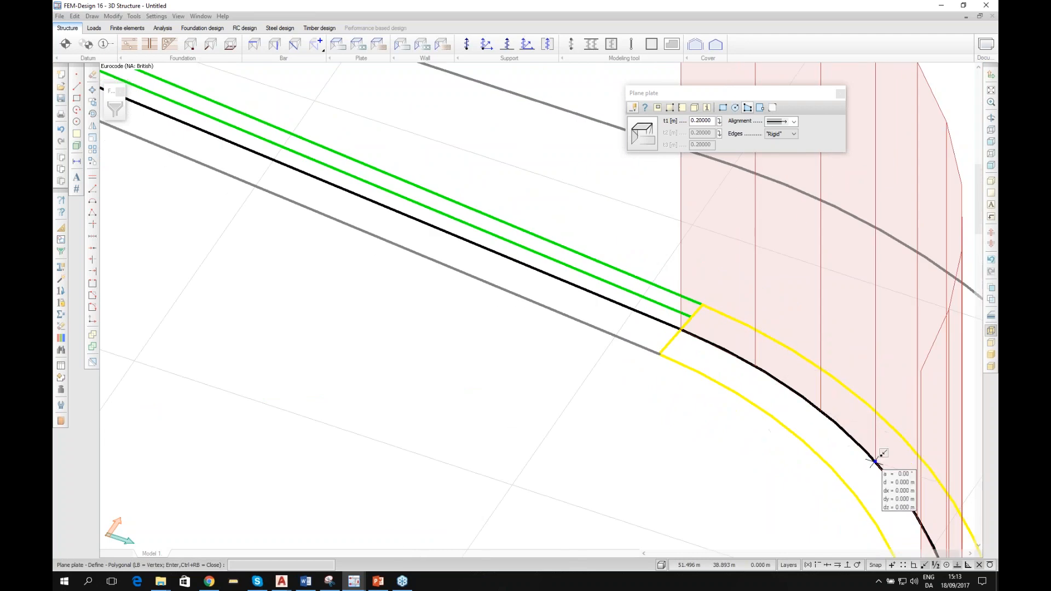
Step: Continue the plate polygon through the curved wall's remaining segment joints to the wall's far end
scroll(876, 459, down, 2)
alt+middle_drag(763, 425, 894, 429)
scroll(901, 435, up, 1)
scroll(892, 427, up, 3)
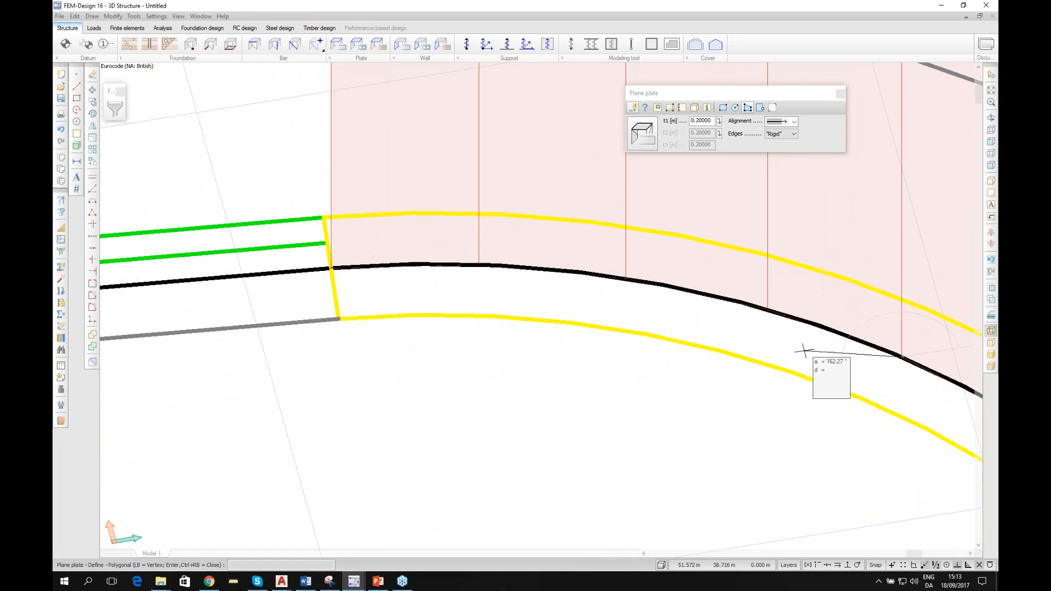
scroll(810, 355, down, 3)
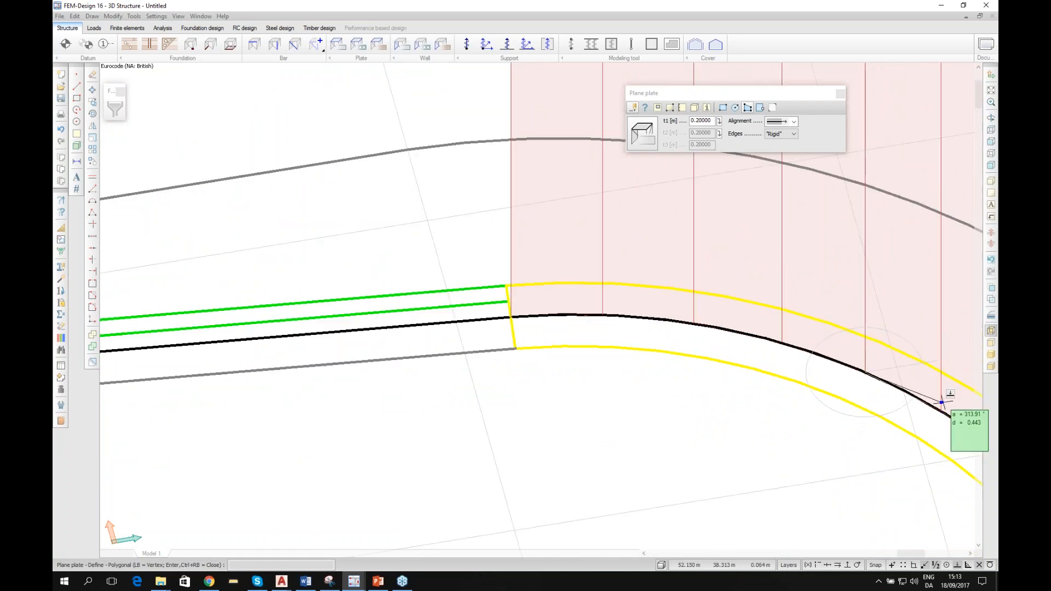
click(941, 410)
middle_drag(936, 444, 585, 339)
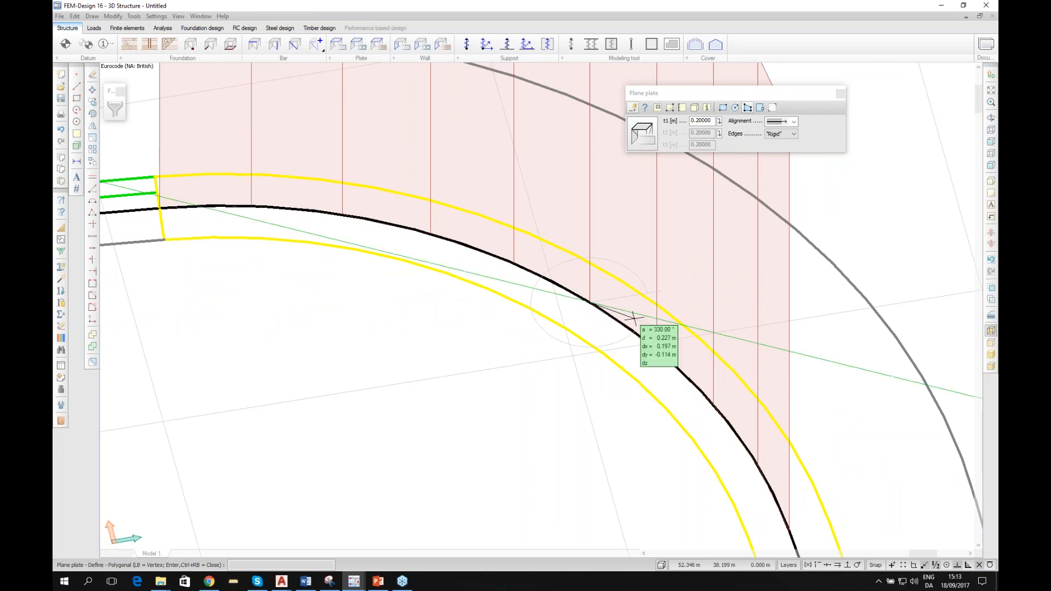
click(656, 349)
click(714, 404)
click(758, 465)
scroll(444, 259, down, 13)
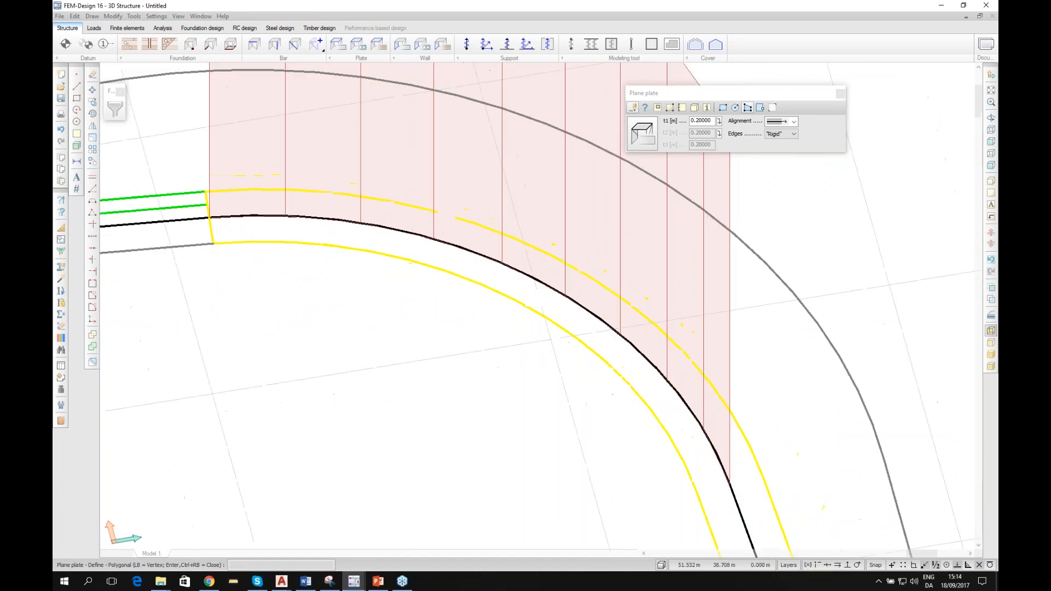
Step: Disable the No snap option for the imported ground floor drawing layer so its lines can be snapped to again
shift+middle_drag(568, 275, 381, 374)
scroll(470, 258, down, 3)
shift+middle_drag(393, 303, 485, 179)
scroll(485, 180, down, 5)
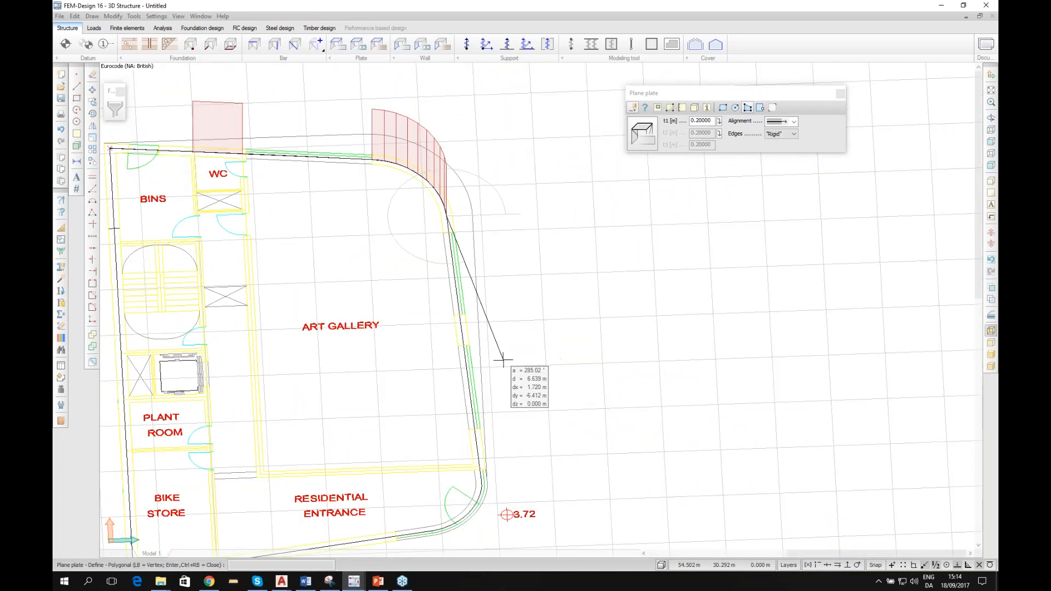
scroll(487, 394, up, 4)
scroll(493, 383, down, 3)
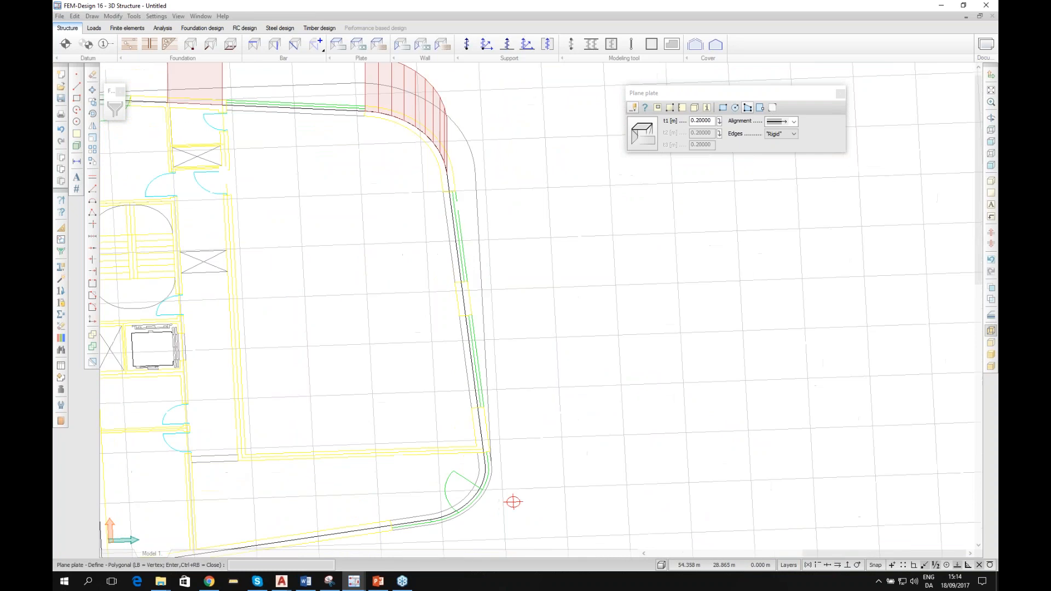
scroll(460, 323, up, 3)
scroll(457, 373, up, 4)
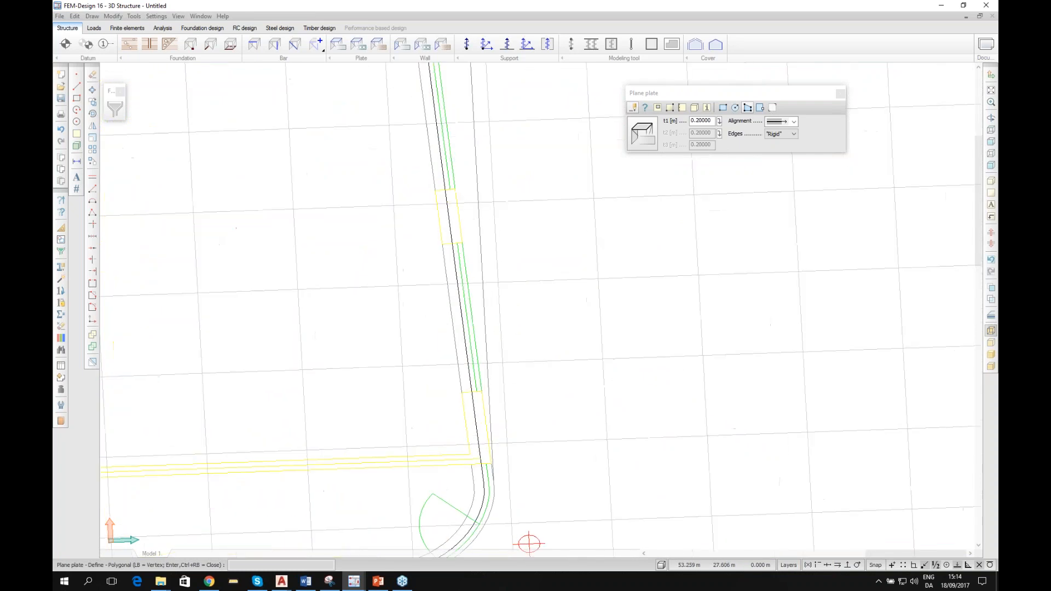
scroll(526, 342, down, 3)
scroll(498, 353, down, 2)
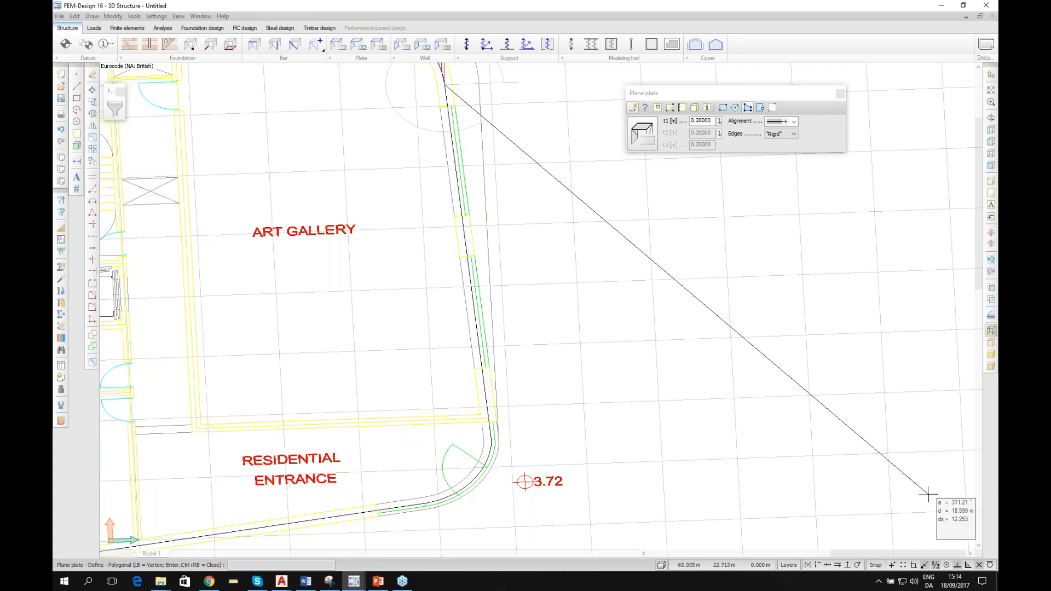
click(792, 565)
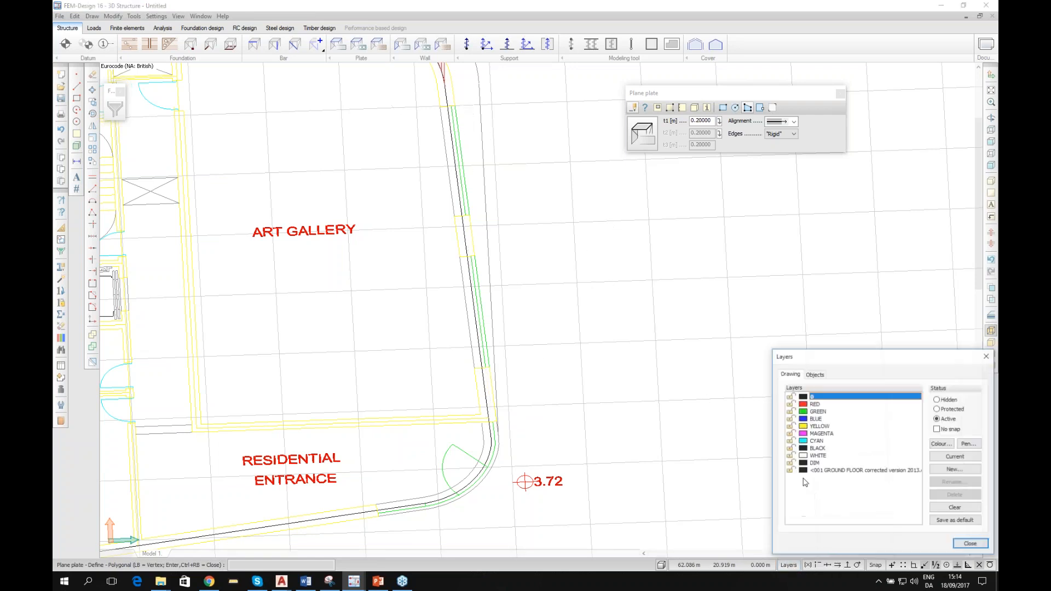
click(838, 471)
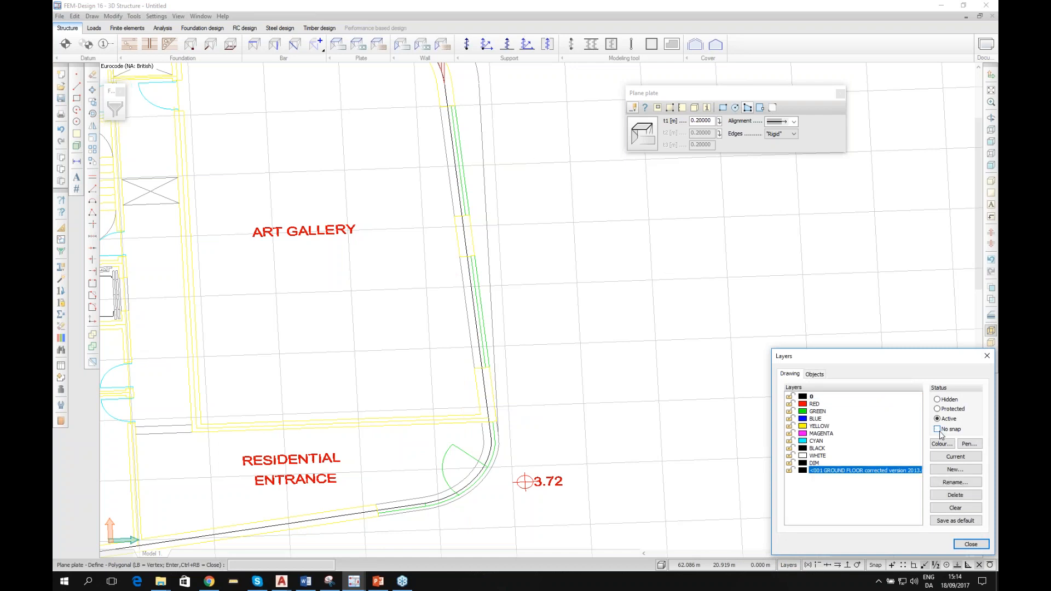
click(971, 544)
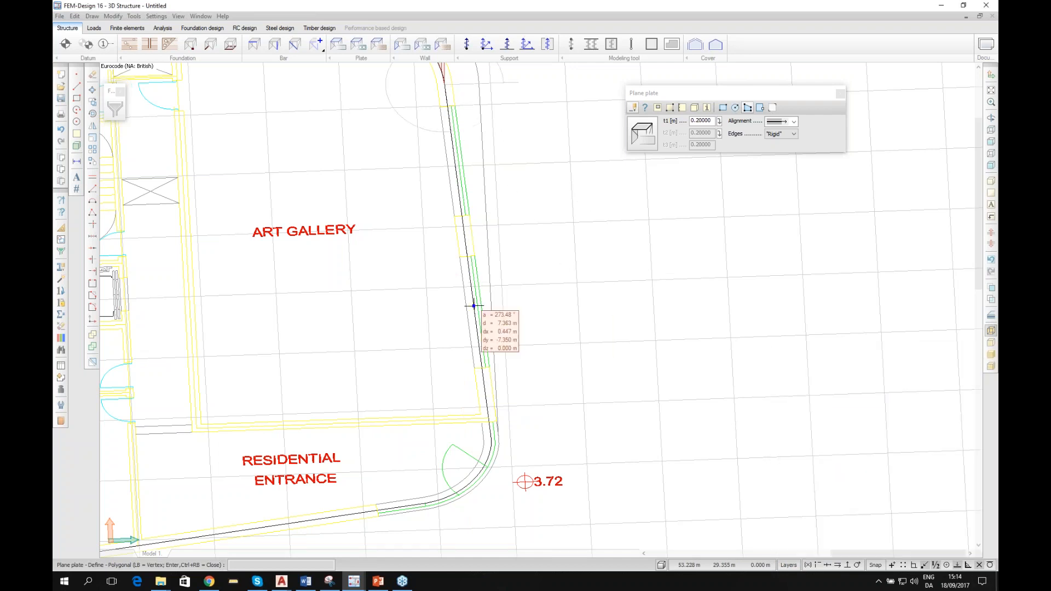
Step: Try to extend the plate polygon along the black outline beside the ART GALLERY towards the rounded corner near the RESIDENTIAL ENTRANCE
scroll(493, 339, up, 2)
click(484, 383)
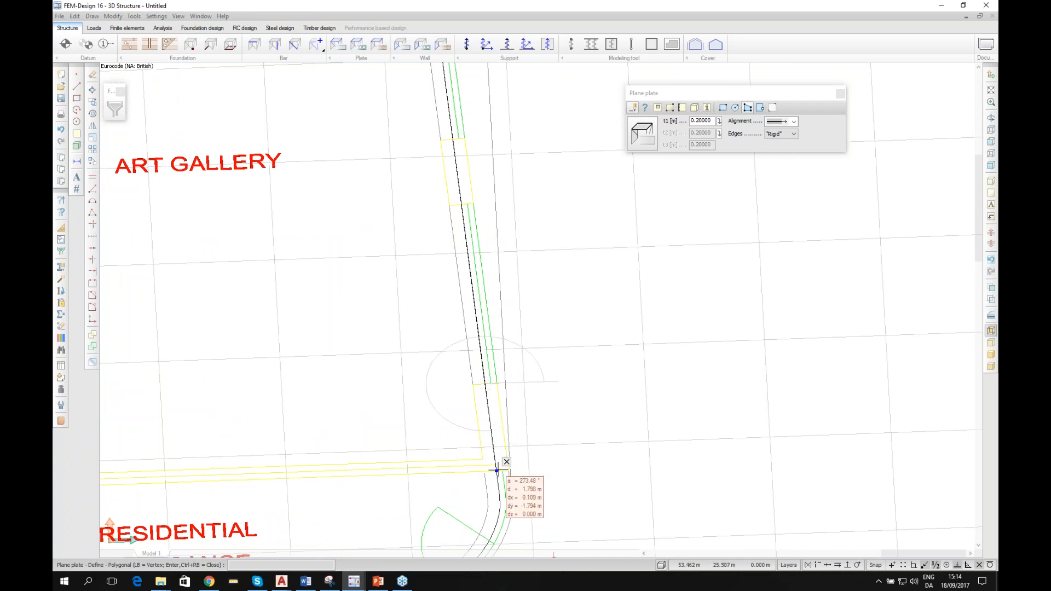
scroll(496, 469, up, 3)
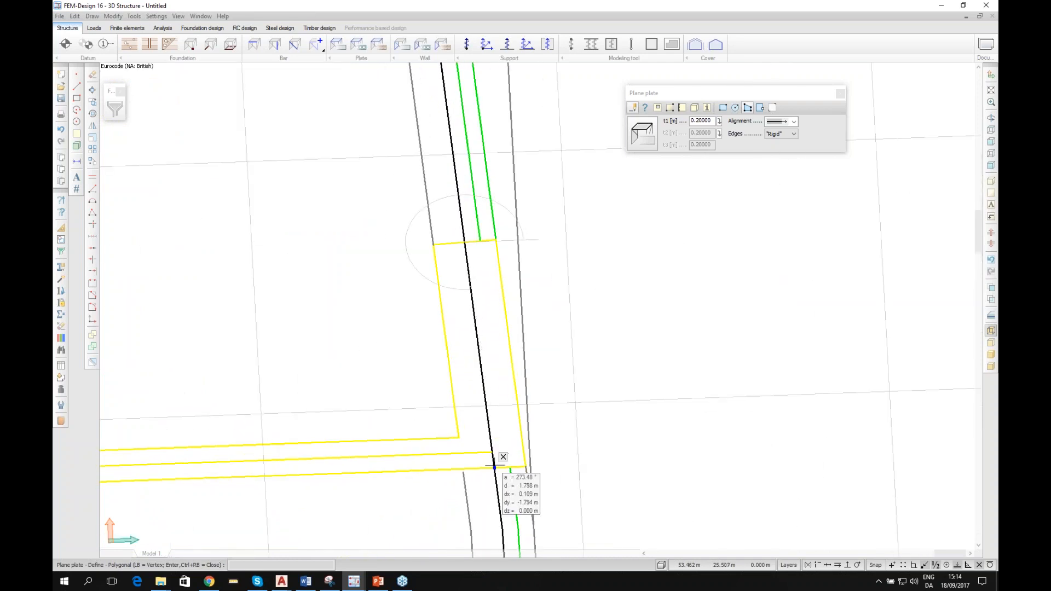
scroll(494, 467, down, 4)
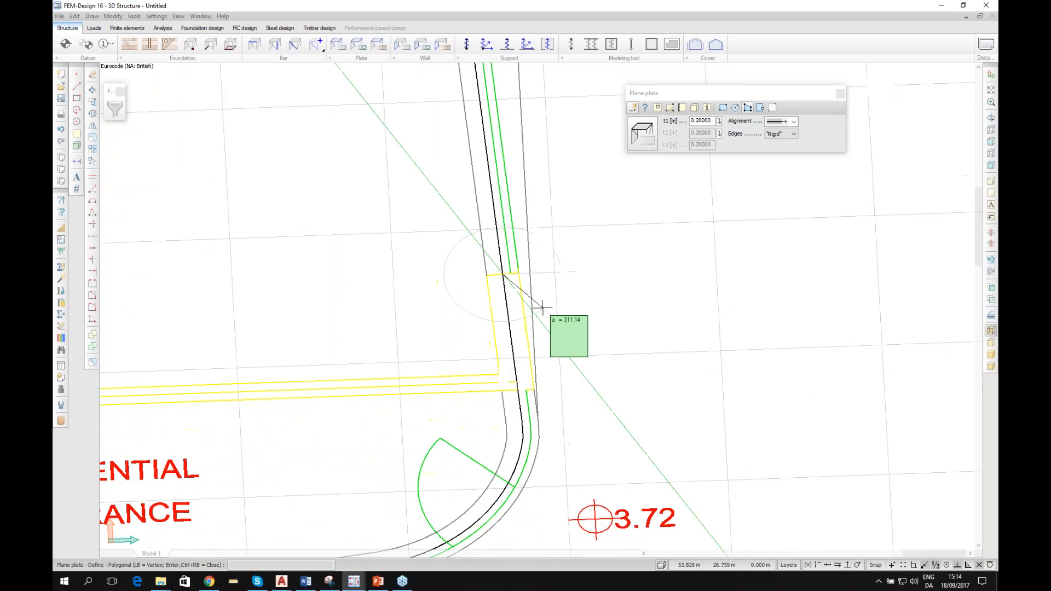
scroll(537, 329, up, 1)
scroll(531, 385, up, 3)
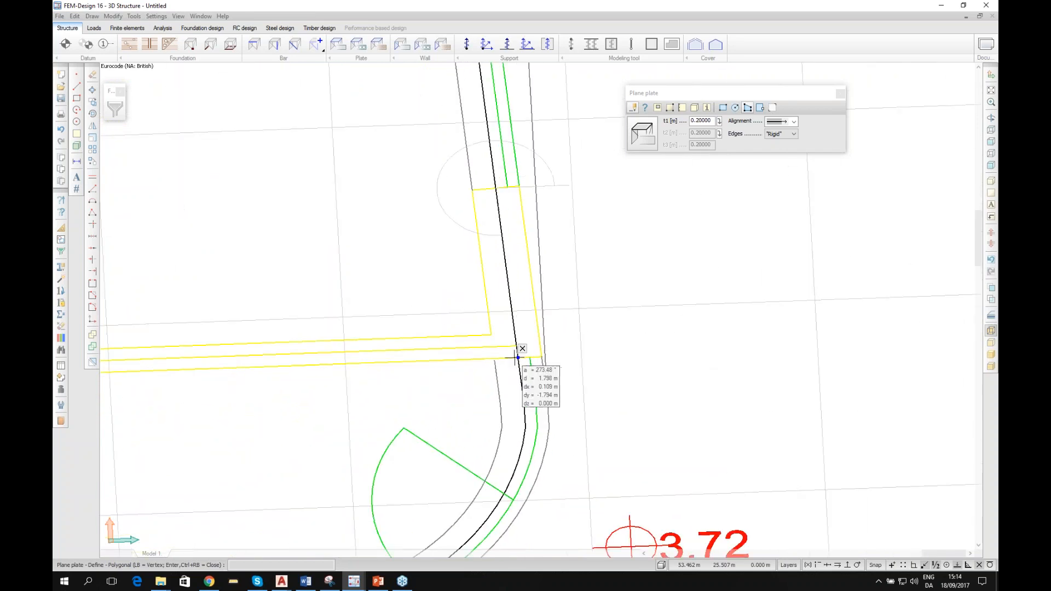
scroll(538, 314, down, 2)
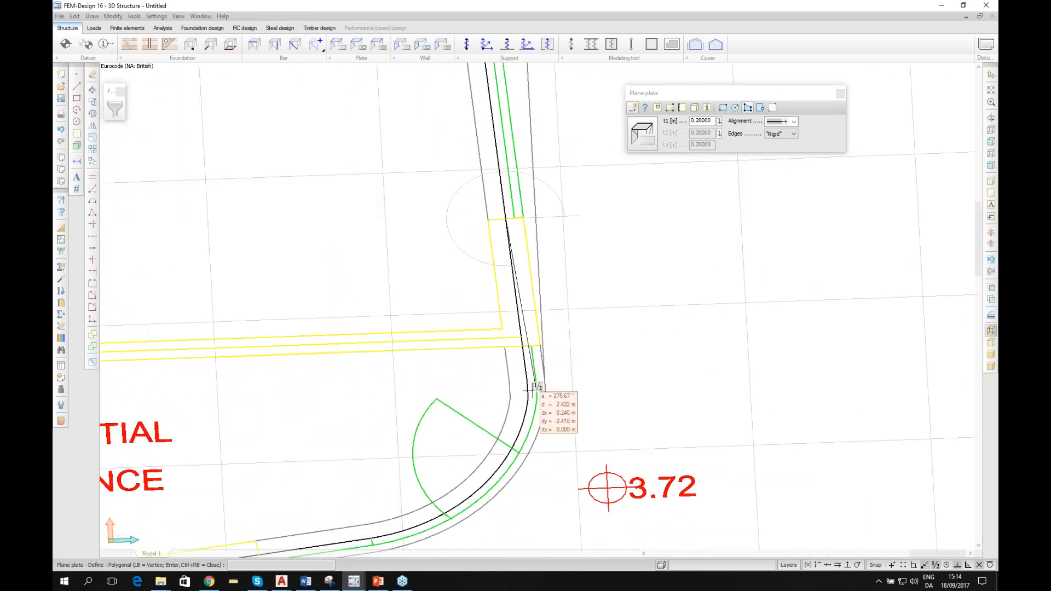
scroll(463, 320, down, 1)
scroll(462, 323, down, 2)
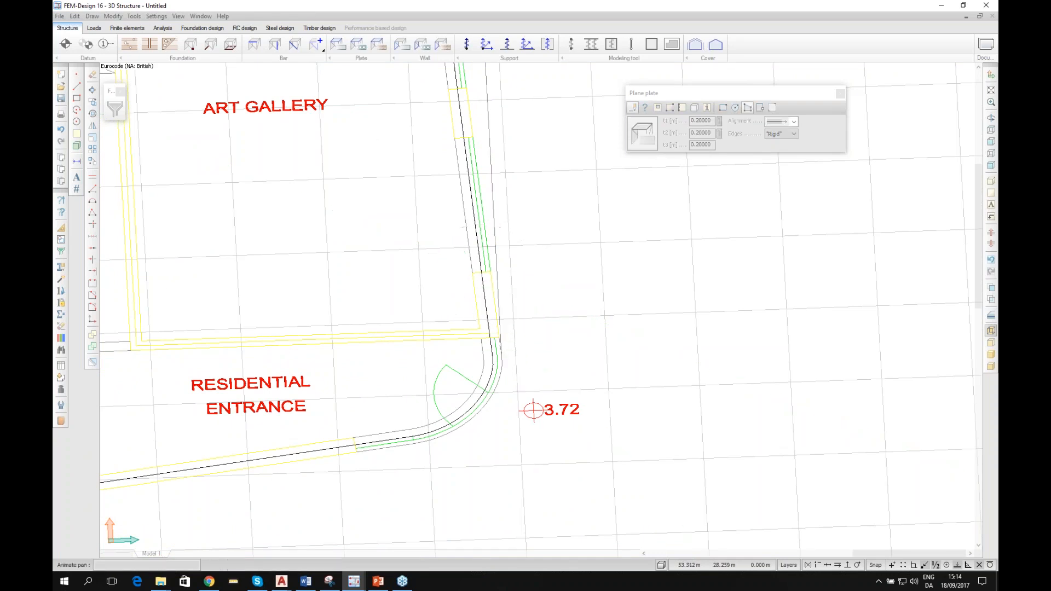
middle_drag(316, 122, 325, 321)
scroll(325, 321, down, 1)
scroll(325, 321, down, 1)
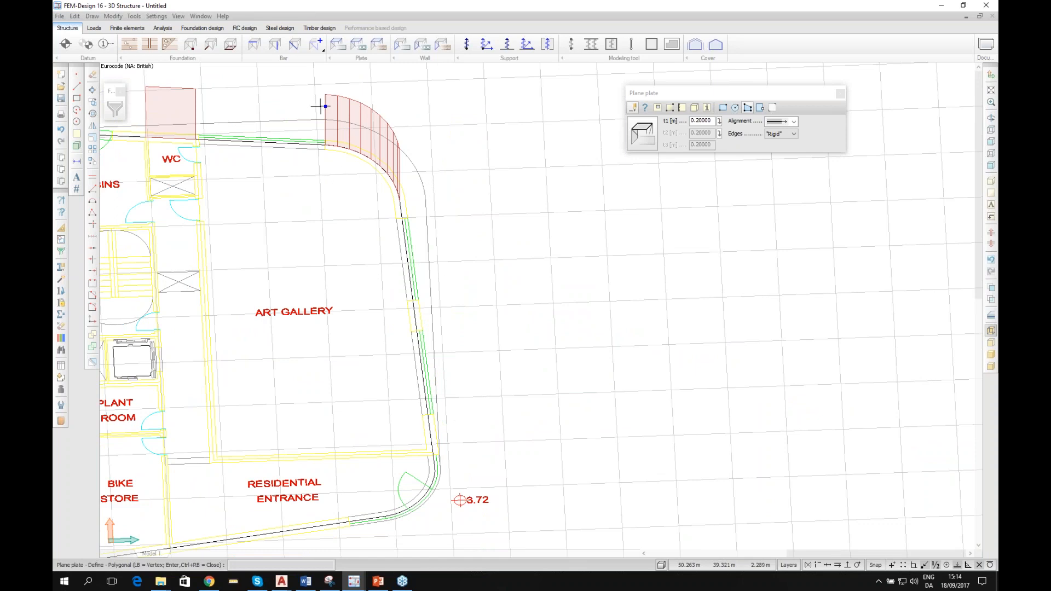
Step: Create a 3 m high, 0.2 m thick segmented plane wall from the outline's rounded corner beside the RESIDENTIAL ENTRANCE
click(405, 47)
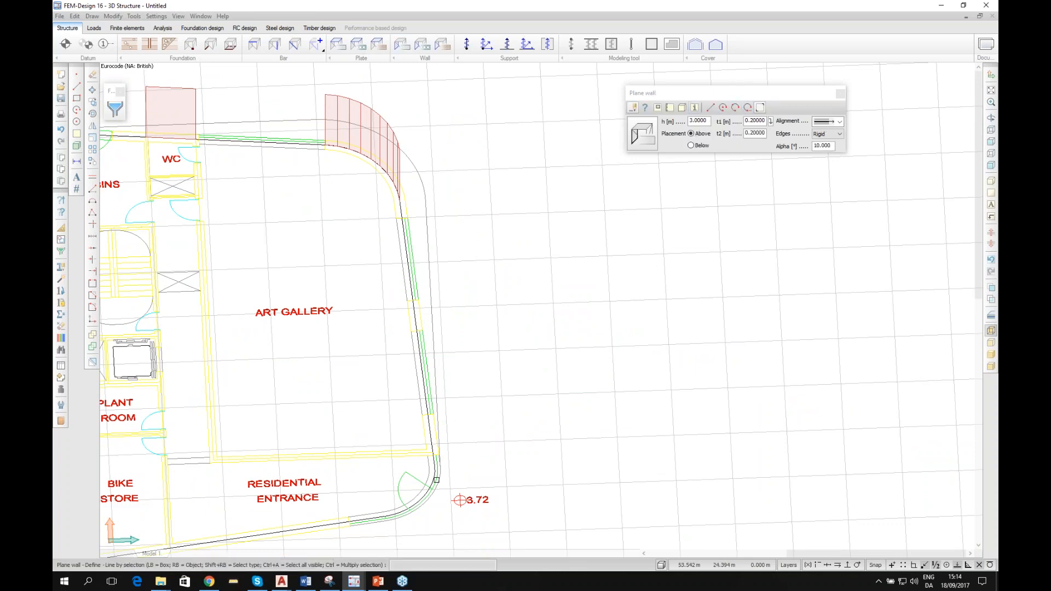
scroll(436, 480, up, 3)
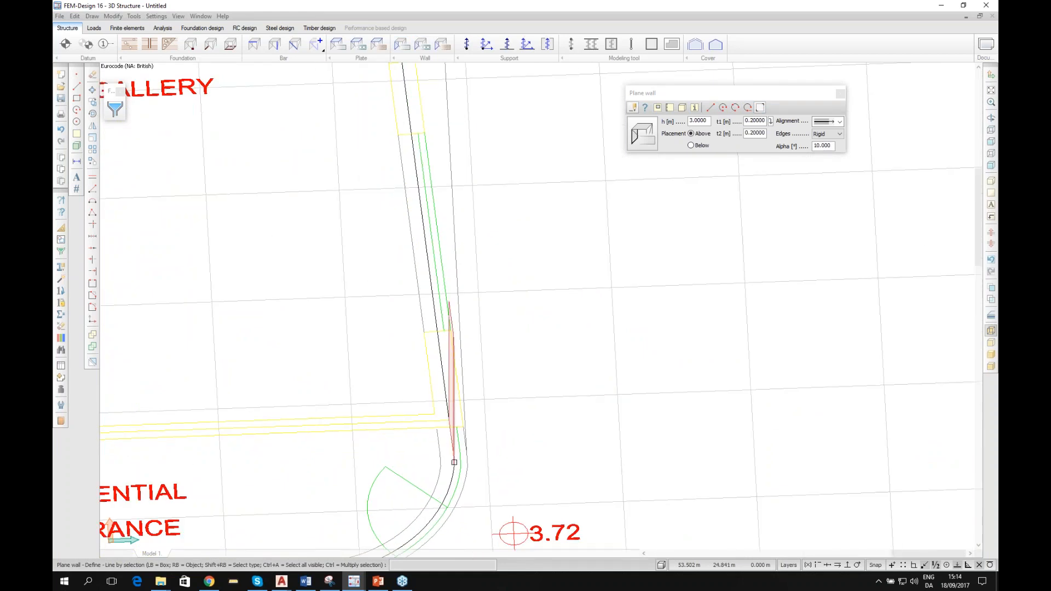
scroll(454, 476, down, 3)
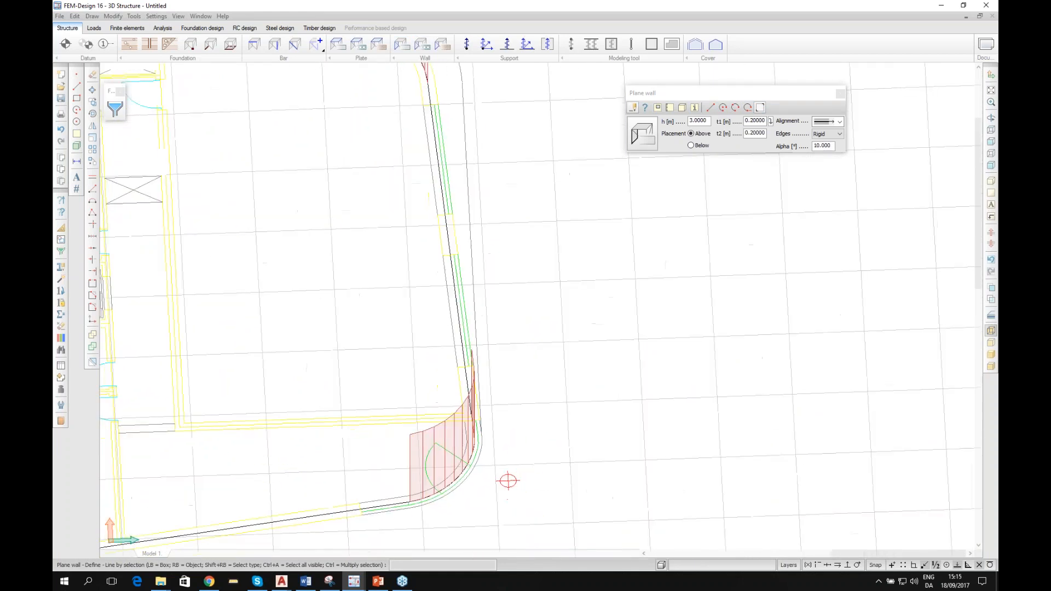
scroll(418, 280, down, 1)
mouse_move(416, 280)
middle_down()
mouse_move(482, 385)
mouse_move(561, 429)
middle_up()
scroll(408, 205, down, 1)
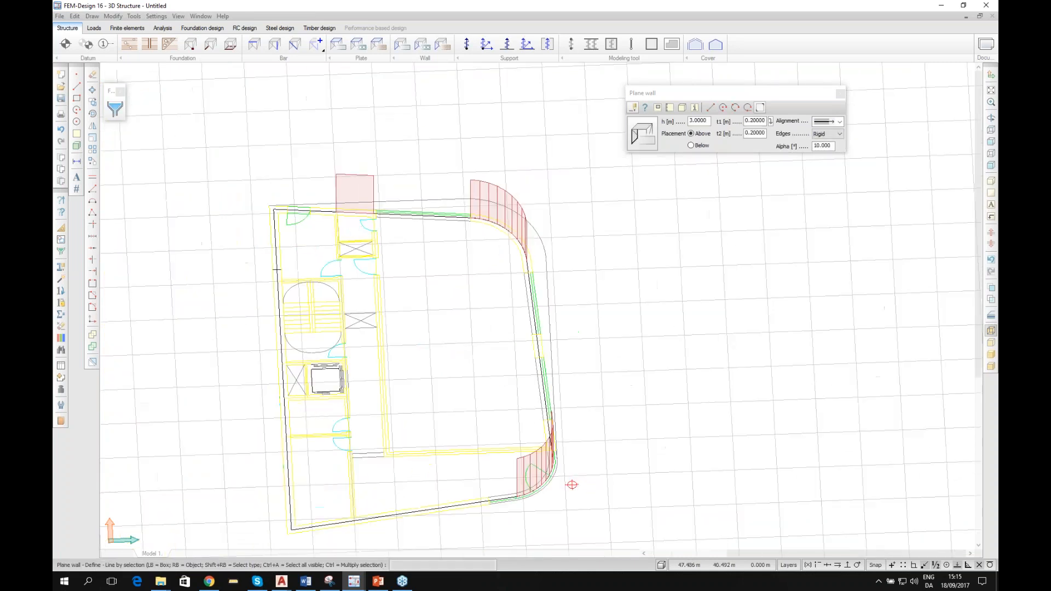
key(Escape)
Step: Try to start a 0.2 m thick polygonal plane plate at the outline corner beside BINS, continuing to the wall by the WC
scroll(301, 159, up, 2)
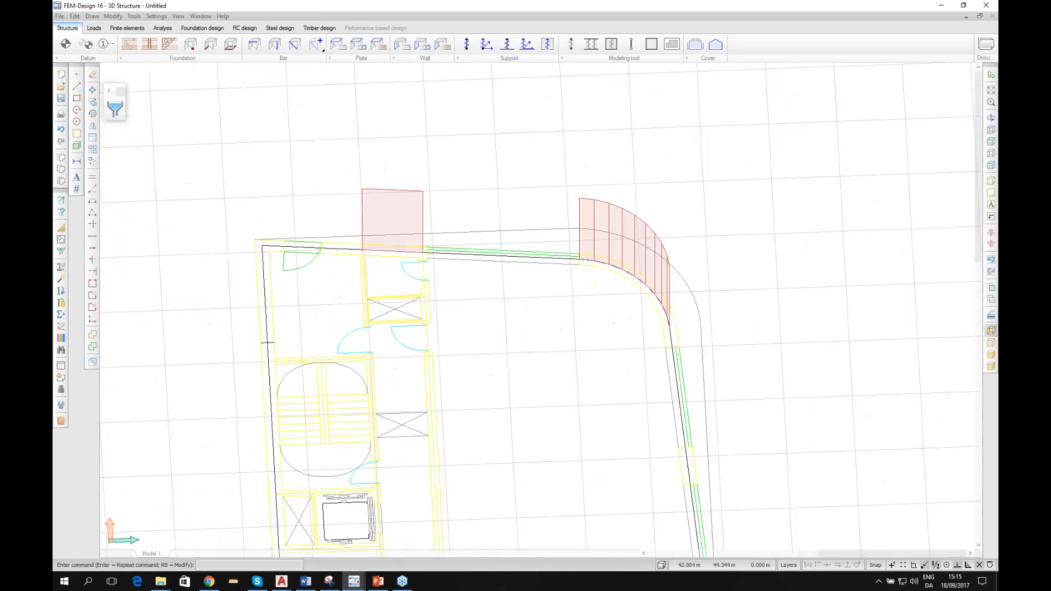
click(338, 43)
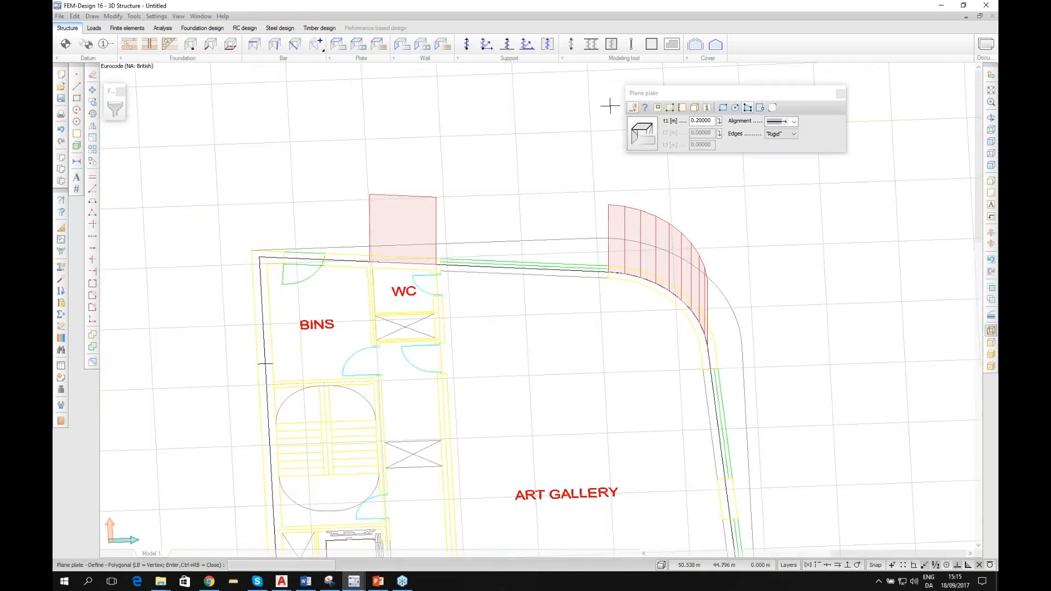
scroll(538, 218, down, 1)
scroll(671, 487, down, 1)
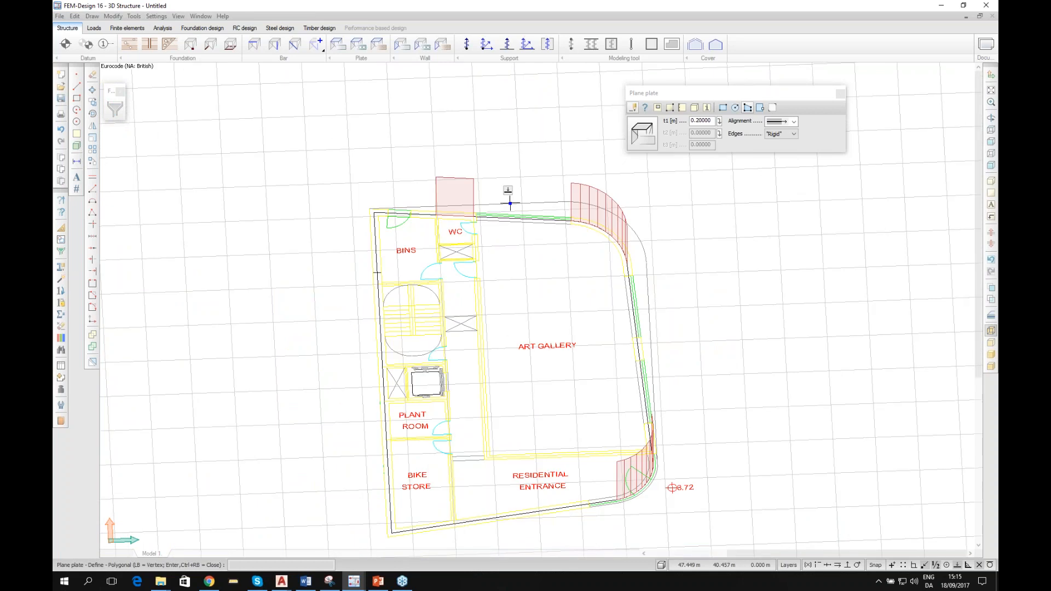
scroll(504, 194, up, 1)
scroll(365, 303, down, 3)
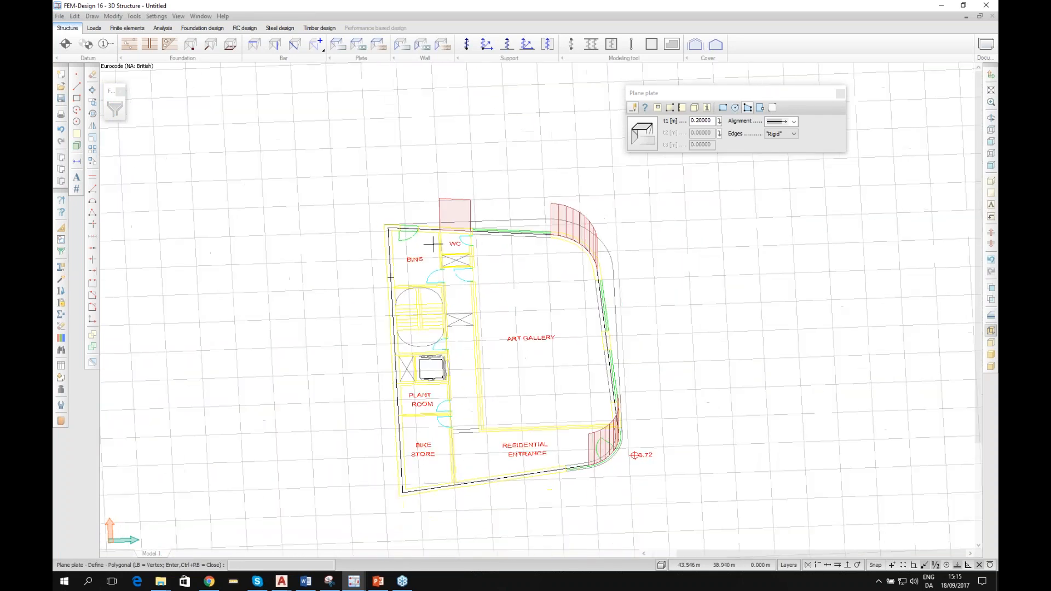
scroll(377, 296, up, 3)
scroll(378, 296, down, 2)
scroll(384, 312, up, 3)
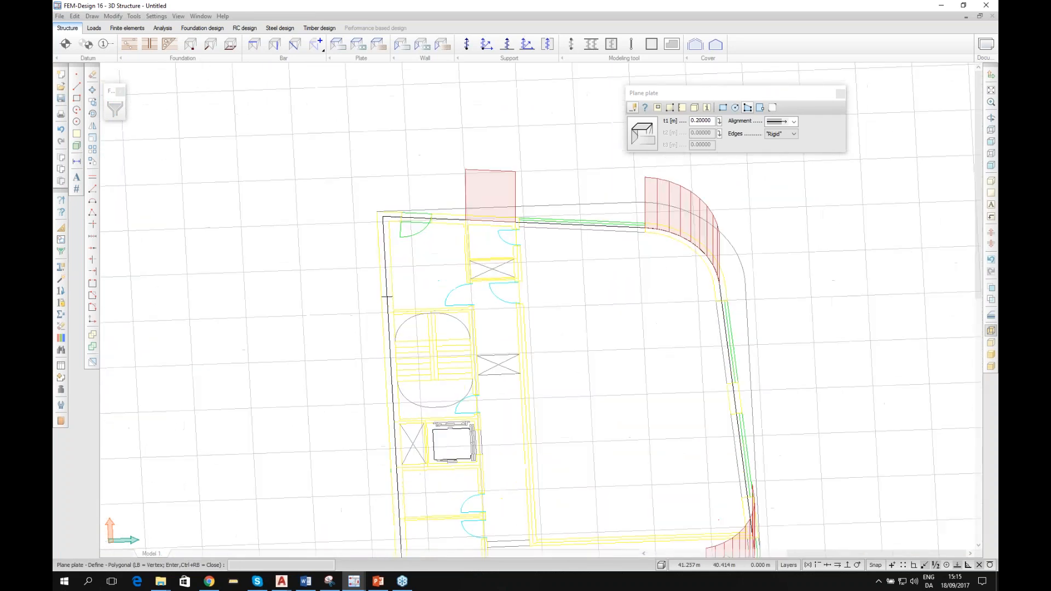
scroll(385, 219, up, 1)
click(382, 220)
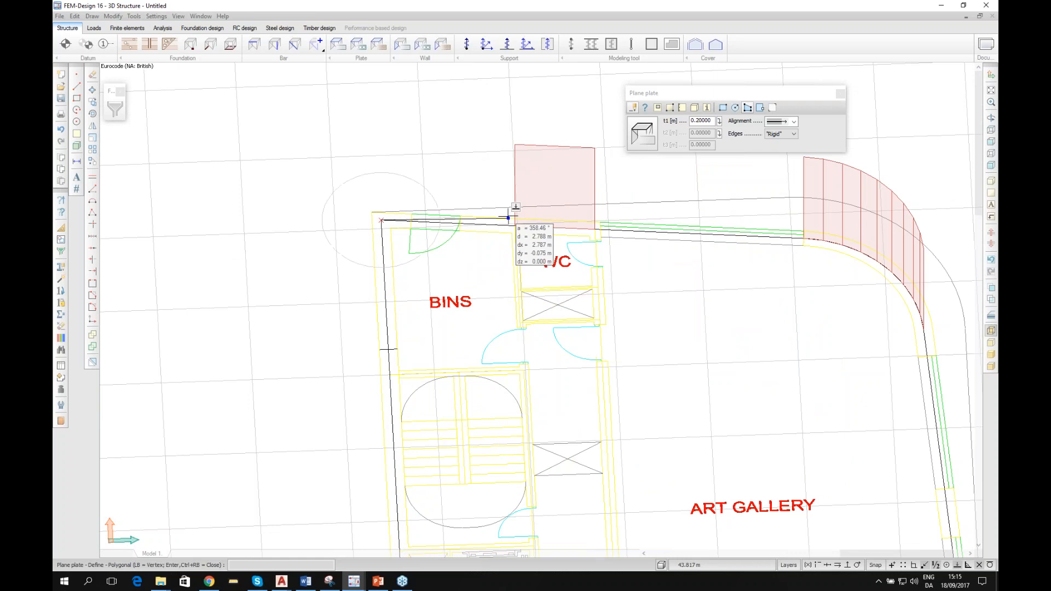
click(515, 225)
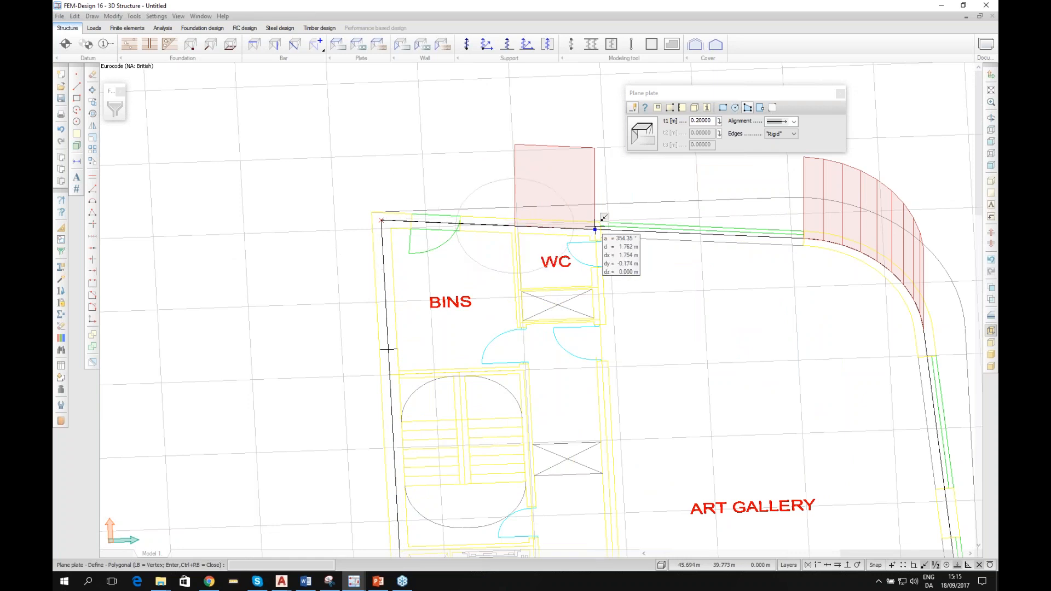
scroll(595, 230, up, 1)
Step: Enable the No snap option for the imported ground floor drawing layer
click(876, 565)
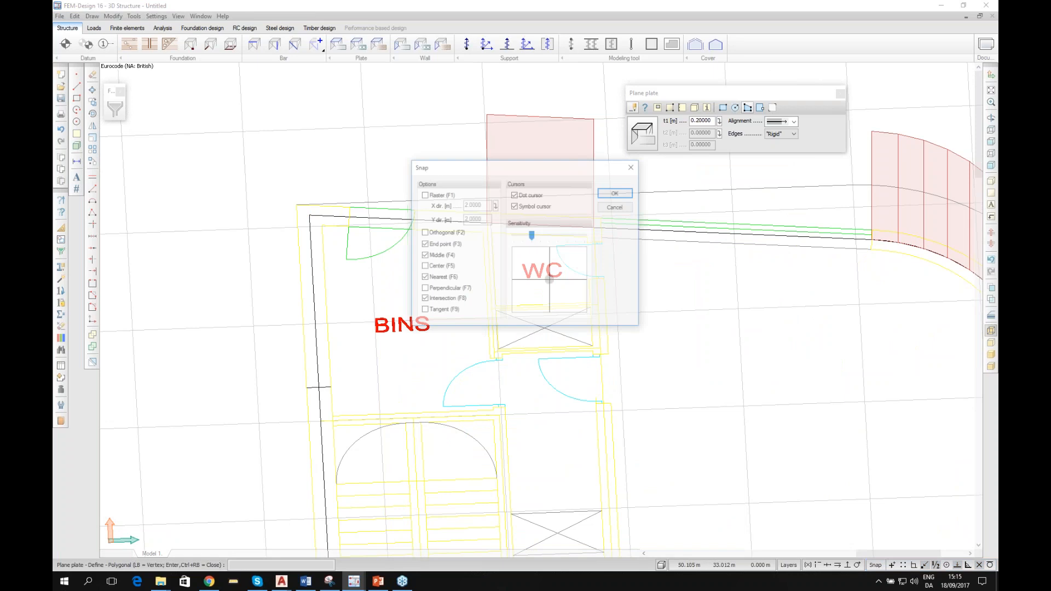
key(Escape)
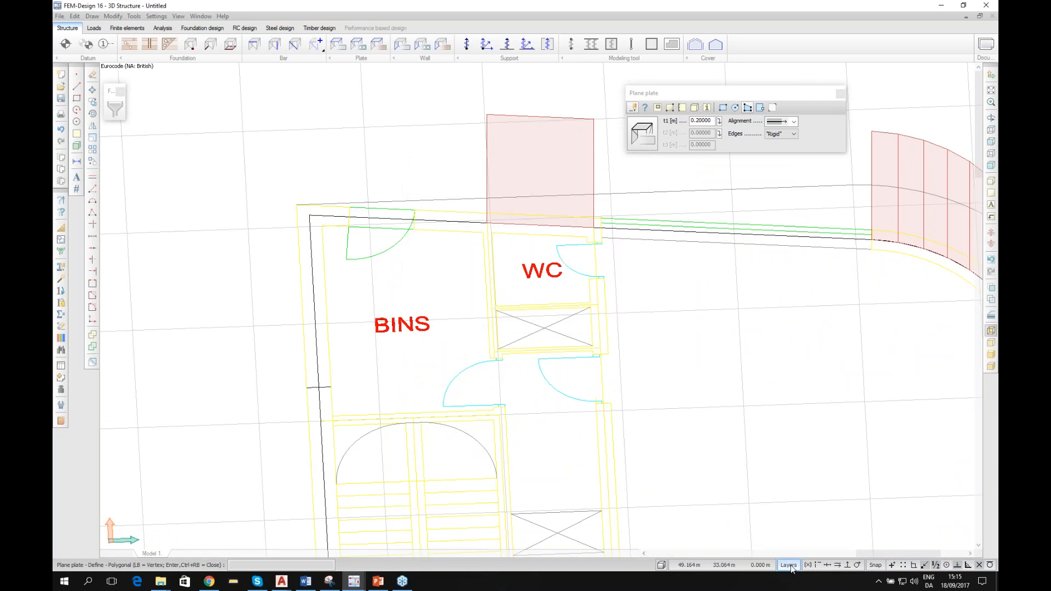
click(789, 565)
click(810, 469)
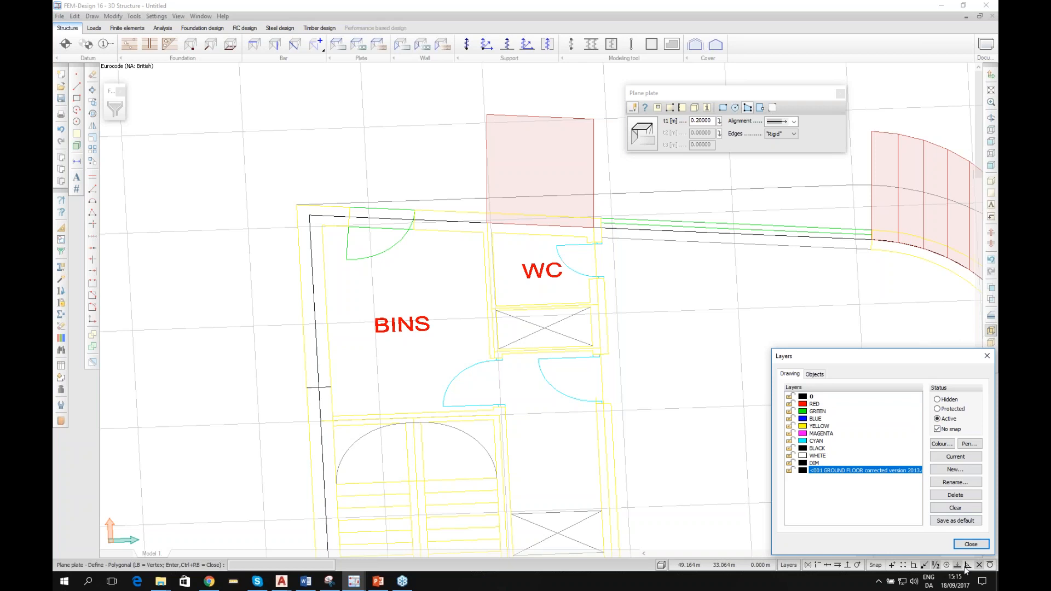
click(971, 544)
scroll(506, 189, up, 6)
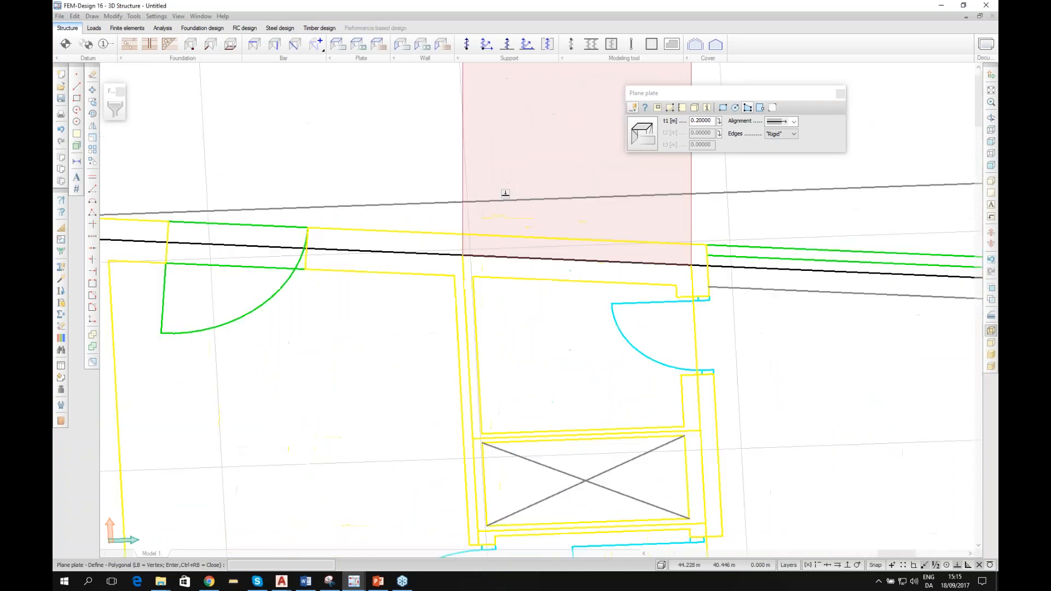
scroll(466, 252, up, 4)
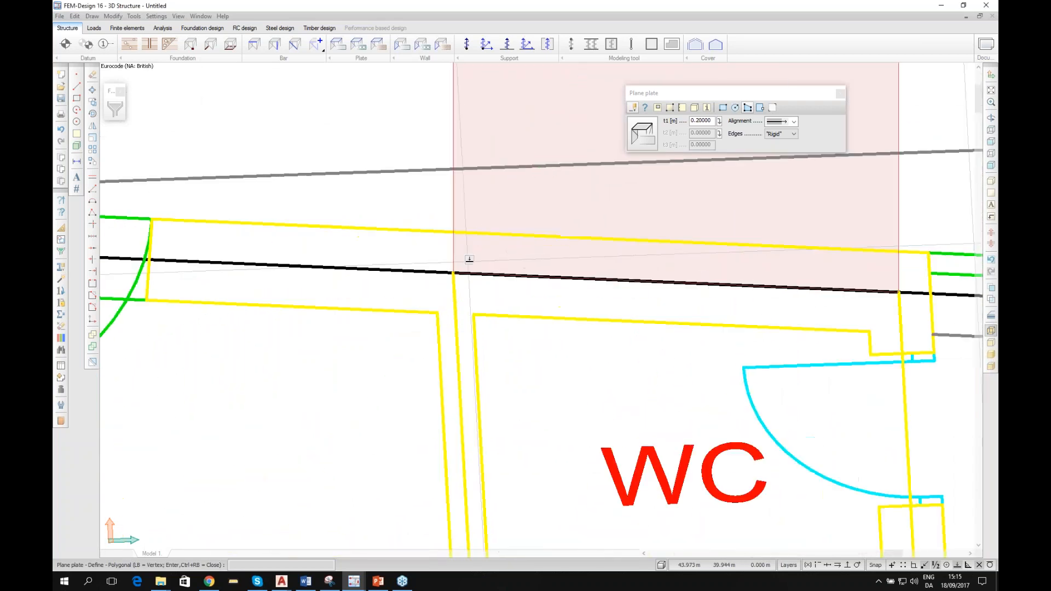
scroll(297, 455, down, 5)
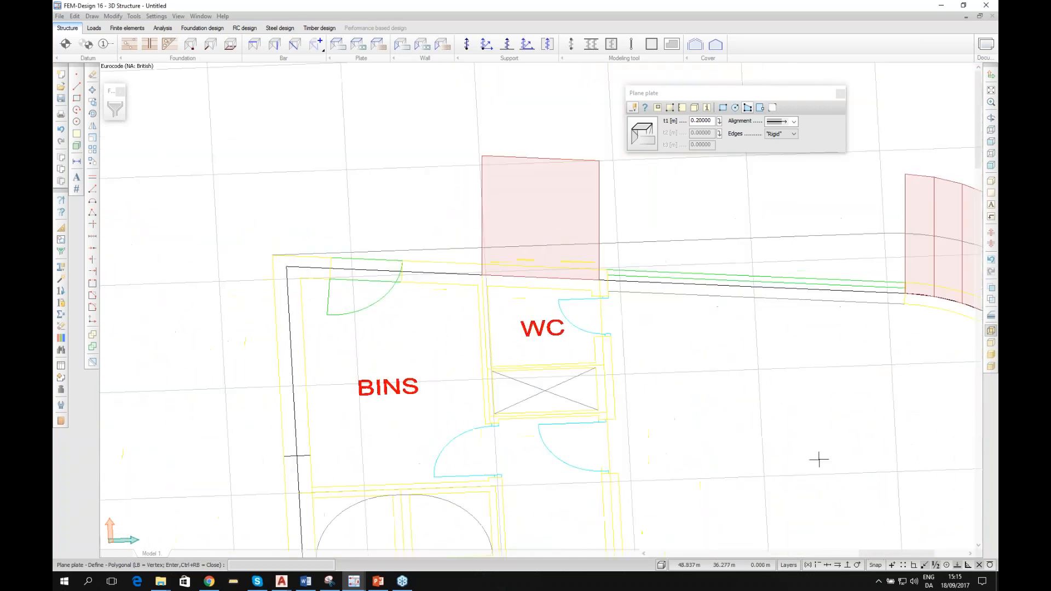
Step: Disable No snap for the ground floor drawing layer and start the plate polygon at the outline corner beside BINS
click(789, 565)
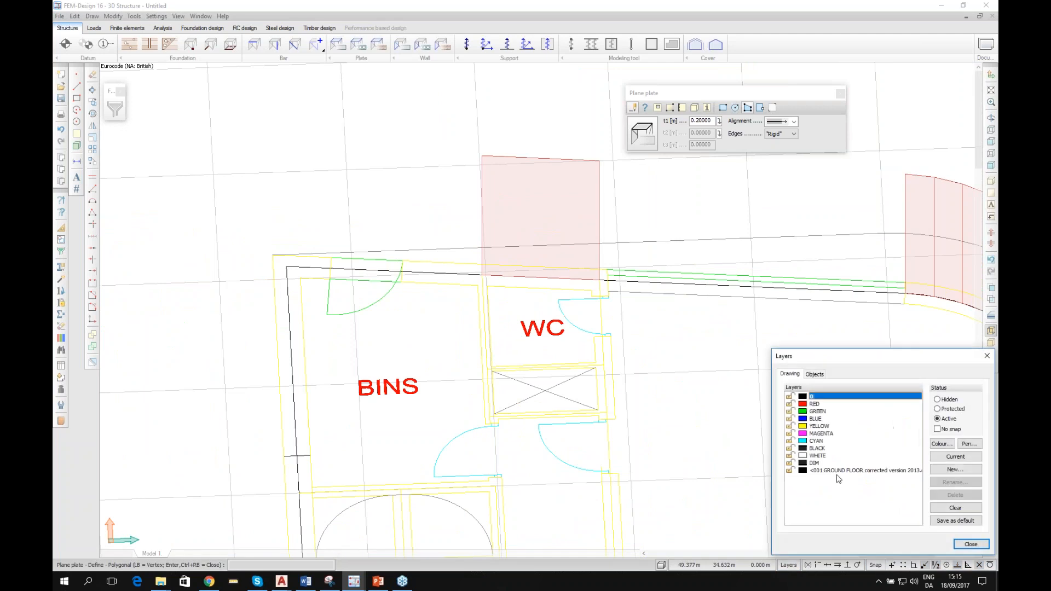
click(828, 471)
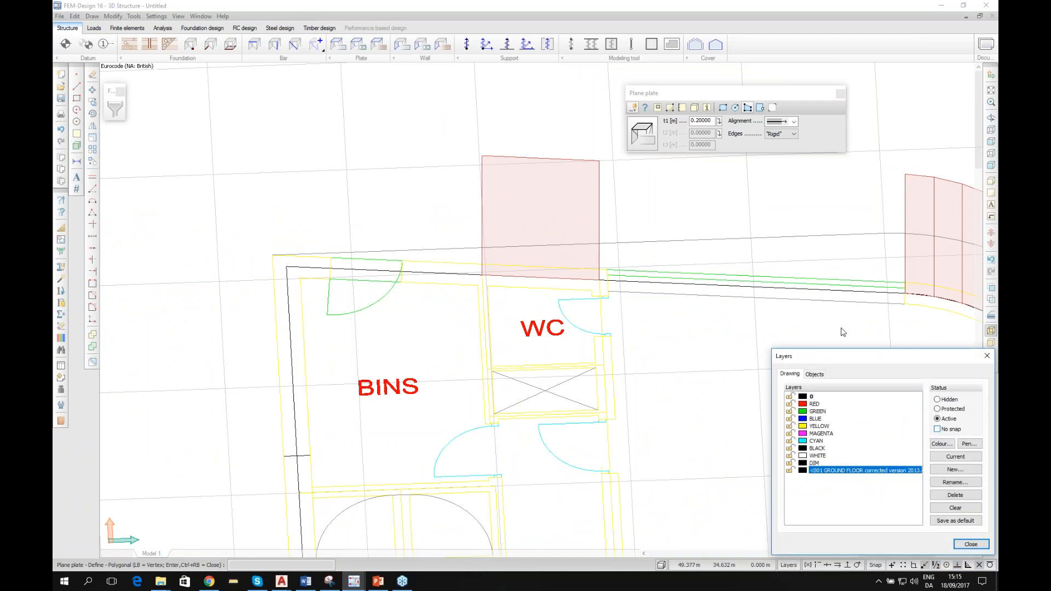
click(971, 545)
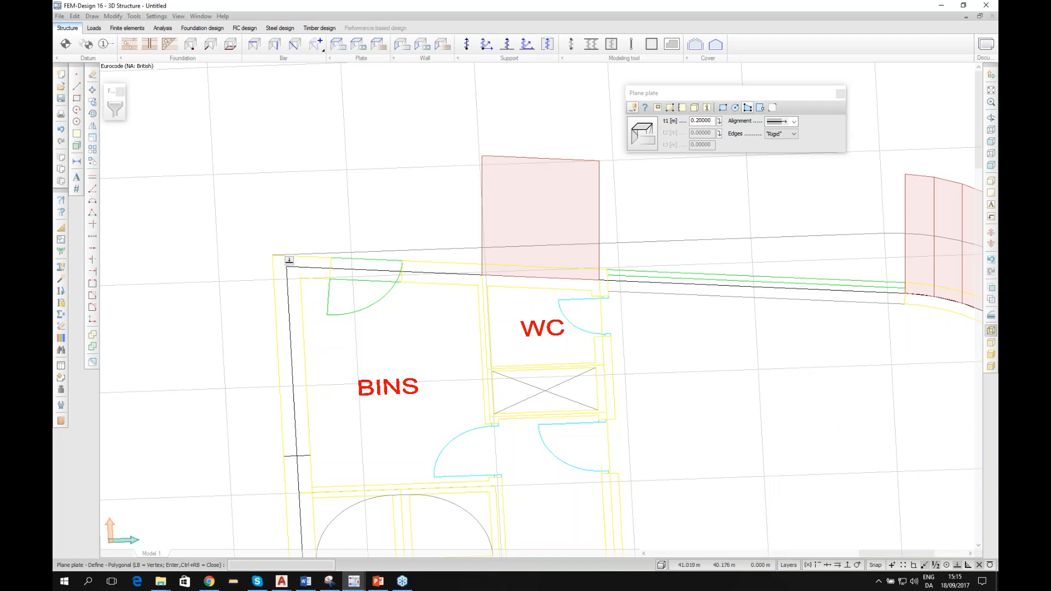
scroll(298, 267, up, 1)
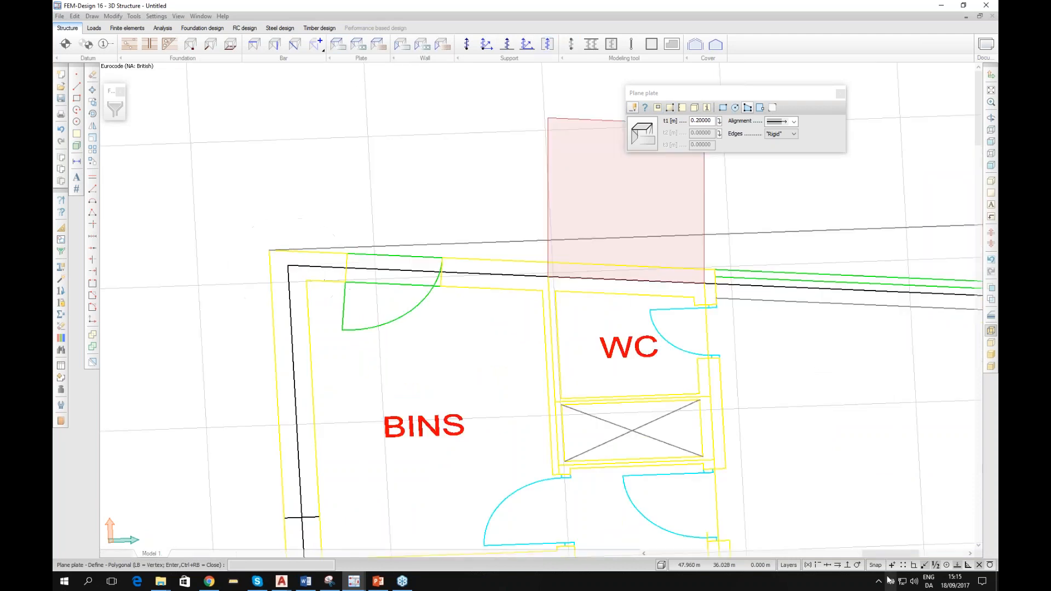
Step: Set the ground floor drawing layer to No snap and continue the plate polygon to the base of the plane wall beside the WC
click(790, 565)
click(790, 472)
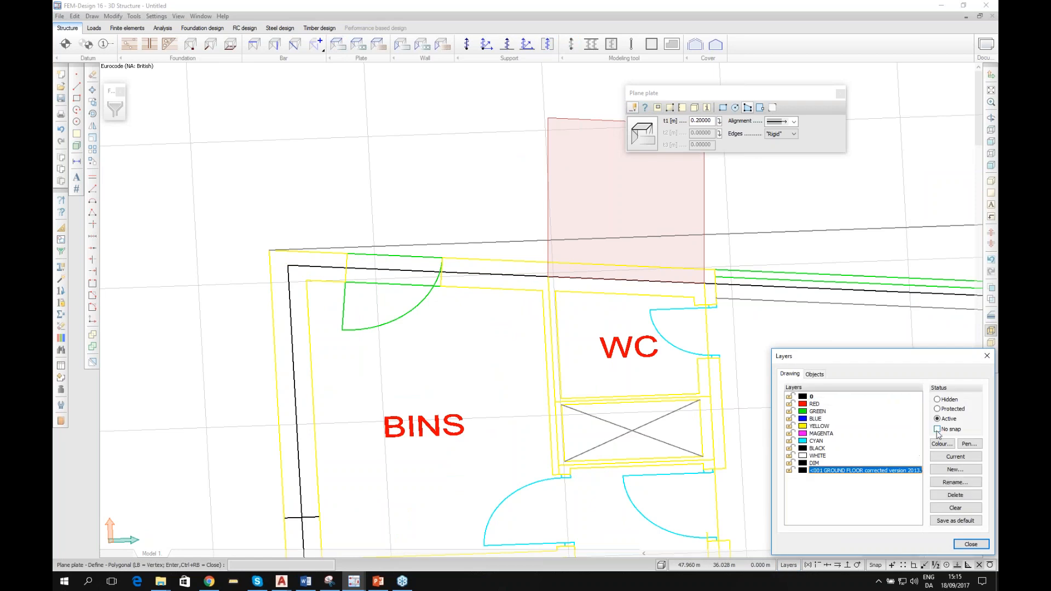
click(974, 546)
click(548, 277)
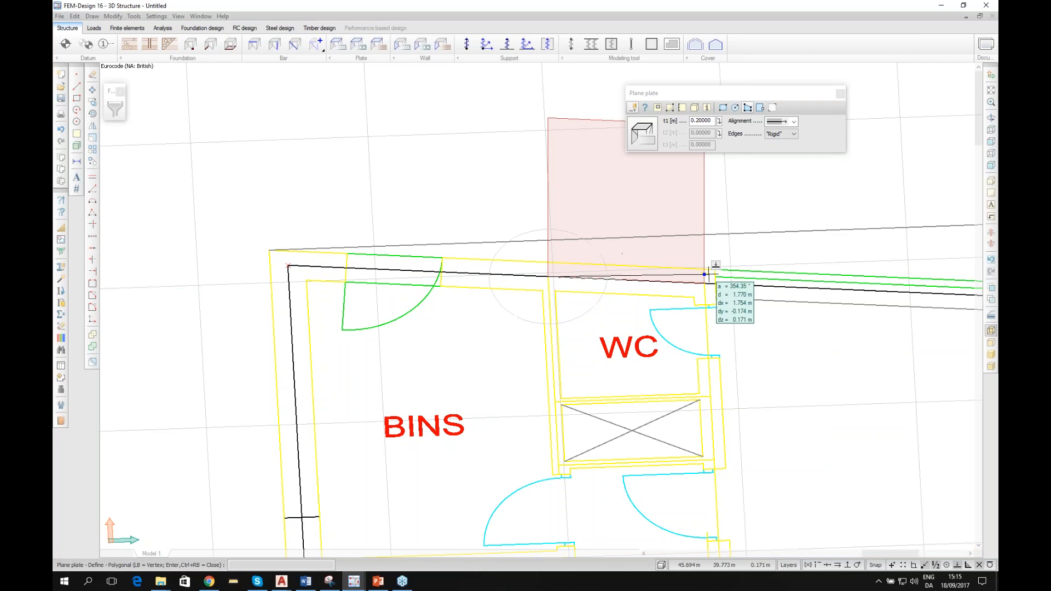
Step: Continue the plate polygon to the first curved wall and through its segment joints around the ART GALLERY's rounded corner
mouse_move(645, 375)
middle_down()
mouse_move(587, 390)
mouse_move(136, 425)
middle_up()
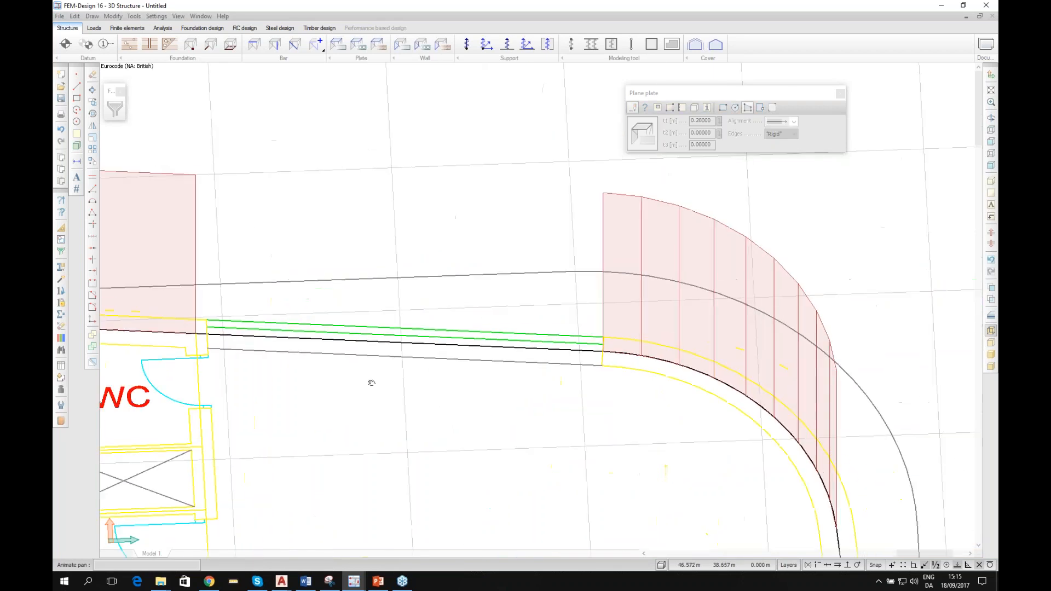
click(603, 351)
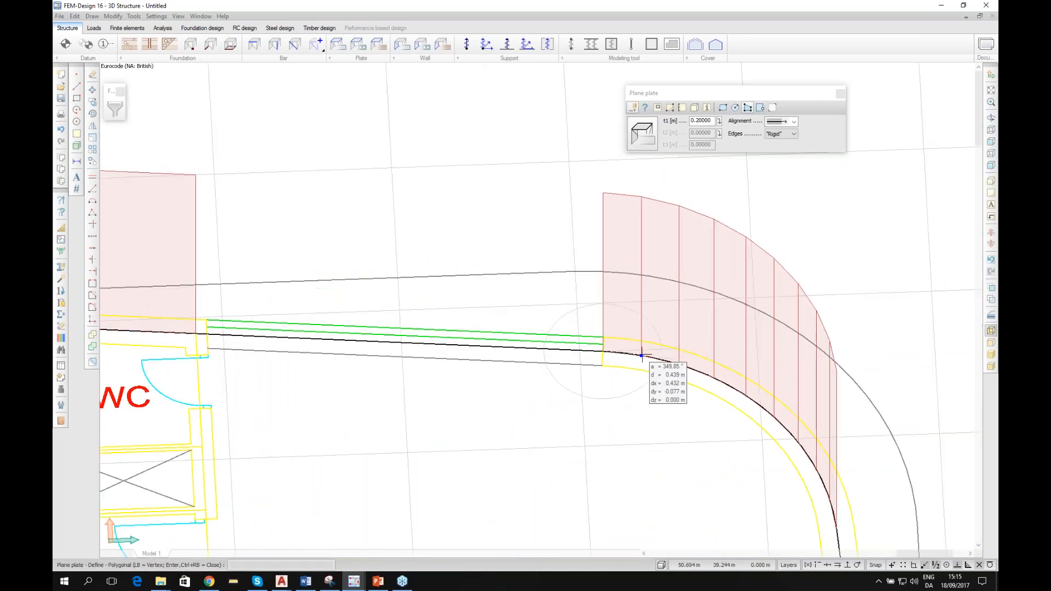
click(642, 355)
click(678, 364)
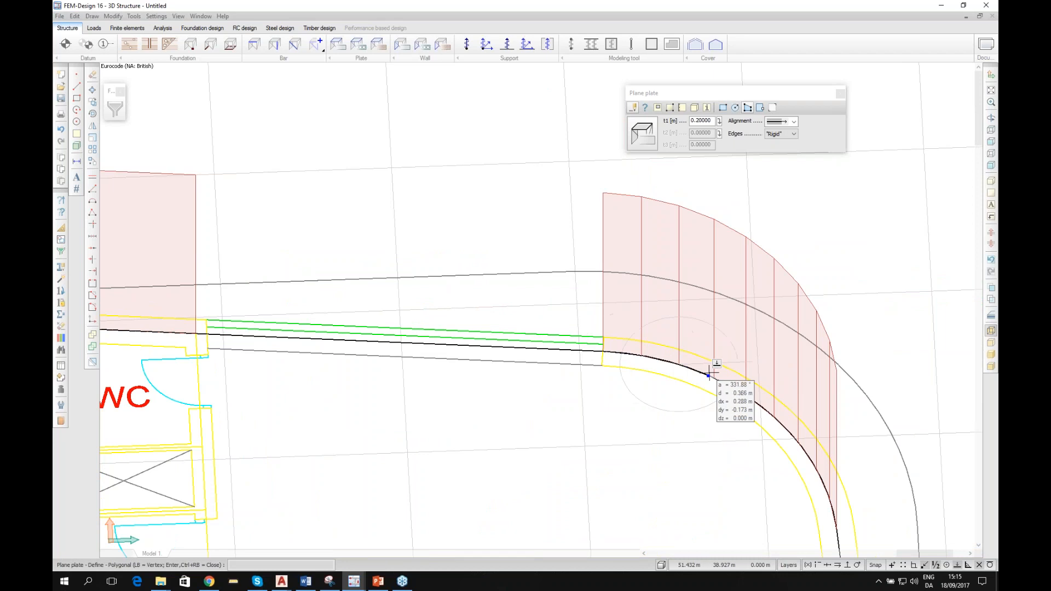
click(715, 377)
click(746, 394)
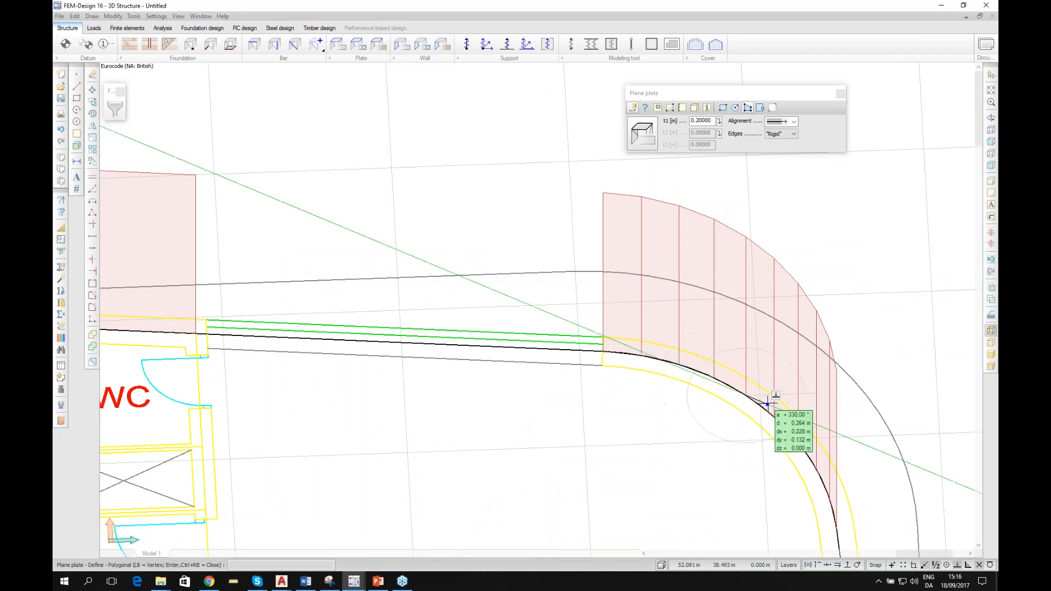
click(798, 442)
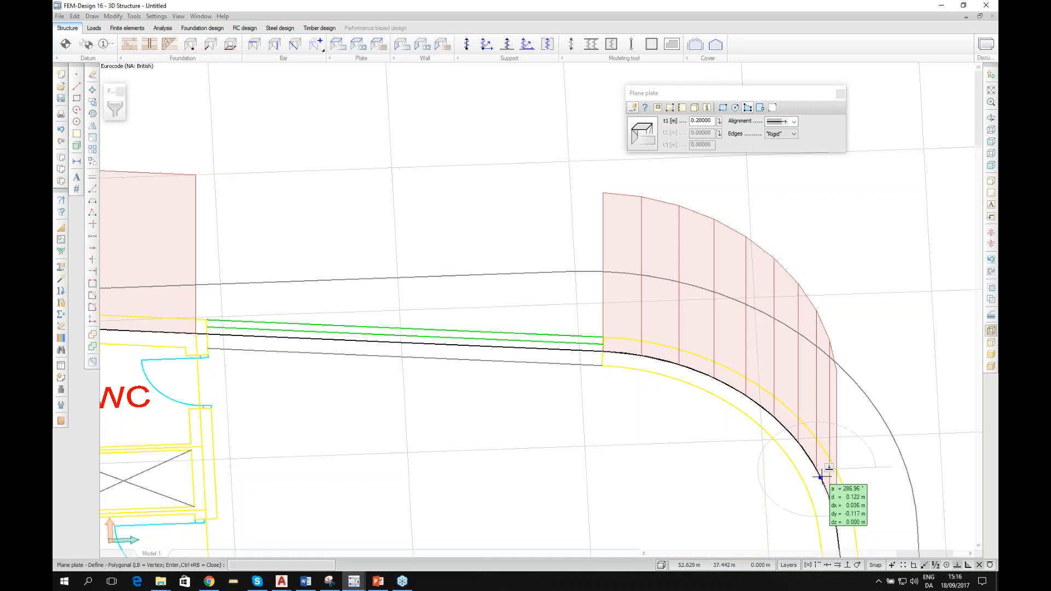
scroll(735, 350, down, 1)
alt+middle_drag(800, 476, 835, 496)
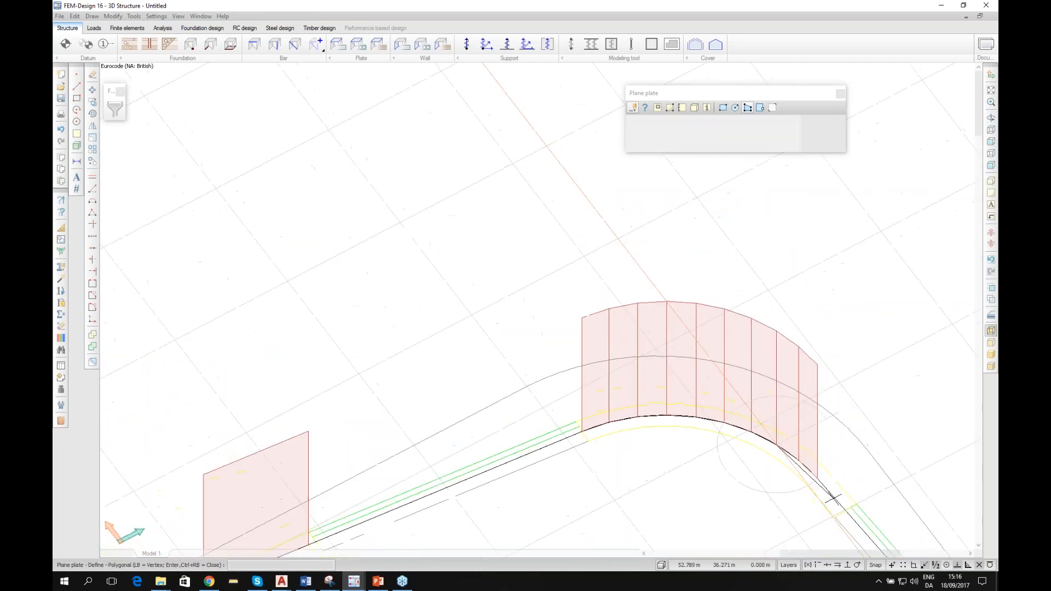
scroll(829, 497, up, 3)
click(771, 423)
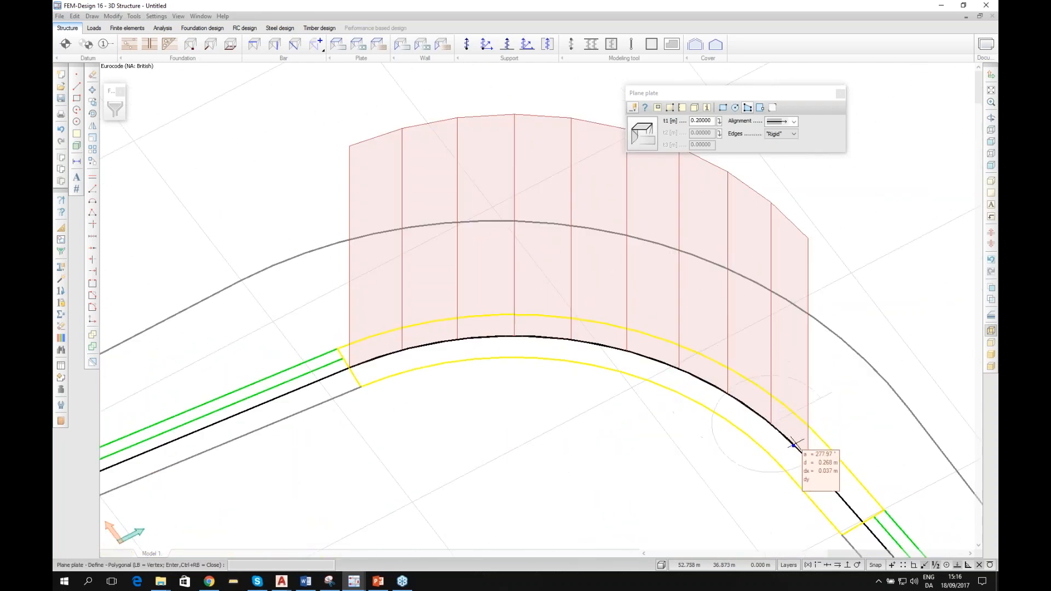
Step: Extend the plate polygon beside the ART GALLERY to the start of the segmented curved wall near the RESIDENTIAL ENTRANCE
scroll(504, 277, down, 5)
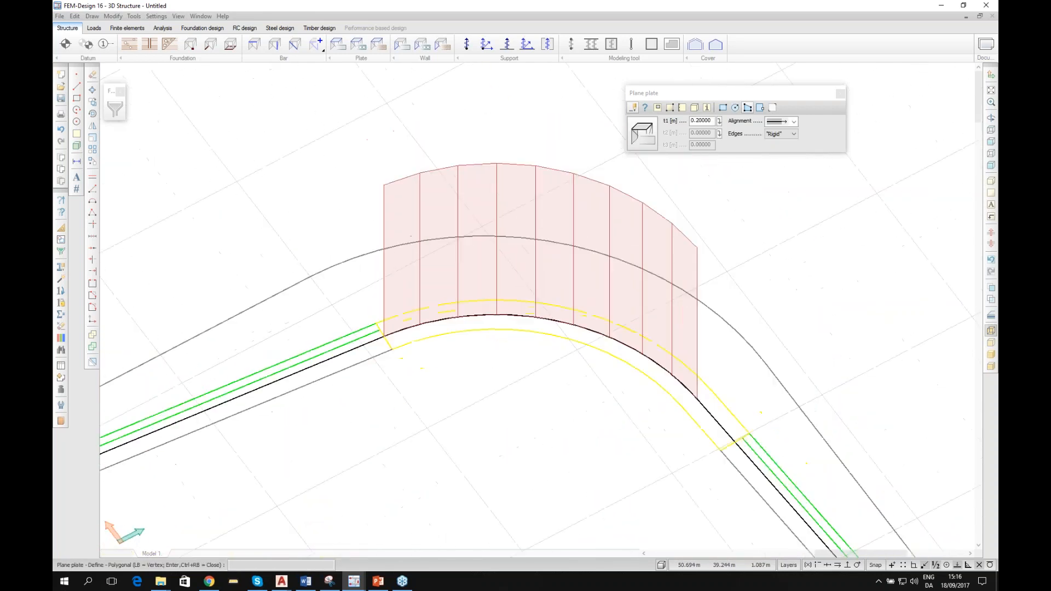
scroll(552, 371, up, 6)
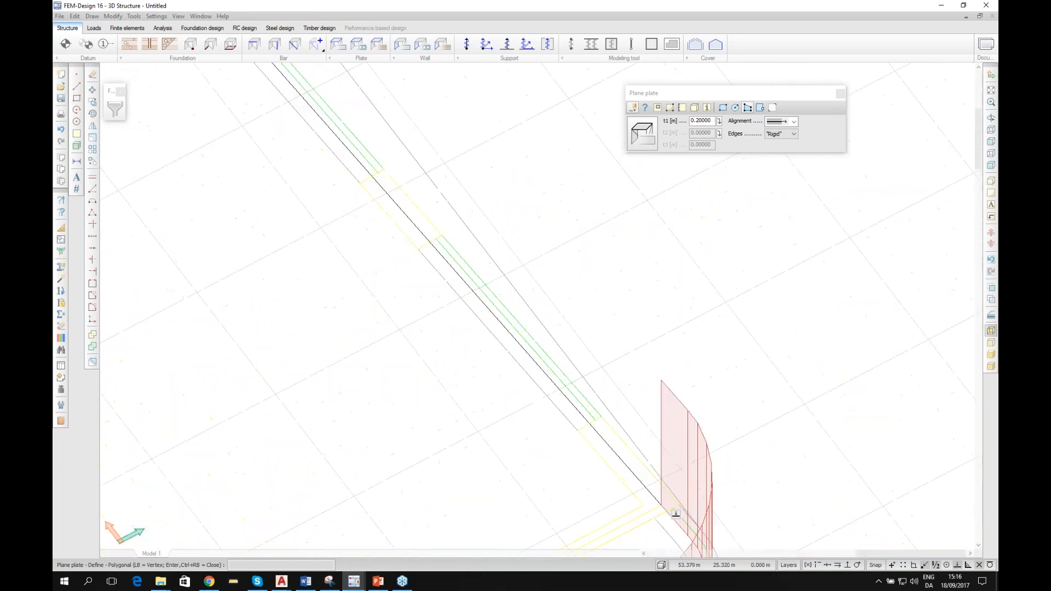
scroll(652, 418, down, 3)
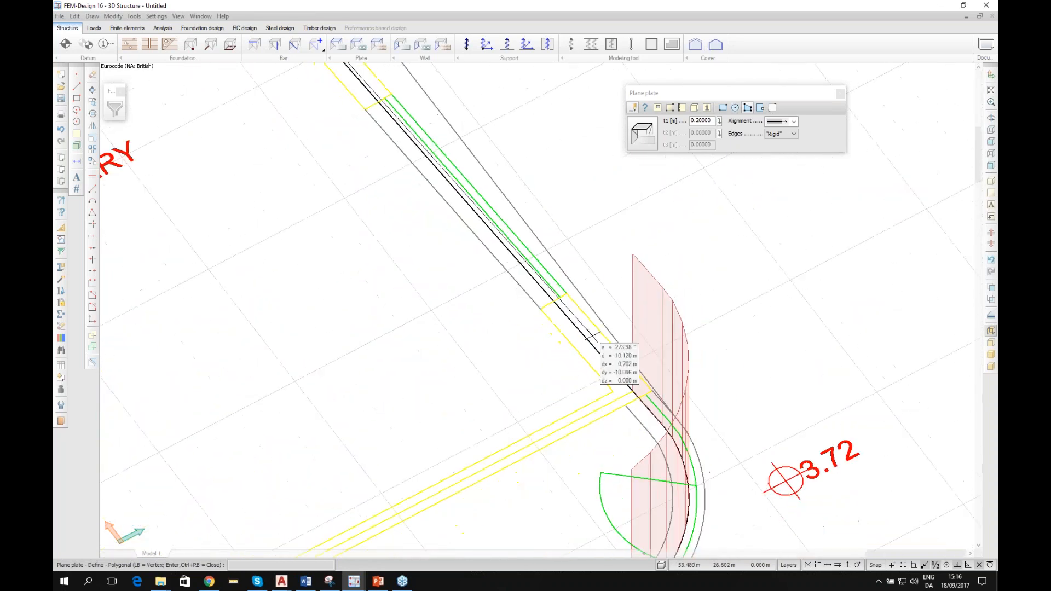
middle_drag(604, 325, 758, 345)
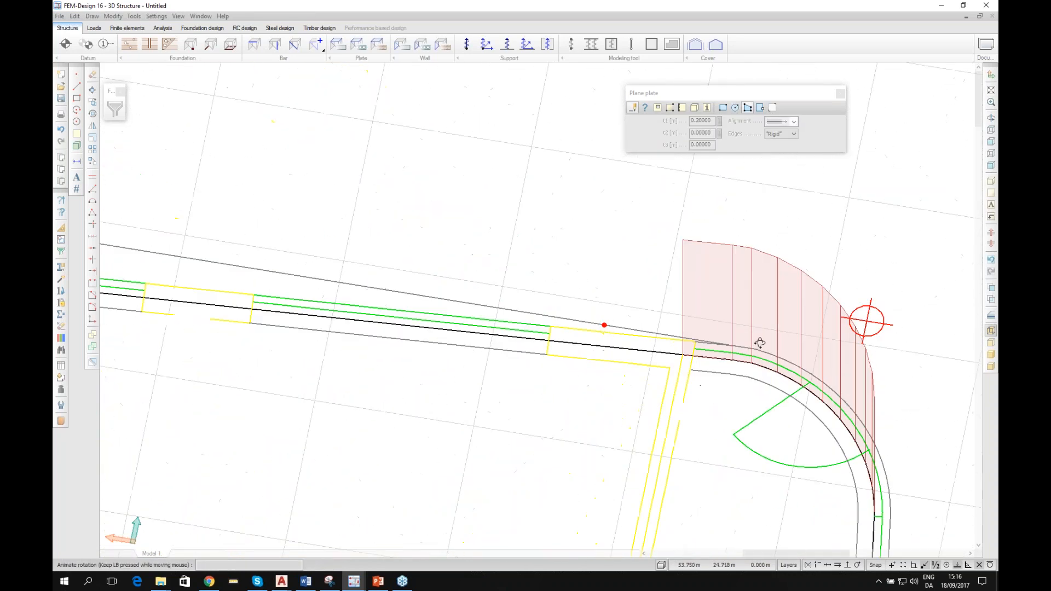
scroll(739, 346, up, 4)
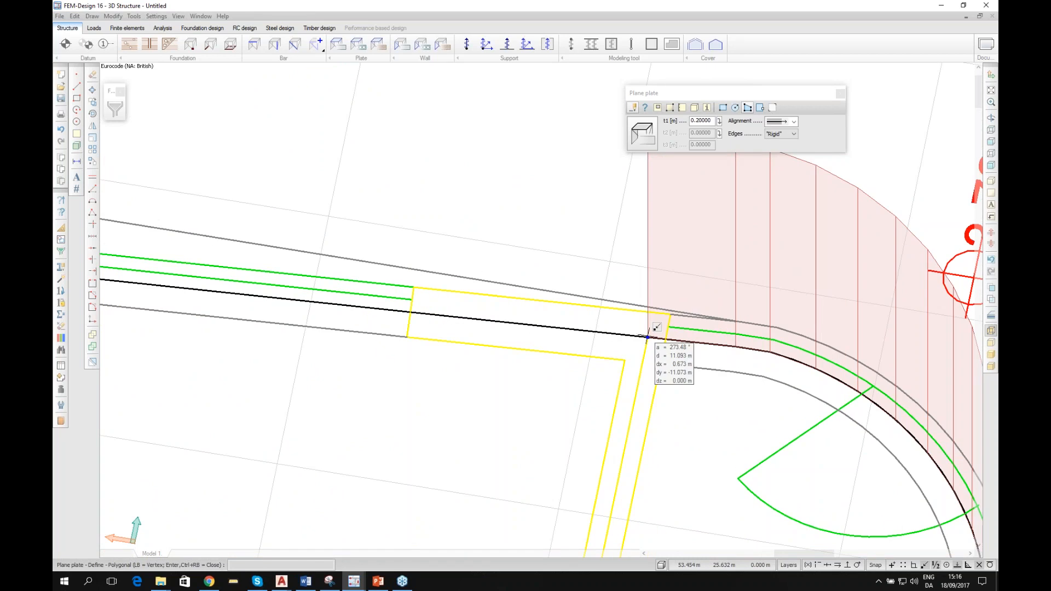
click(648, 338)
Step: Continue the plate polygon through the segment joints of the curved wall near the RESIDENTIAL ENTRANCE to the wall's far end
click(735, 347)
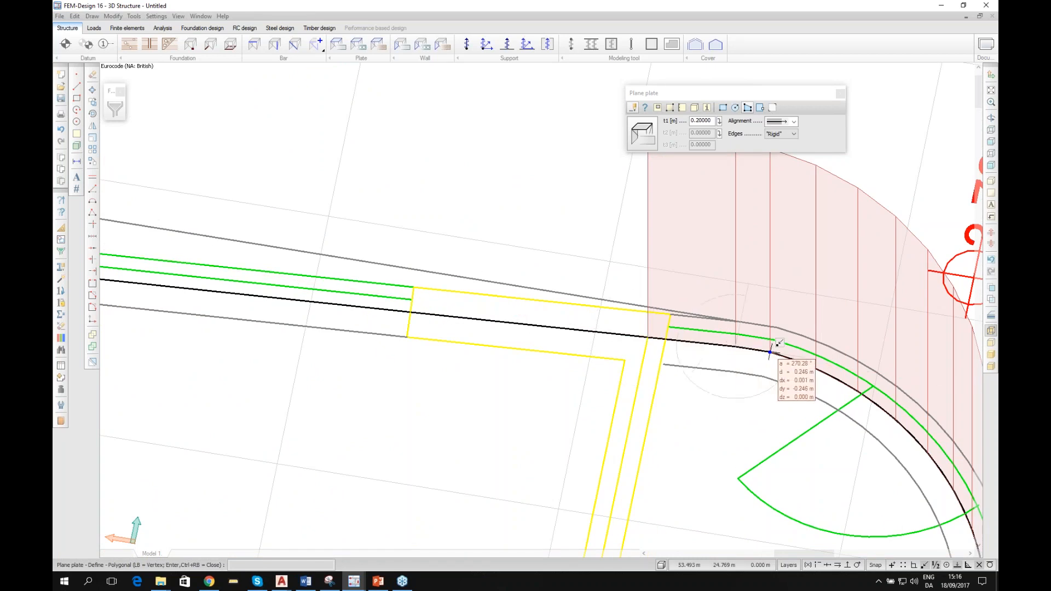
click(770, 352)
click(815, 369)
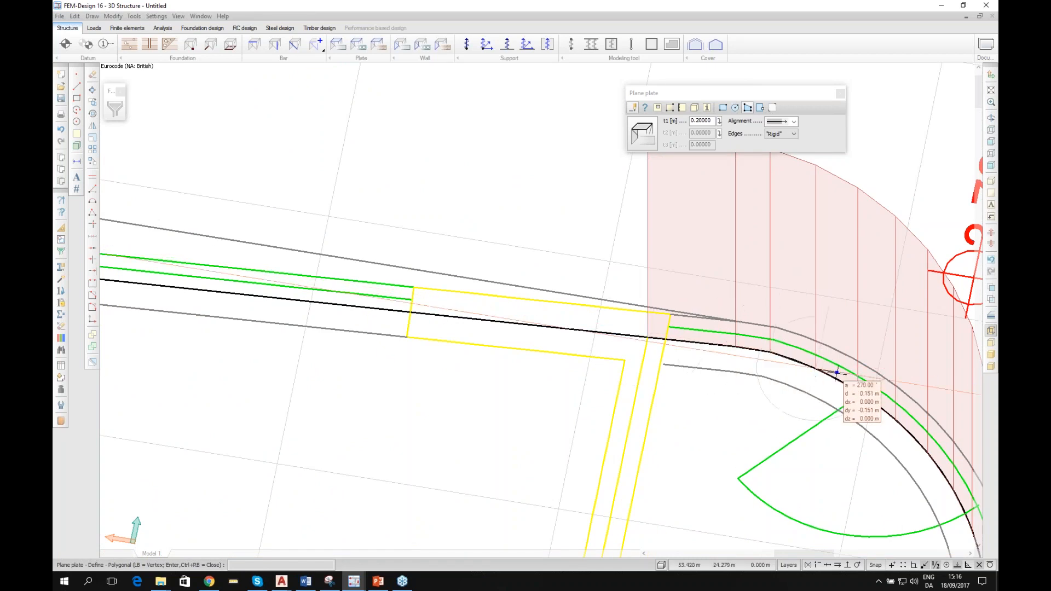
click(895, 419)
shift+middle_drag(655, 338, 872, 304)
middle_drag(909, 276, 615, 352)
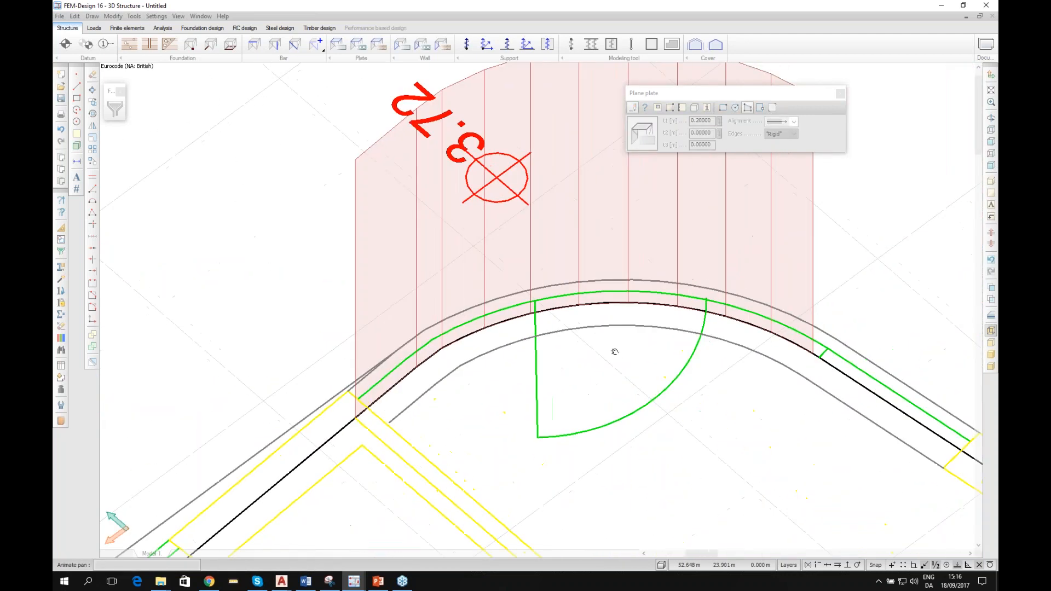
click(630, 301)
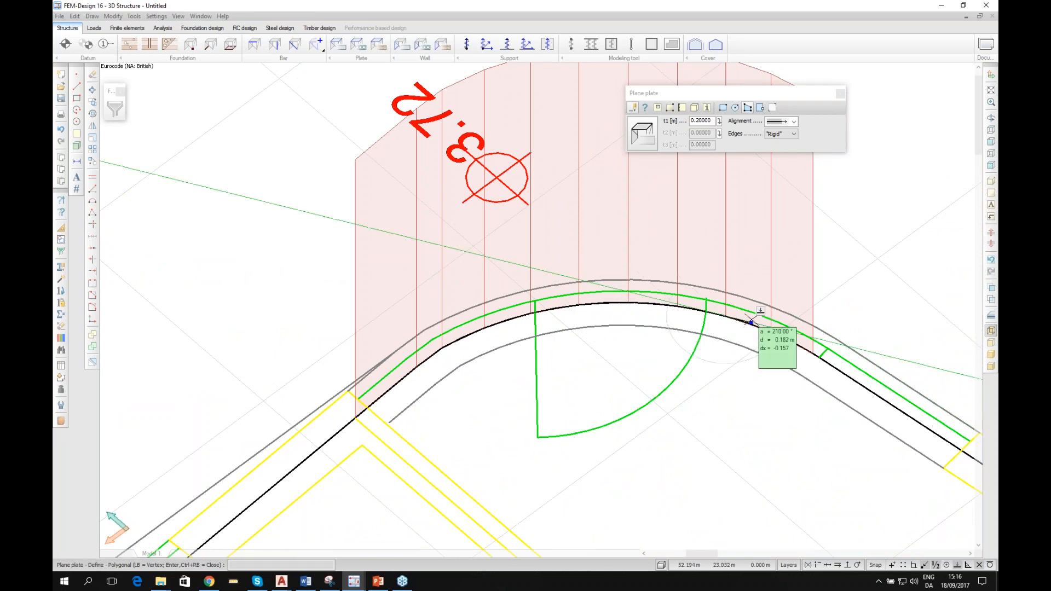
click(812, 353)
Step: Disable No snap for the ground floor drawing layer and extend the plate polygon to the outline corner beside the BIKE STORE
alt+middle_drag(661, 333, 238, 388)
scroll(438, 344, down, 5)
scroll(438, 344, down, 1)
middle_drag(326, 345, 677, 309)
scroll(676, 309, down, 2)
scroll(382, 476, up, 3)
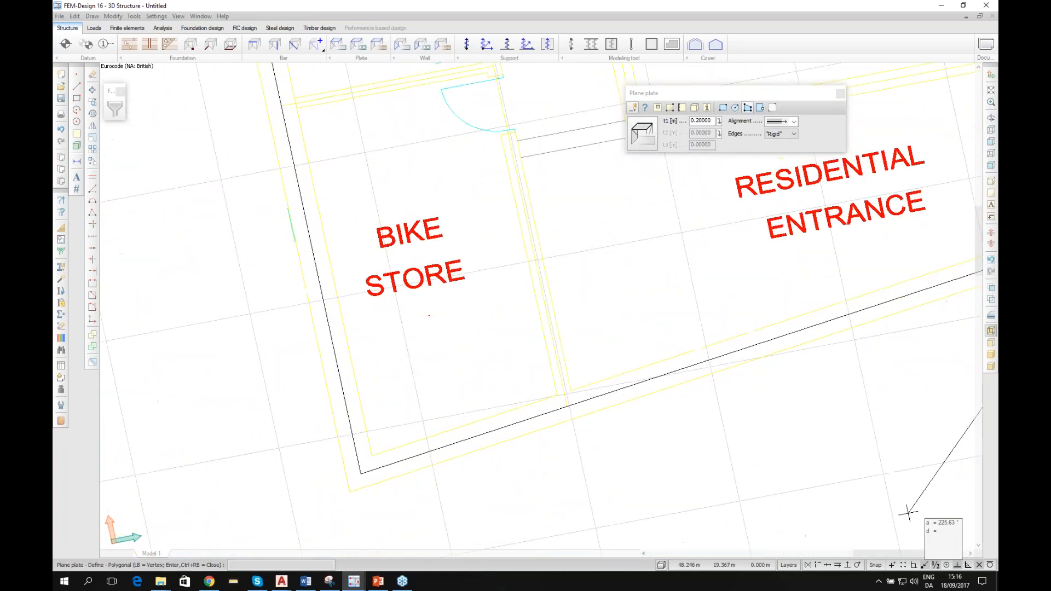
click(787, 565)
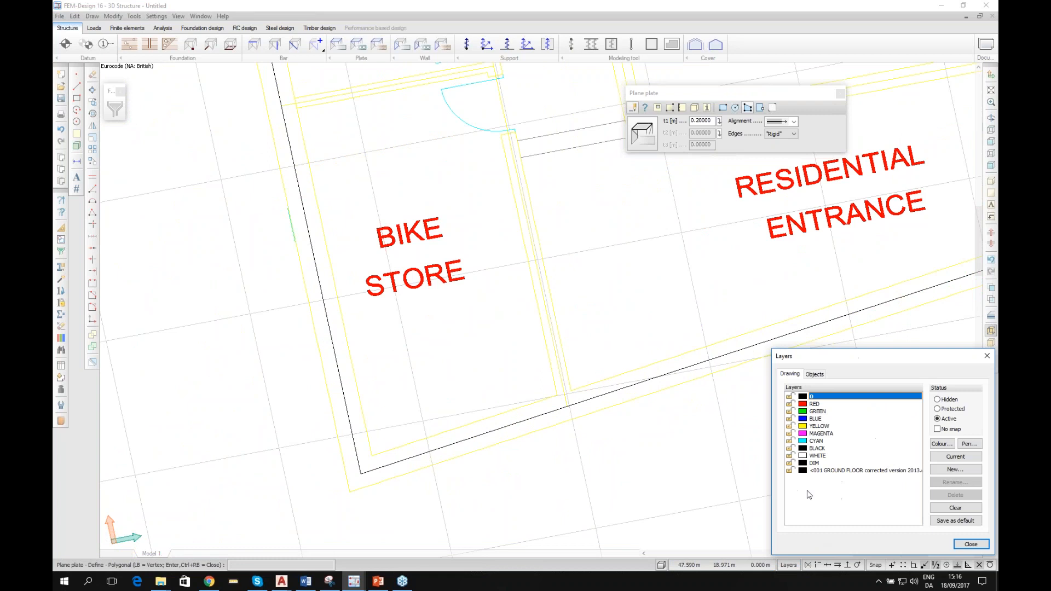
click(832, 473)
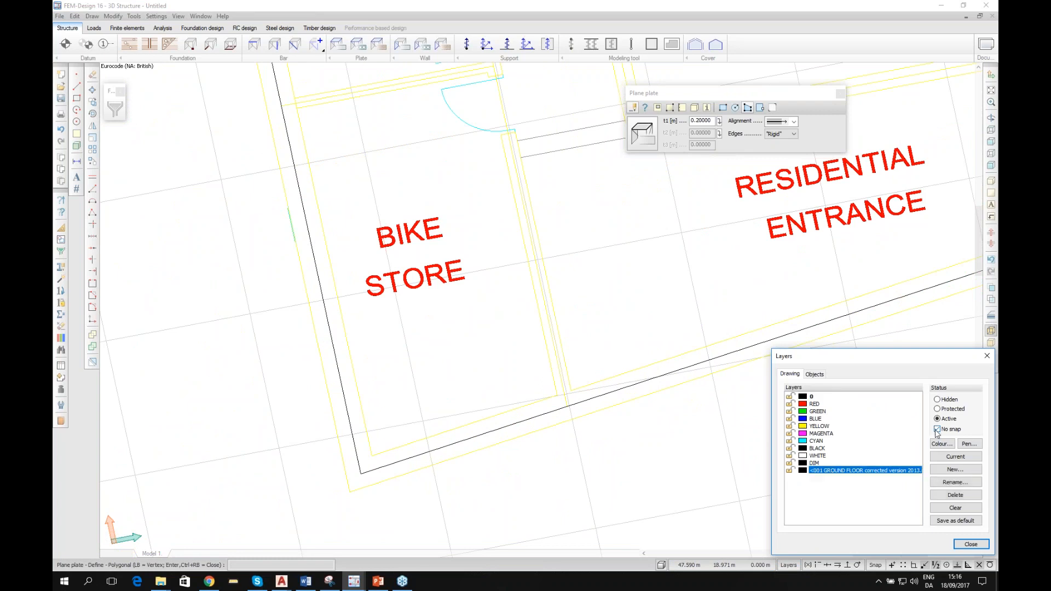
key(Escape)
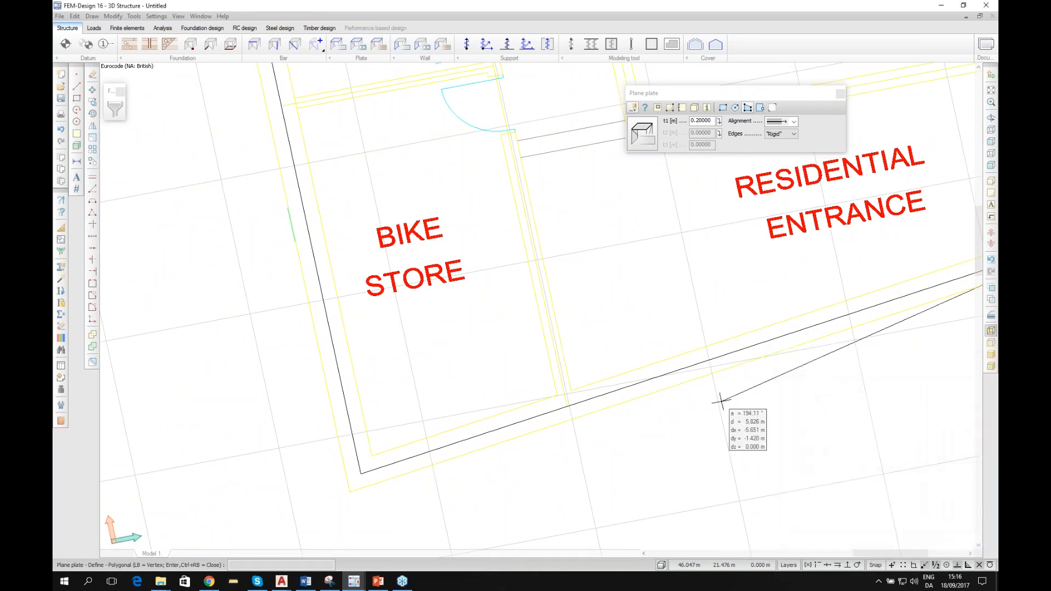
click(361, 474)
Step: Close the plate polygon at its starting outline corner beside BINS and finish the Plane plate command
scroll(411, 339, down, 3)
middle_drag(372, 199, 442, 463)
middle_drag(390, 98, 457, 382)
scroll(365, 222, up, 2)
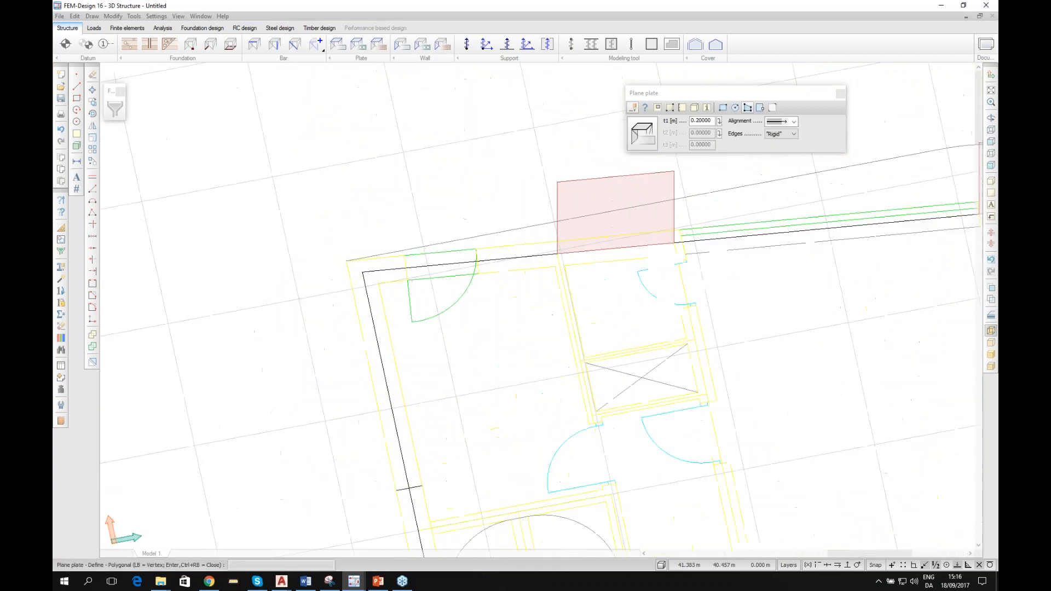
scroll(363, 273, up, 5)
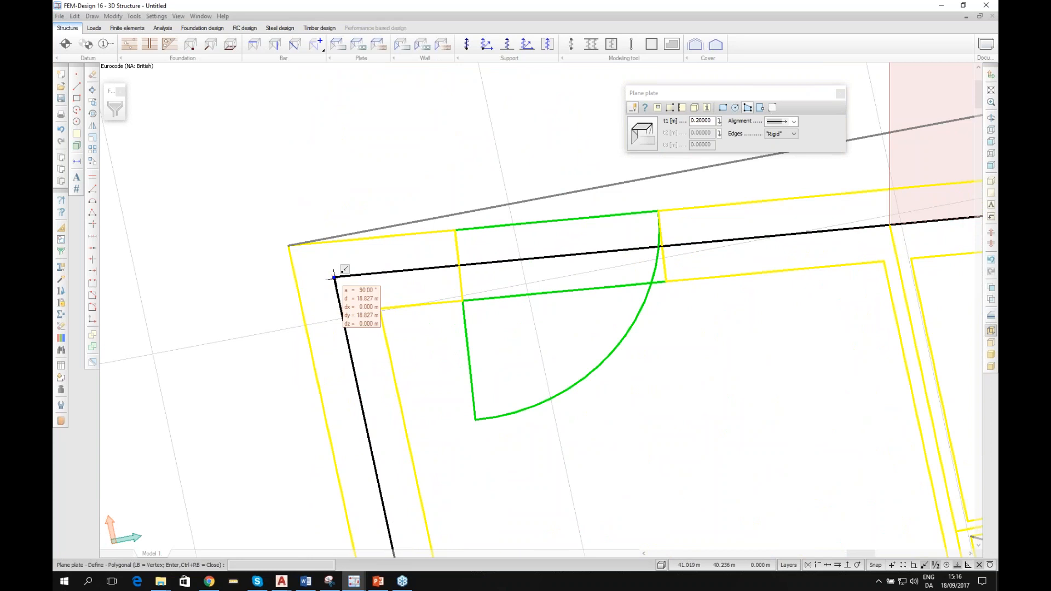
click(334, 277)
scroll(263, 244, down, 3)
scroll(265, 249, down, 2)
key(Escape)
scroll(531, 270, down, 2)
shift+middle_drag(621, 308, 440, 249)
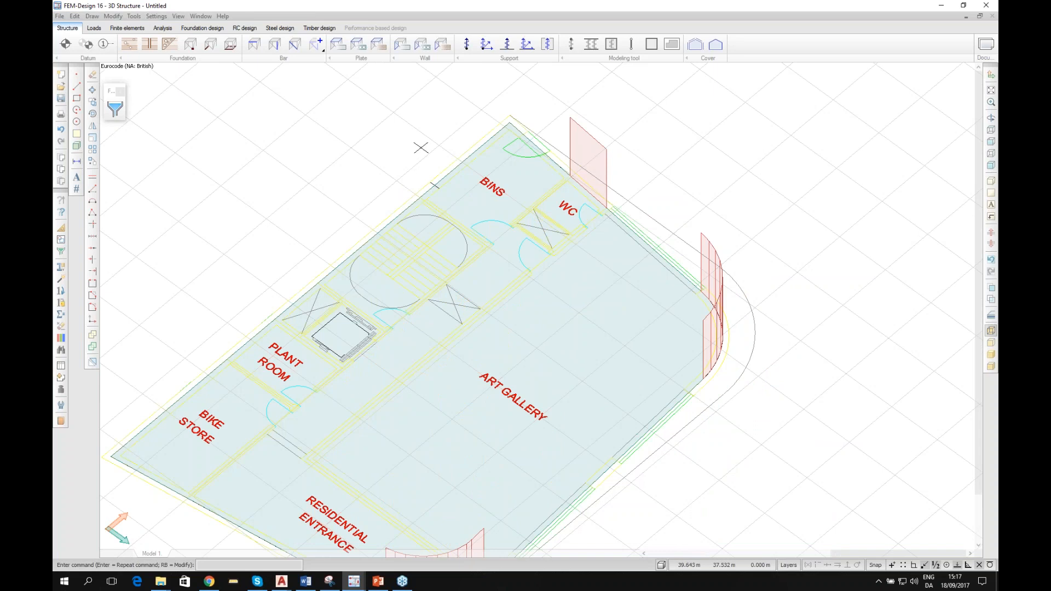
Step: Generate the finite element mesh for the plate and walls, and examine it where the plate meets the curved corner walls
click(128, 28)
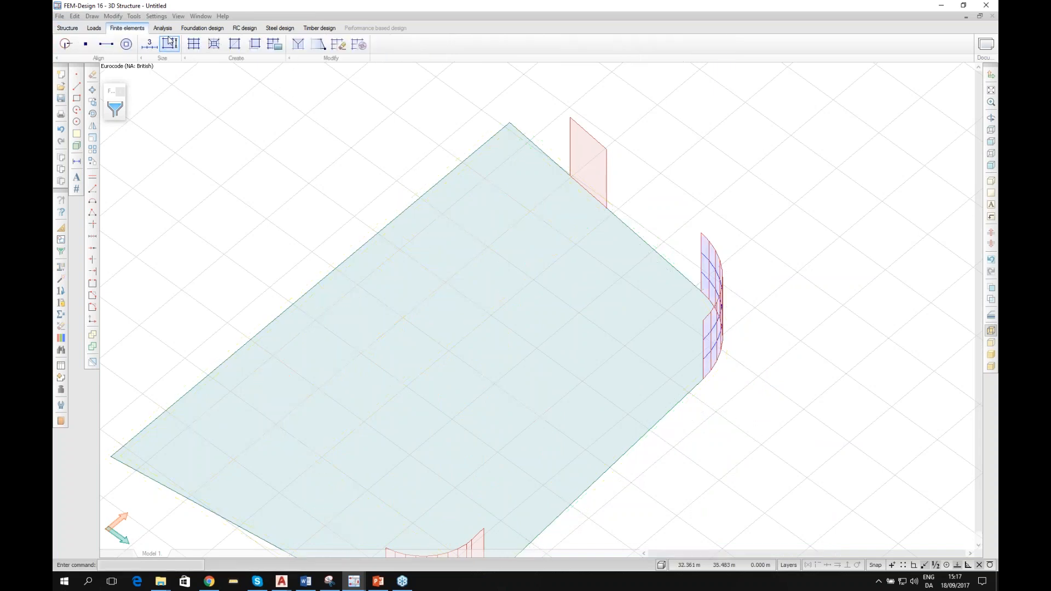
click(193, 44)
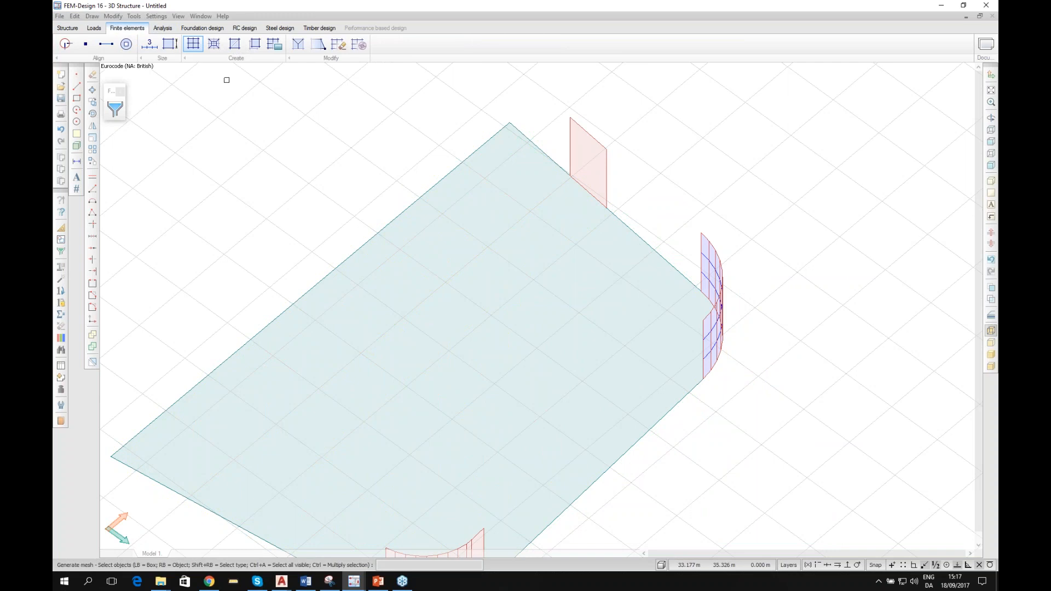
drag(710, 388, 400, 82)
drag(470, 488, 286, 379)
scroll(341, 388, up, 2)
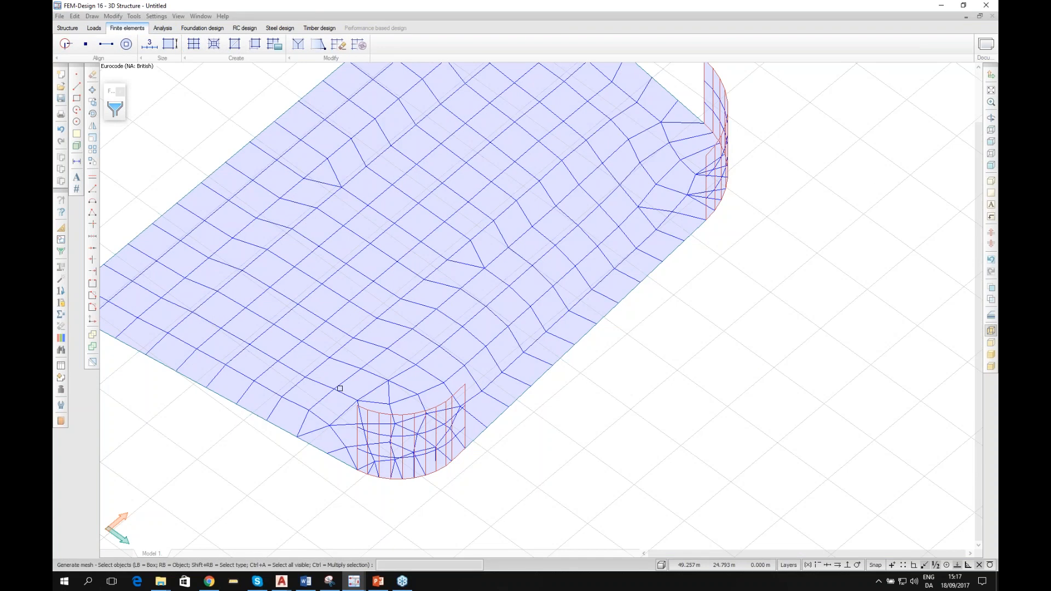
alt+middle_drag(337, 402, 486, 336)
middle_drag(513, 257, 387, 304)
scroll(487, 307, up, 2)
scroll(491, 332, up, 5)
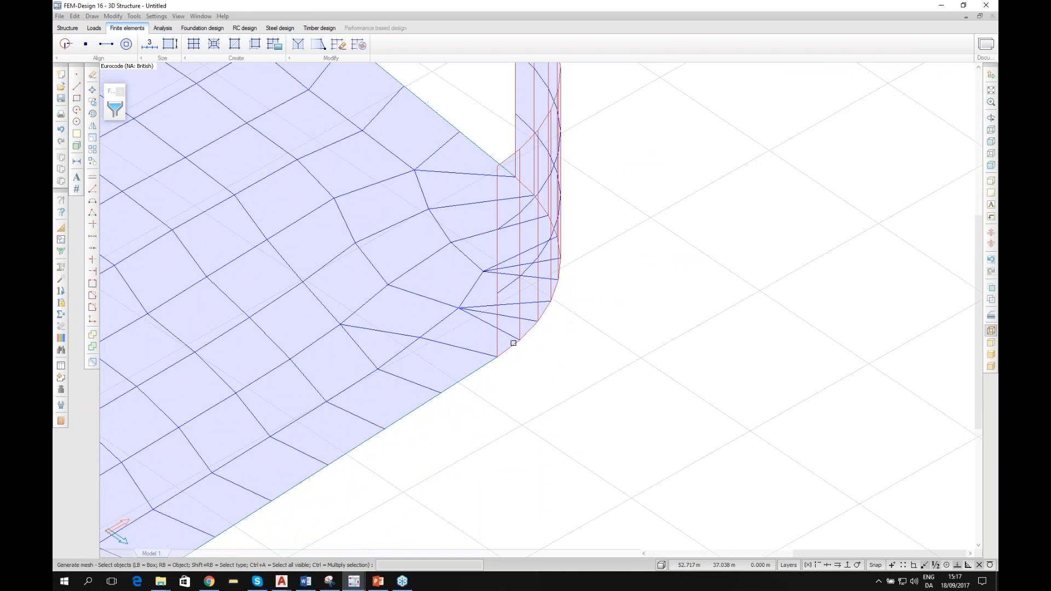
Step: Examine the slab's finite element mesh from several angles, especially around the curved corner walls
alt+middle_drag(420, 305, 524, 294)
scroll(525, 297, down, 6)
scroll(525, 295, down, 4)
alt+middle_drag(343, 325, 365, 376)
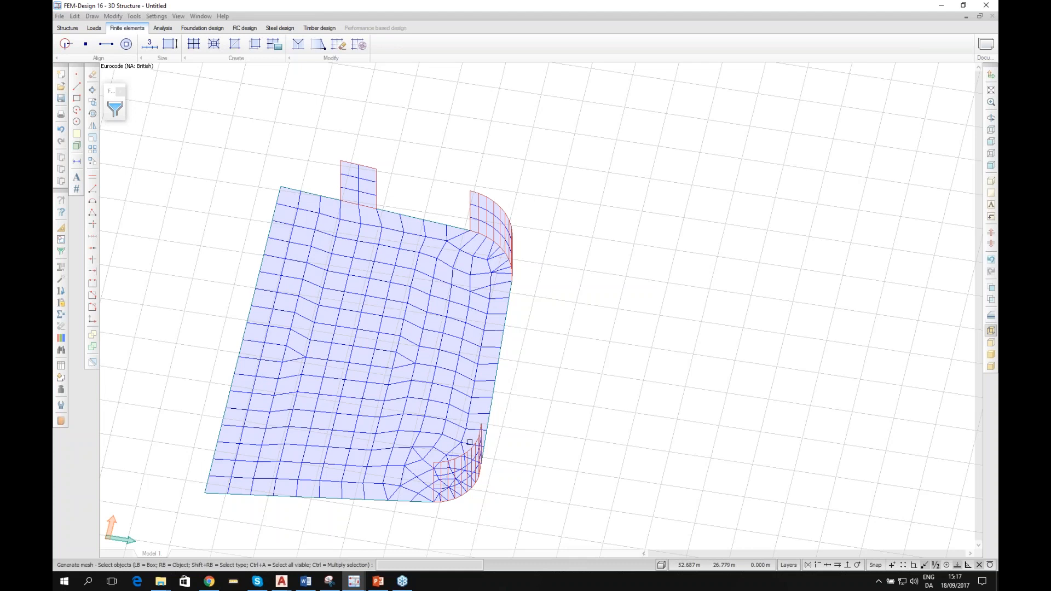
middle_drag(454, 423, 385, 372)
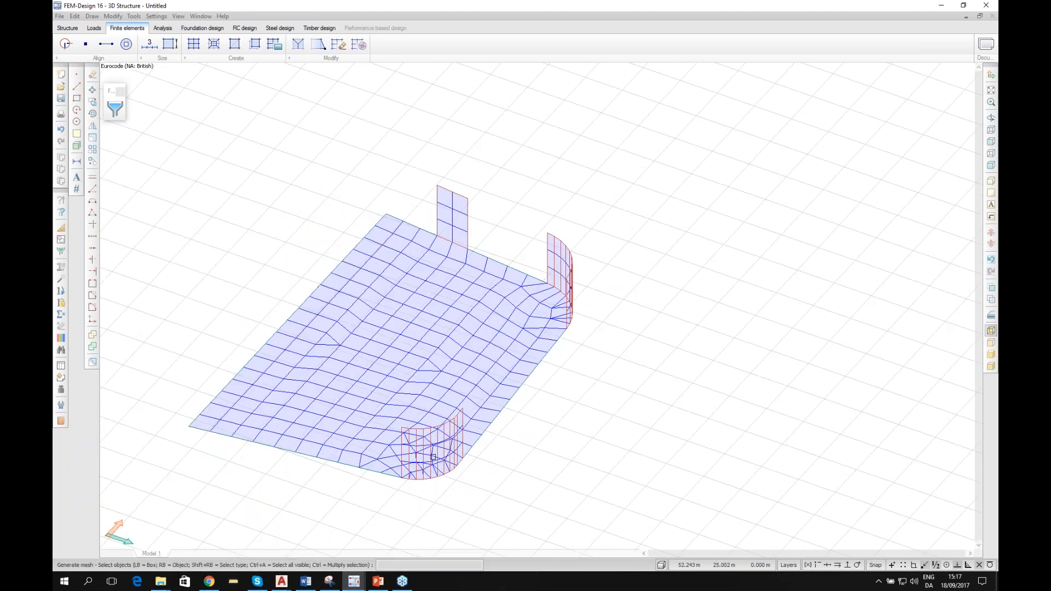
scroll(433, 458, up, 4)
middle_drag(414, 445, 560, 452)
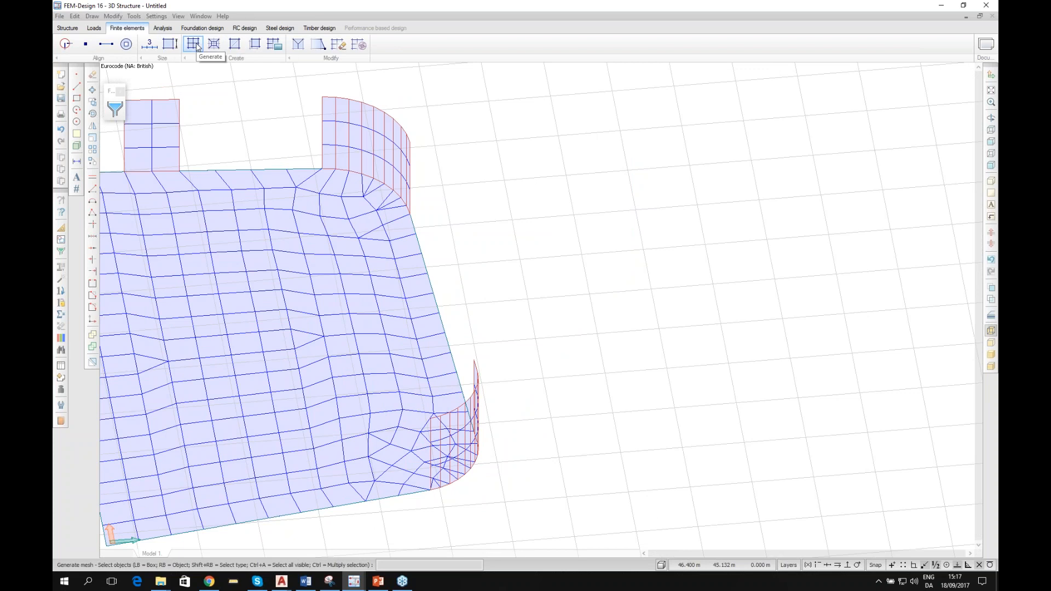
scroll(467, 248, down, 1)
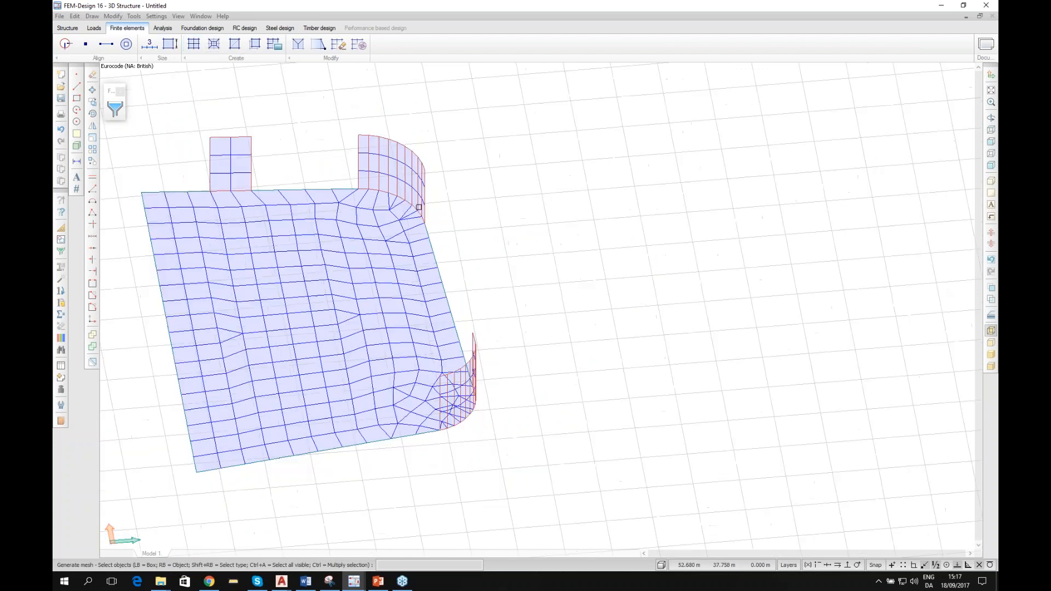
alt+middle_drag(467, 326, 361, 321)
middle_drag(339, 164, 410, 207)
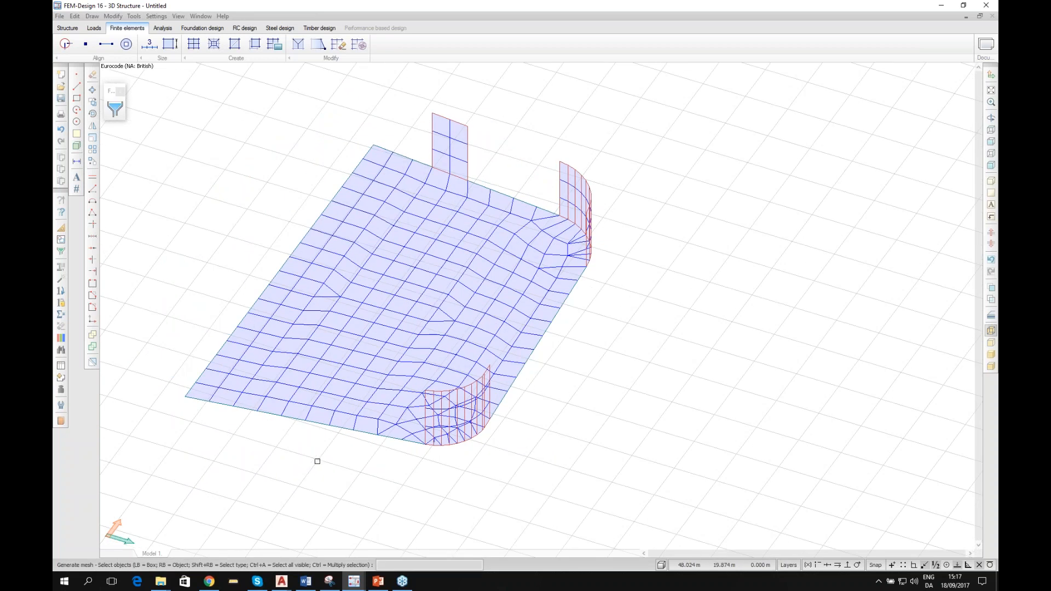
middle_drag(310, 319, 444, 389)
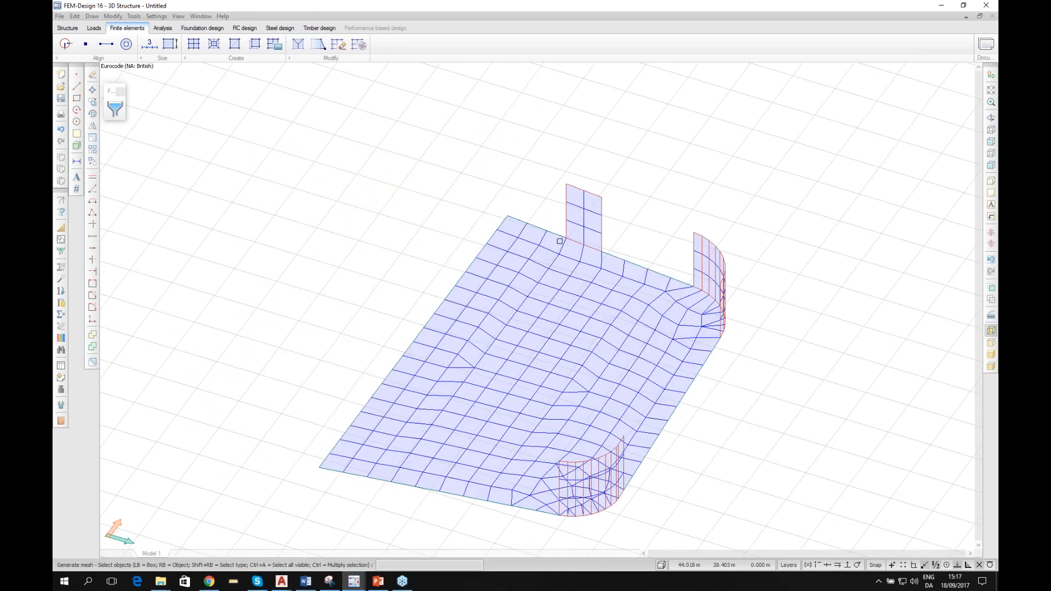
Step: Unhide the 001 GROUND FLOOR drawing layer and return to the structural model
click(789, 565)
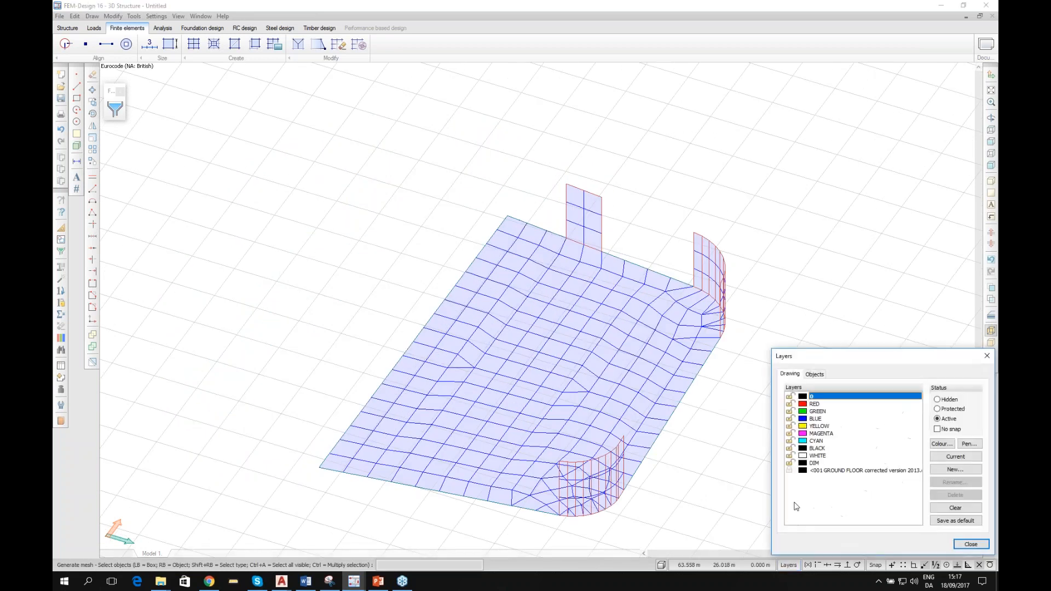
click(790, 472)
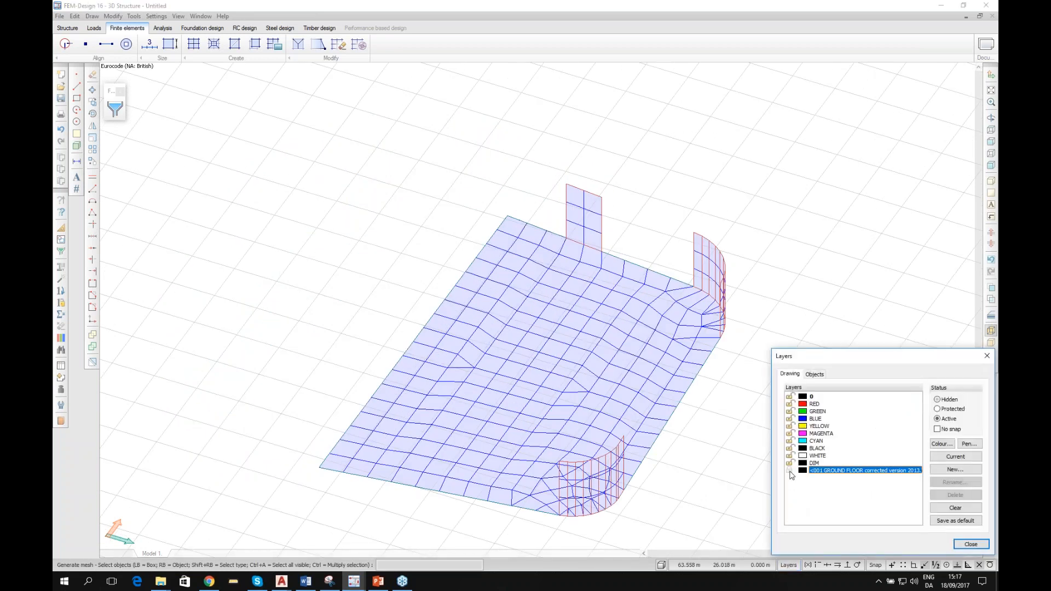
click(971, 544)
click(66, 28)
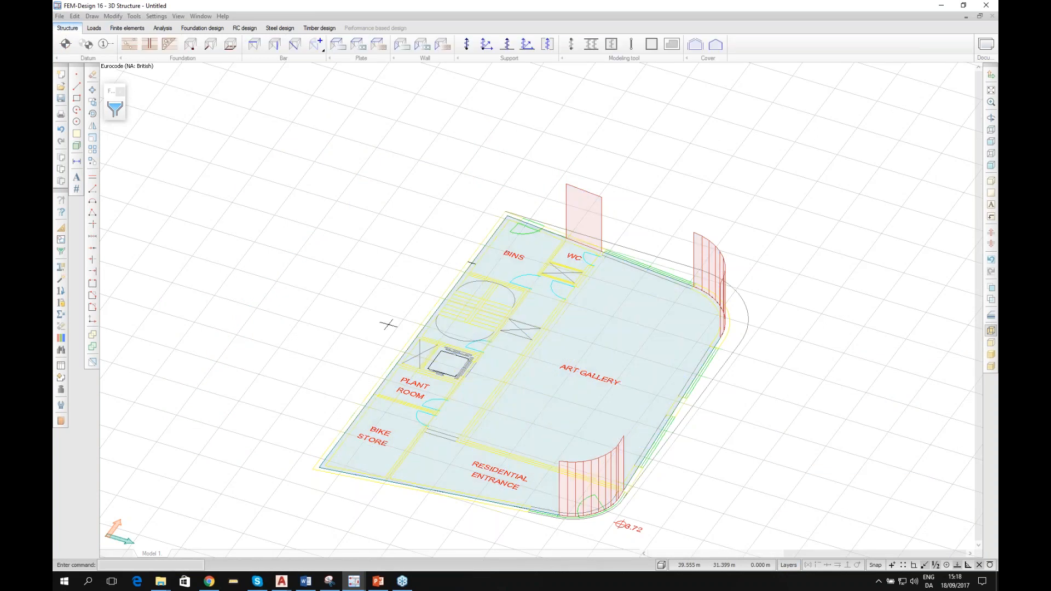
Step: Examine the slab and walls against the ground floor drawing in plan and isometric views
middle_drag(391, 328, 469, 389)
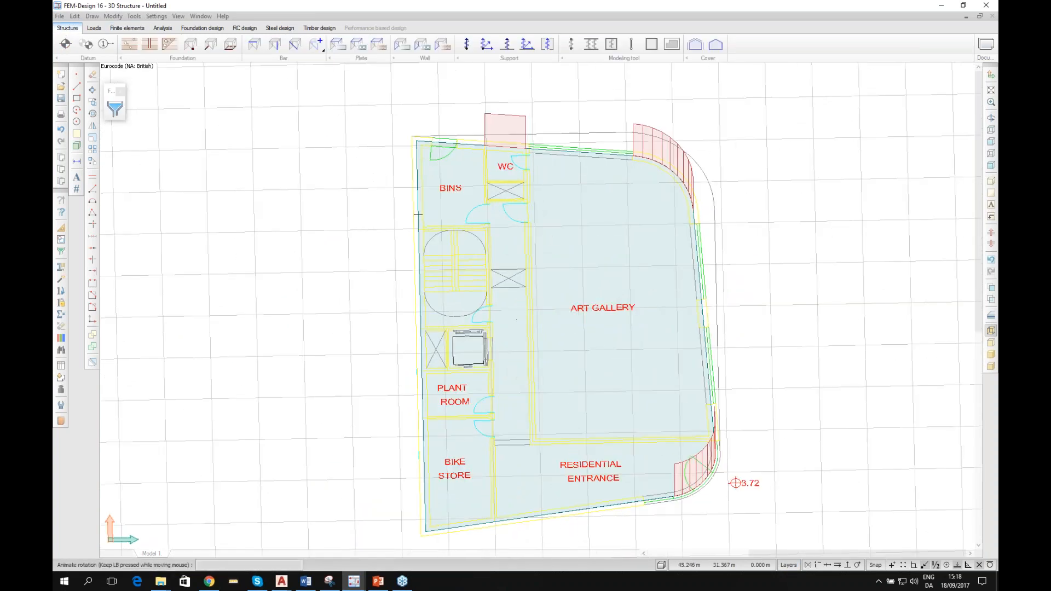
middle_drag(520, 323, 492, 318)
middle_drag(674, 341, 560, 240)
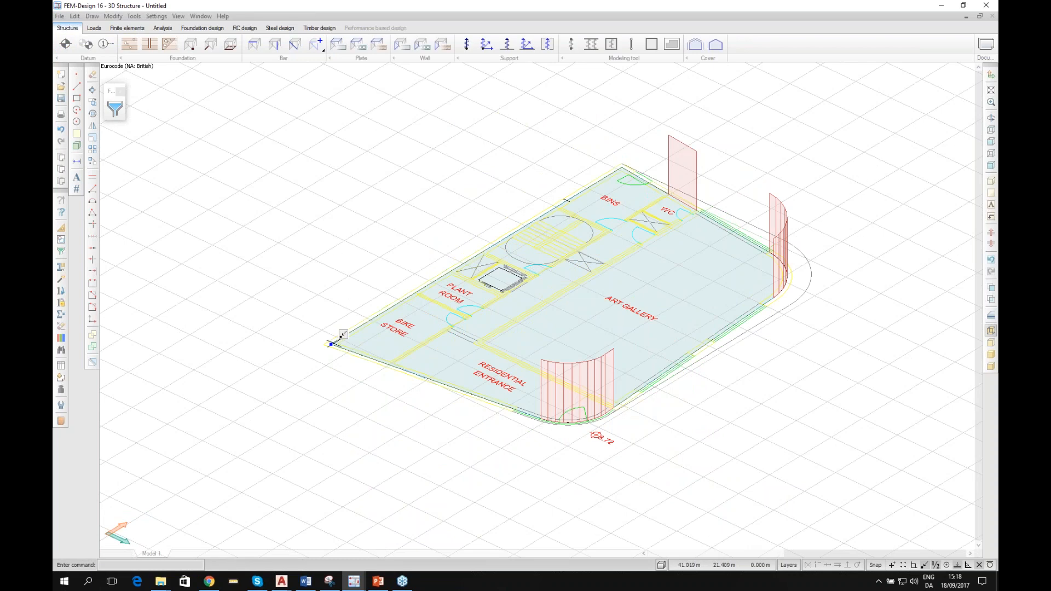
scroll(624, 397, up, 1)
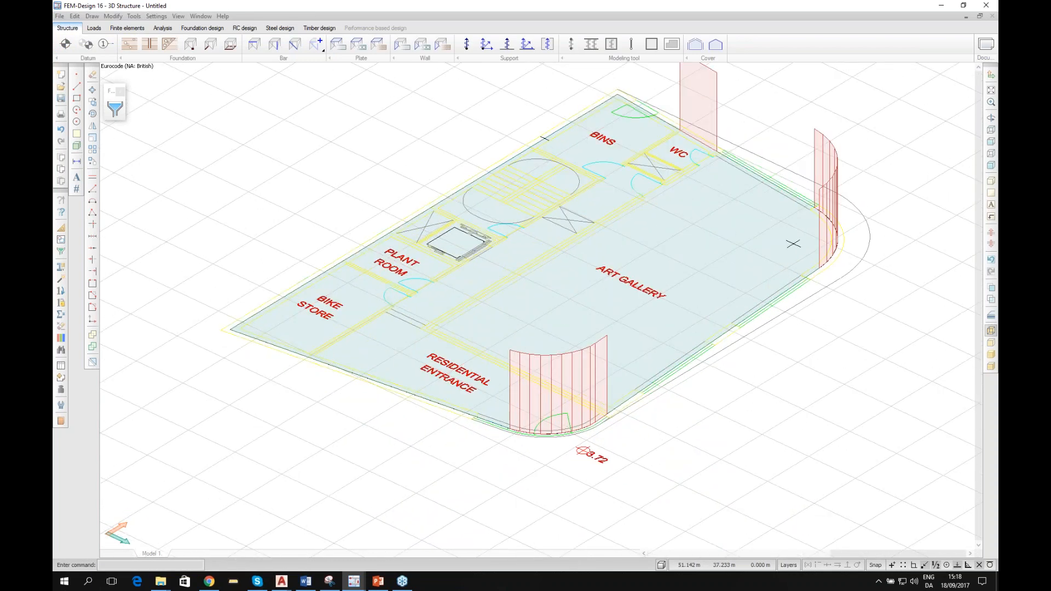
middle_drag(734, 222, 740, 273)
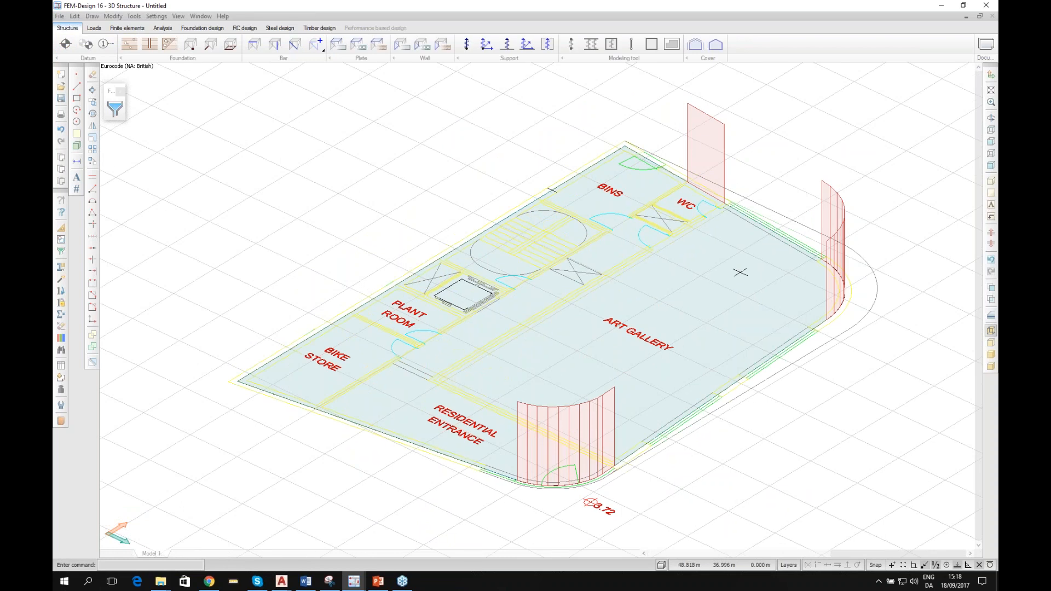
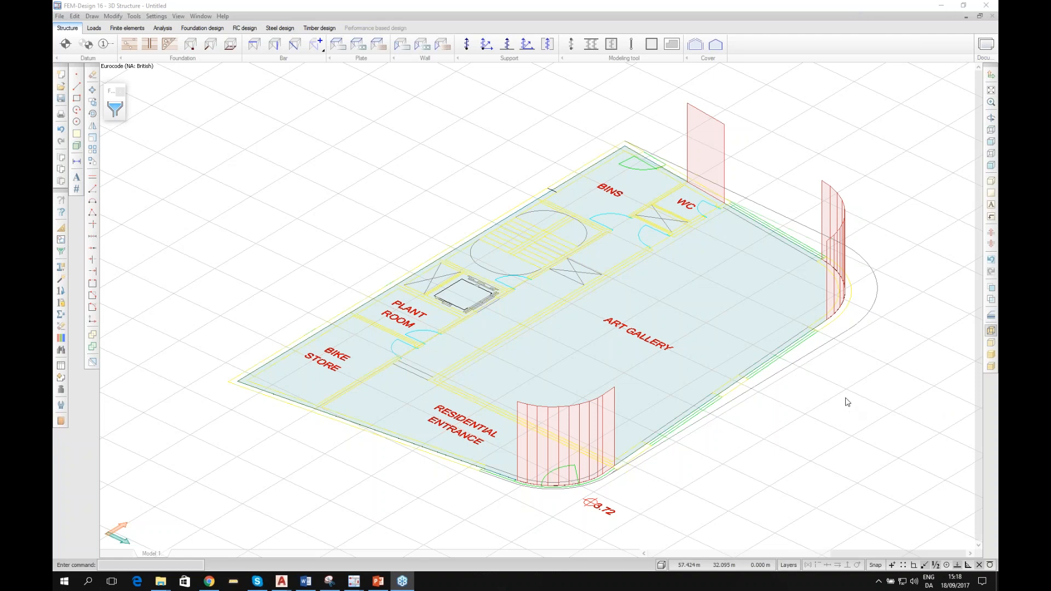
click(315, 5)
scroll(502, 277, down, 6)
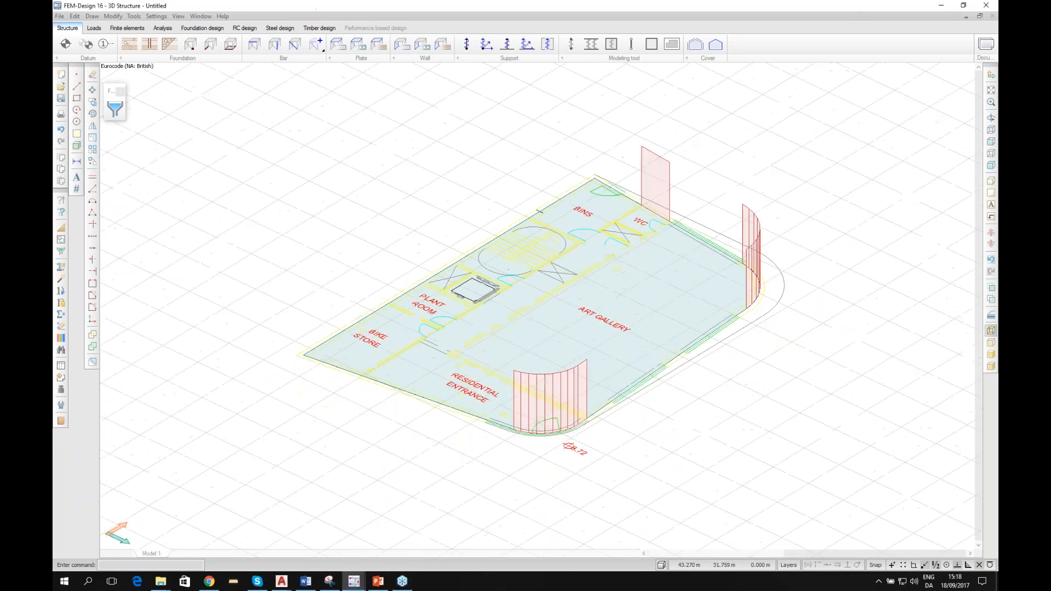
shift+middle_drag(502, 276, 537, 327)
shift+middle_drag(540, 261, 486, 317)
middle_drag(550, 335, 508, 279)
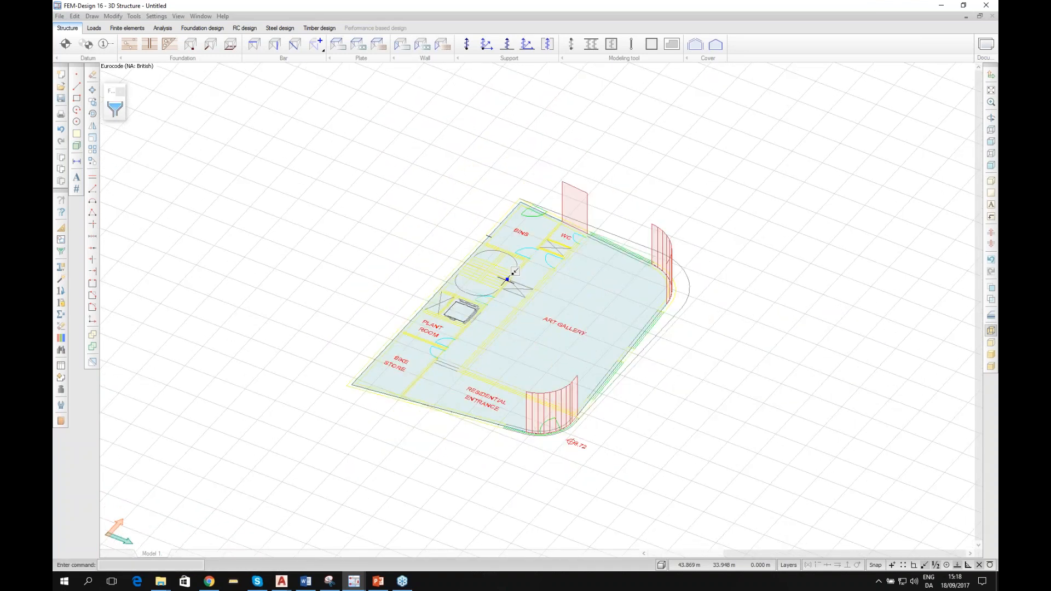
scroll(384, 361, down, 2)
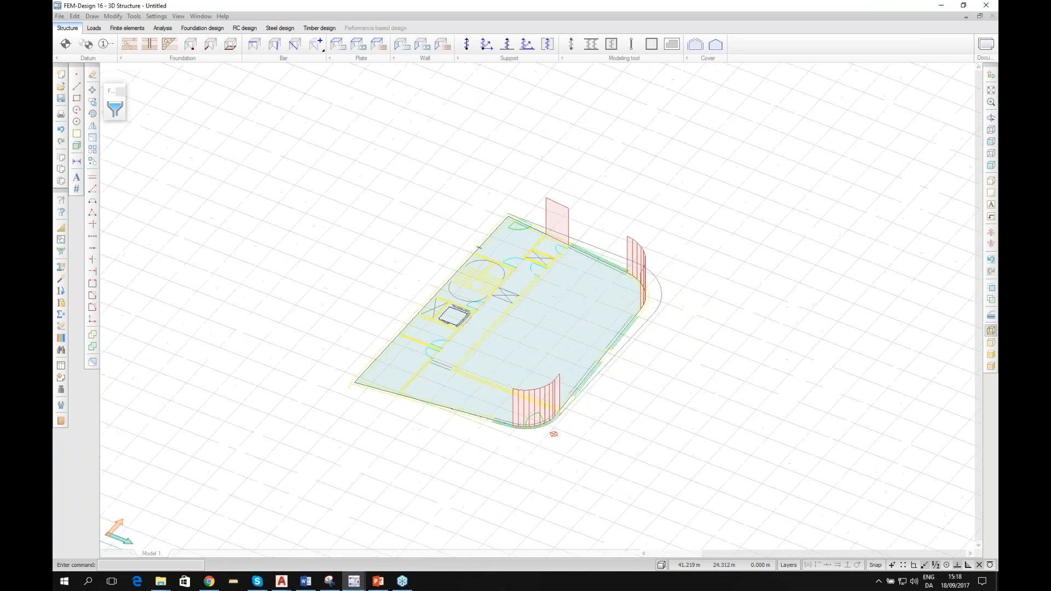
Step: Switch to the open Building H Preliminary.str model and bring the whole meshed building into view
mouse_move(360, 582)
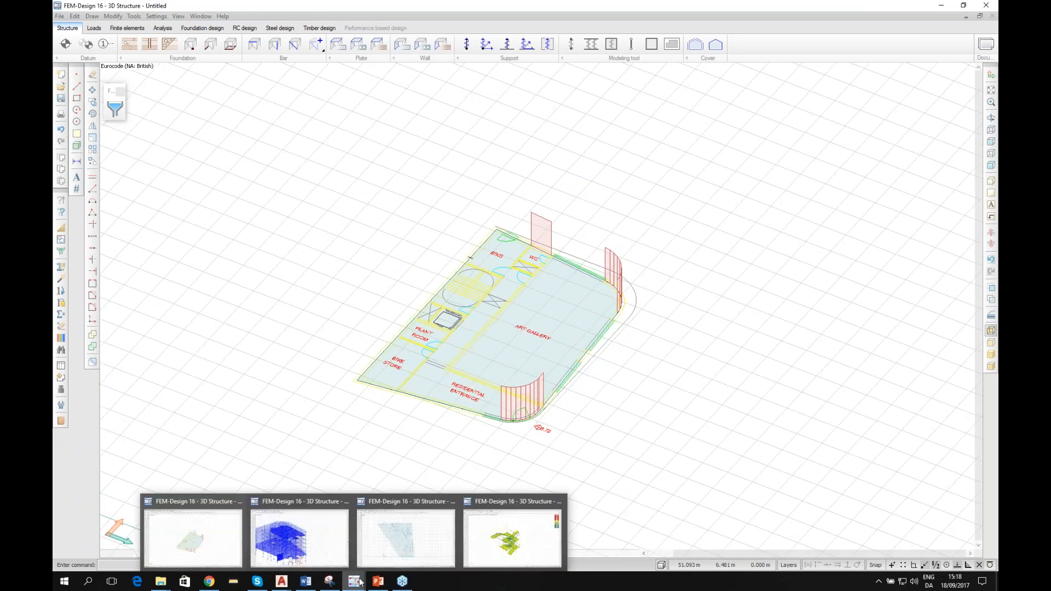
click(303, 545)
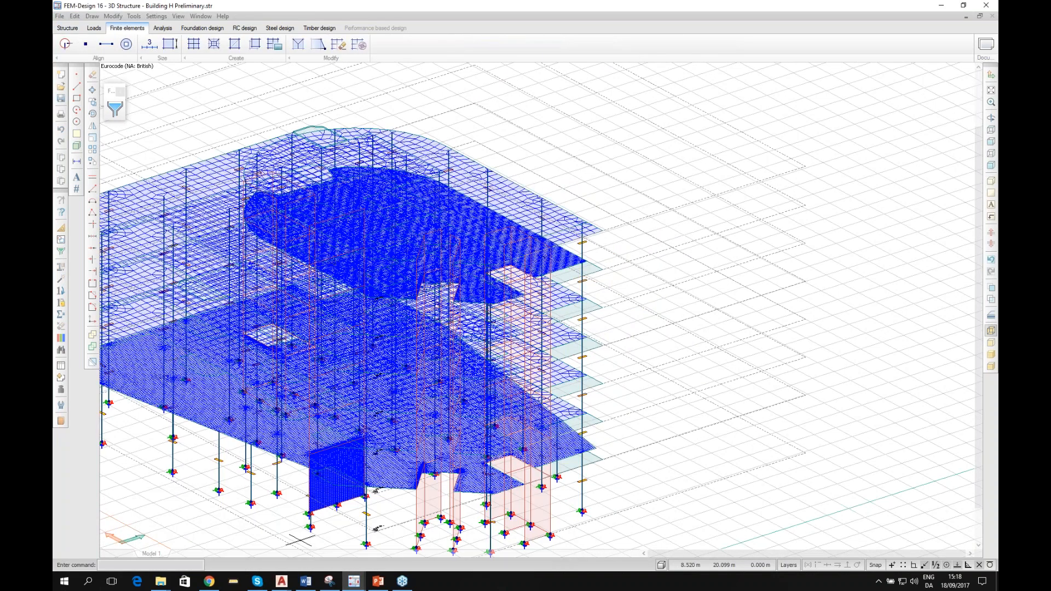
scroll(515, 312, down, 3)
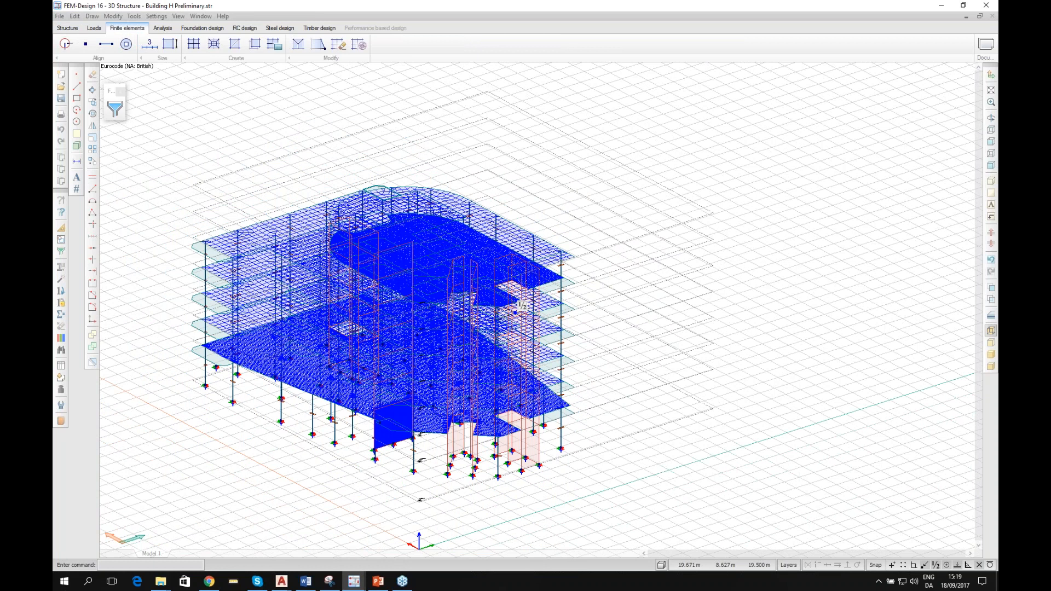
Step: Examine the dense mesh along the top edge of the lower wall where it meets the slab
scroll(368, 406, up, 6)
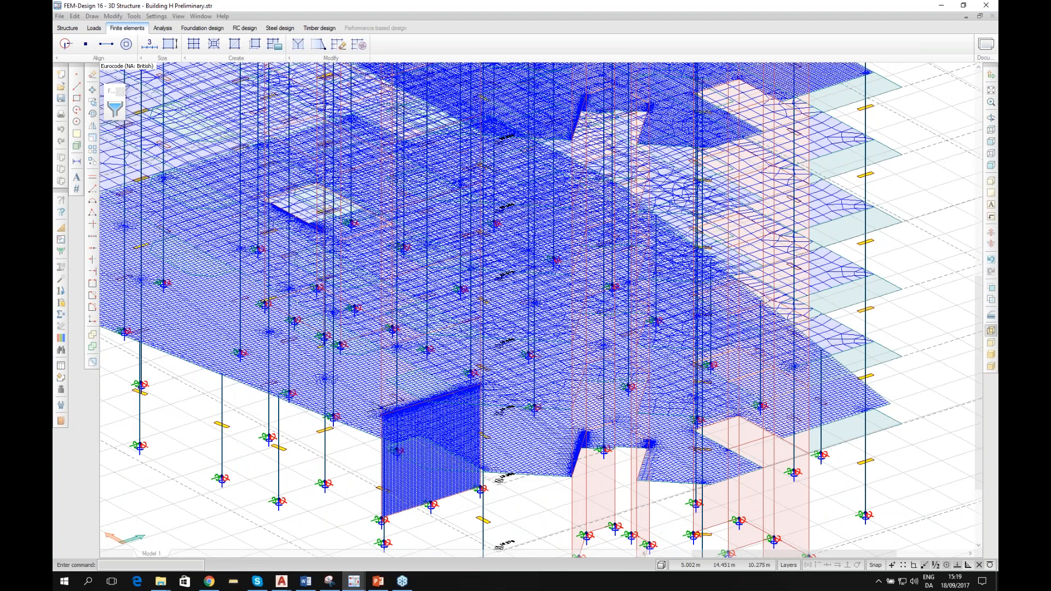
scroll(401, 398, down, 4)
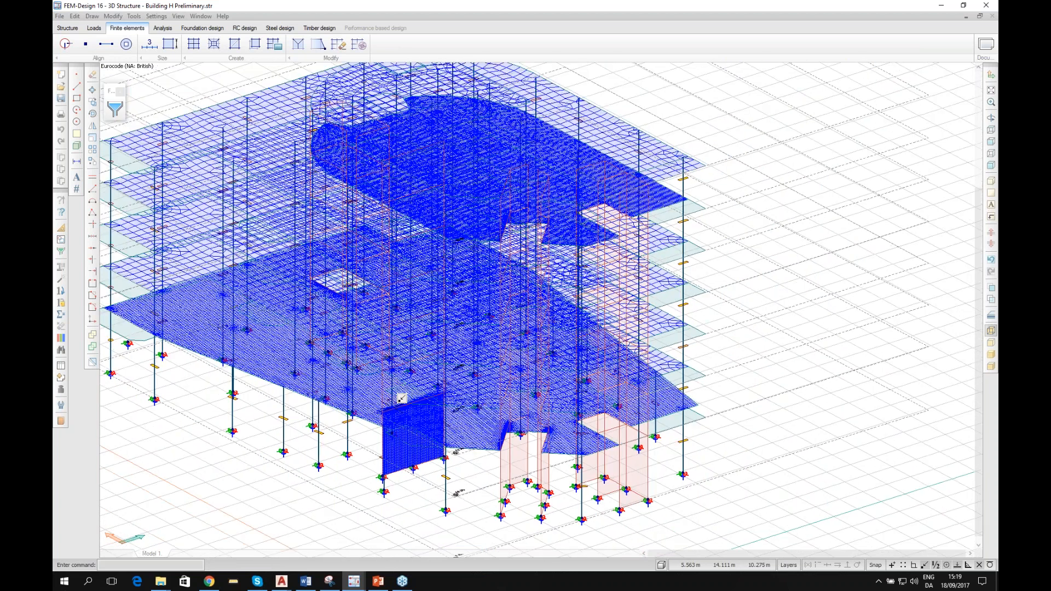
scroll(402, 398, down, 2)
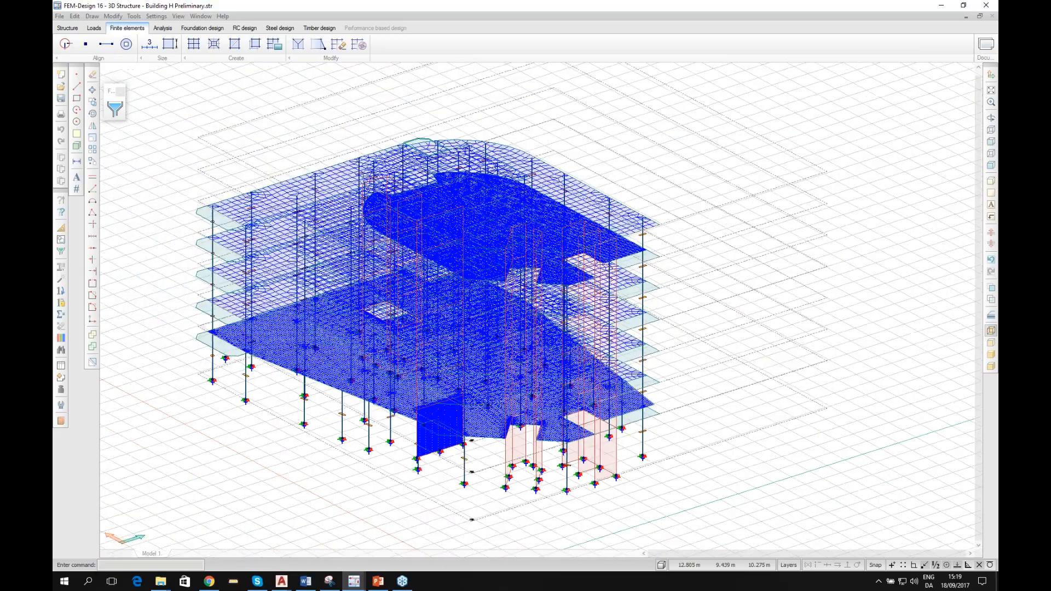
scroll(405, 394, up, 4)
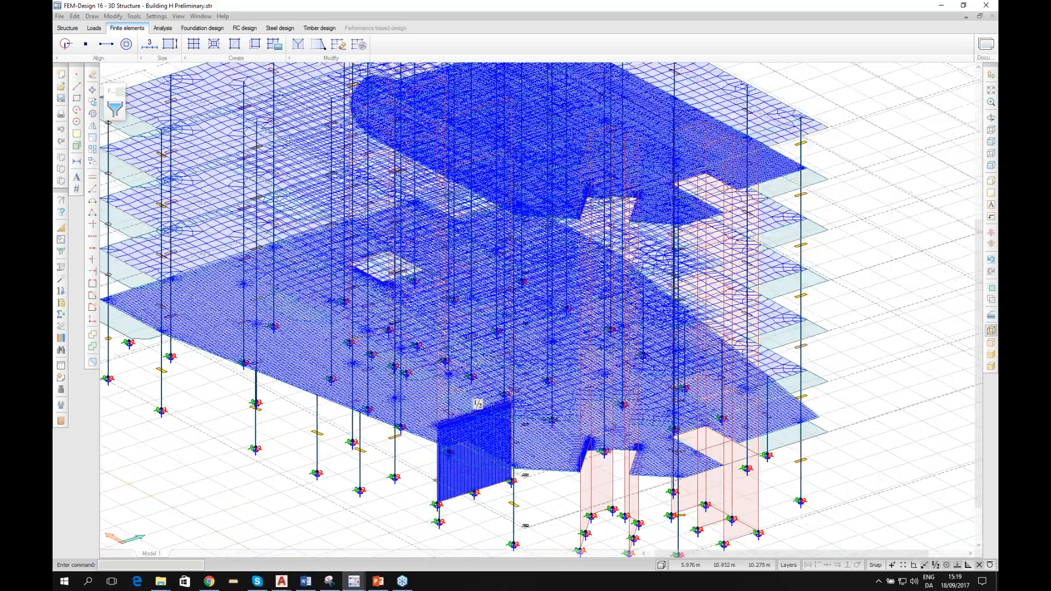
scroll(416, 400, up, 2)
scroll(449, 425, up, 4)
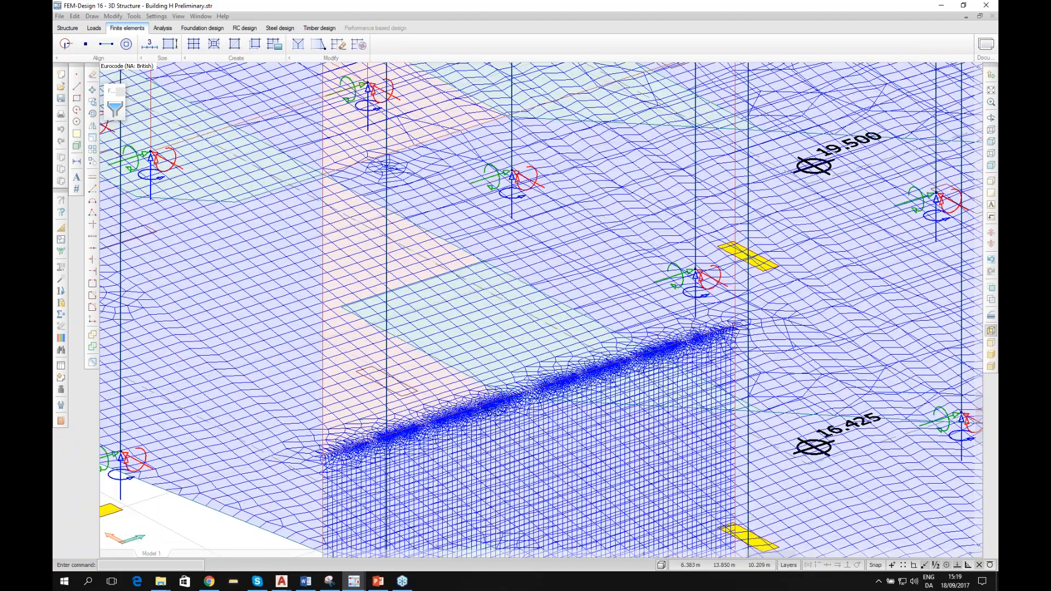
scroll(443, 420, down, 2)
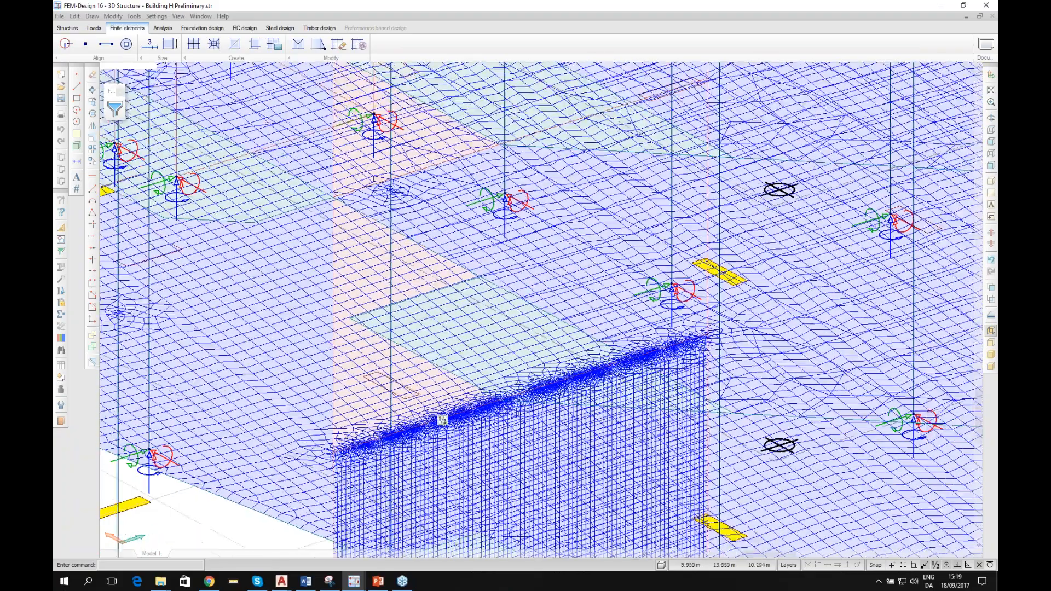
scroll(442, 420, down, 2)
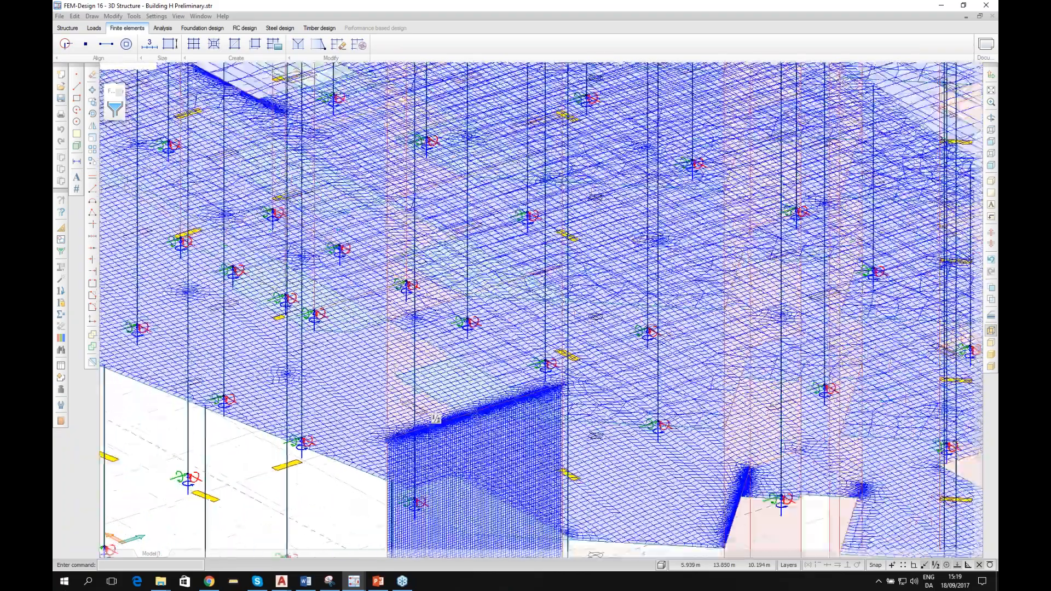
scroll(435, 419, down, 2)
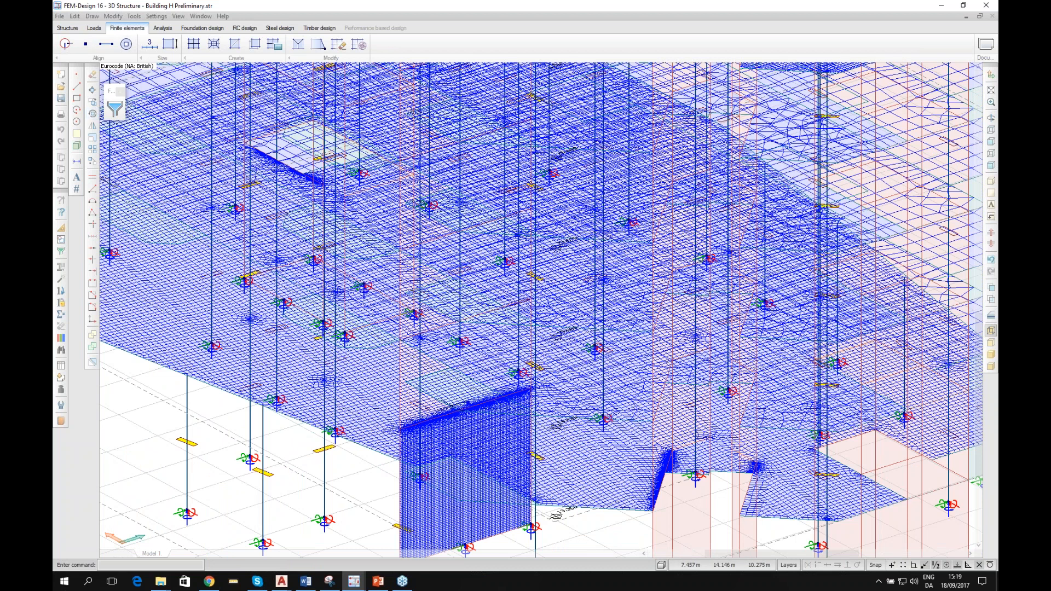
scroll(418, 438, up, 3)
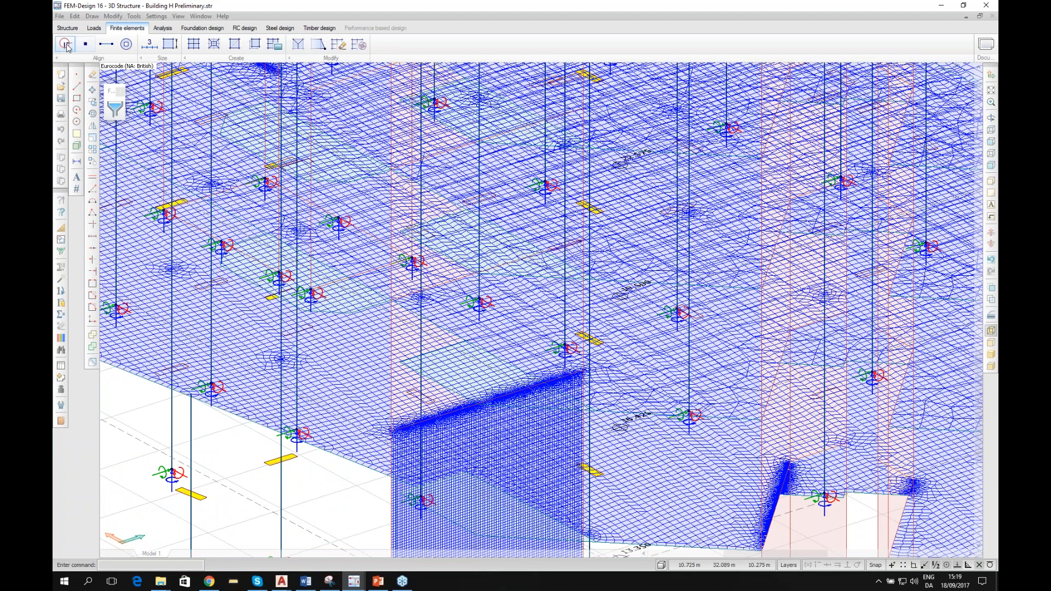
Step: Display the structural geometry without the mesh and inspect the wall corner at the slab junction up close
click(66, 28)
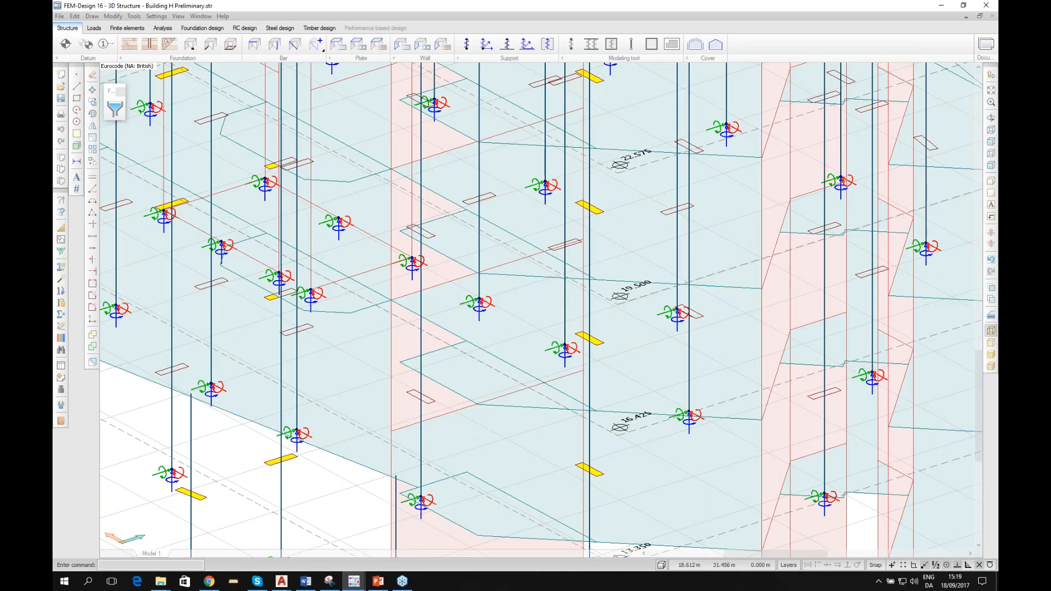
scroll(386, 423, up, 5)
scroll(387, 423, up, 5)
scroll(353, 439, up, 5)
scroll(353, 425, up, 5)
middle_drag(411, 395, 295, 452)
scroll(291, 451, down, 2)
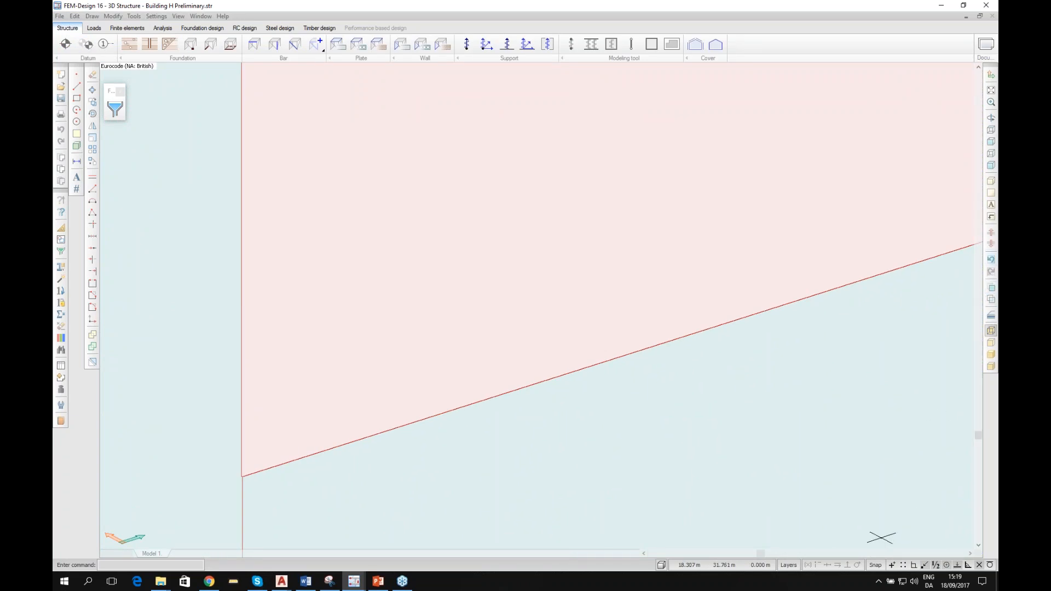
Step: Hide the Plates object layer and inspect the edges where the upper and lower walls meet
click(789, 565)
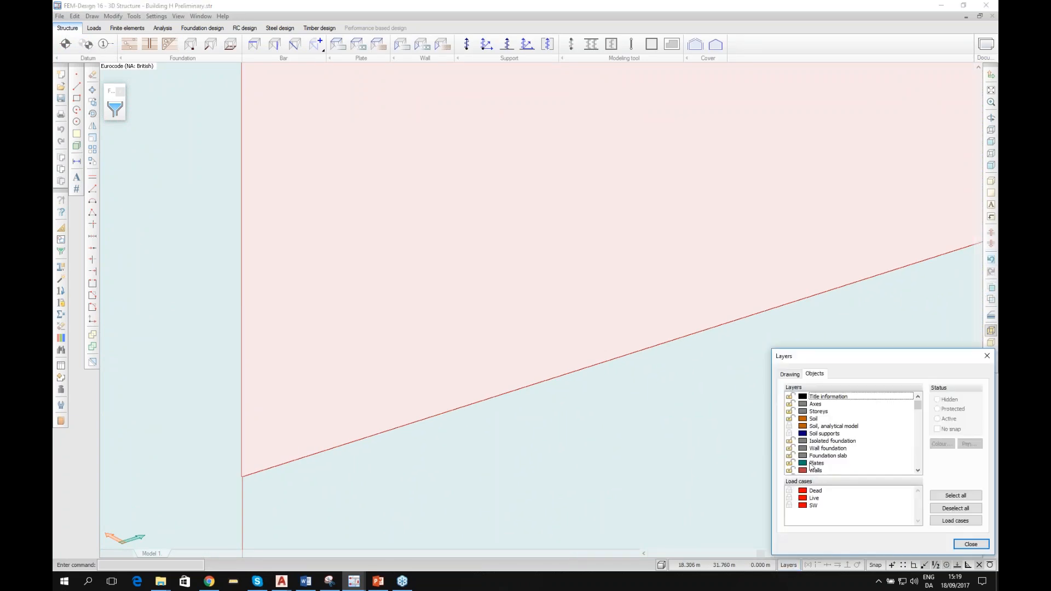
click(791, 464)
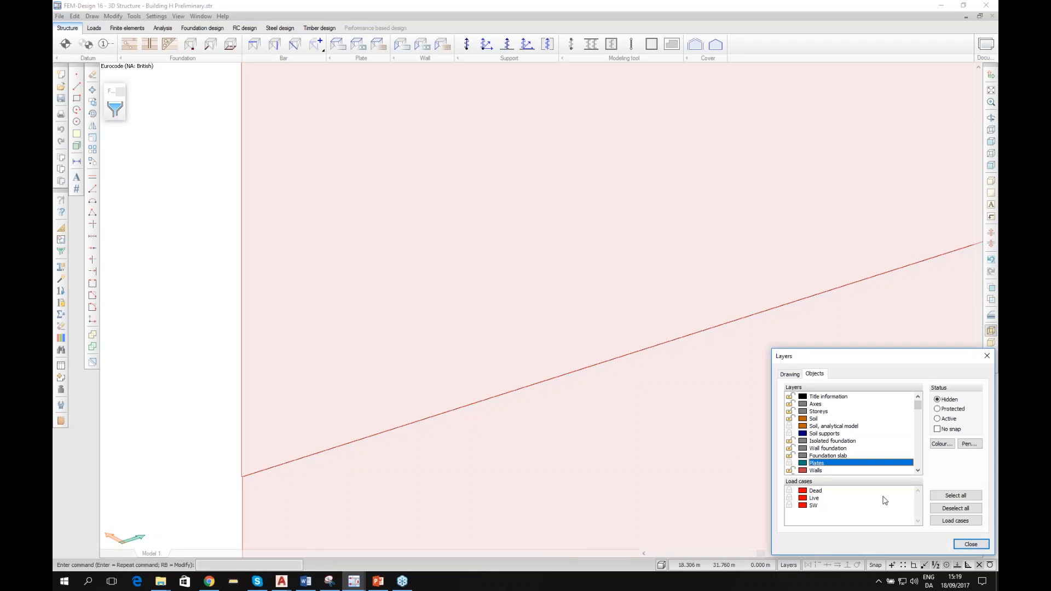
click(970, 544)
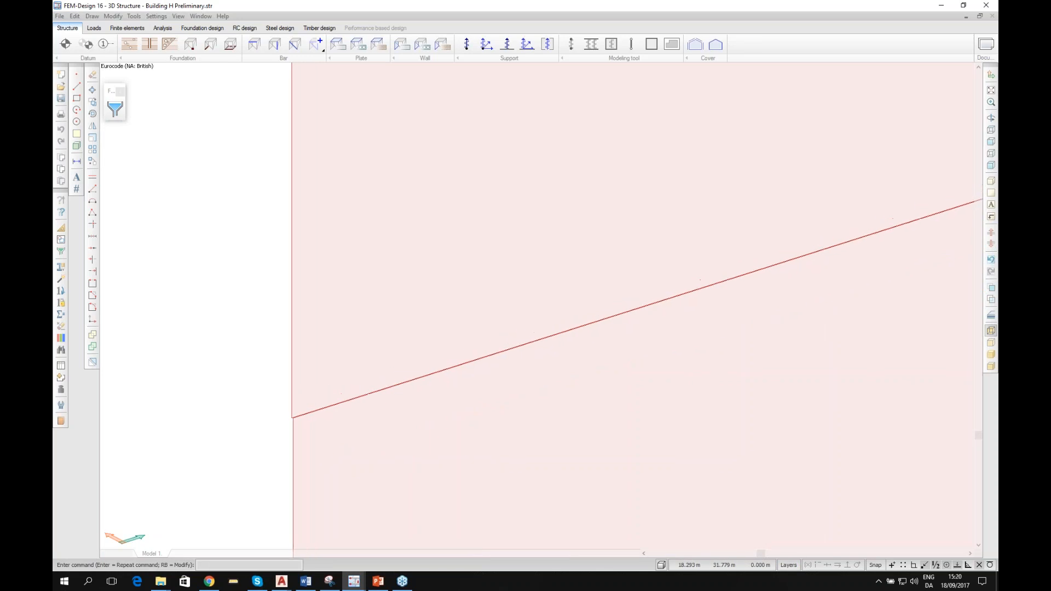
middle_drag(318, 396, 254, 442)
scroll(341, 379, down, 5)
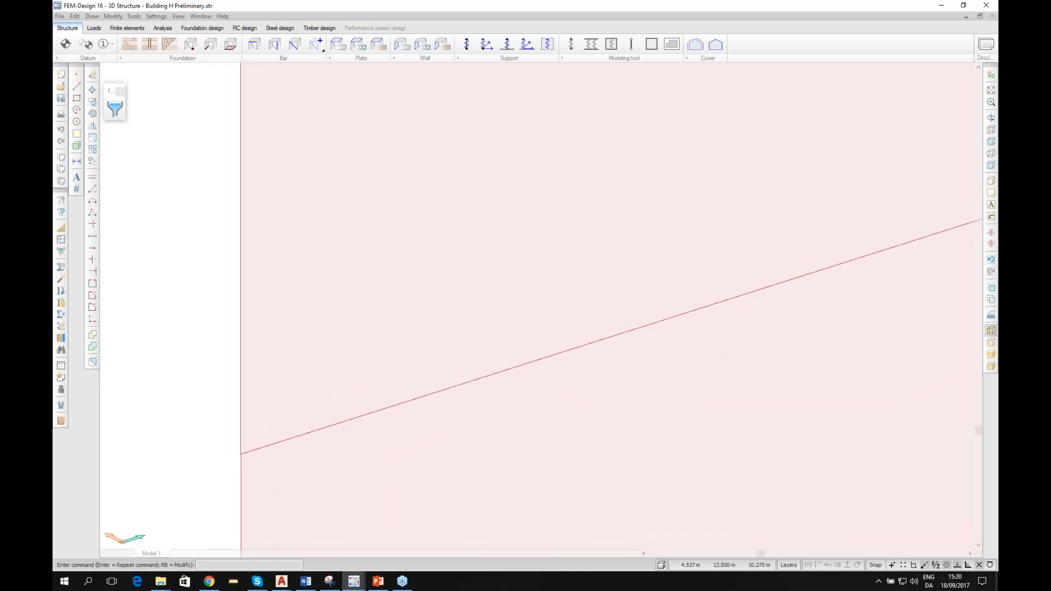
Step: Examine where the upper and lower walls meet, from the close-up edge out to the surrounding storeys, columns and supports
scroll(342, 389, down, 5)
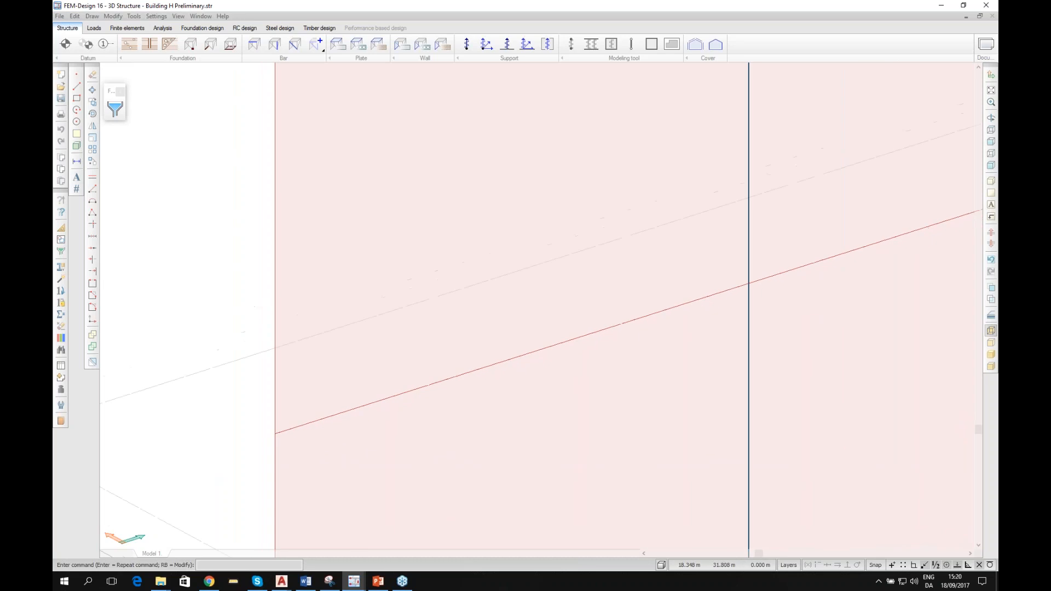
scroll(296, 399, down, 3)
middle_drag(298, 352, 331, 386)
scroll(334, 388, down, 6)
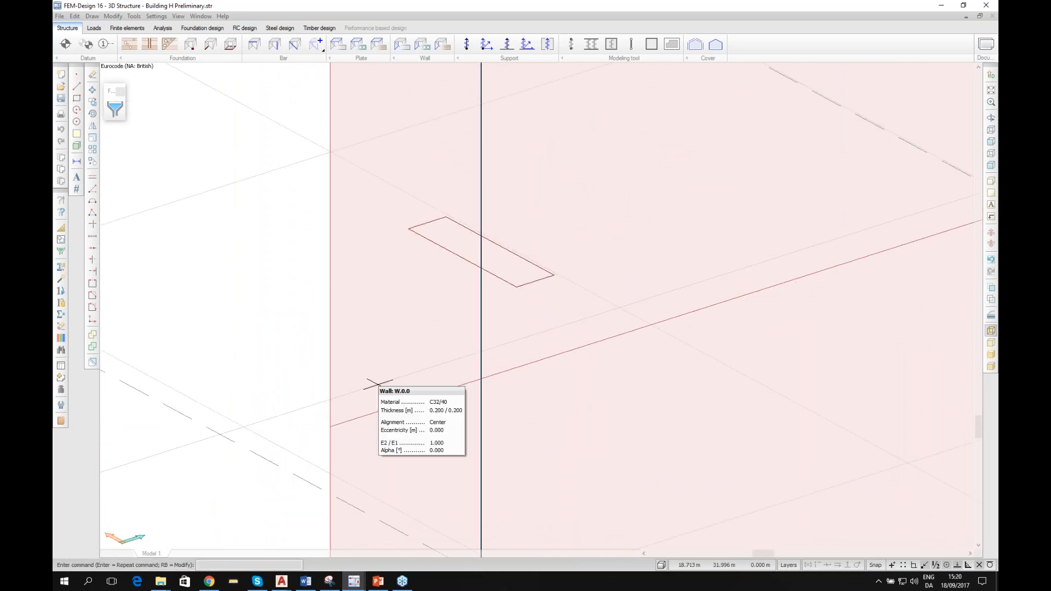
scroll(386, 423, down, 3)
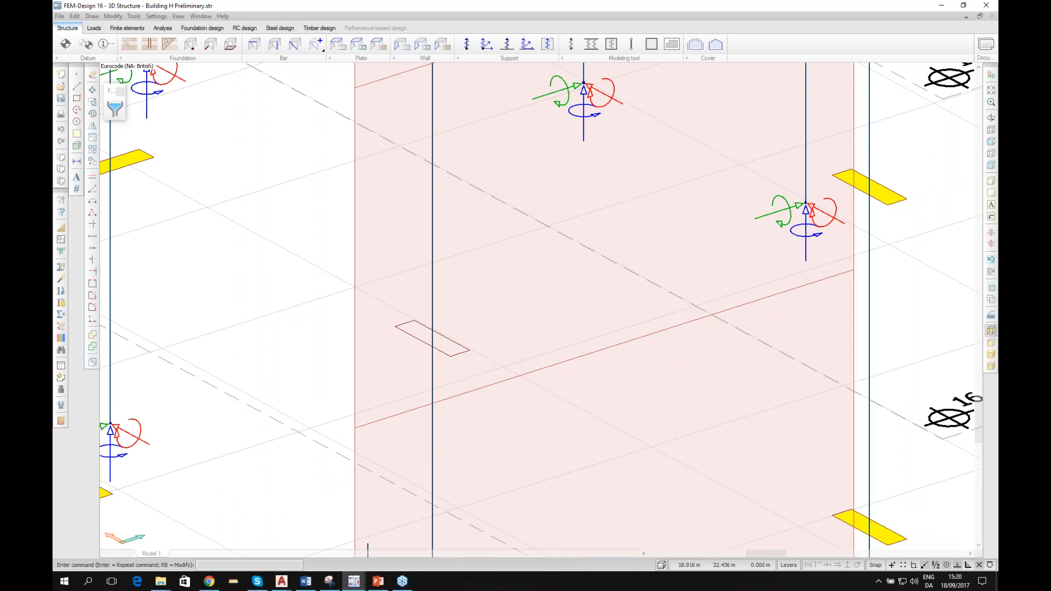
scroll(374, 395, down, 5)
scroll(374, 395, up, 3)
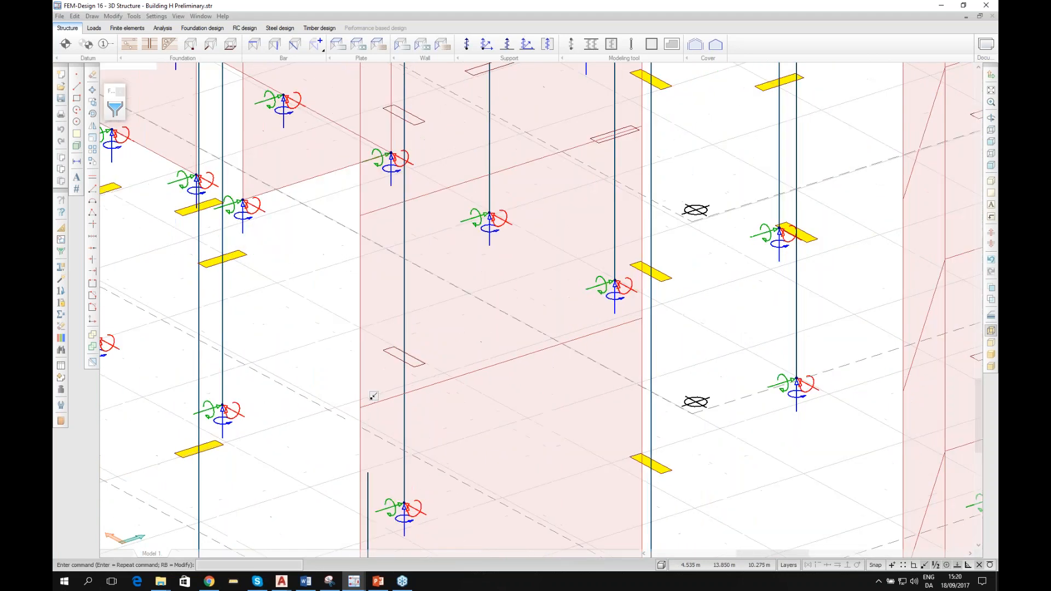
scroll(374, 396, down, 5)
scroll(374, 395, up, 2)
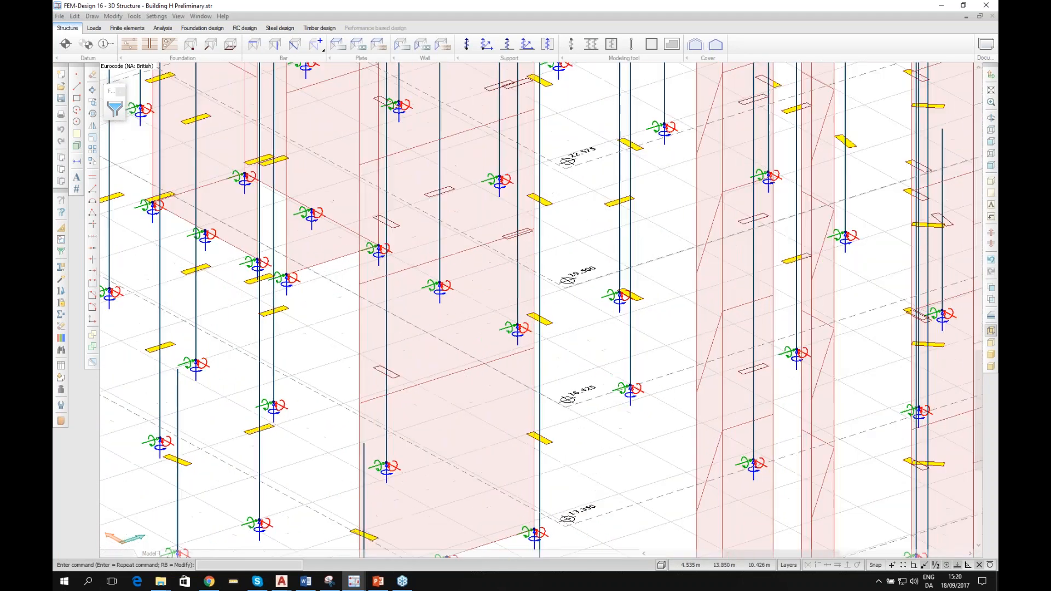
Step: Inspect the corner at the end of the horizontal joint between the stacked walls up close, along with its adjoining wall panels
scroll(359, 401, up, 3)
scroll(359, 407, up, 5)
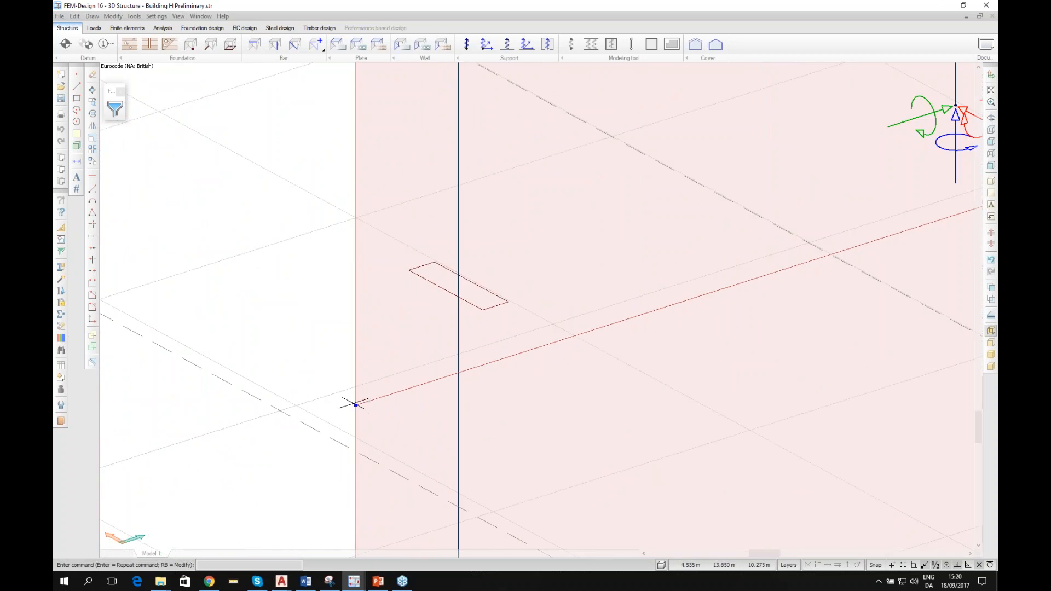
scroll(356, 405, up, 2)
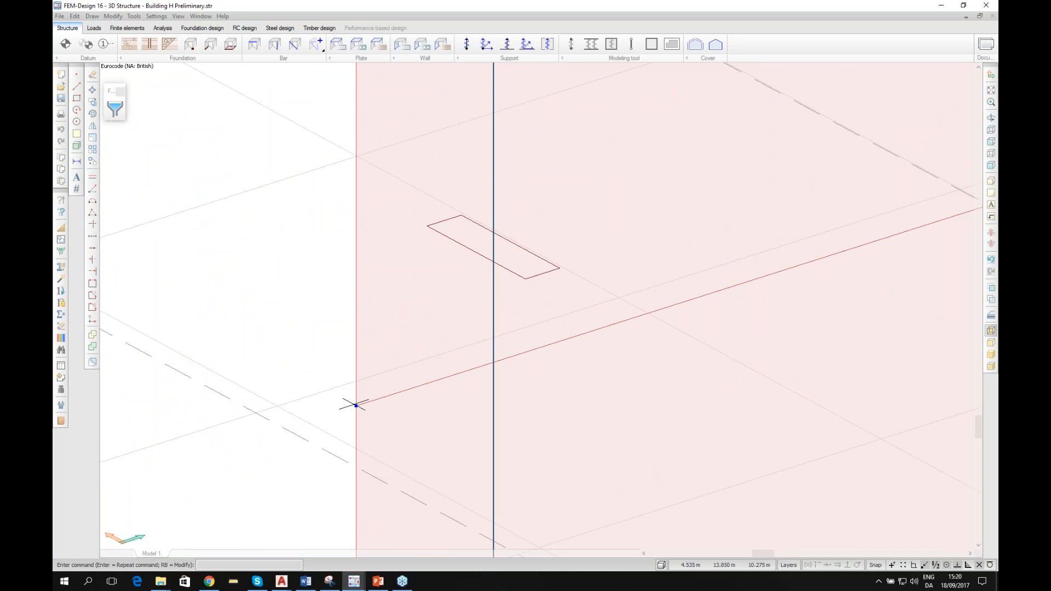
scroll(360, 405, up, 5)
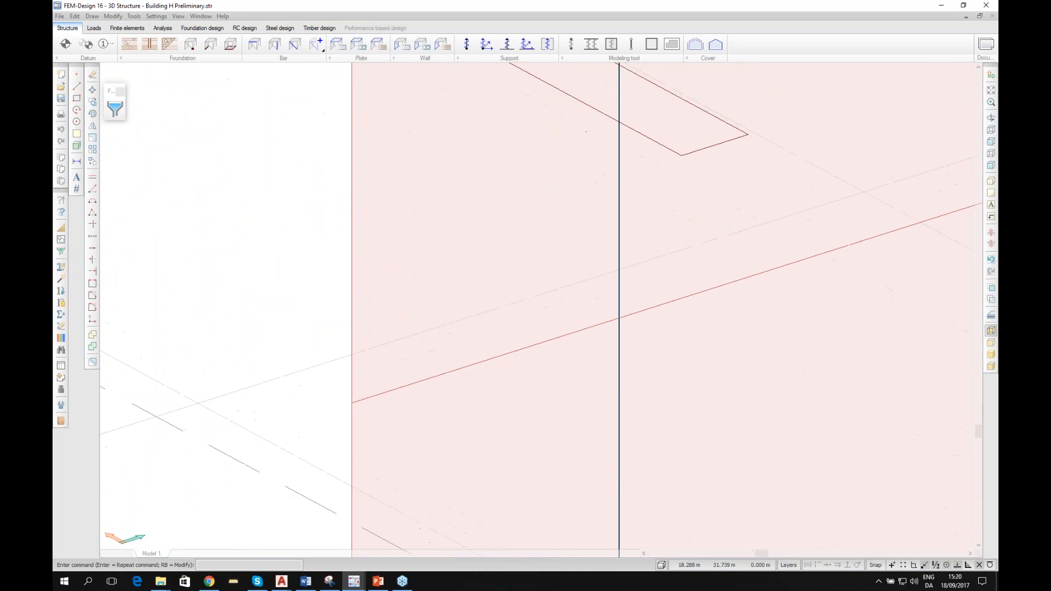
scroll(351, 401, up, 4)
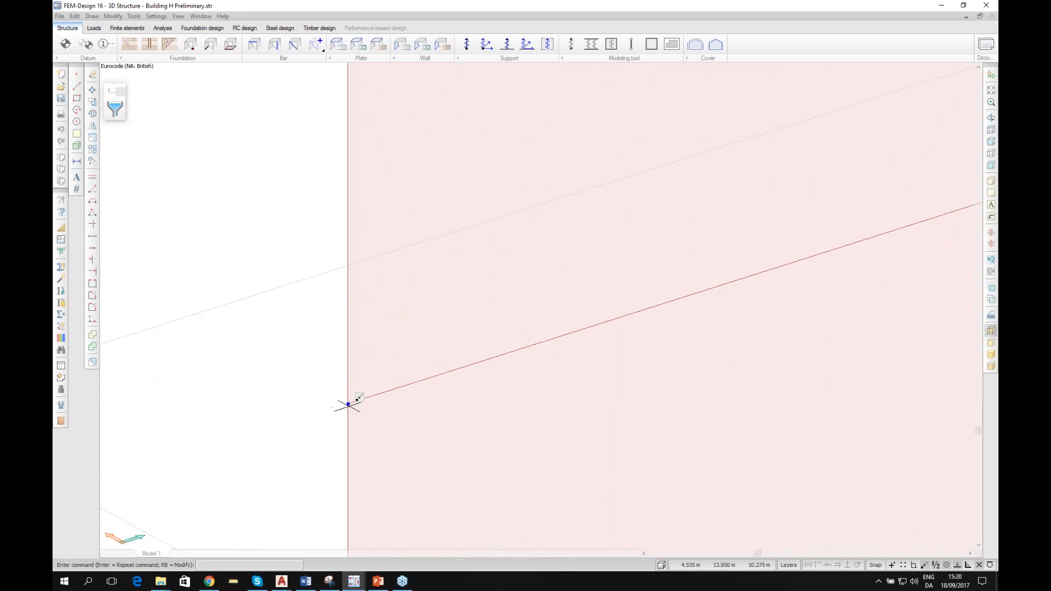
scroll(387, 324, down, 2)
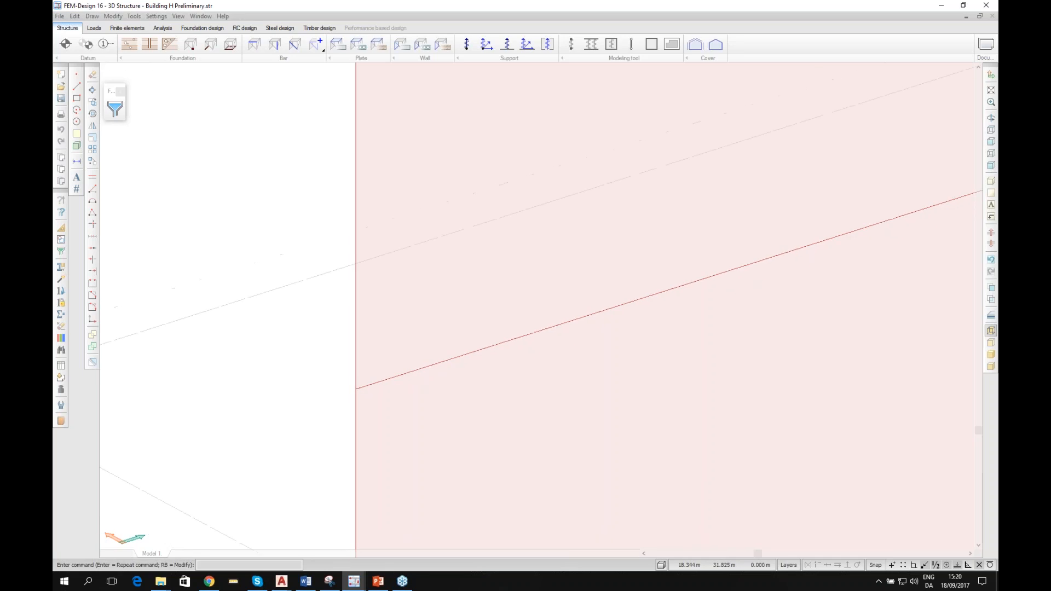
scroll(365, 393, down, 1)
scroll(350, 377, down, 1)
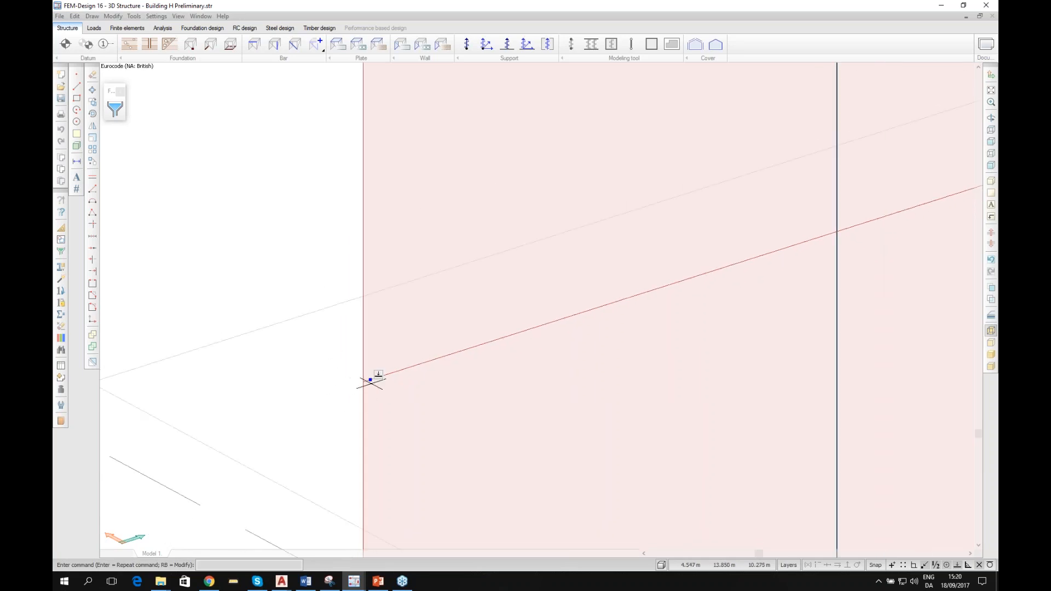
scroll(365, 380, down, 3)
scroll(373, 377, down, 5)
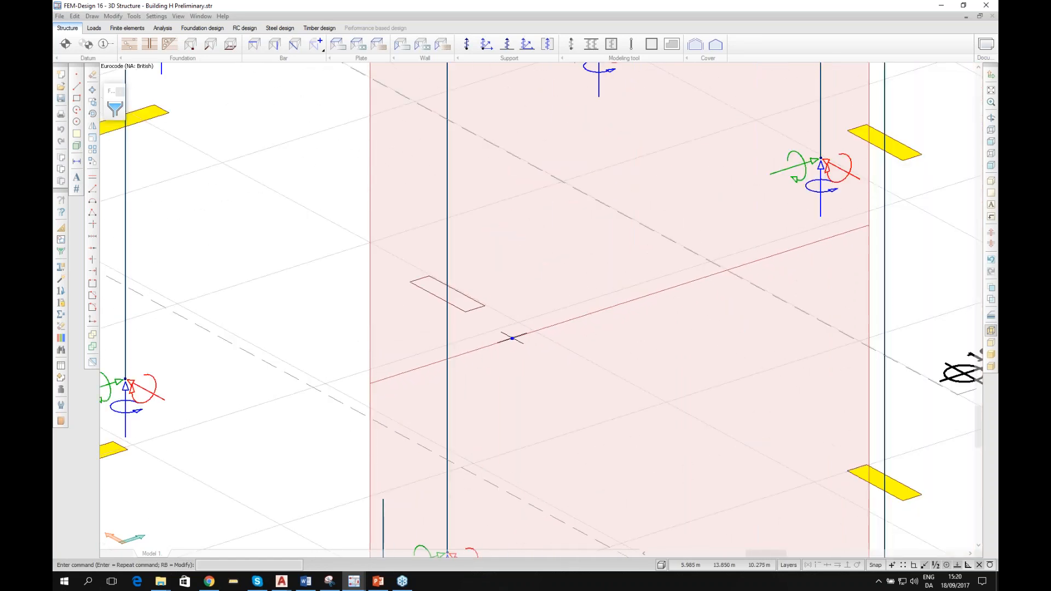
scroll(564, 308, down, 4)
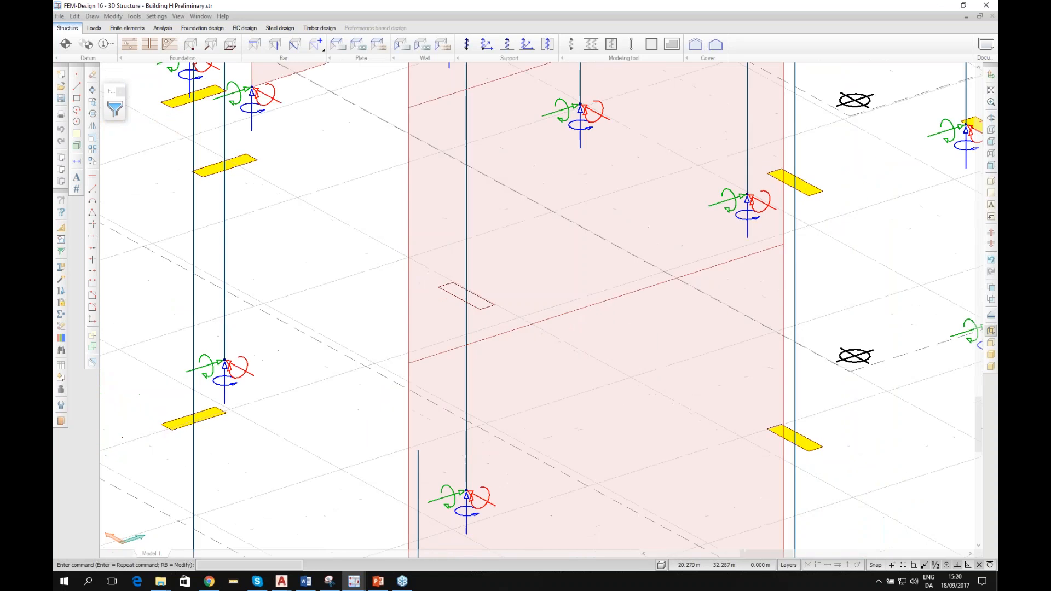
mouse_move(524, 302)
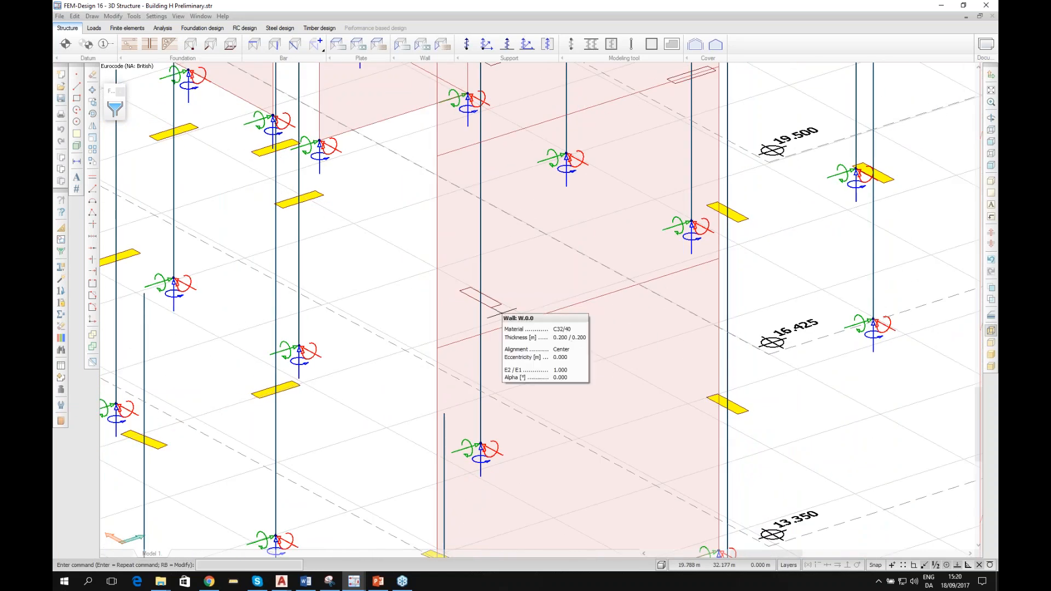
scroll(438, 350, up, 2)
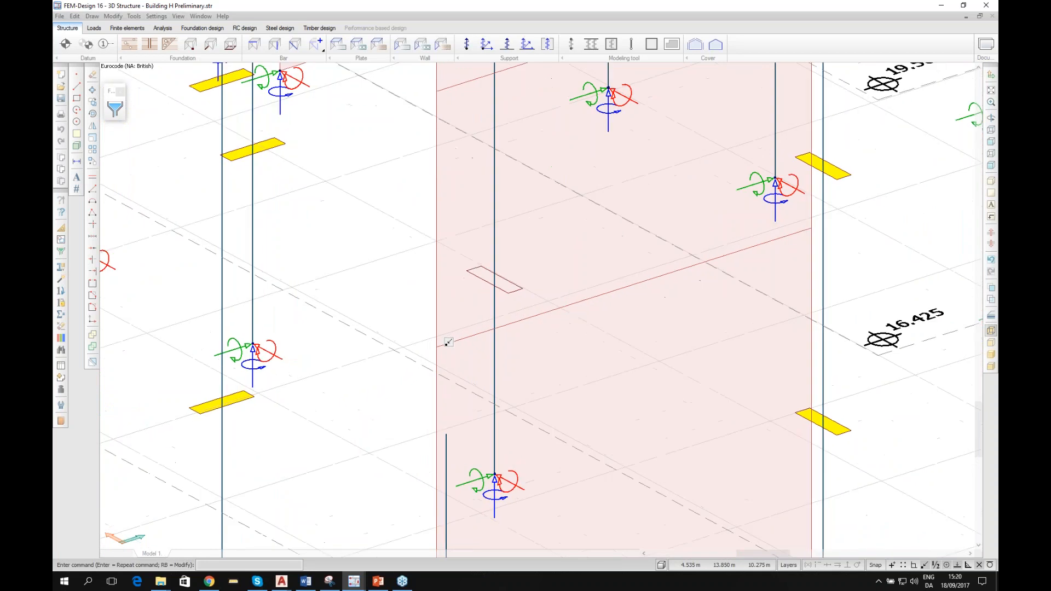
Step: Switch to the Untitled FEM-Design model and hide the imported 001 GROUND FLOOR drawing layer, leaving only the slab and walls
mouse_move(361, 585)
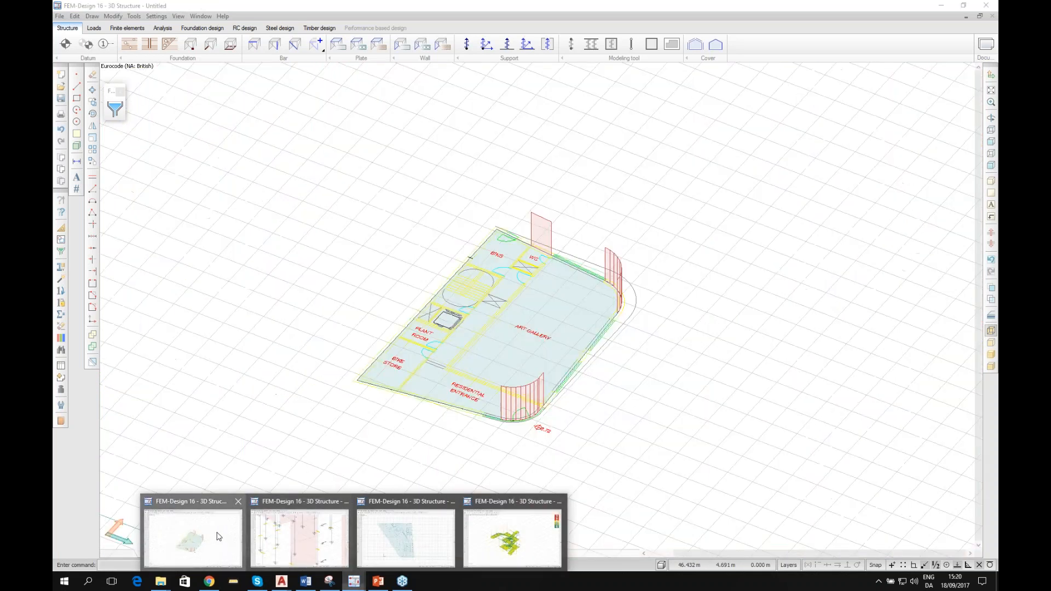
click(219, 536)
scroll(560, 328, up, 3)
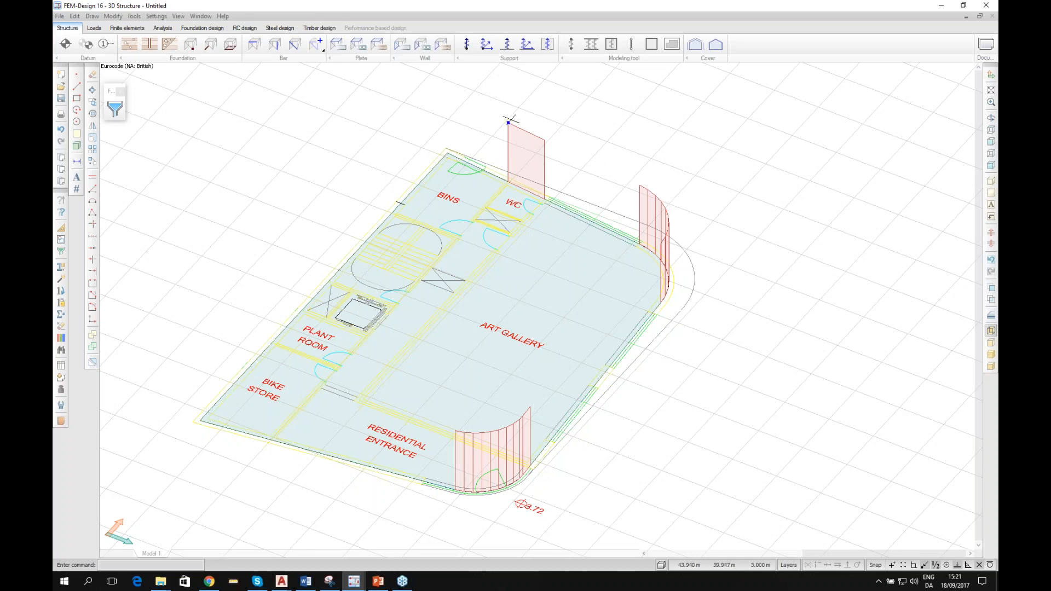
click(789, 563)
click(789, 471)
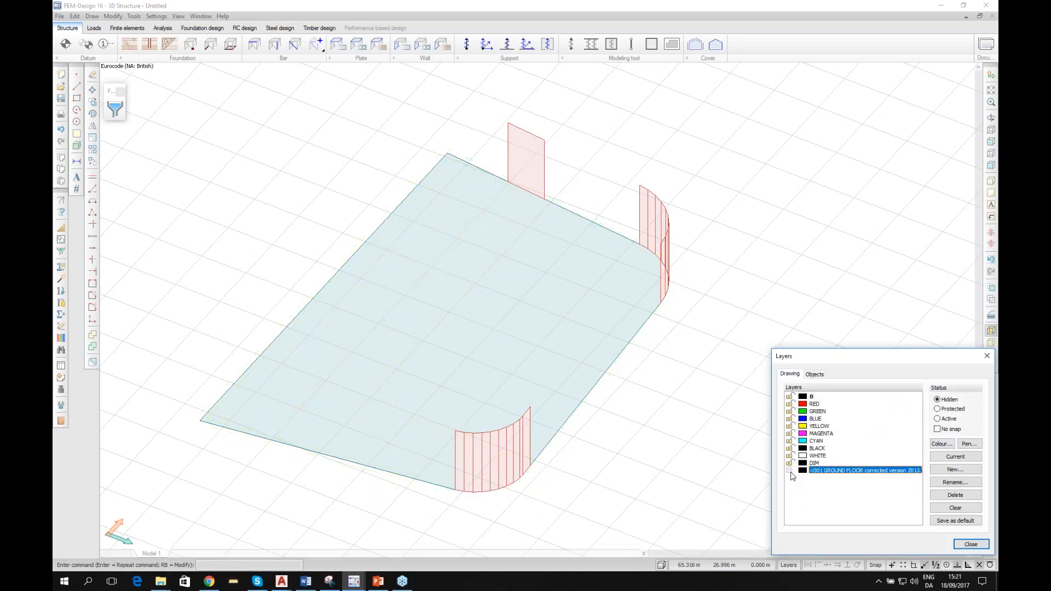
click(790, 471)
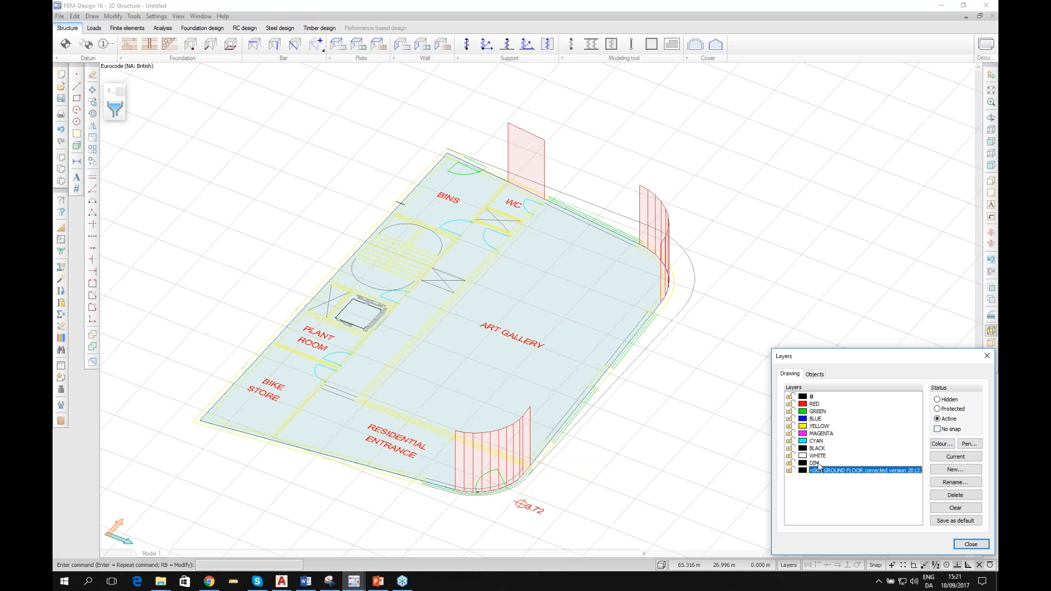
click(790, 472)
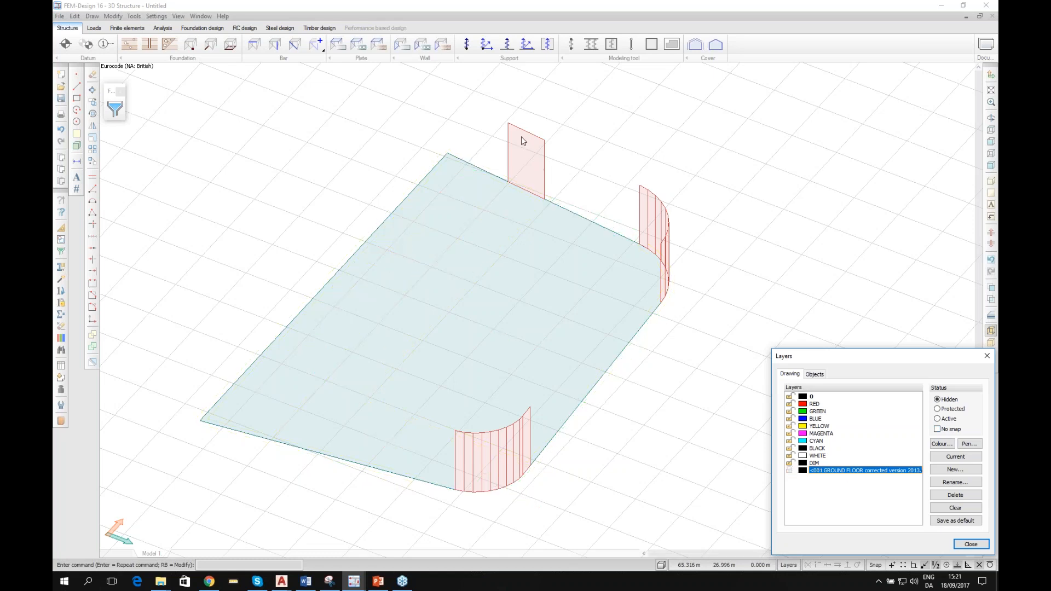
key(Escape)
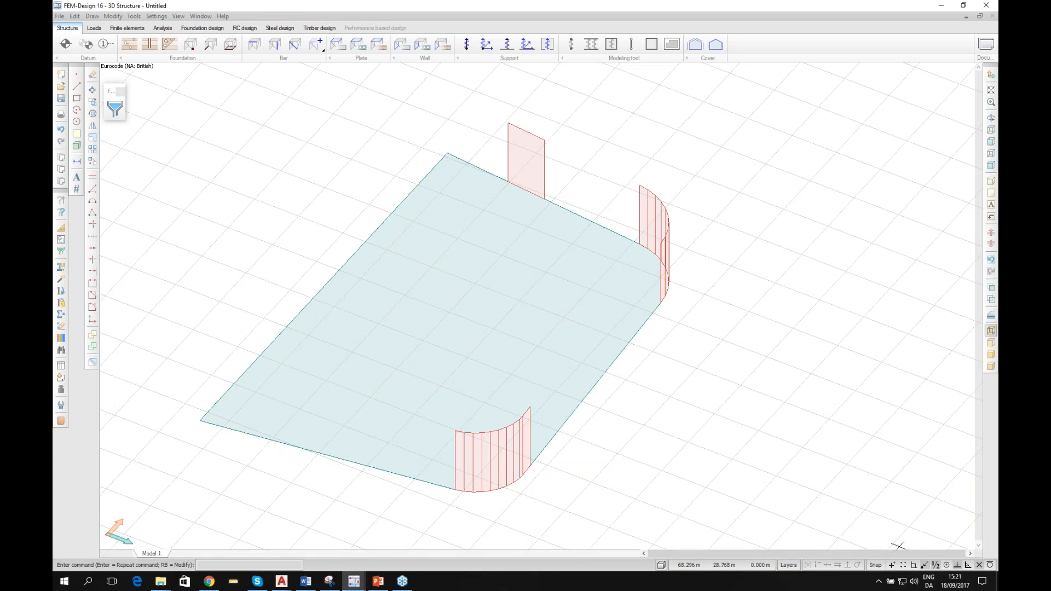
Step: Turn the 001 GROUND FLOOR drawing layer back on
click(789, 565)
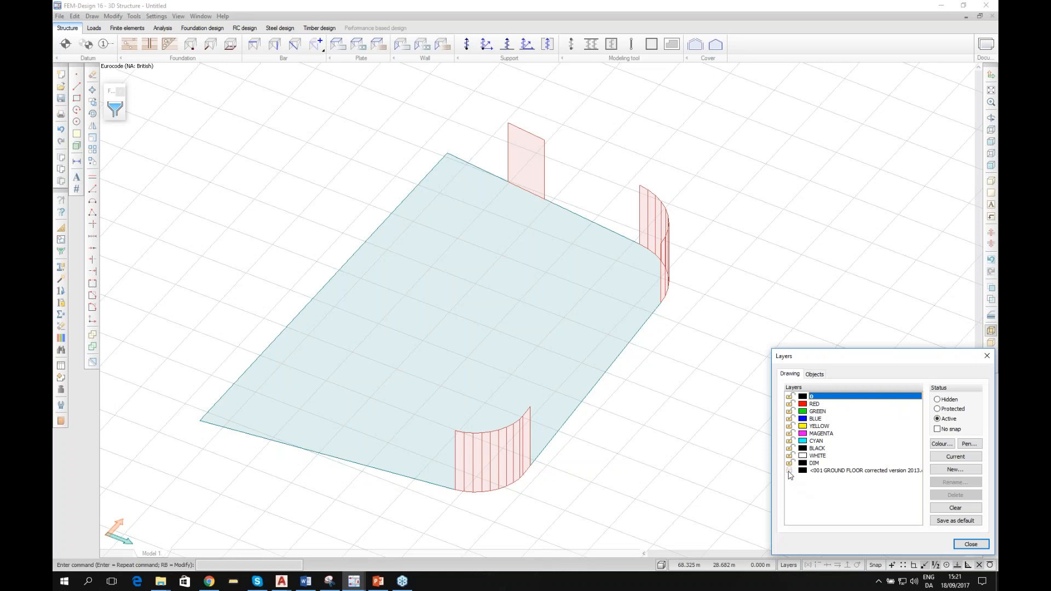
click(789, 472)
click(970, 544)
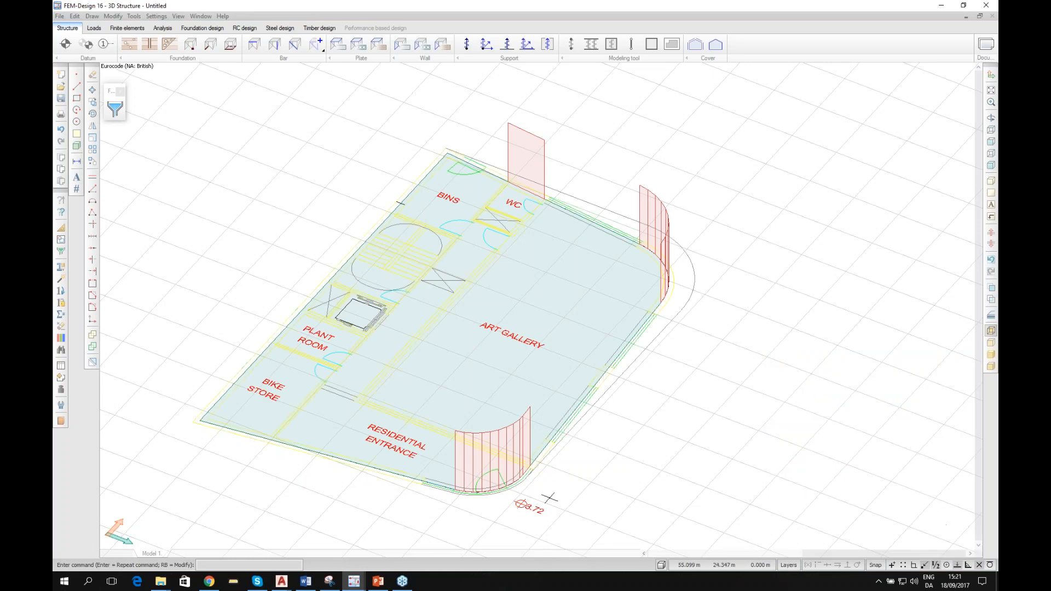
Step: Switch back to the Building H Preliminary.str model and examine the wall joint up close and within the overall structure
mouse_move(354, 584)
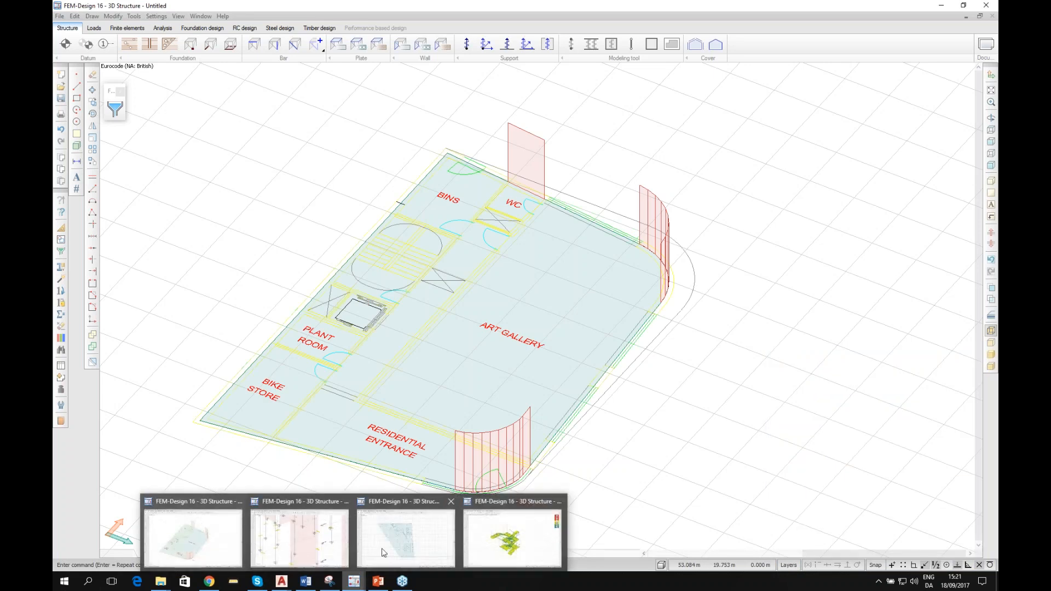
click(307, 539)
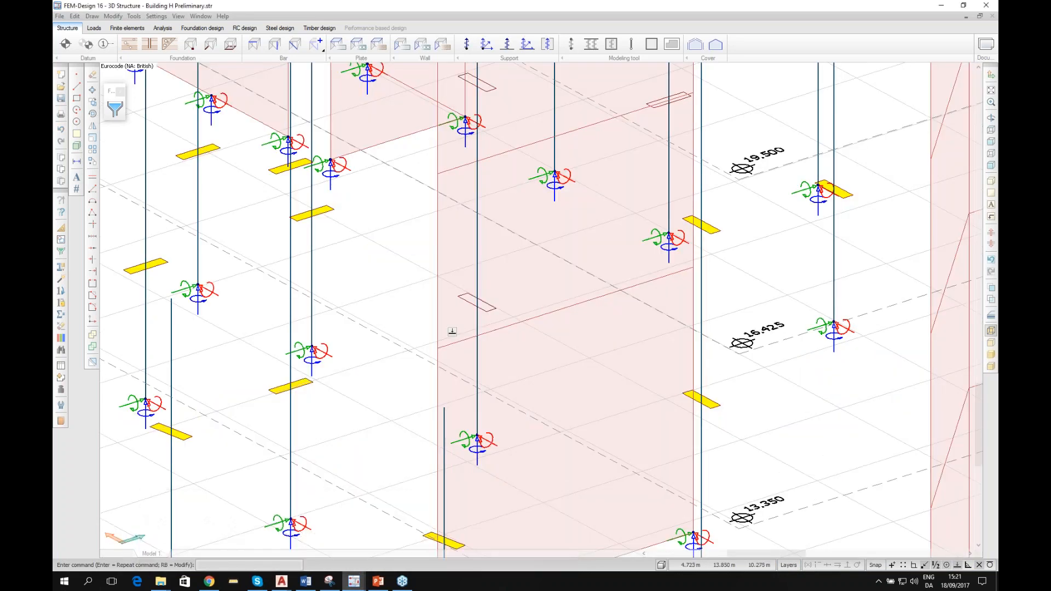
scroll(450, 331, up, 6)
scroll(438, 442, up, 8)
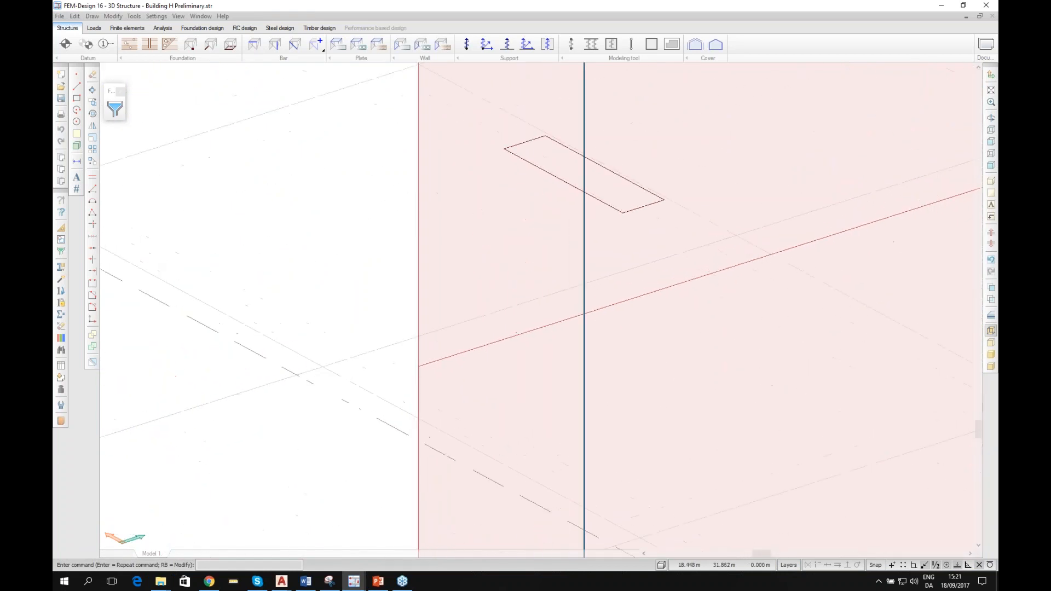
scroll(526, 307, down, 5)
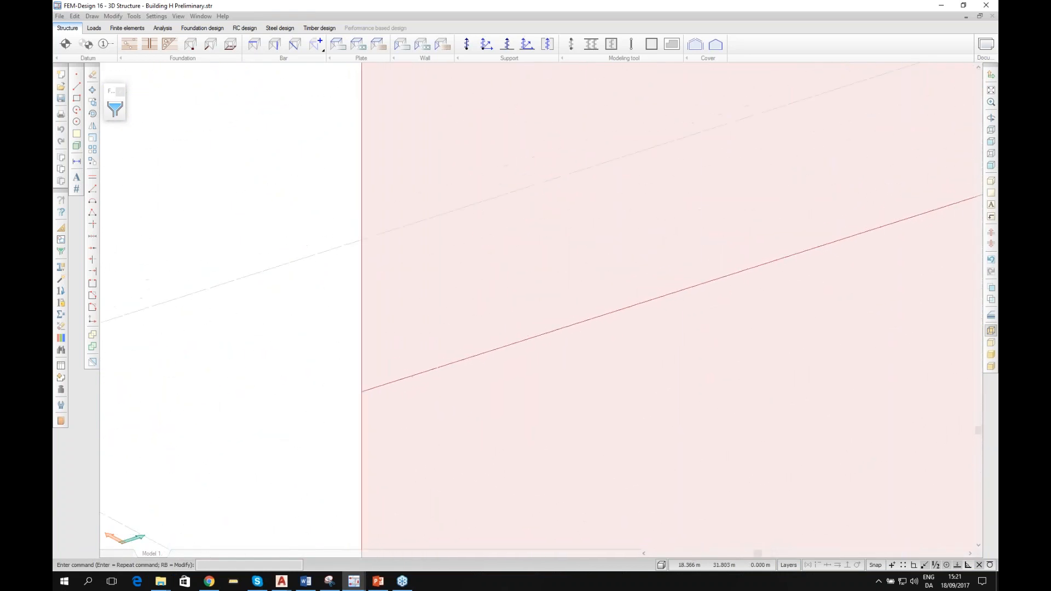
scroll(405, 368, down, 6)
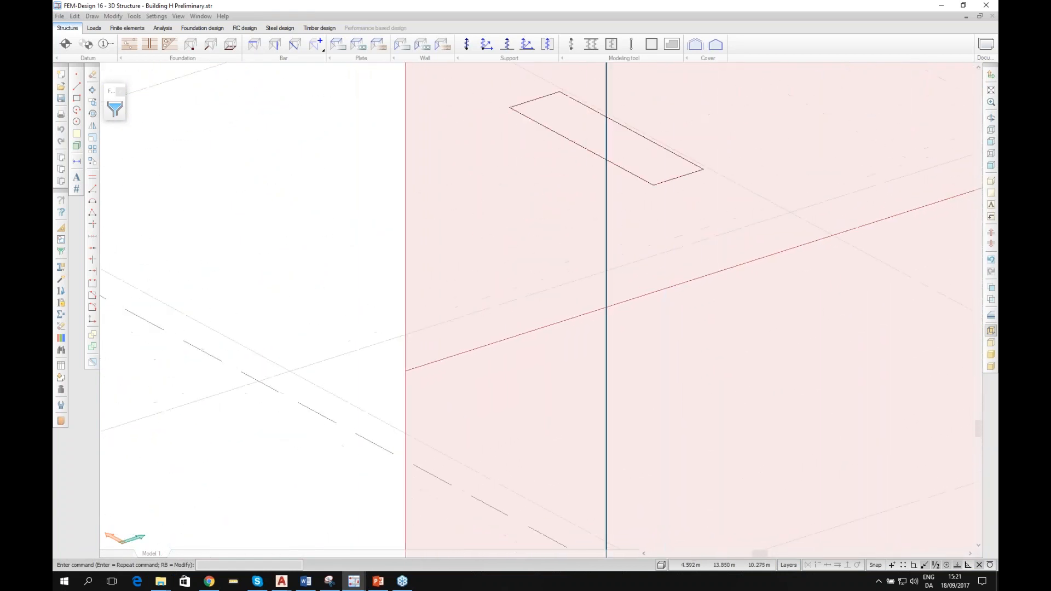
scroll(404, 369, down, 4)
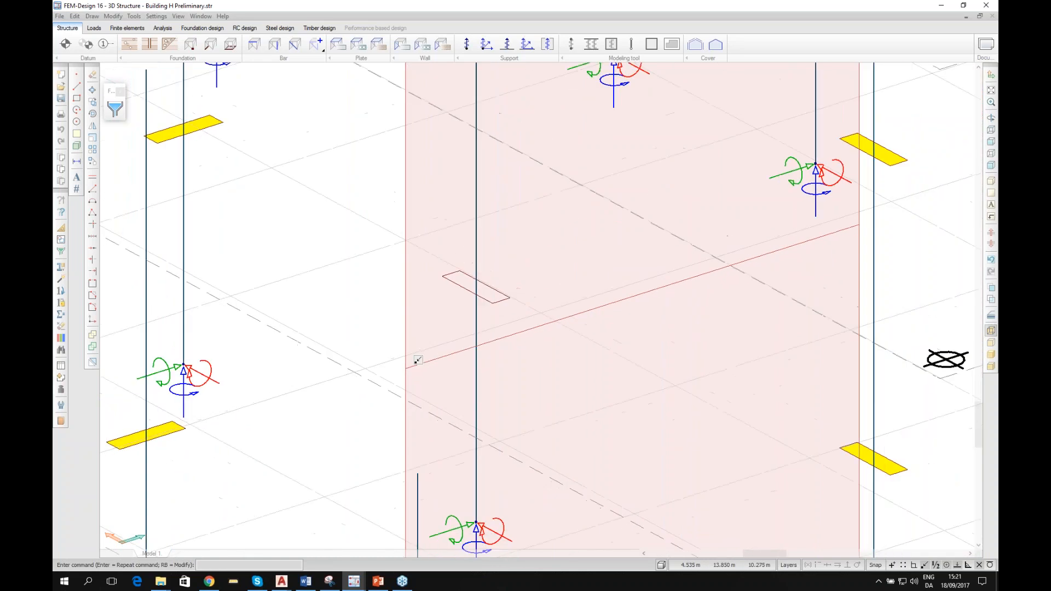
scroll(408, 321, down, 4)
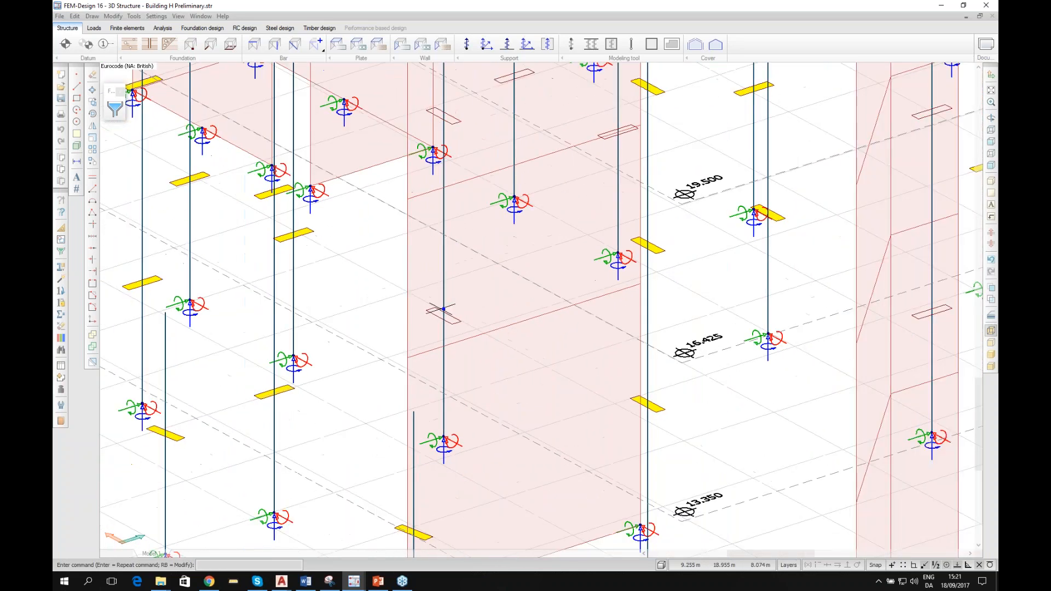
scroll(408, 321, down, 4)
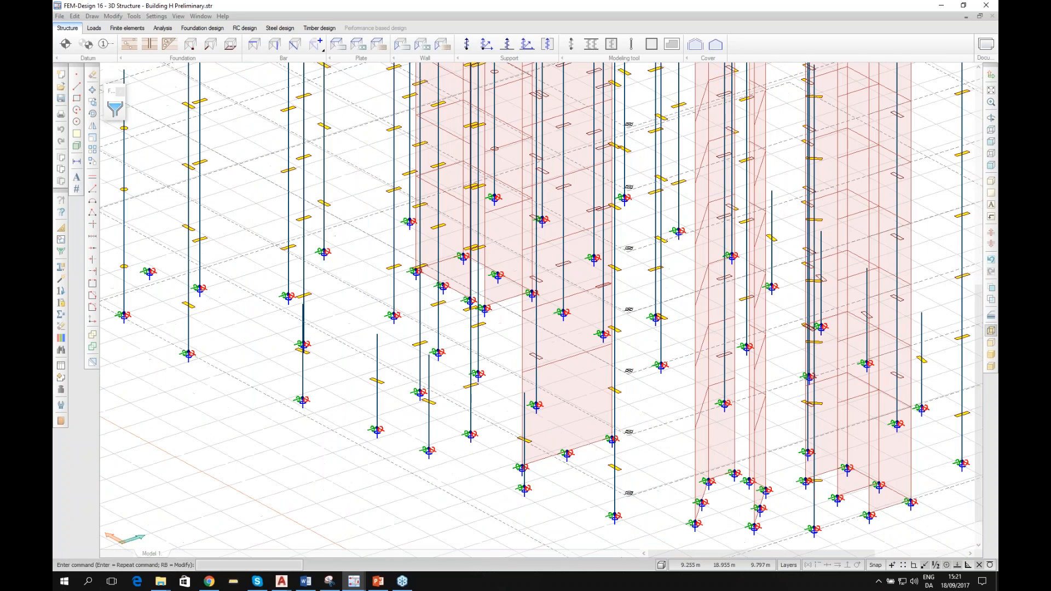
Step: Switch to the Basement rev8 - column stiffness (2).str model and look over the B2 slab plan with its column positions and openings
mouse_move(355, 584)
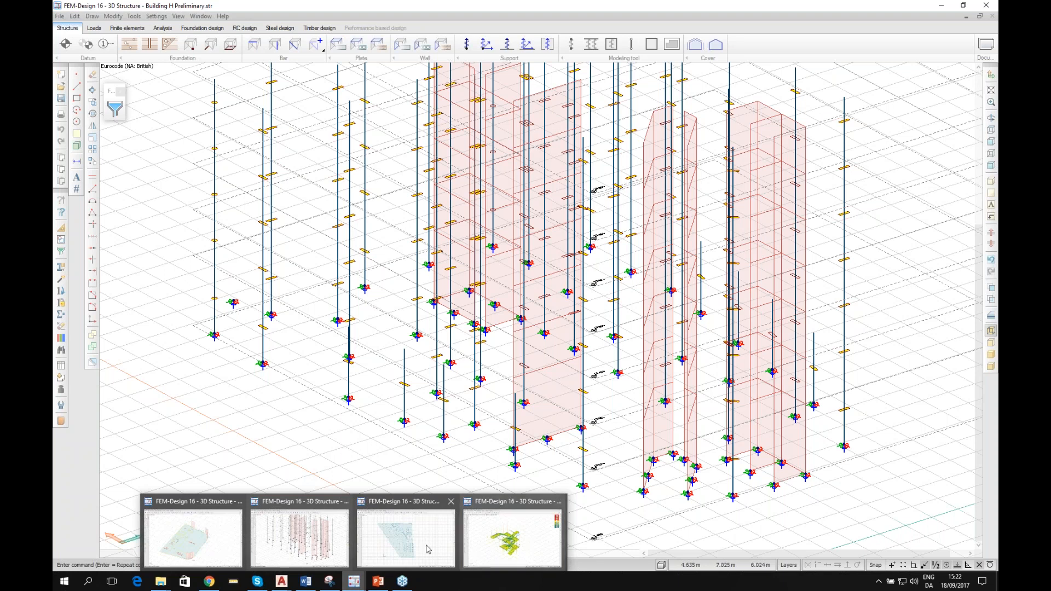
click(405, 540)
scroll(465, 335, up, 1)
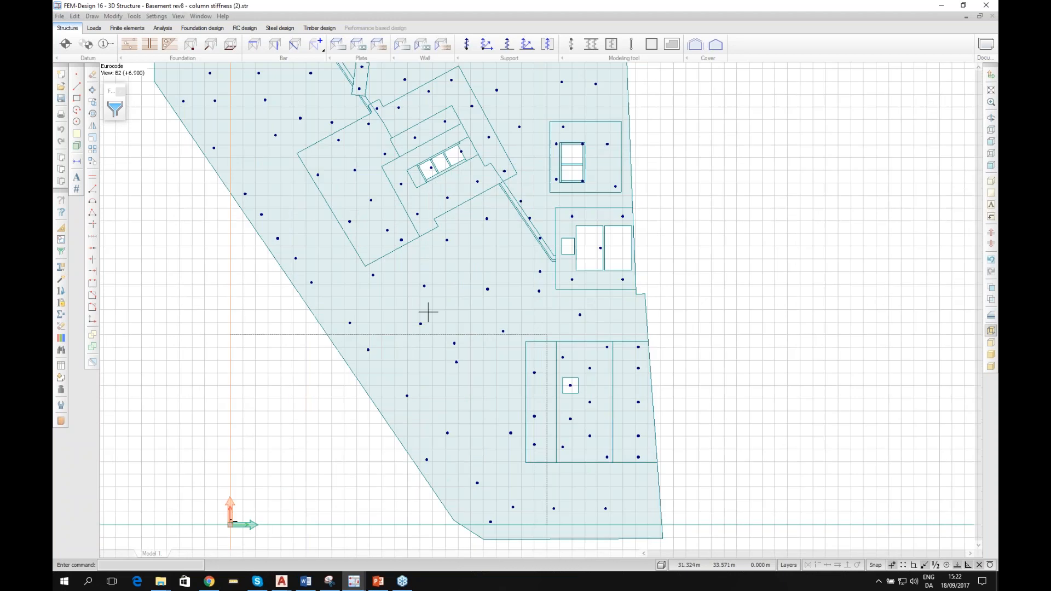
scroll(460, 317, down, 2)
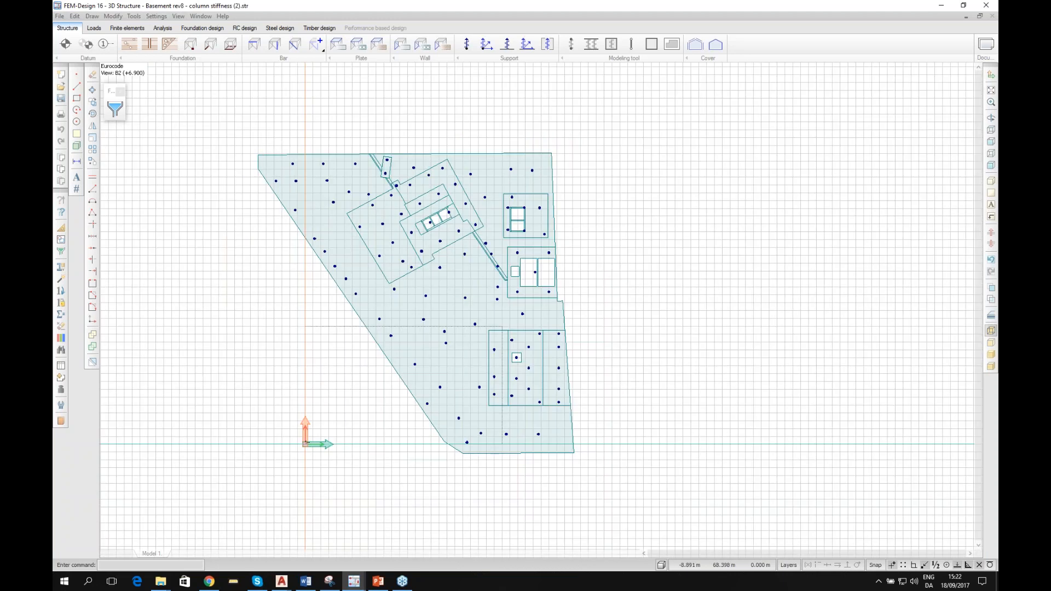
scroll(270, 155, up, 2)
scroll(211, 134, down, 2)
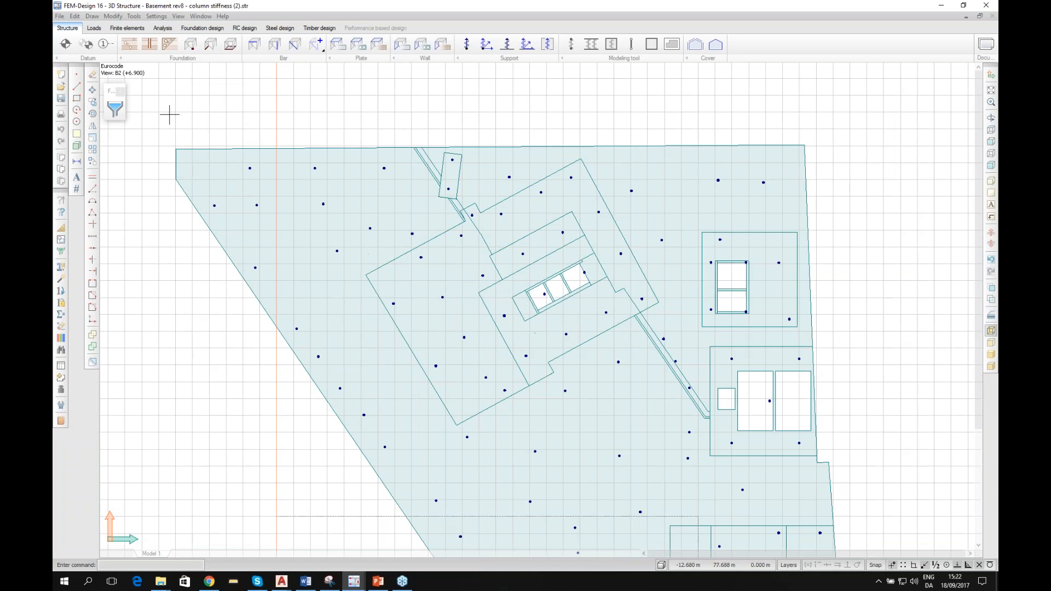
Step: Examine the outline of the large outer slab region on the B2 plan and its neighbouring regions, up close and in full
scroll(171, 129, up, 4)
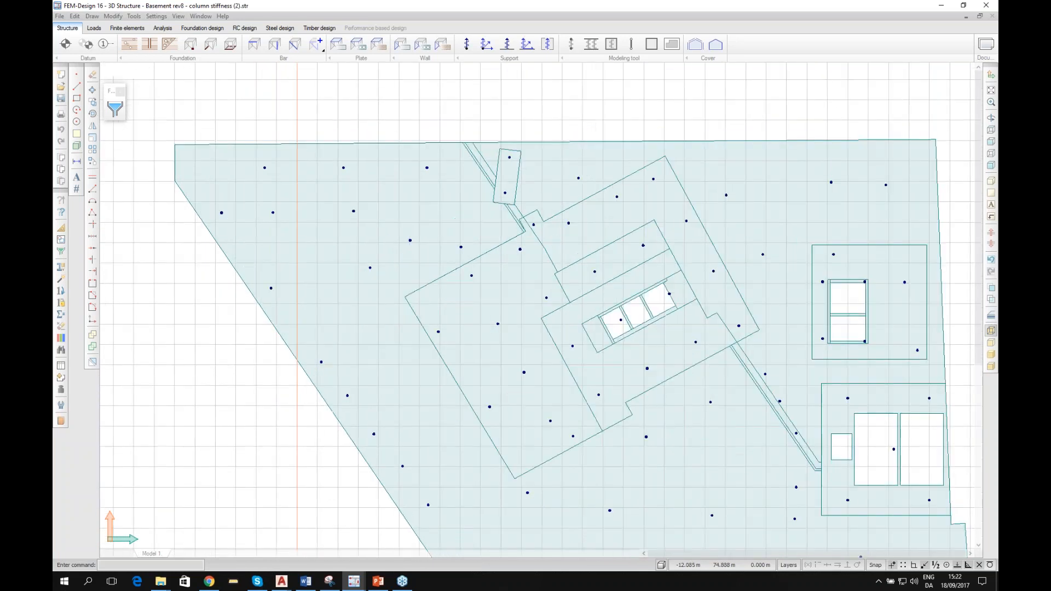
scroll(173, 131, down, 1)
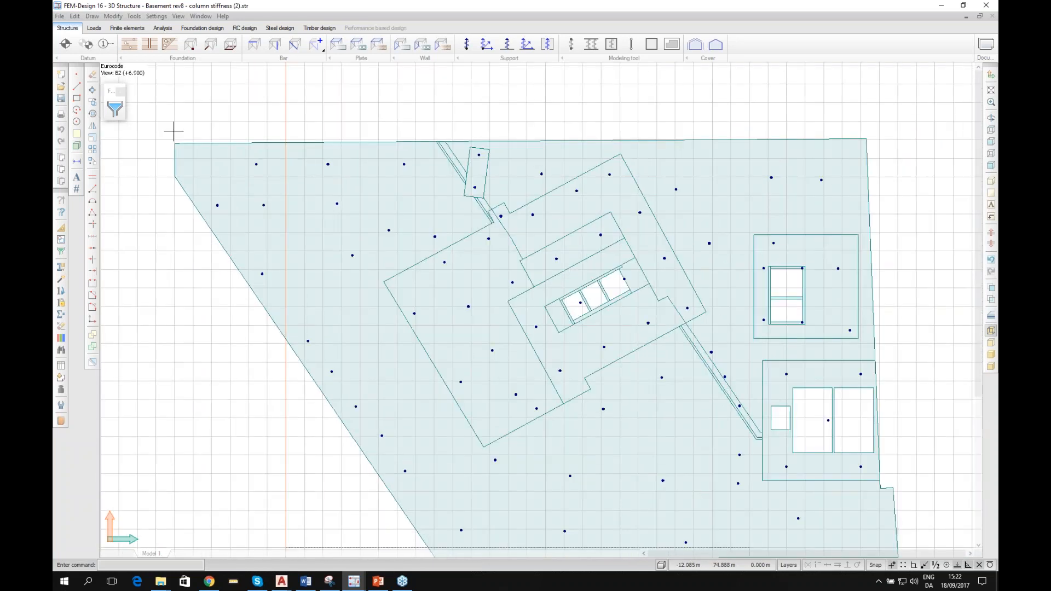
scroll(173, 131, down, 2)
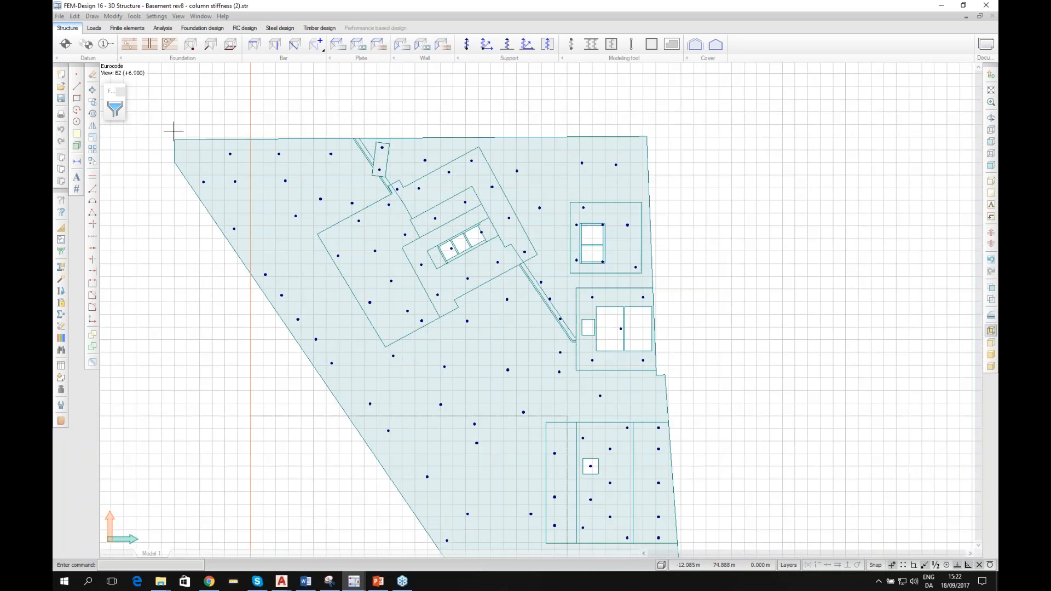
scroll(432, 111, down, 2)
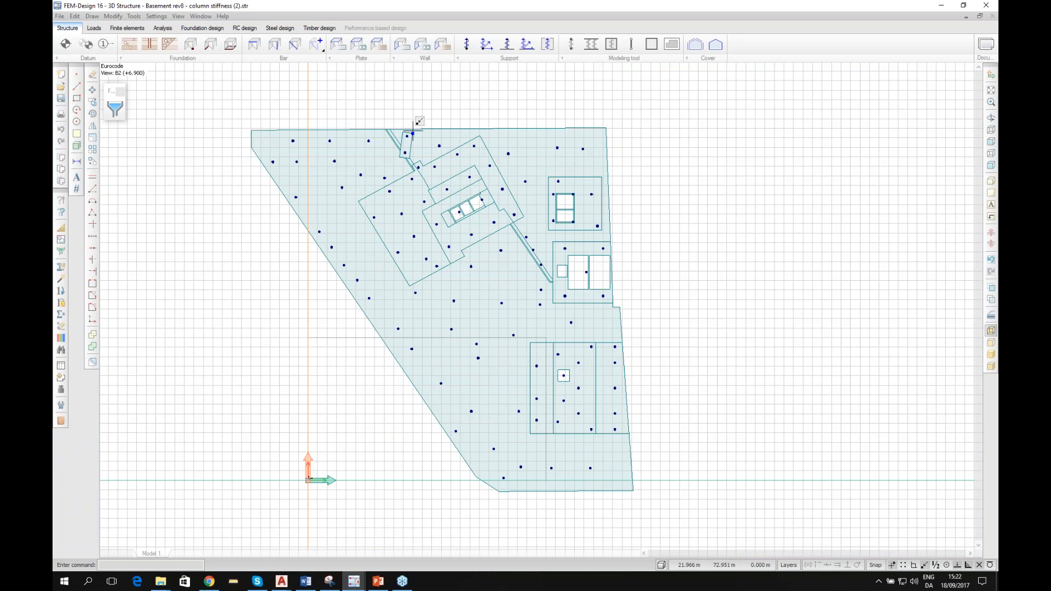
scroll(251, 144, up, 1)
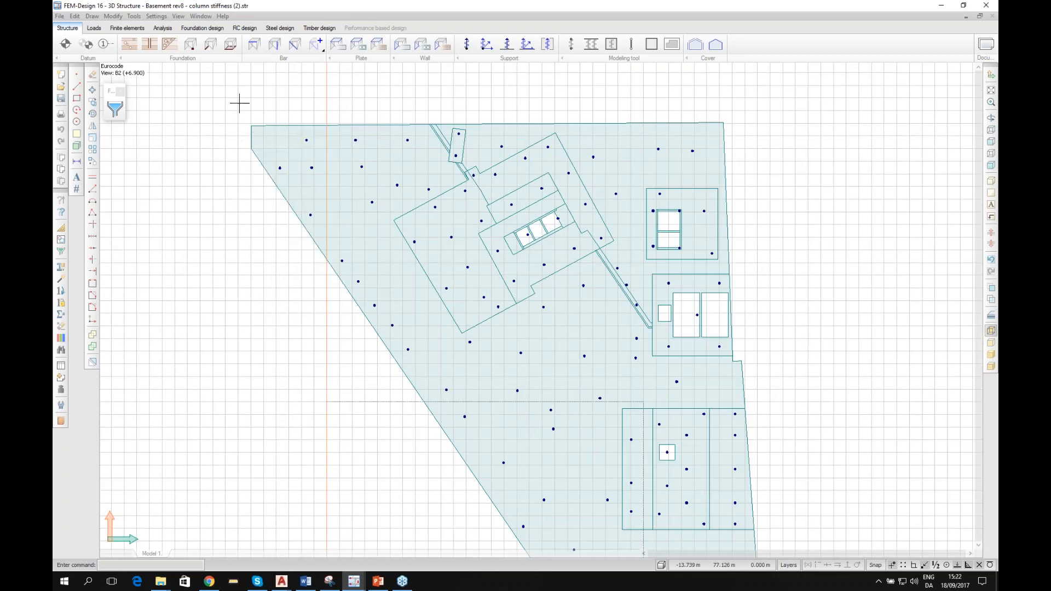
scroll(439, 115, up, 1)
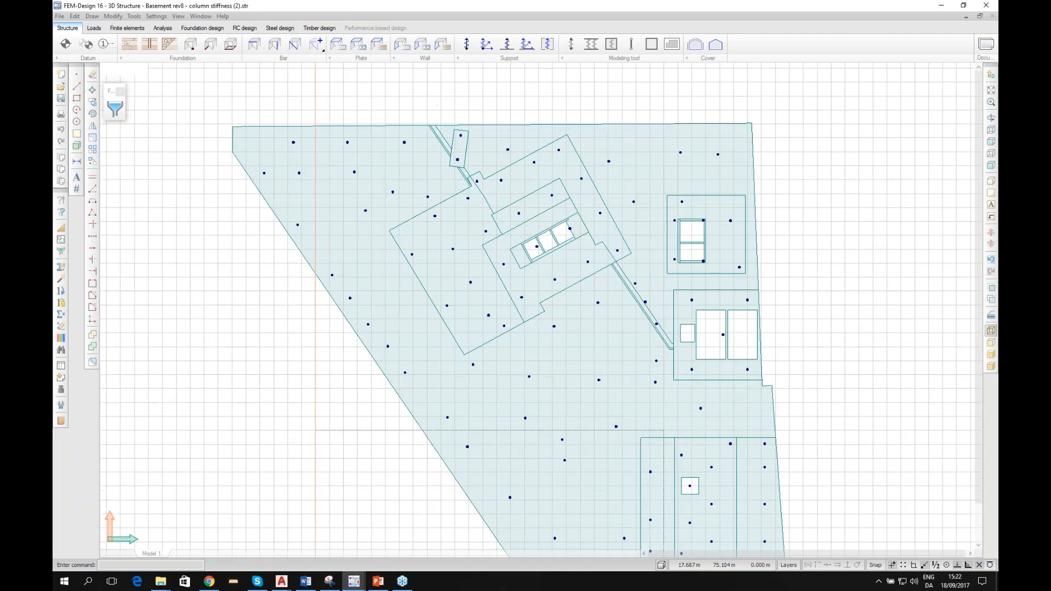
scroll(392, 230, up, 4)
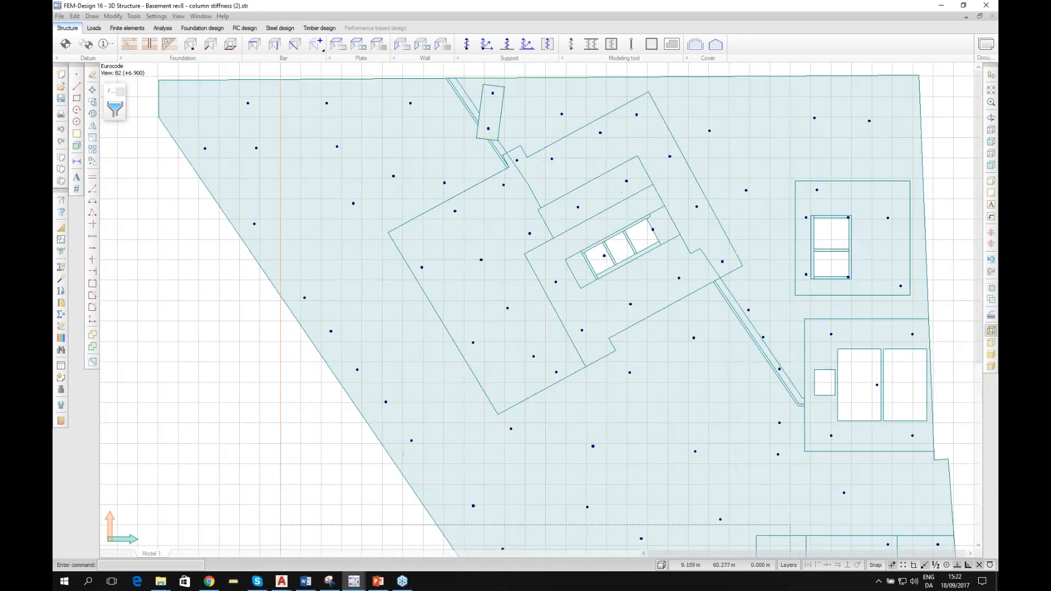
scroll(361, 209, down, 6)
scroll(361, 209, down, 3)
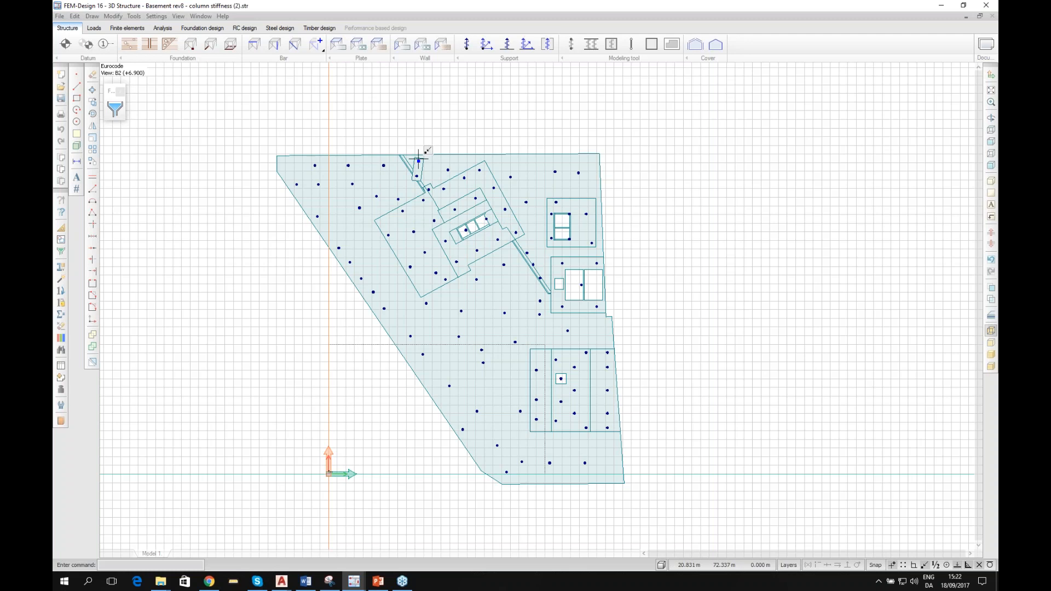
mouse_move(418, 160)
Step: Try to generate the finite element mesh for all objects on the B2 plan and inspect the flagged slab region
click(124, 27)
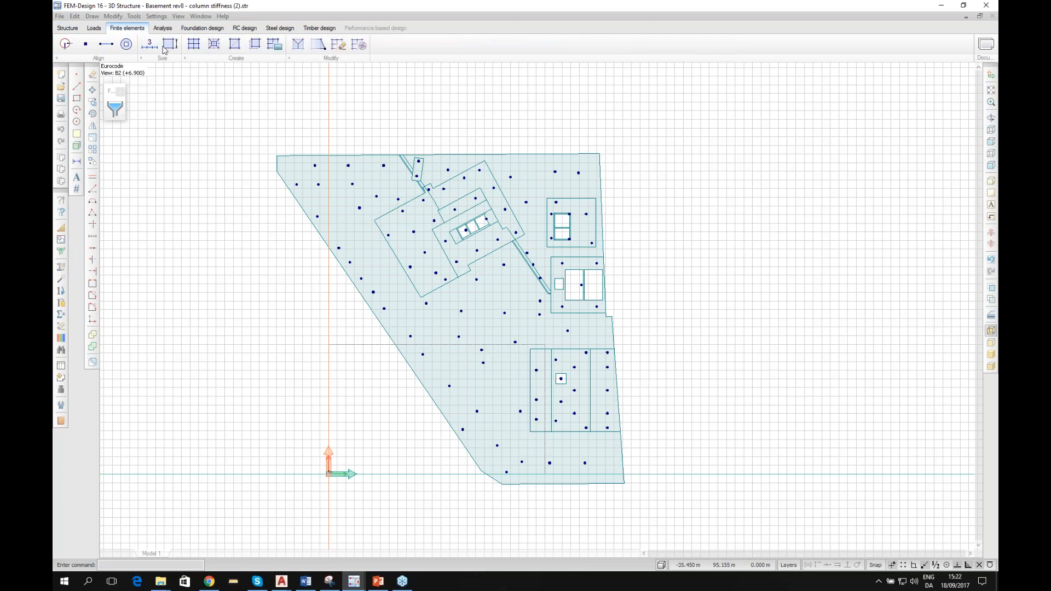
click(198, 47)
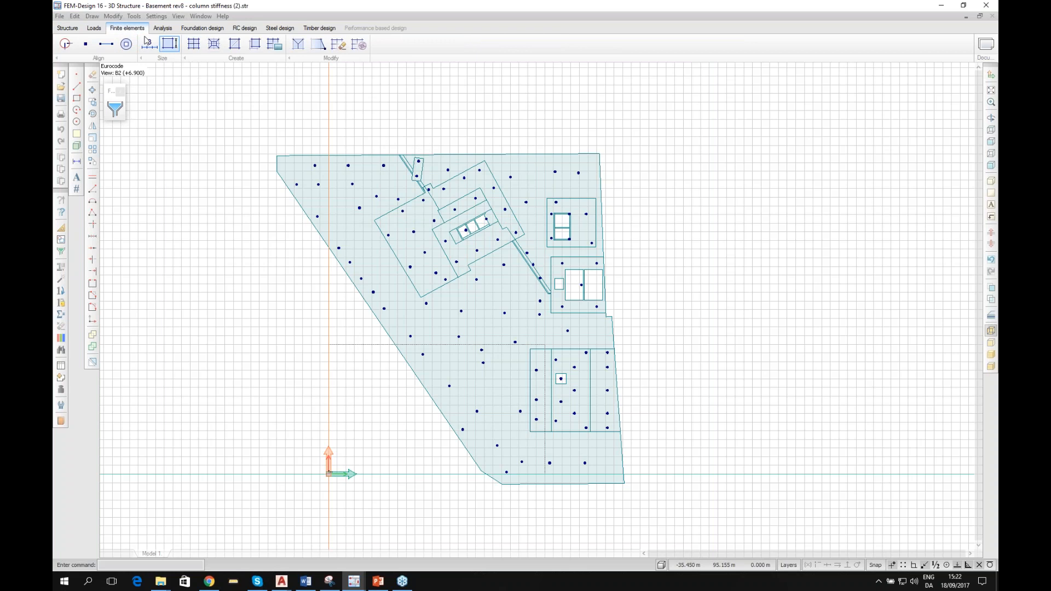
click(195, 48)
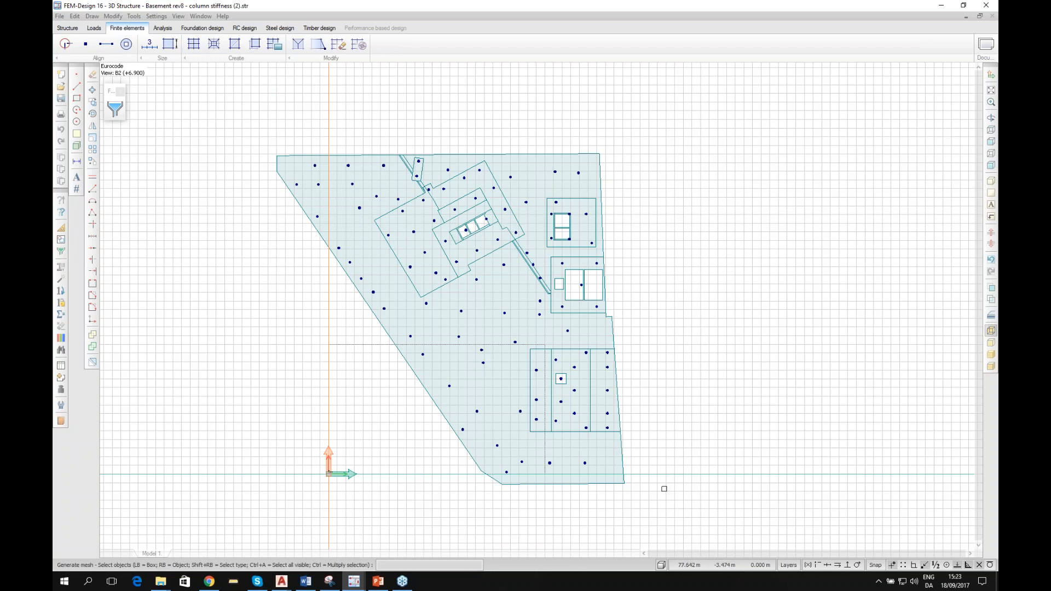
click(674, 498)
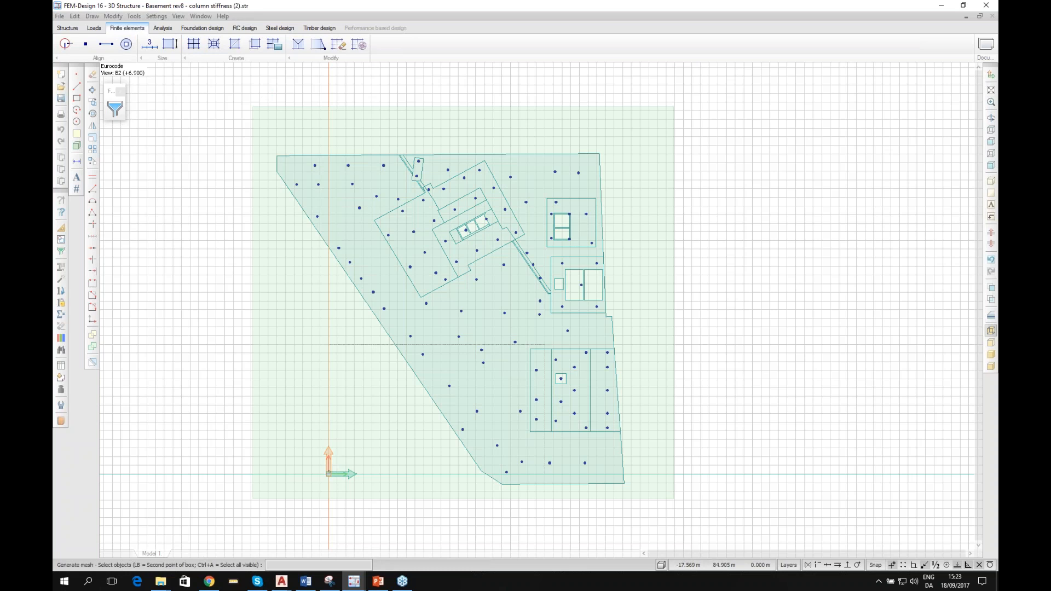
click(252, 107)
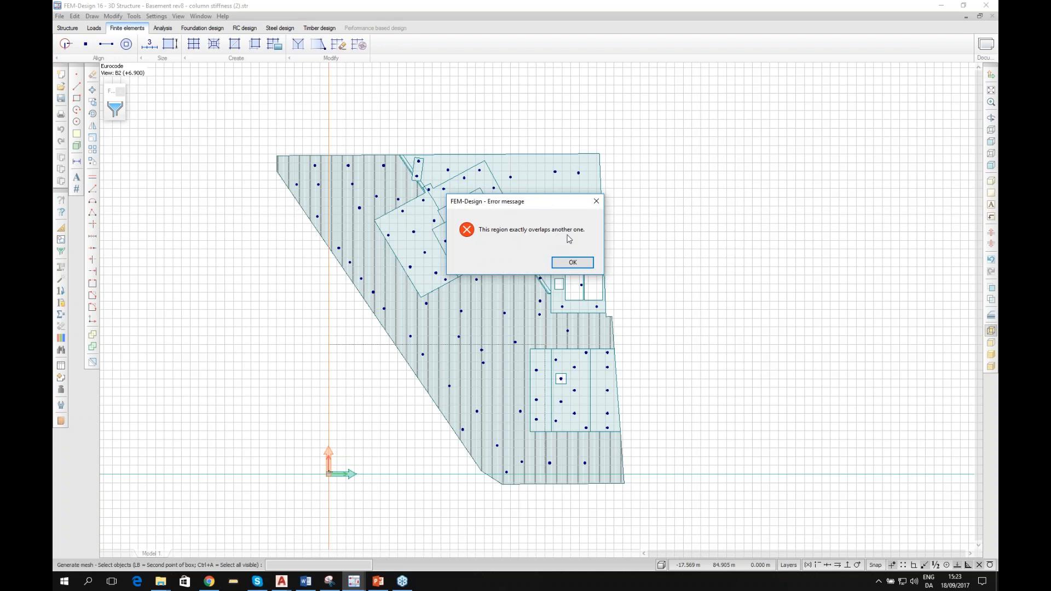
click(572, 262)
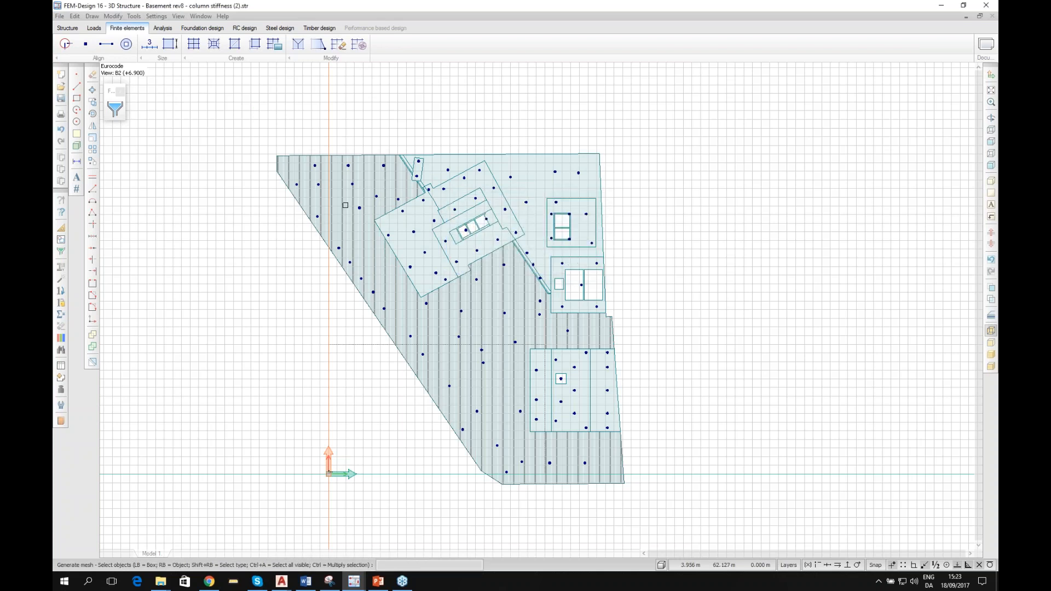
scroll(323, 207, up, 1)
scroll(325, 205, up, 2)
scroll(368, 210, down, 2)
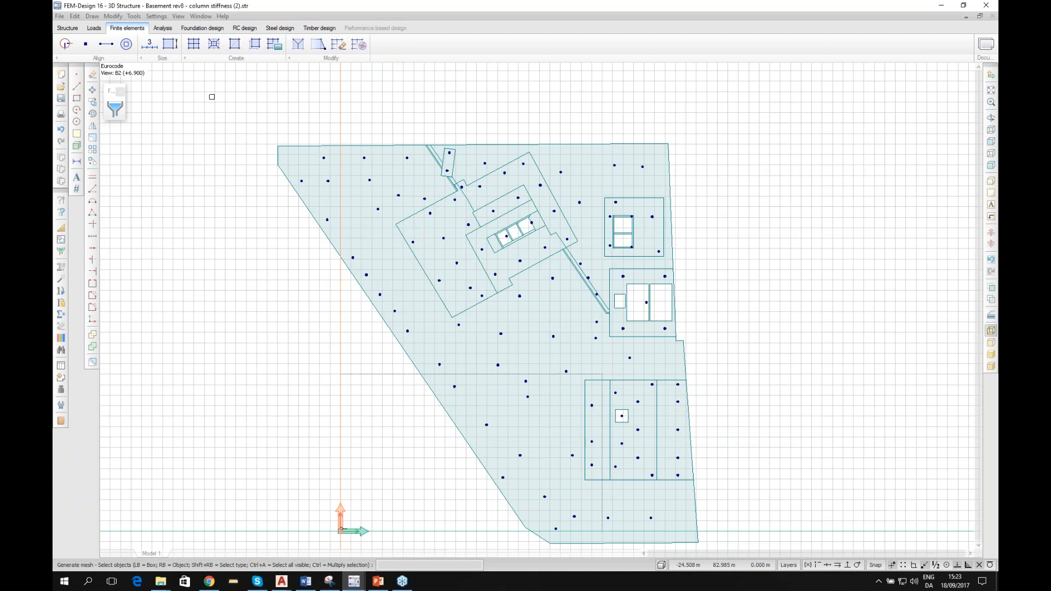
Step: Repeat the mesh generation for the whole B2 plan to recheck the flagged large slab region
click(193, 44)
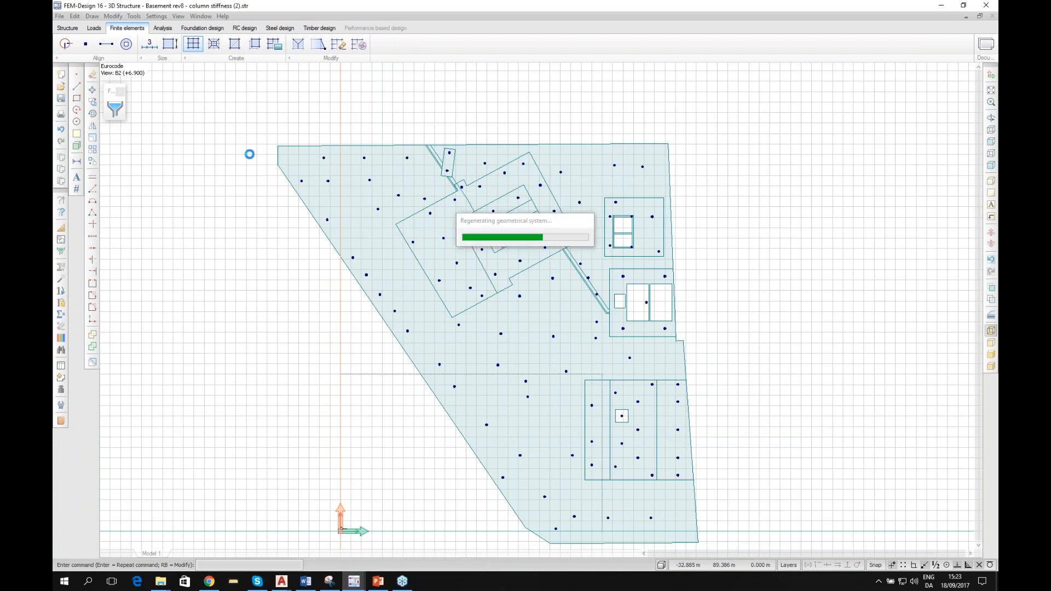
scroll(251, 136, down, 1)
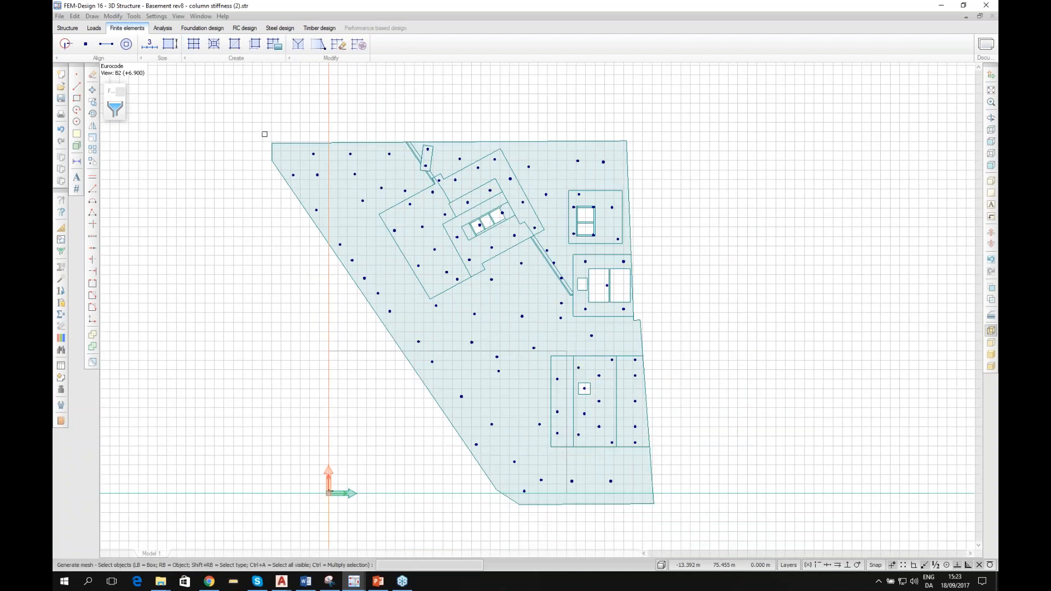
click(704, 534)
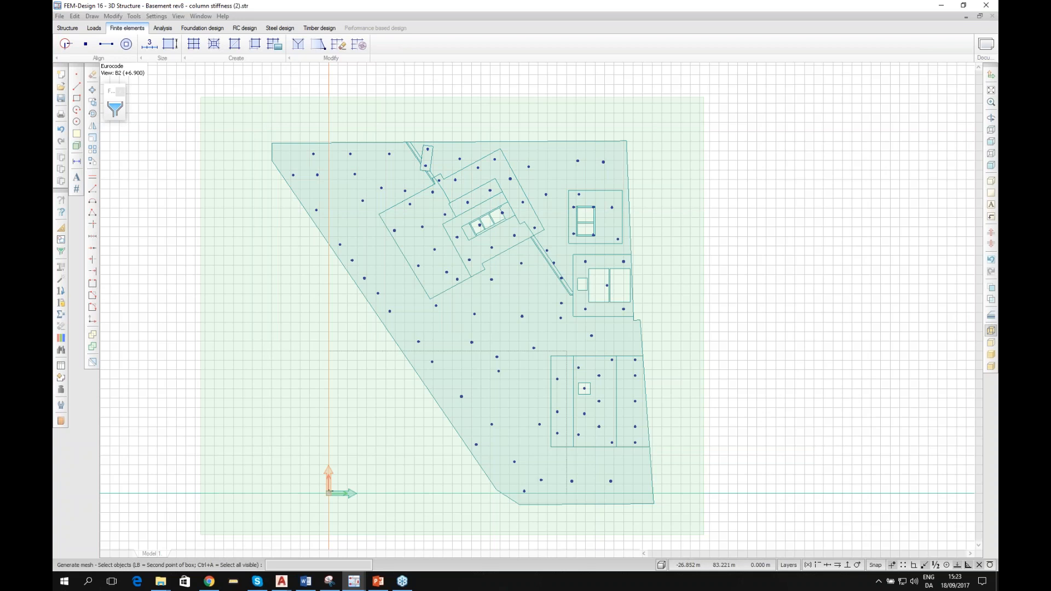
click(215, 116)
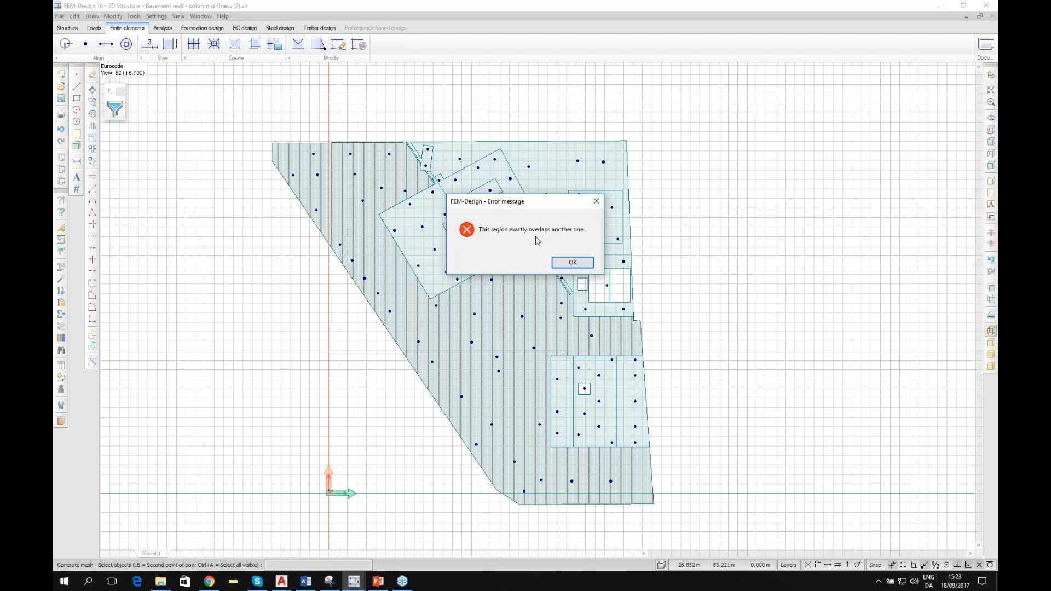
click(571, 263)
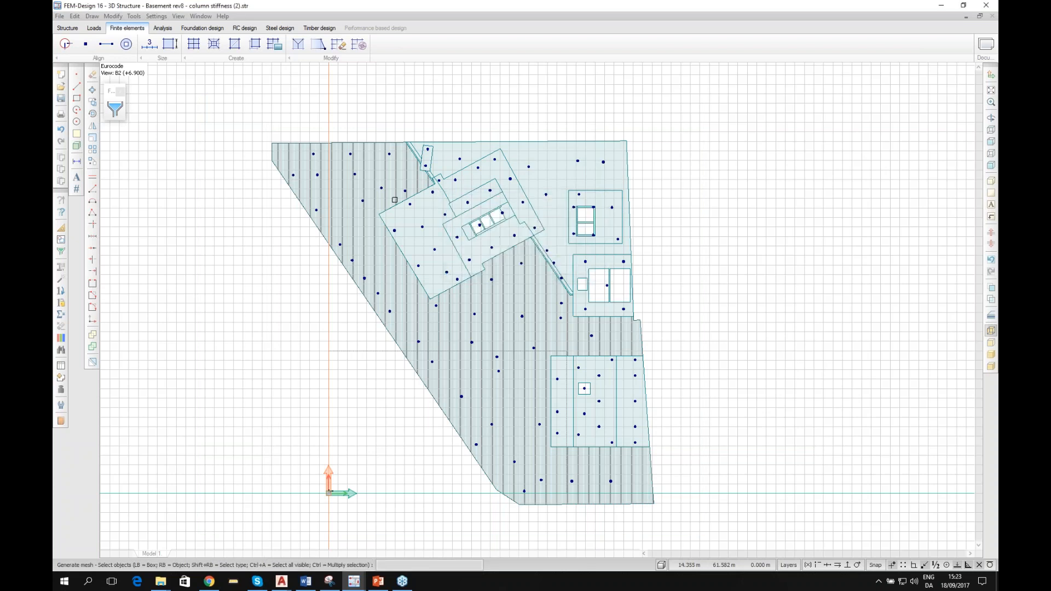
scroll(338, 163, up, 2)
scroll(370, 220, up, 1)
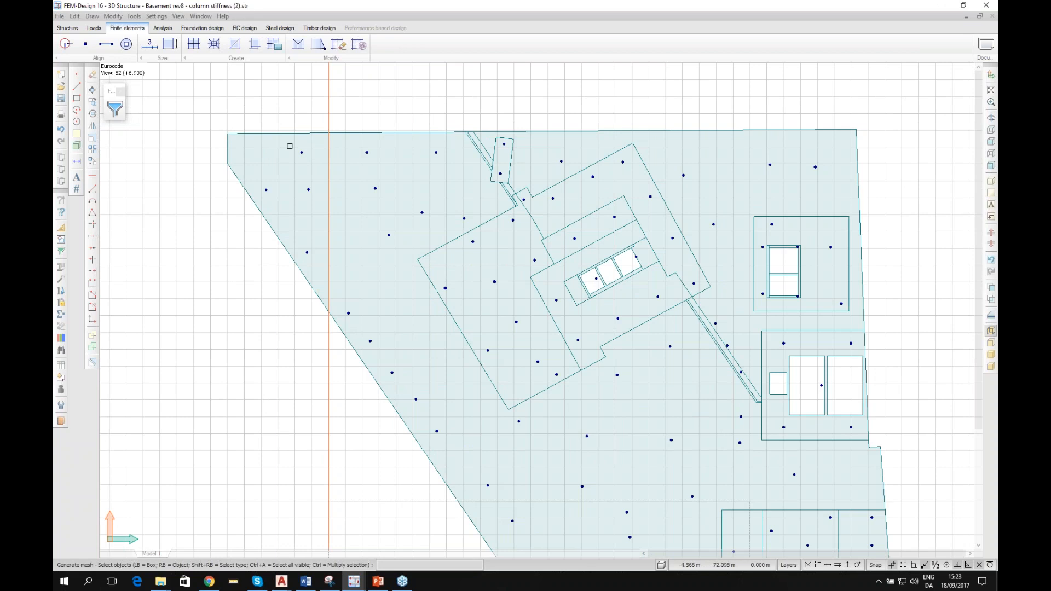
Step: Erase the large outer slab region on the B2 plan that duplicates another one
click(68, 28)
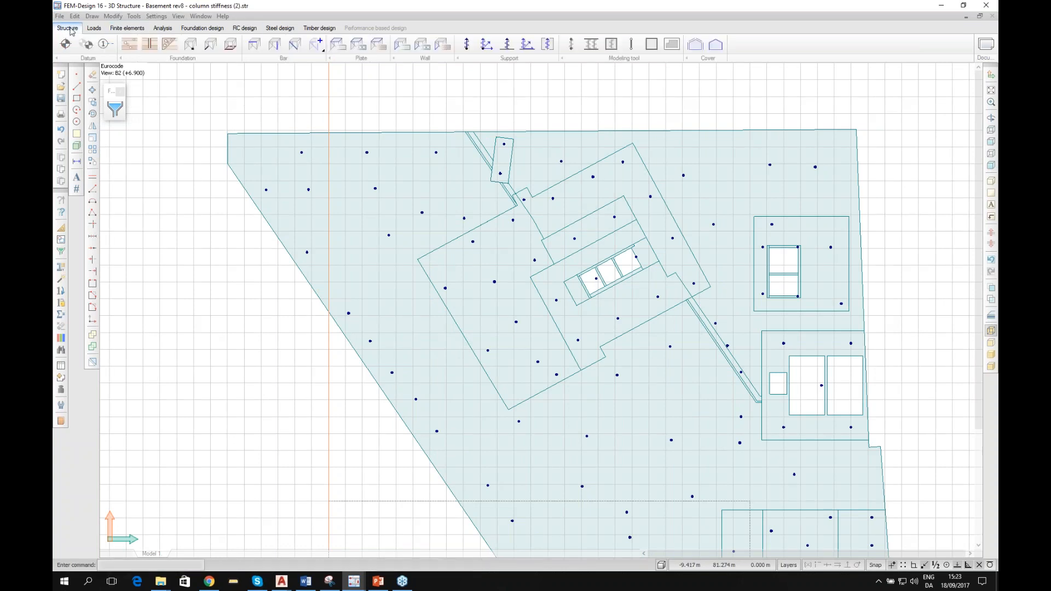
click(91, 75)
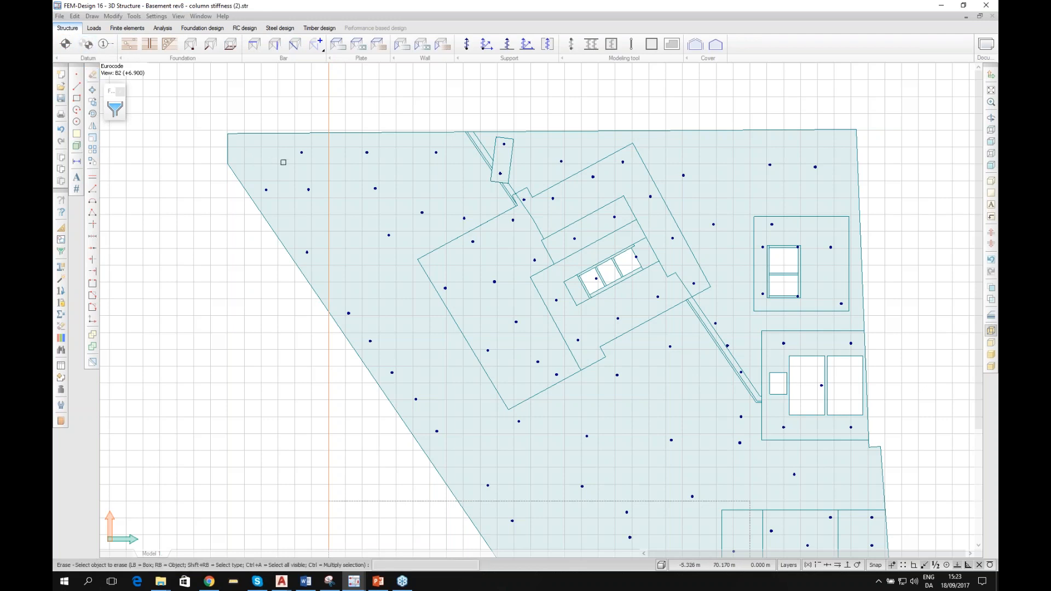
scroll(283, 162, down, 3)
scroll(268, 178, up, 2)
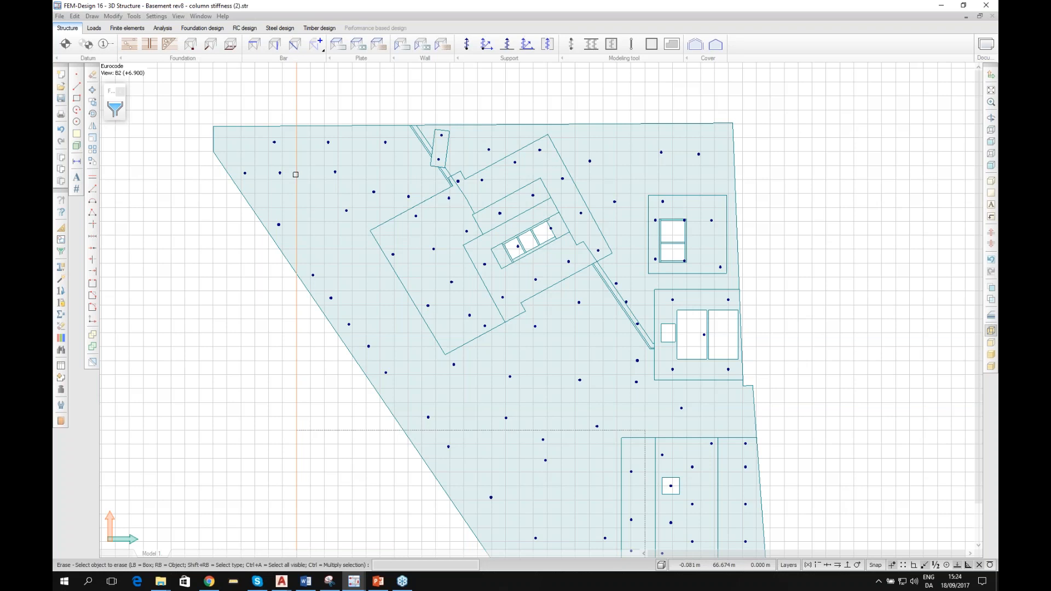
scroll(296, 173, down, 1)
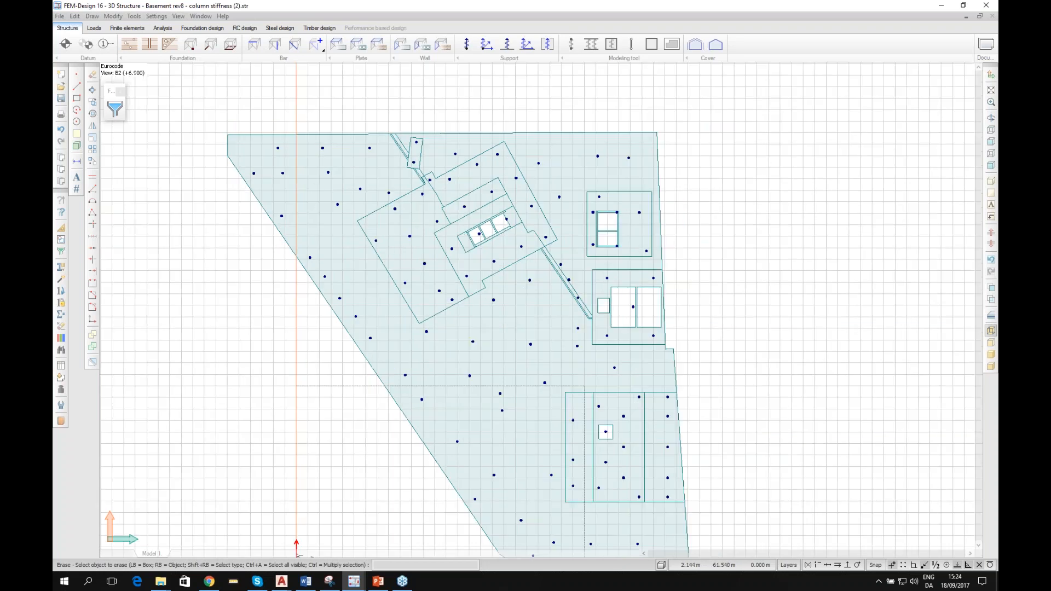
click(309, 204)
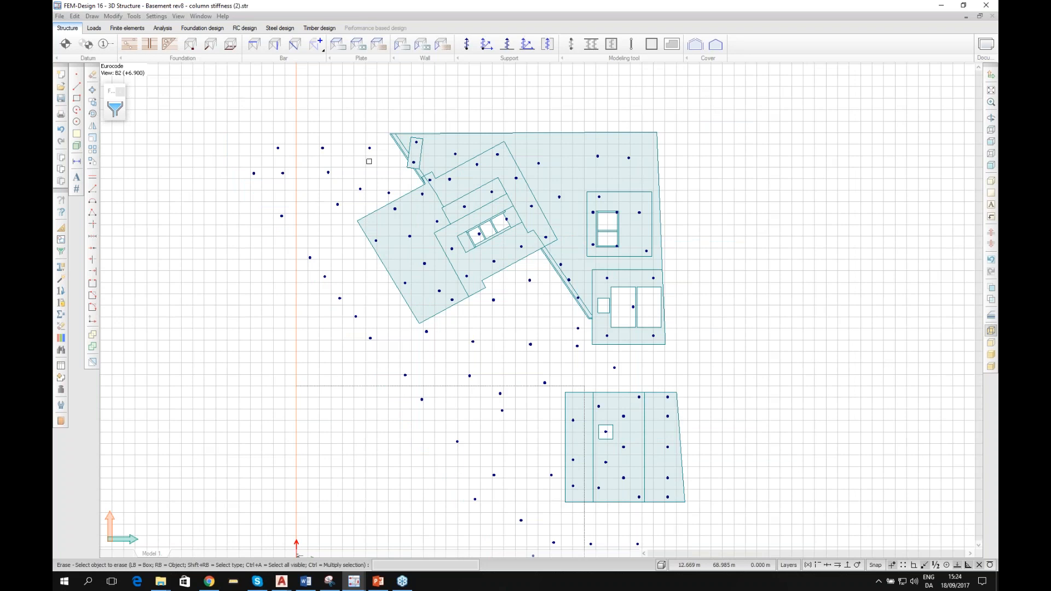
Step: Undo the last erasure of the large outer slab region
key(ctrl+z)
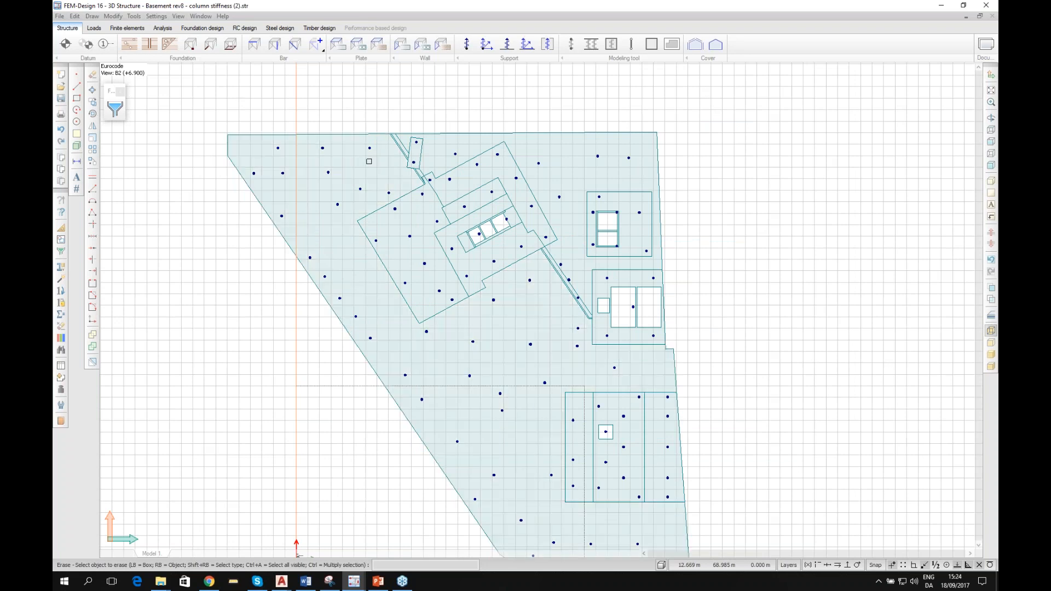
click(75, 17)
click(286, 3)
scroll(346, 159, up, 2)
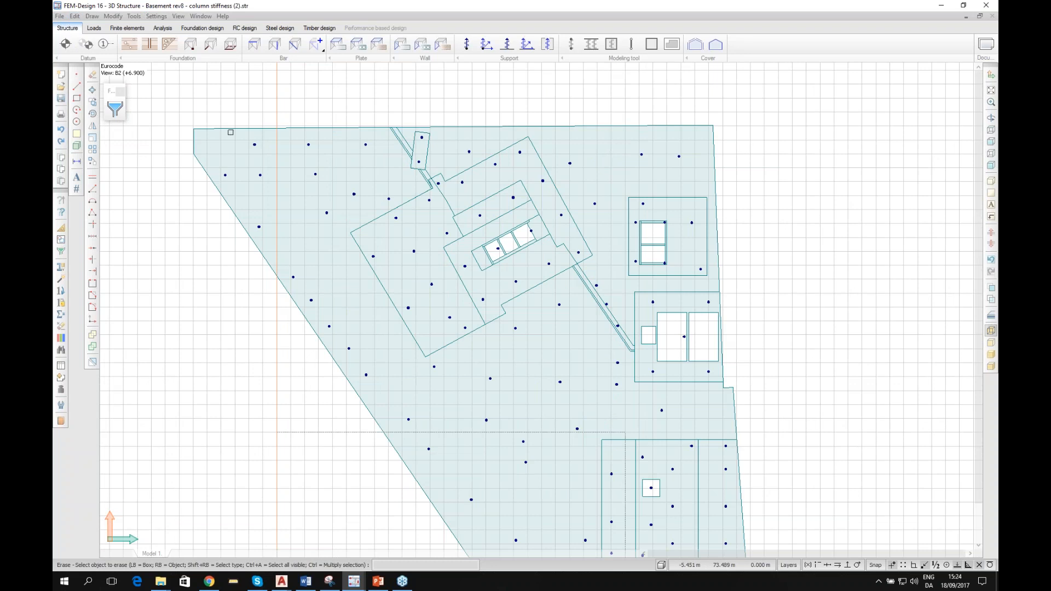
scroll(207, 143, down, 1)
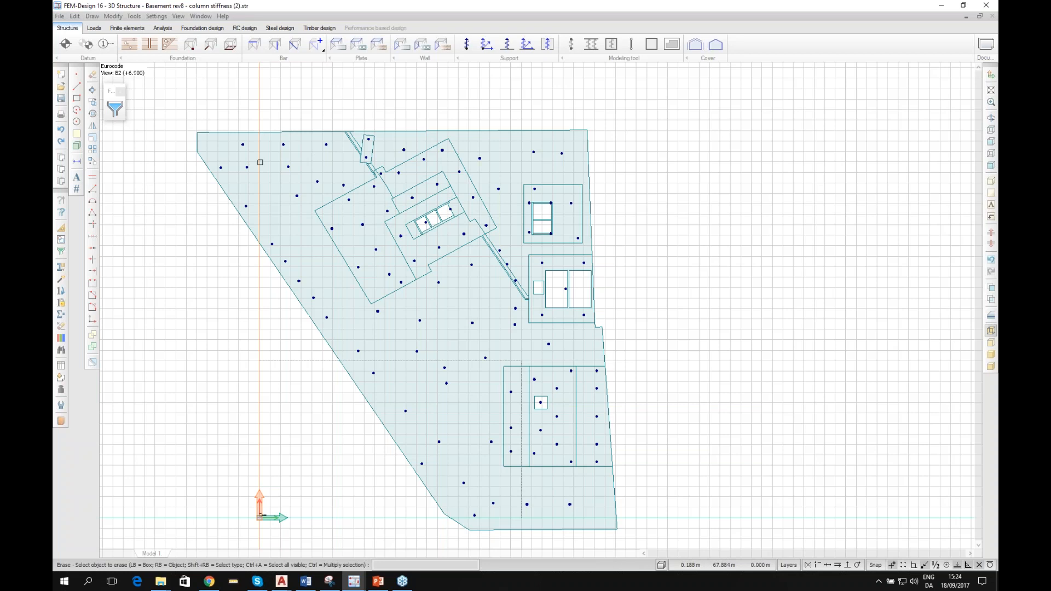
scroll(229, 166, down, 1)
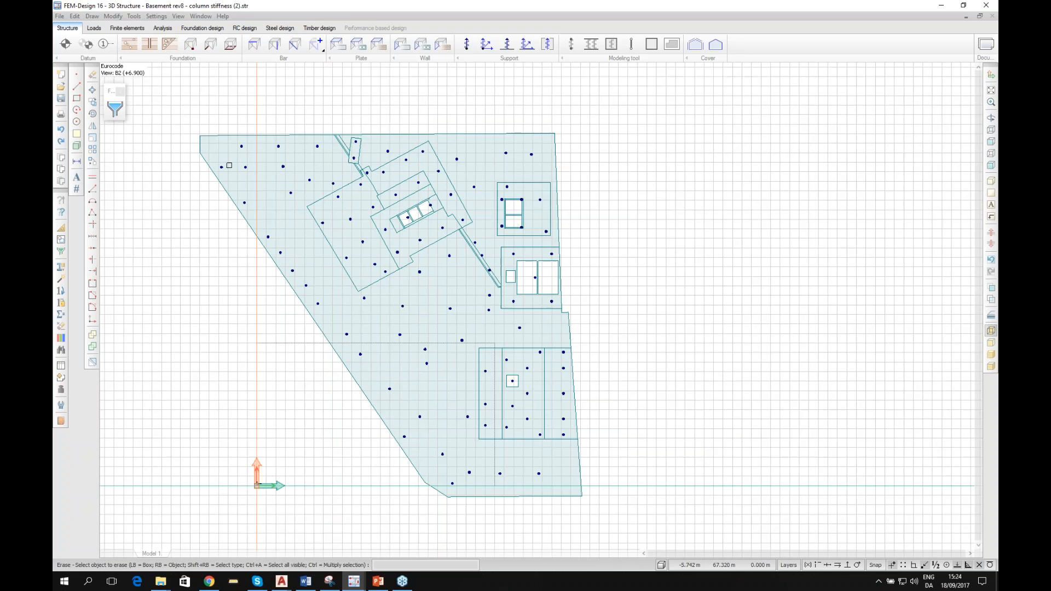
Step: Try again to generate the mesh for the whole B2 plan, moving the message window aside to inspect the highlighted regions
click(127, 28)
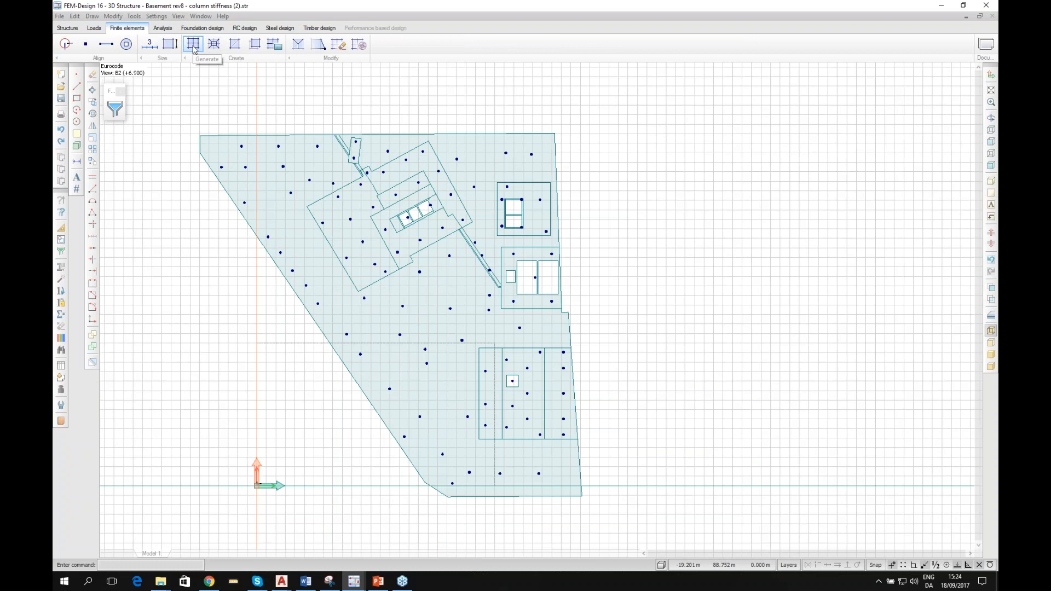
click(193, 46)
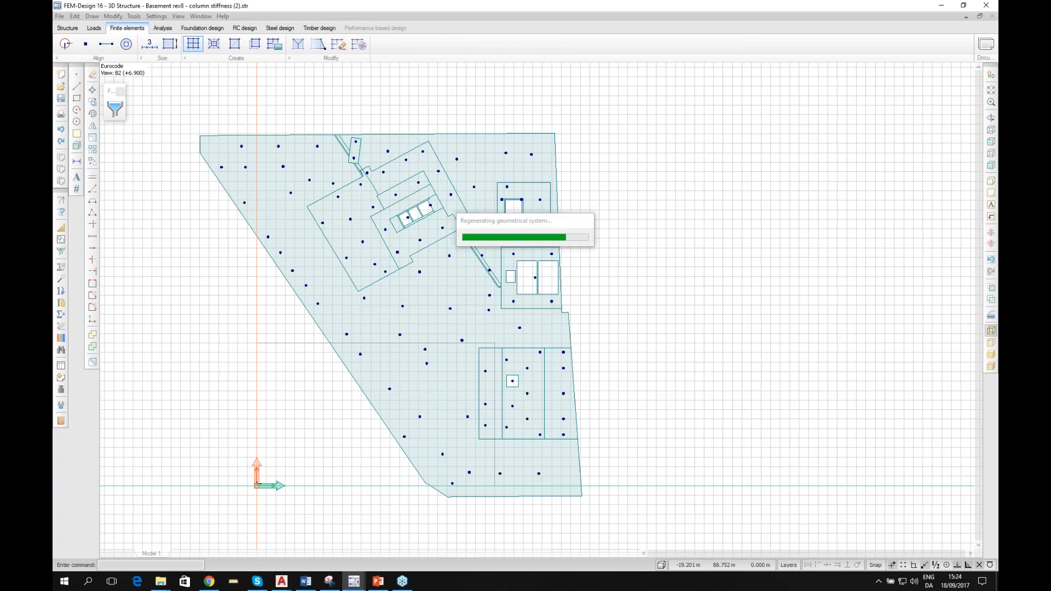
click(644, 517)
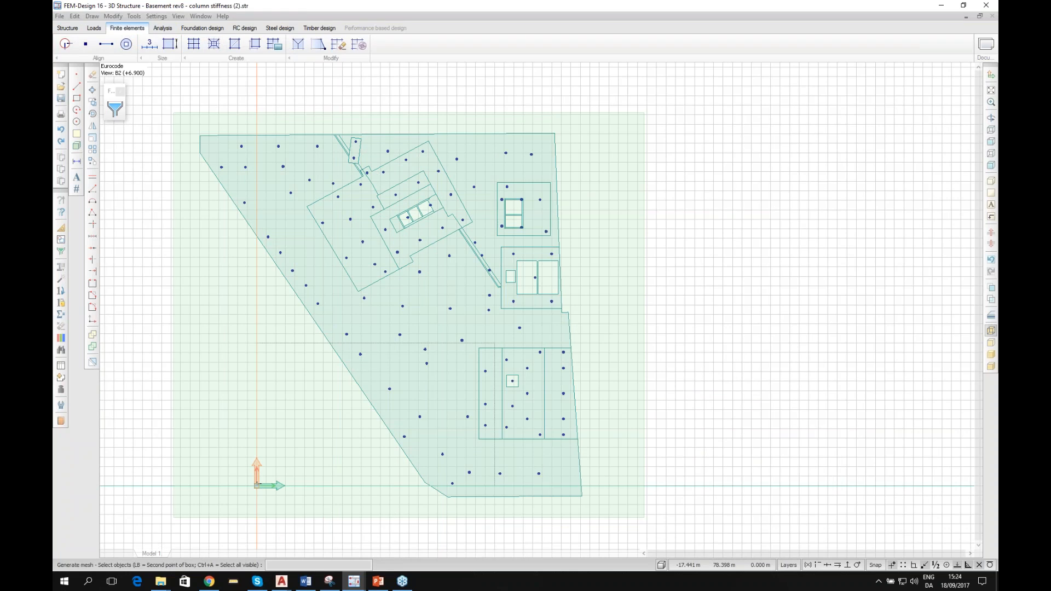
click(173, 113)
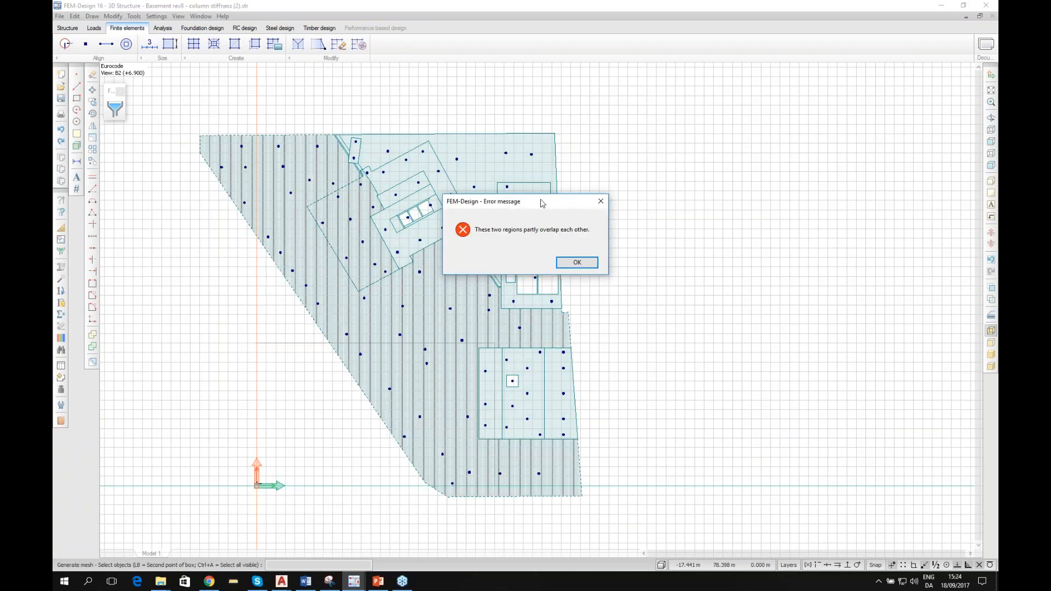
drag(542, 203, 586, 193)
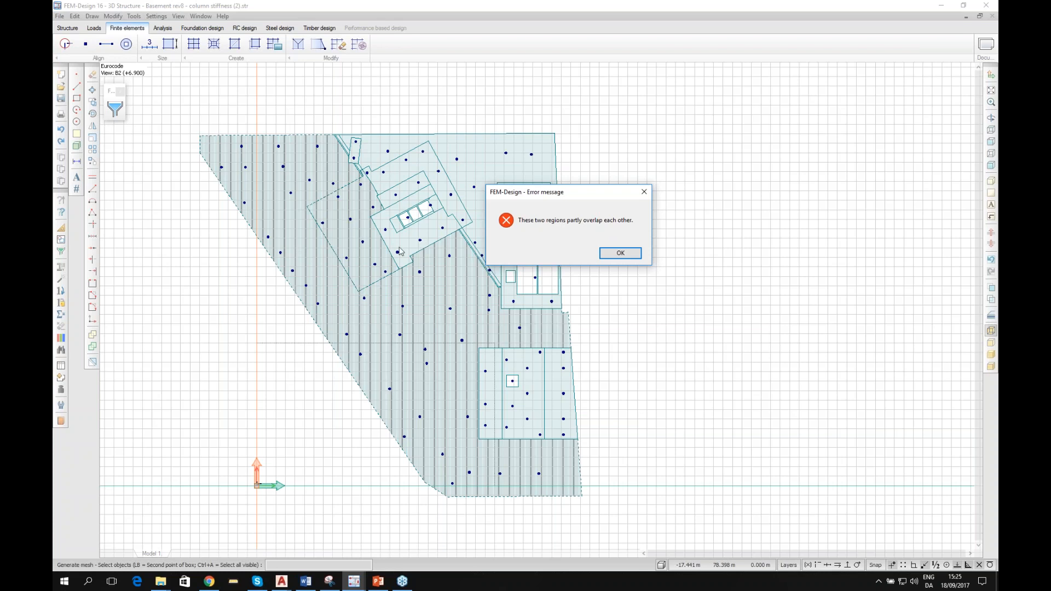
Step: Dismiss the overlap message and examine the lower sloping edge where the inner slab region meets the large outer region on the B2 plan
click(610, 254)
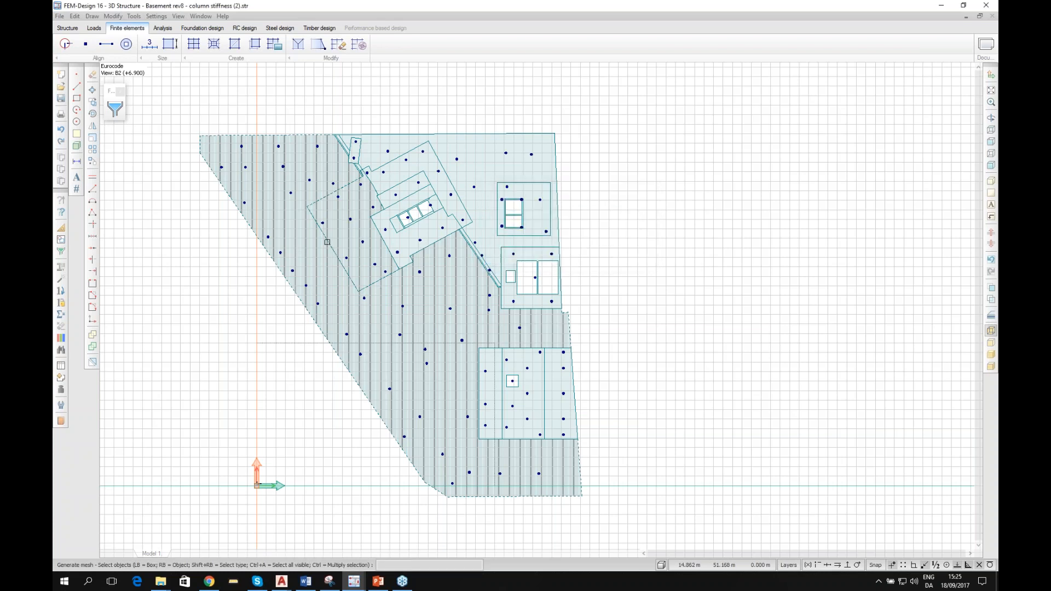
scroll(329, 245, up, 2)
scroll(395, 311, up, 5)
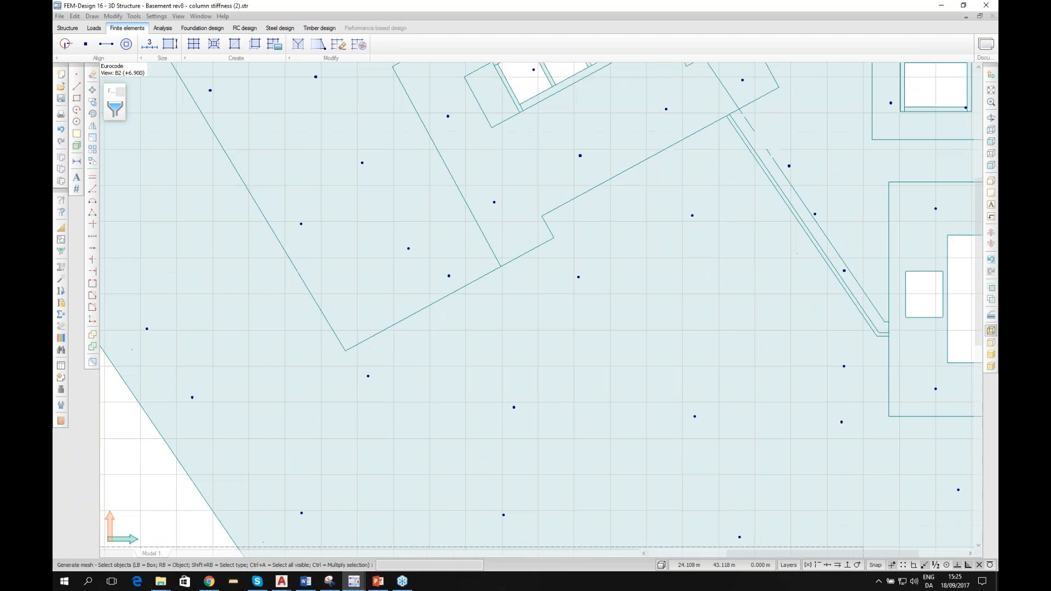
scroll(403, 346, up, 5)
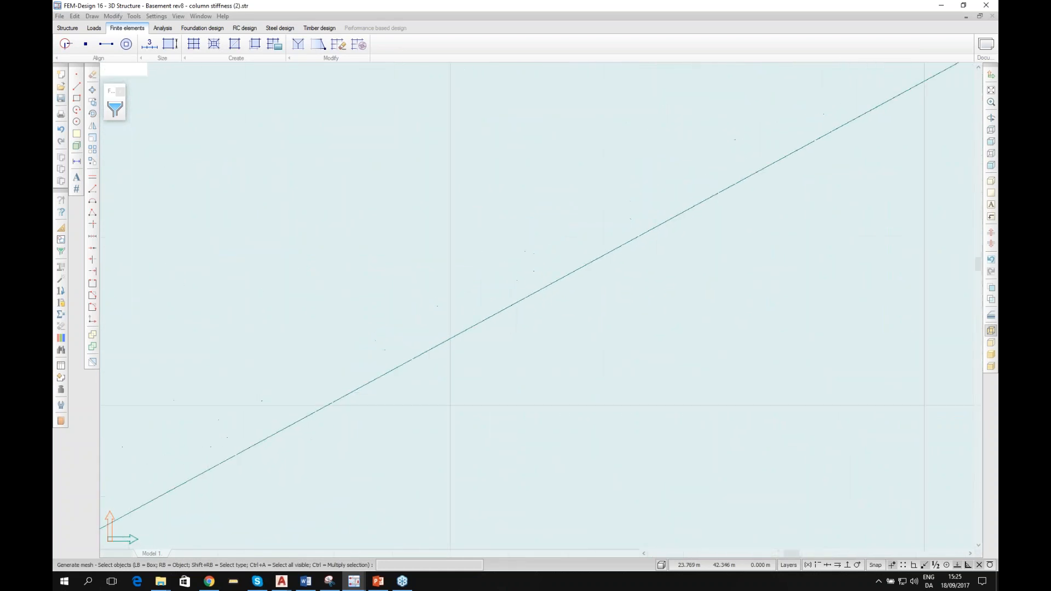
scroll(379, 364, up, 5)
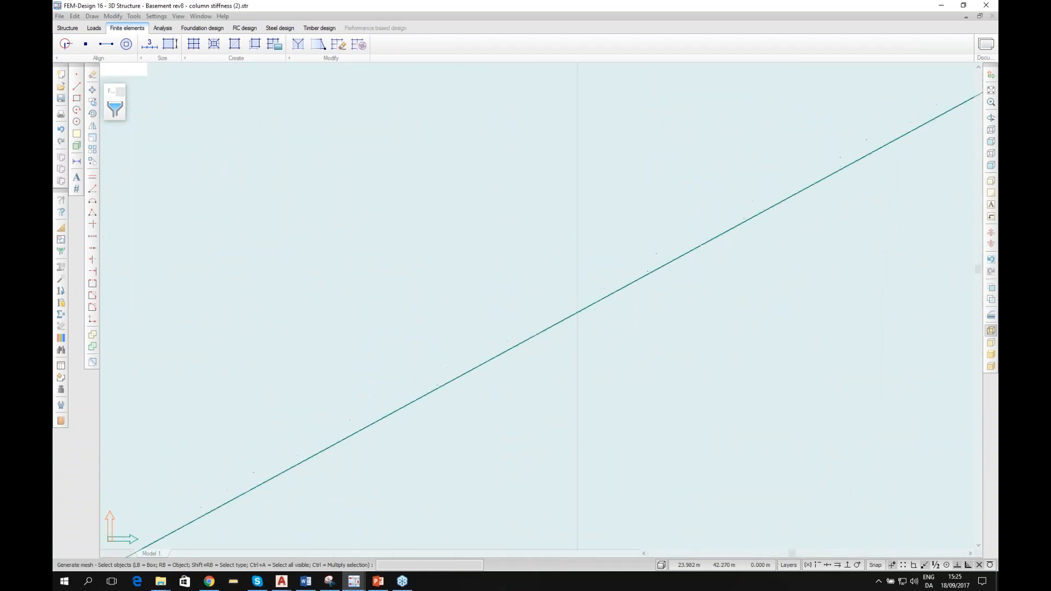
scroll(379, 364, up, 5)
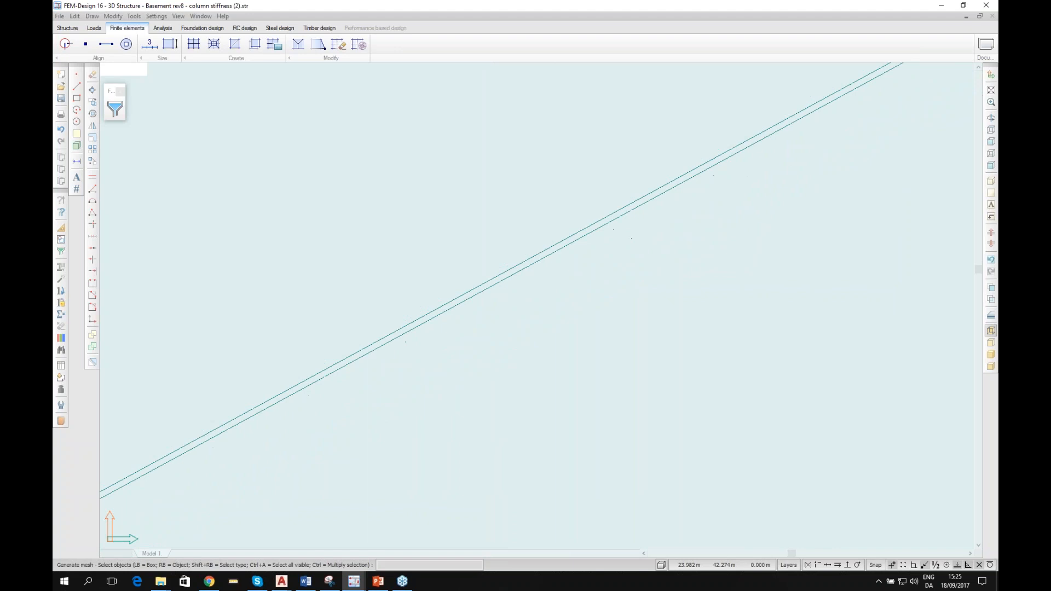
key(Escape)
Step: Check in the structural model which slab region the closely spaced parallel edge lines belong to by selecting and releasing the plate above them
scroll(507, 268, down, 2)
click(409, 217)
click(409, 216)
click(590, 360)
click(581, 339)
key(Escape)
scroll(575, 335, down, 5)
scroll(575, 336, up, 6)
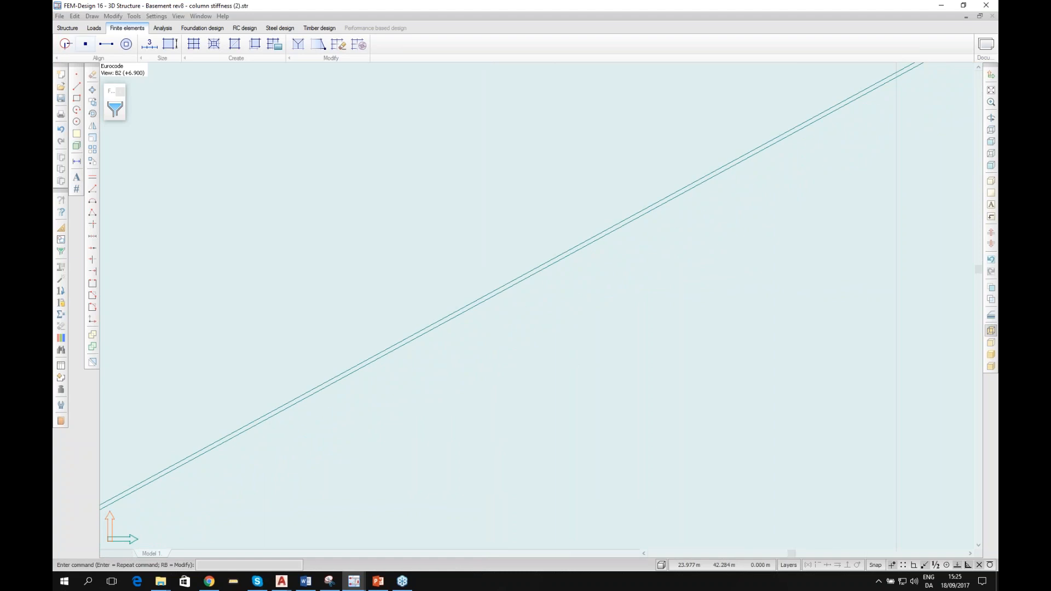
click(67, 28)
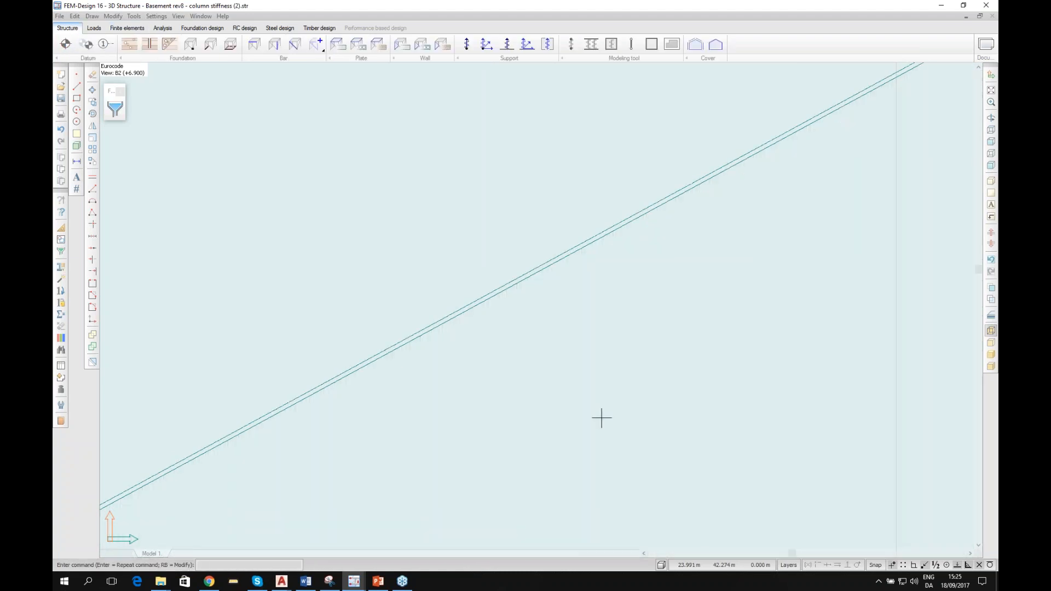
right_click(402, 202)
key(Escape)
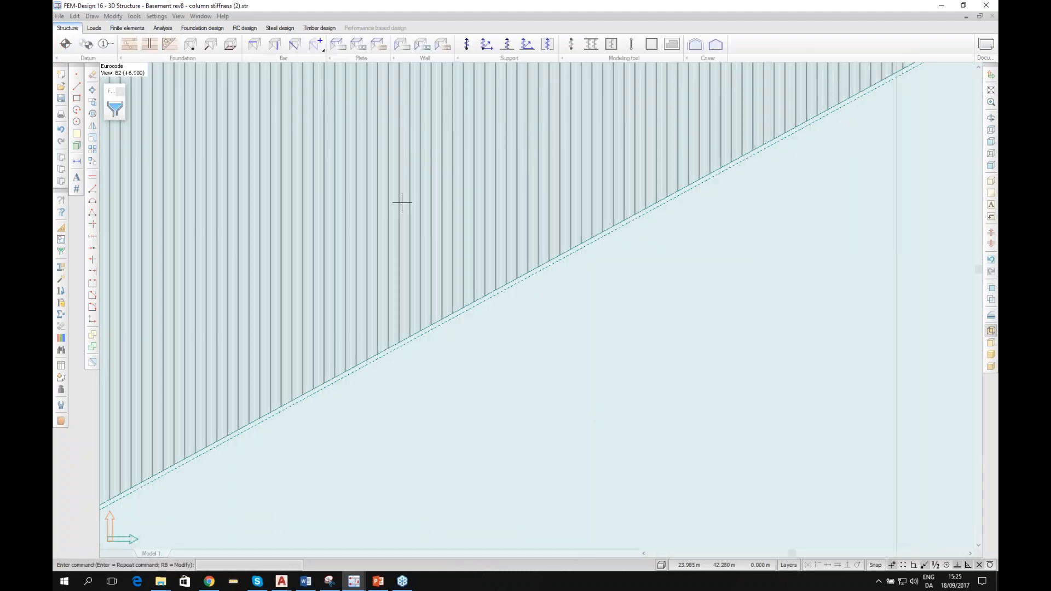
Step: Follow the misaligned edge to the inner slab region's lower corner and compare its outline with the rest of the B2 plan
scroll(580, 332, down, 2)
scroll(525, 383, down, 8)
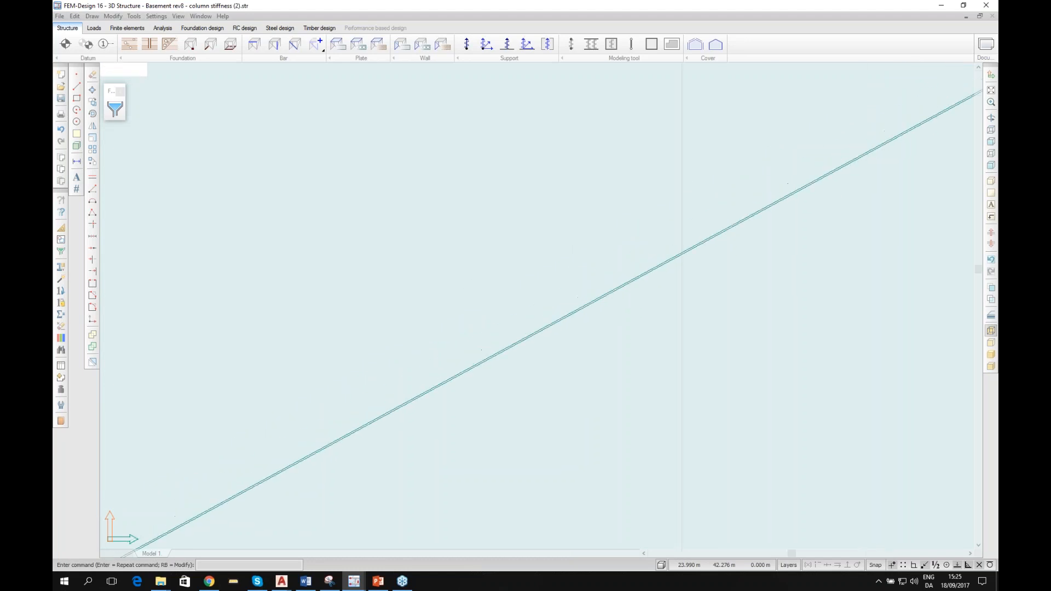
scroll(580, 339, down, 3)
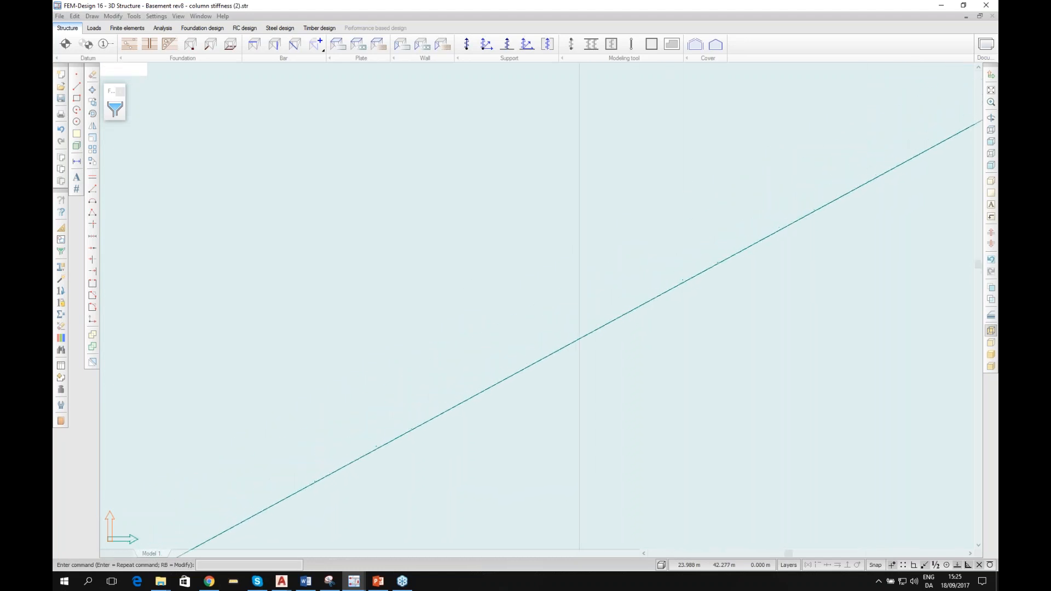
scroll(569, 339, down, 5)
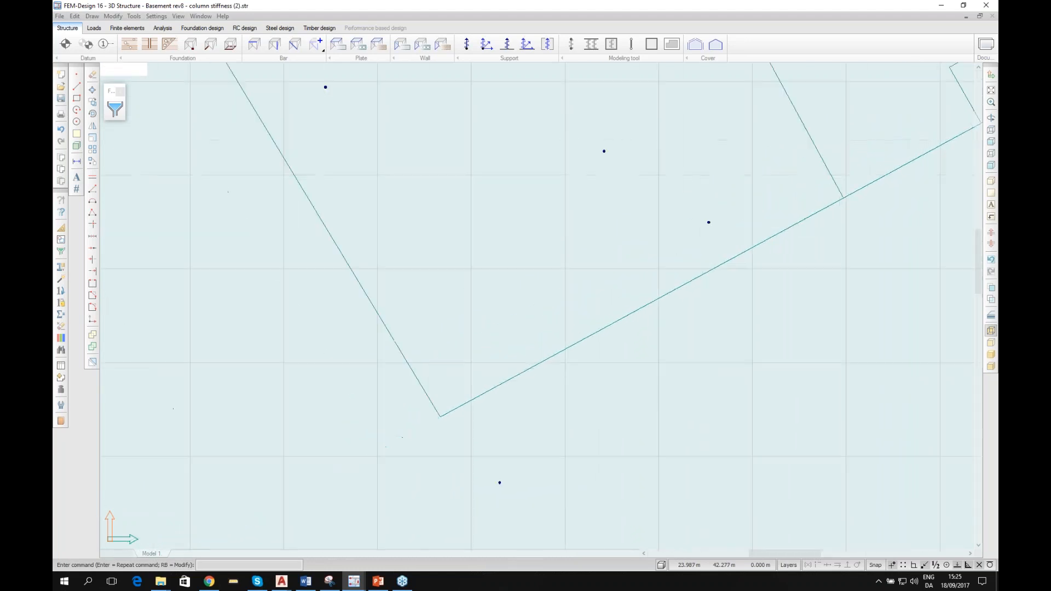
scroll(570, 340, down, 3)
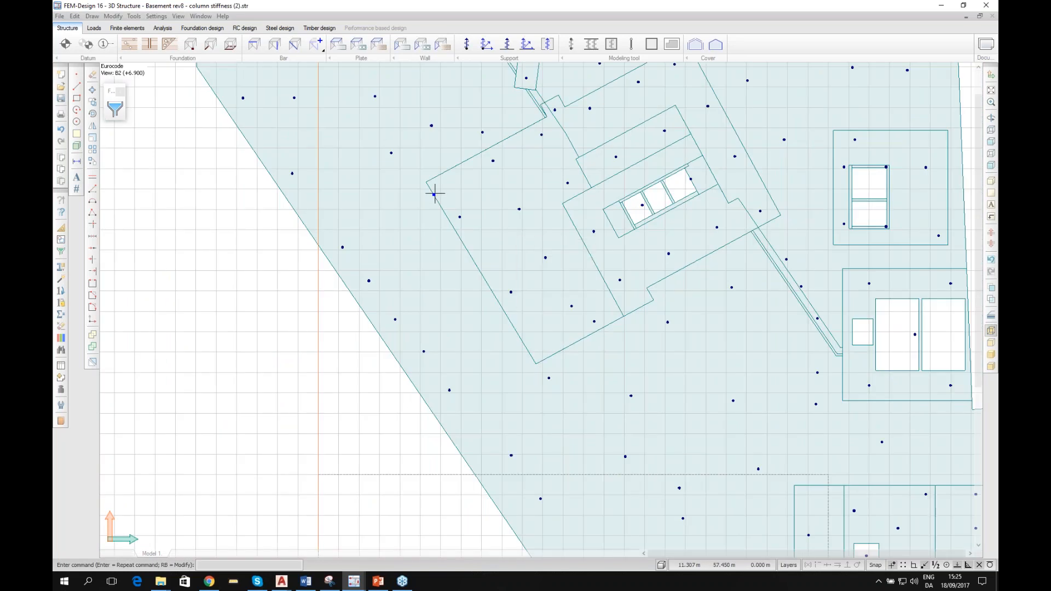
scroll(473, 232, up, 3)
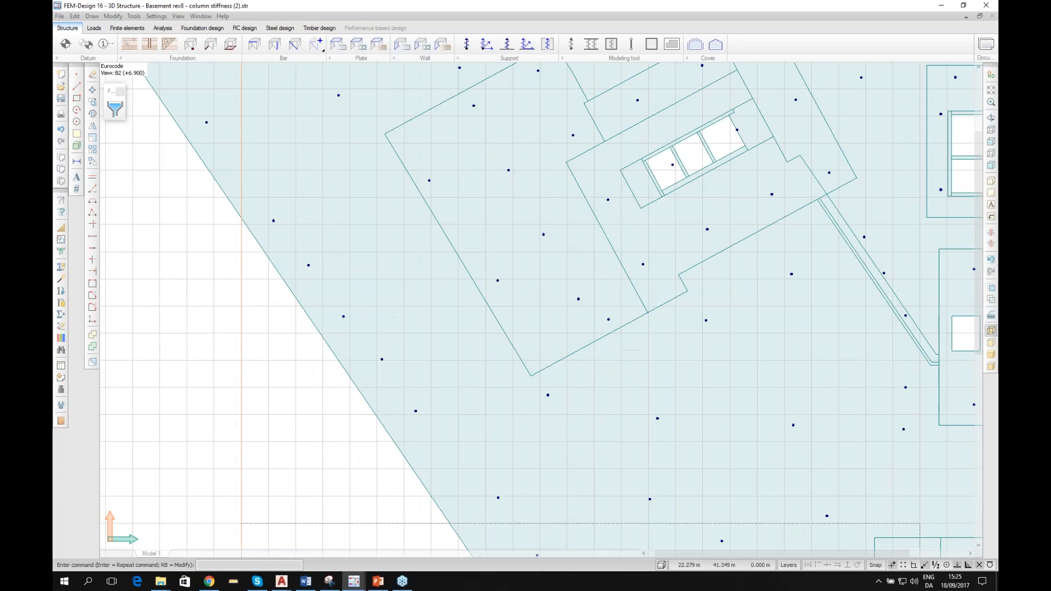
scroll(542, 363, up, 2)
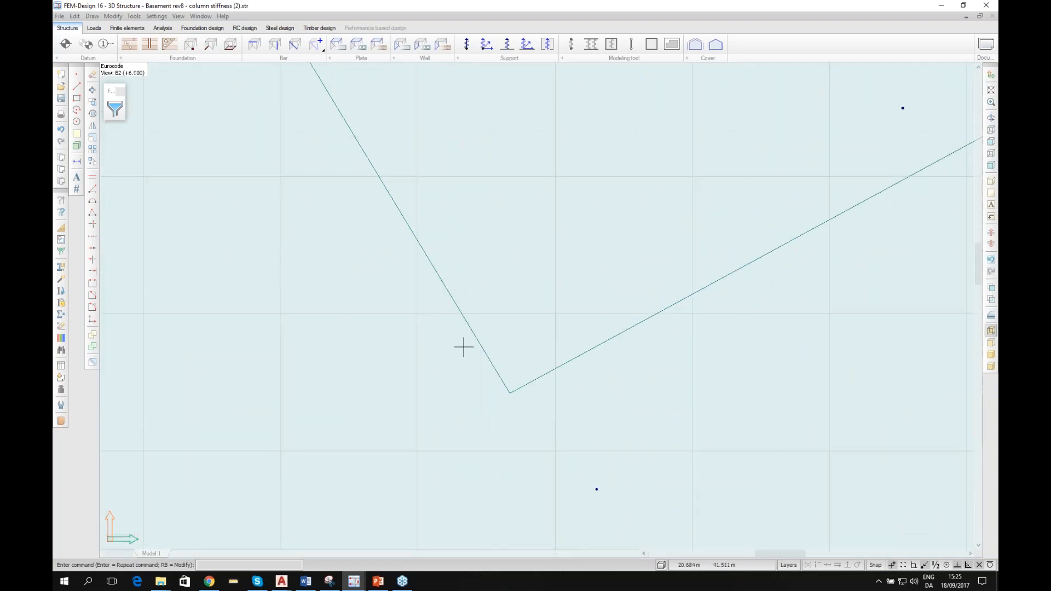
scroll(508, 389, down, 3)
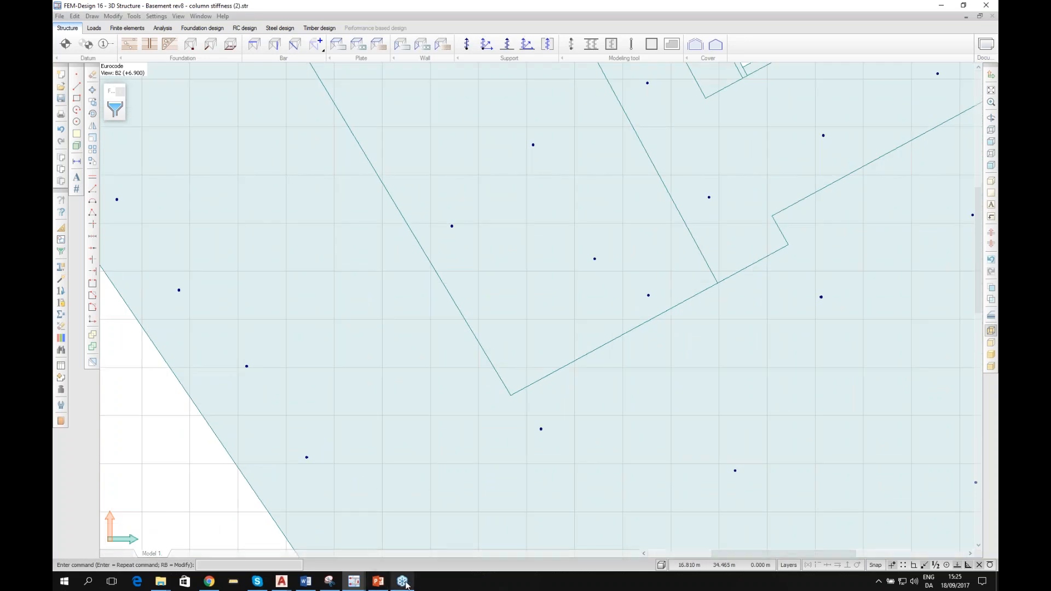
mouse_move(406, 585)
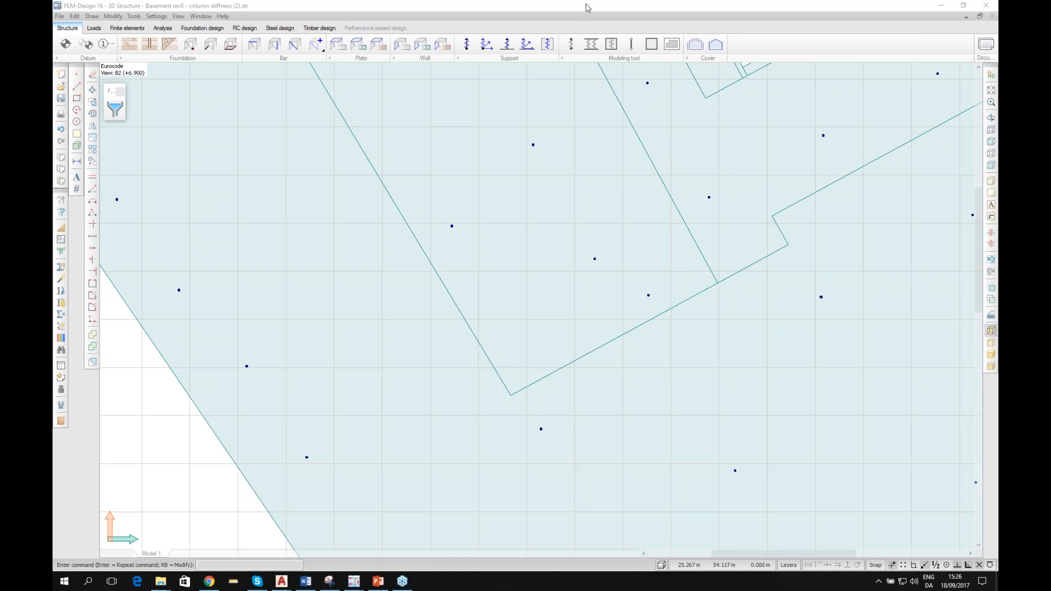
scroll(552, 277, down, 5)
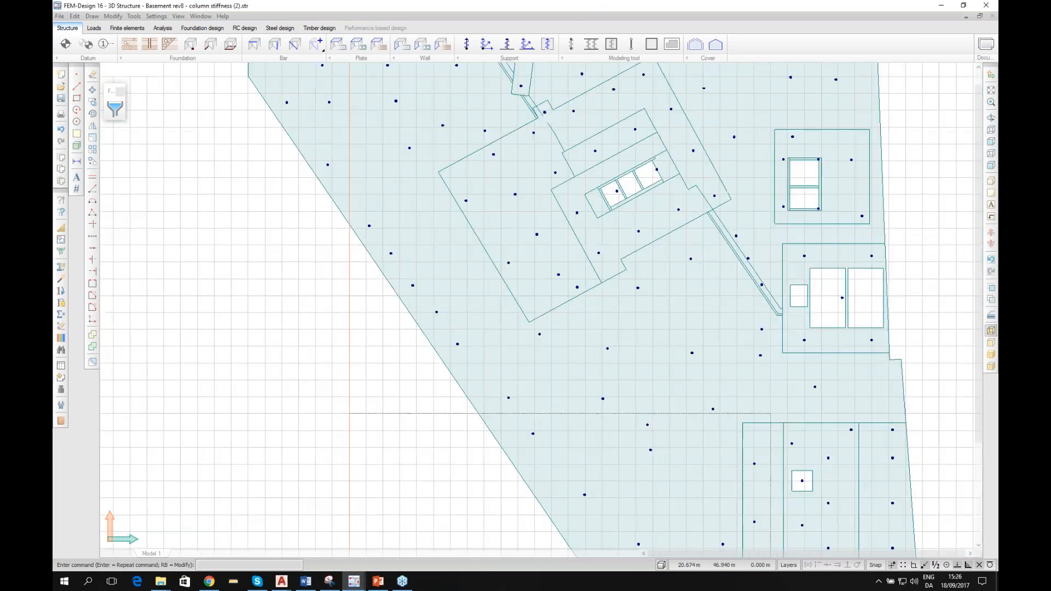
scroll(551, 277, down, 4)
scroll(330, 126, down, 1)
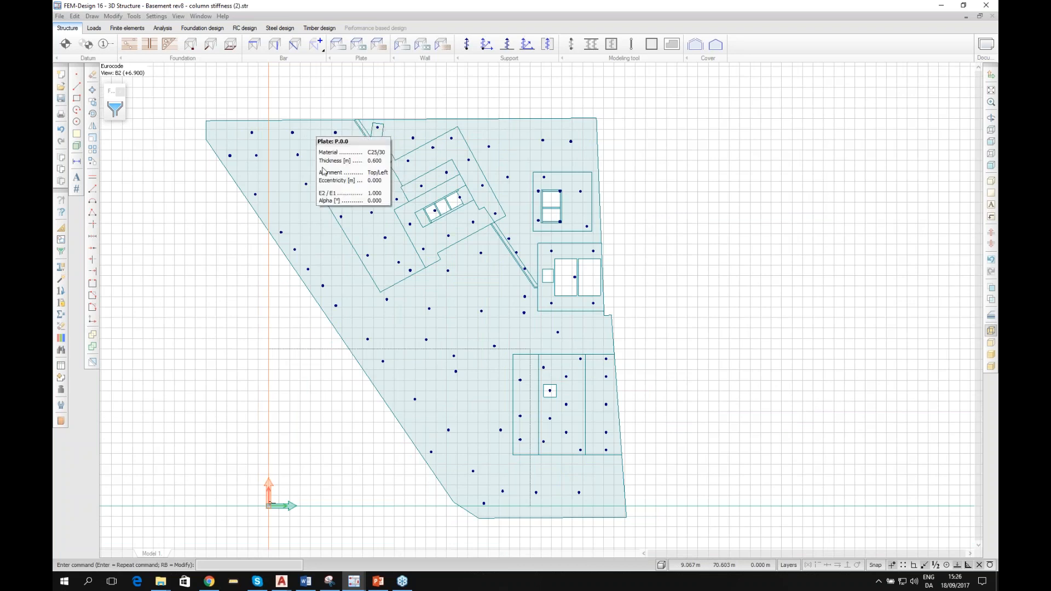
Step: Switch to AutoCAD's try this one.dwg and examine the 3D steel staircase and its frame from several sides
mouse_move(280, 583)
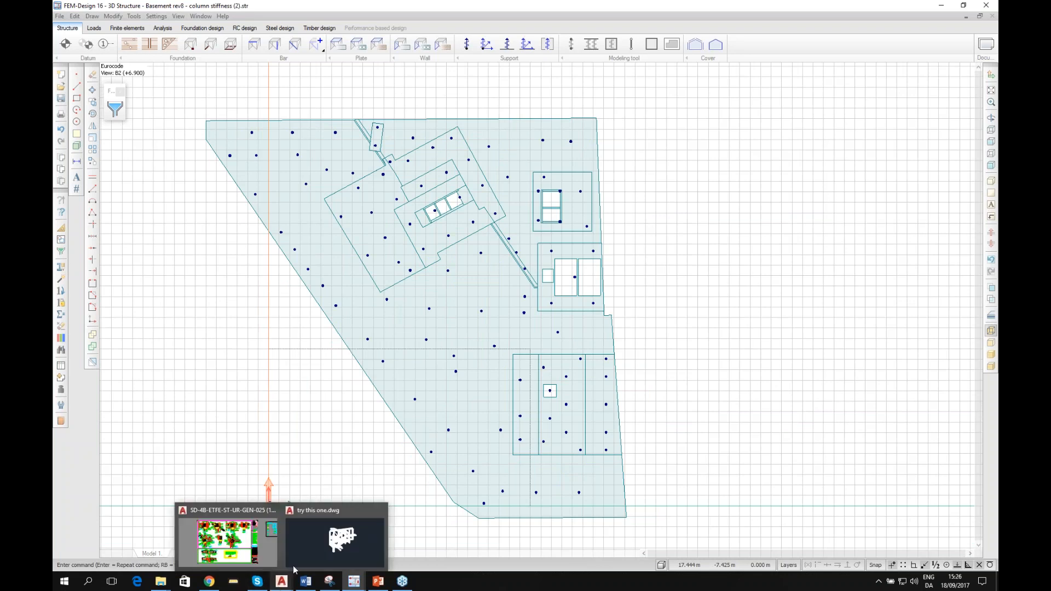
click(304, 542)
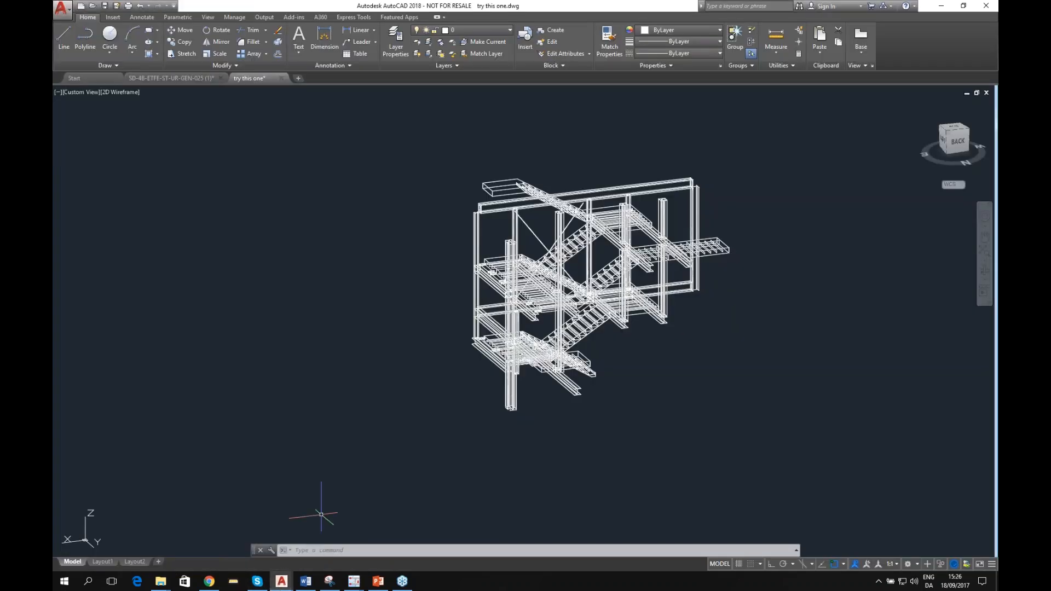
middle_drag(548, 284, 580, 293)
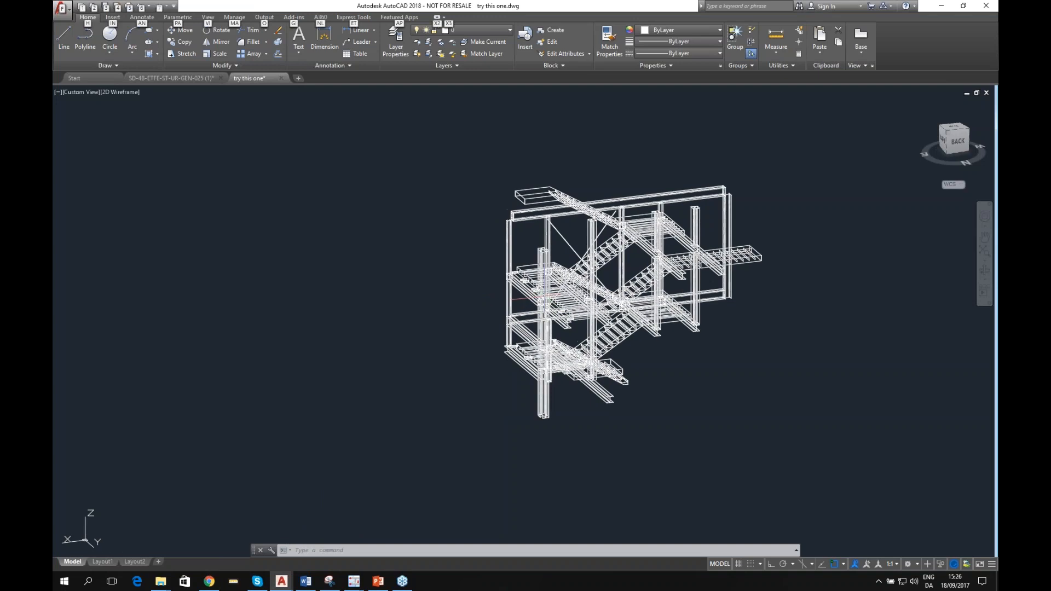
middle_drag(638, 265, 541, 286)
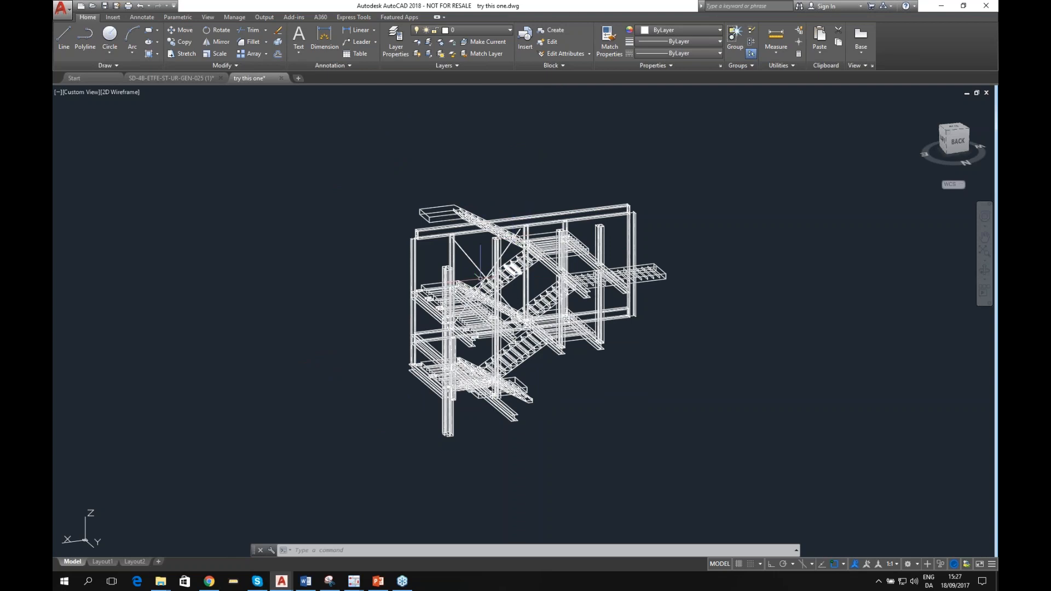
shift+middle_drag(470, 288, 439, 339)
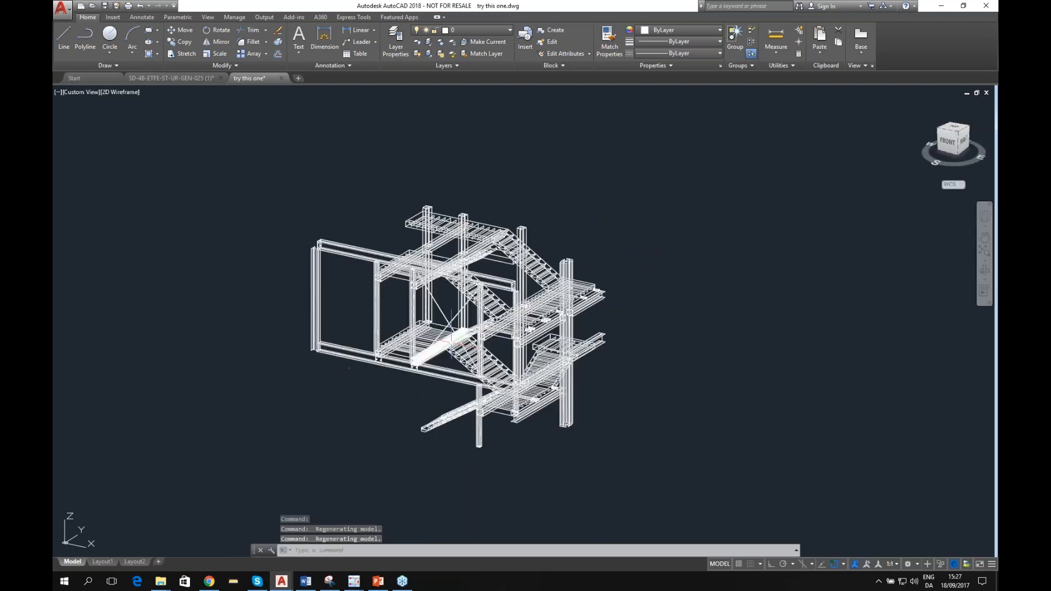
scroll(400, 342, up, 3)
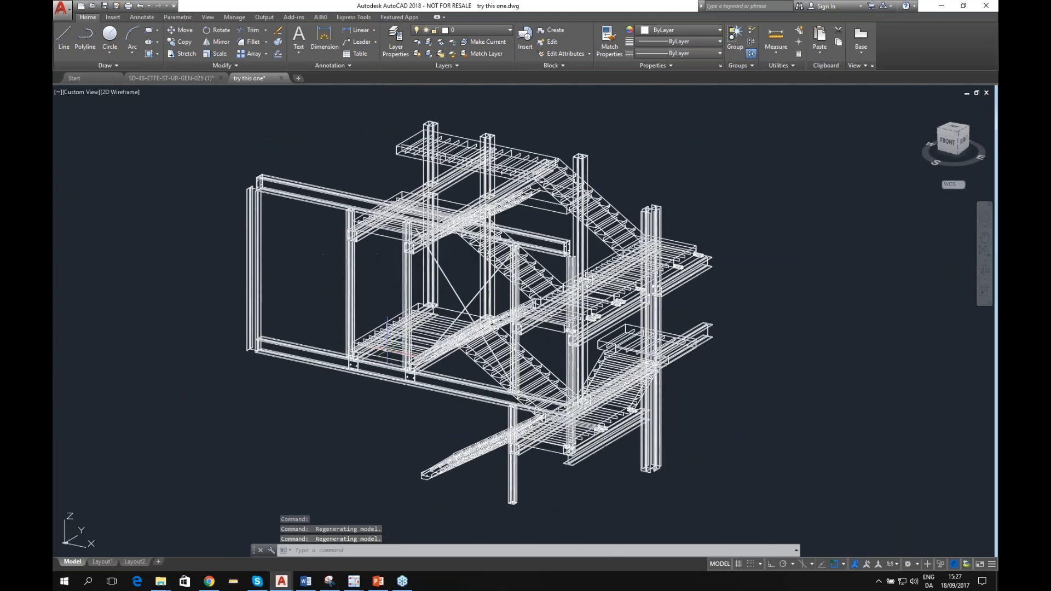
scroll(359, 320, down, 8)
scroll(359, 319, up, 8)
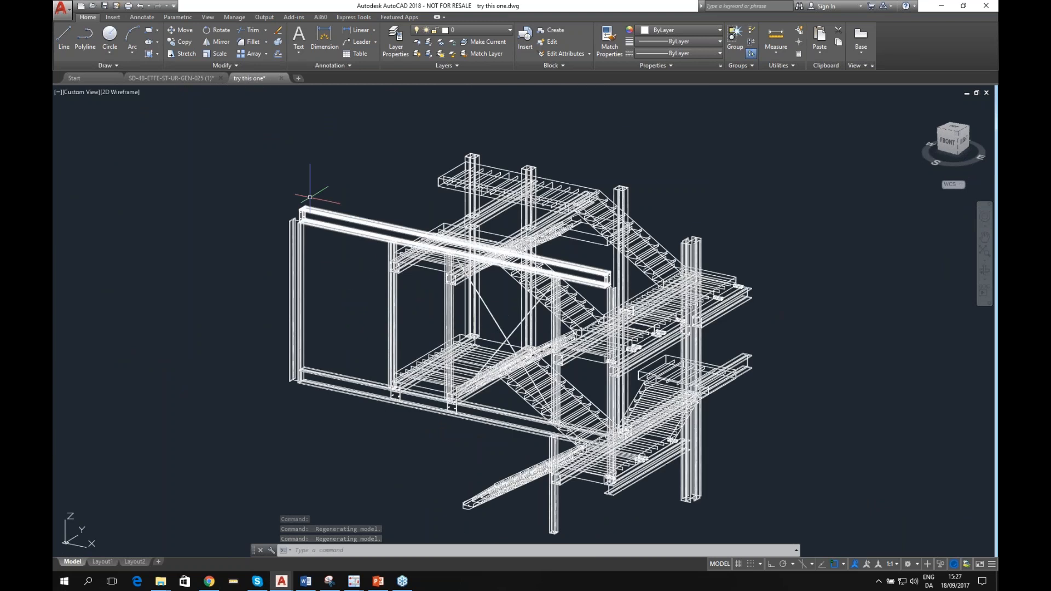
scroll(280, 196, down, 2)
shift+middle_drag(296, 230, 422, 226)
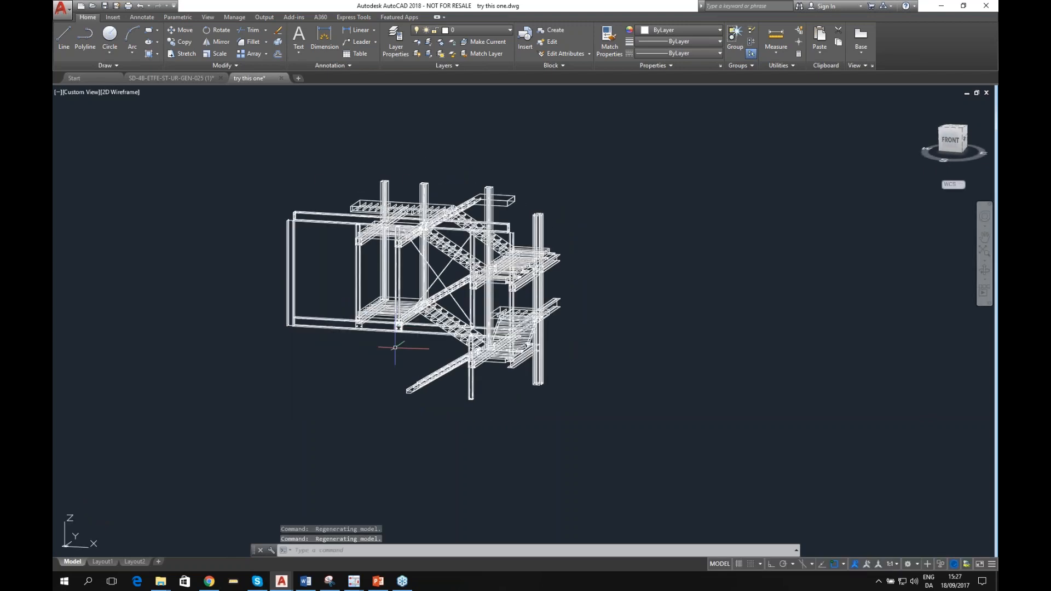
Step: Switch to the FEM-Design staircase model 23-08-2017 kl 1239 corrected right scale.str and examine the shell stress results on its flights and landings
mouse_move(354, 585)
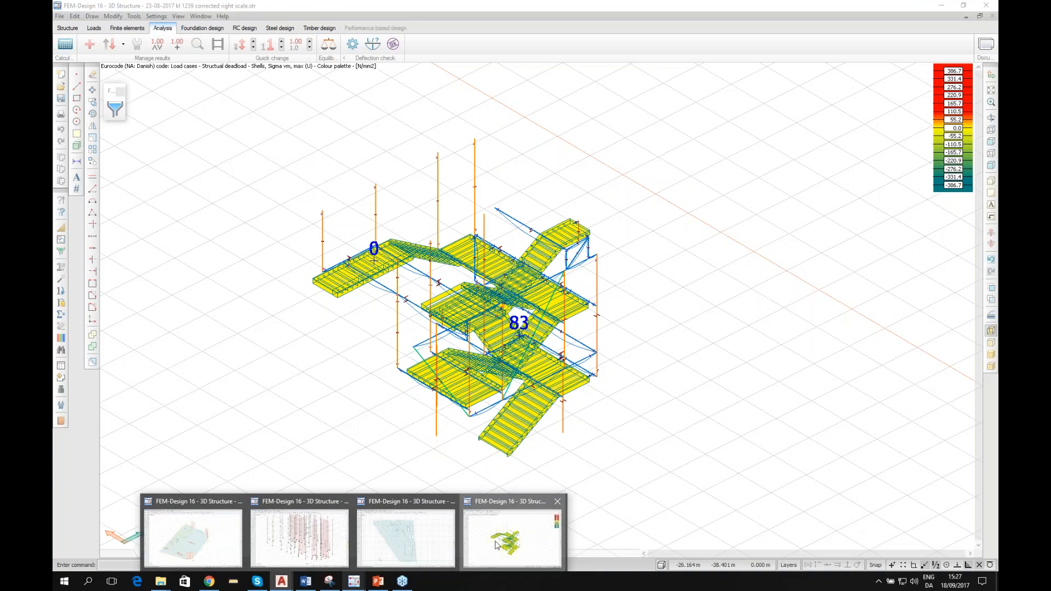
click(496, 545)
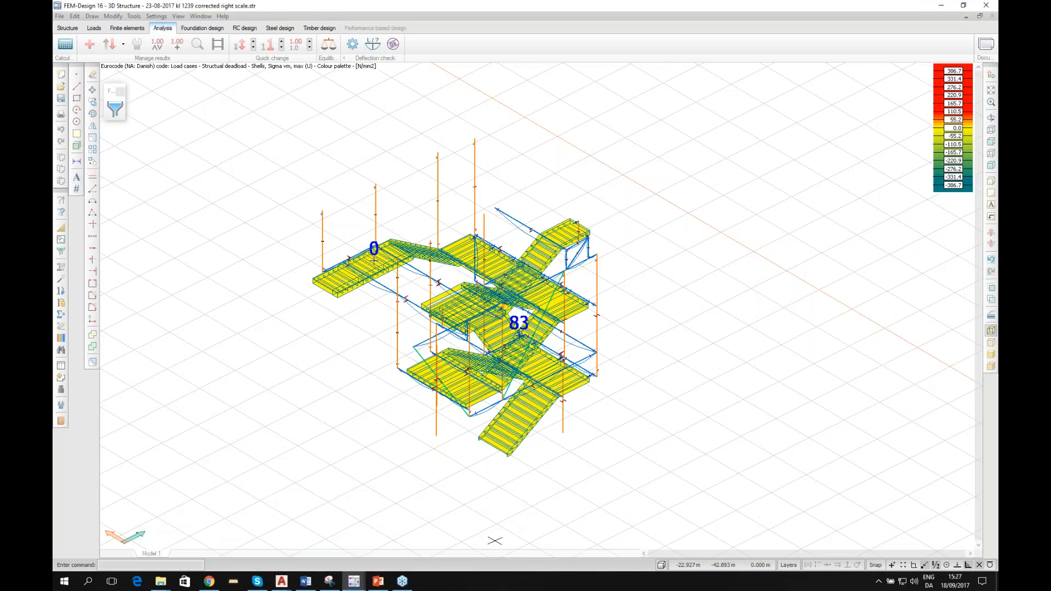
scroll(389, 325, up, 3)
scroll(406, 333, down, 2)
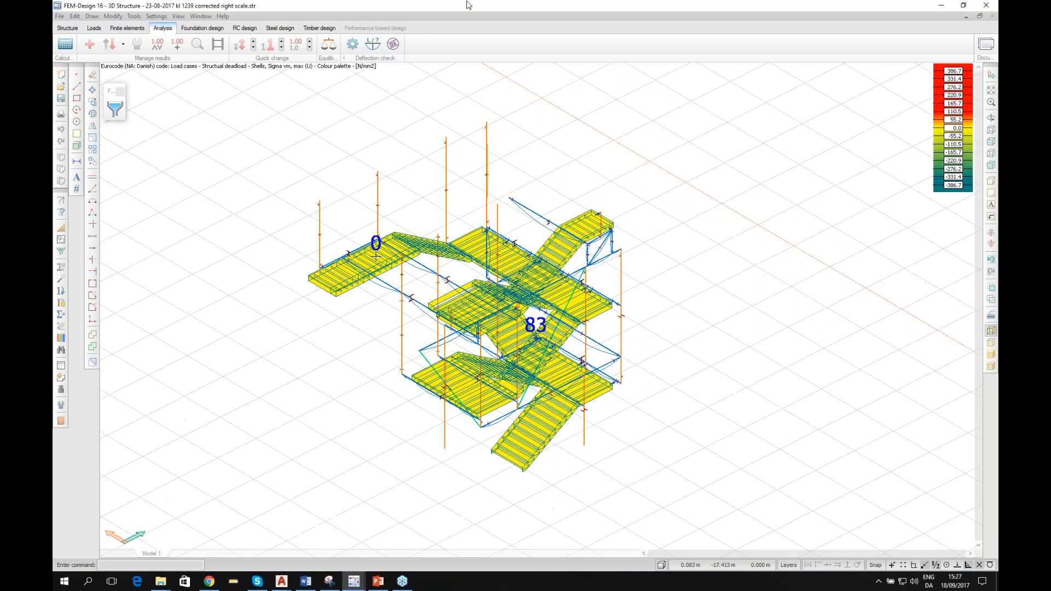
scroll(555, 452, up, 5)
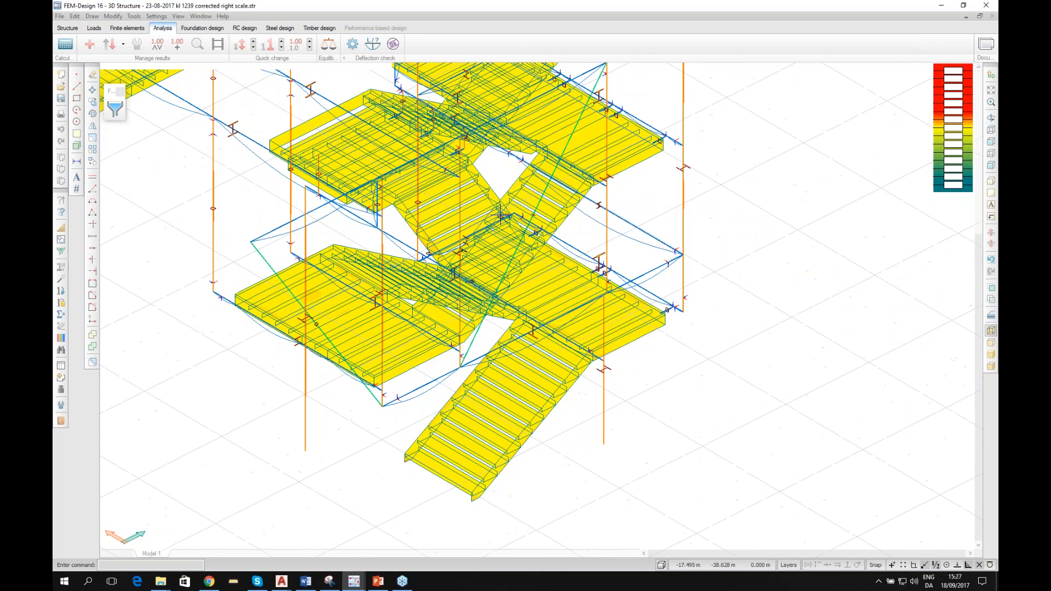
scroll(492, 461, down, 3)
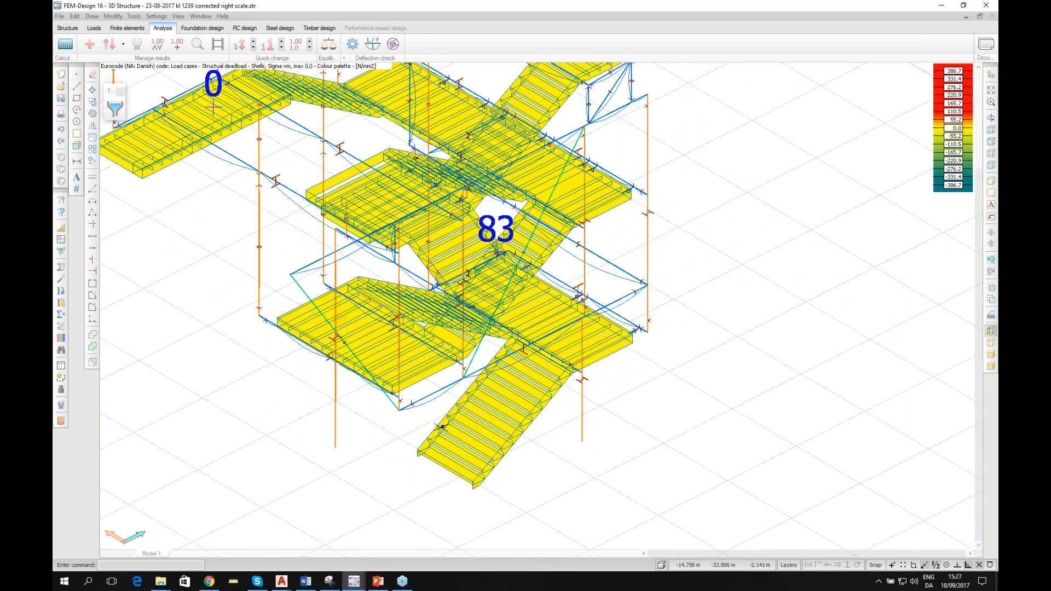
scroll(457, 285, down, 1)
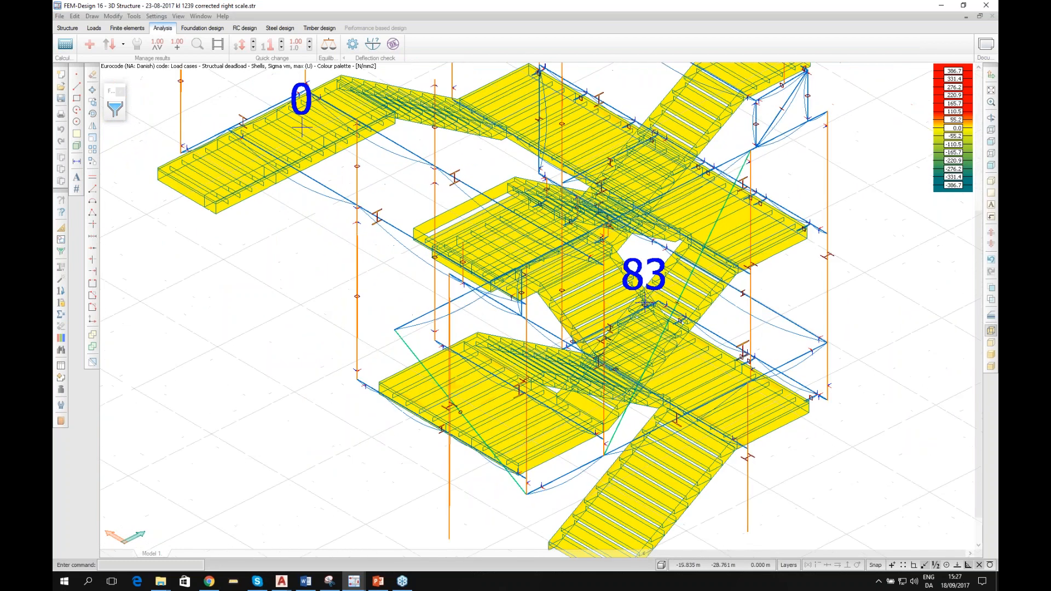
Step: Return to AutoCAD's try this one.dwg and examine the lower stair flights and their supporting beams from the front
mouse_move(358, 582)
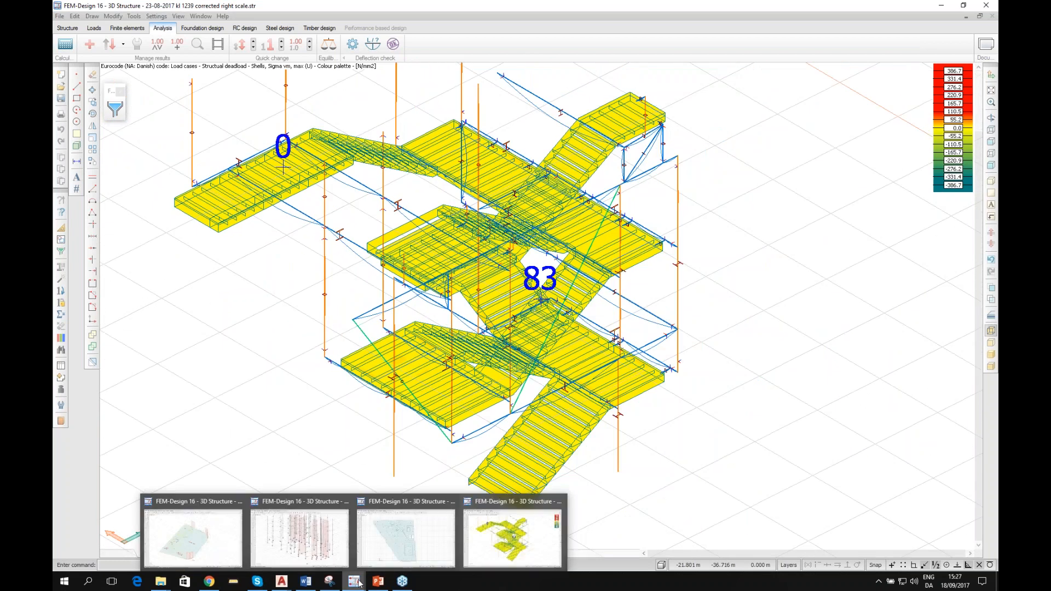
mouse_move(282, 582)
click(333, 543)
scroll(452, 389, up, 5)
middle_drag(452, 412, 510, 434)
key(alt)
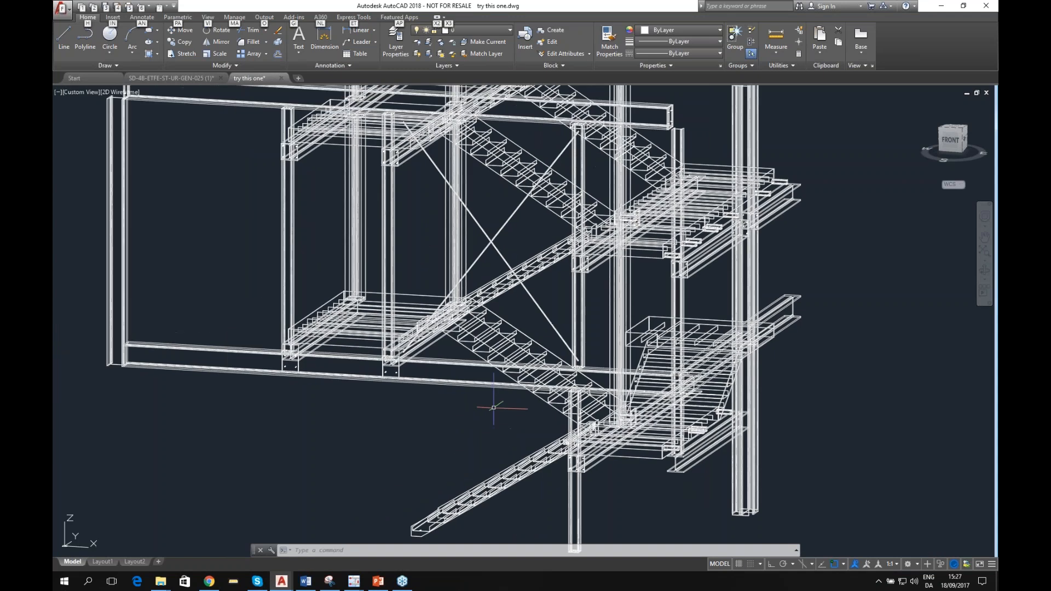
shift+middle_drag(479, 401, 590, 404)
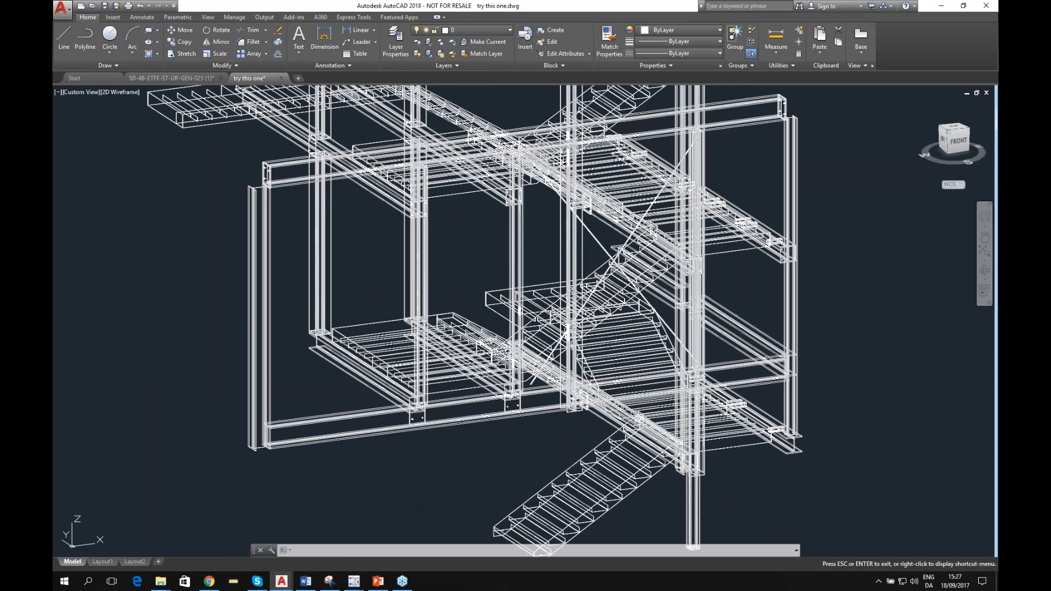
Step: Examine the lower landing's corner plates and the lowest flight's treads and stringers in the AutoCAD staircase up close
scroll(363, 338, up, 7)
scroll(363, 338, down, 6)
scroll(278, 259, up, 8)
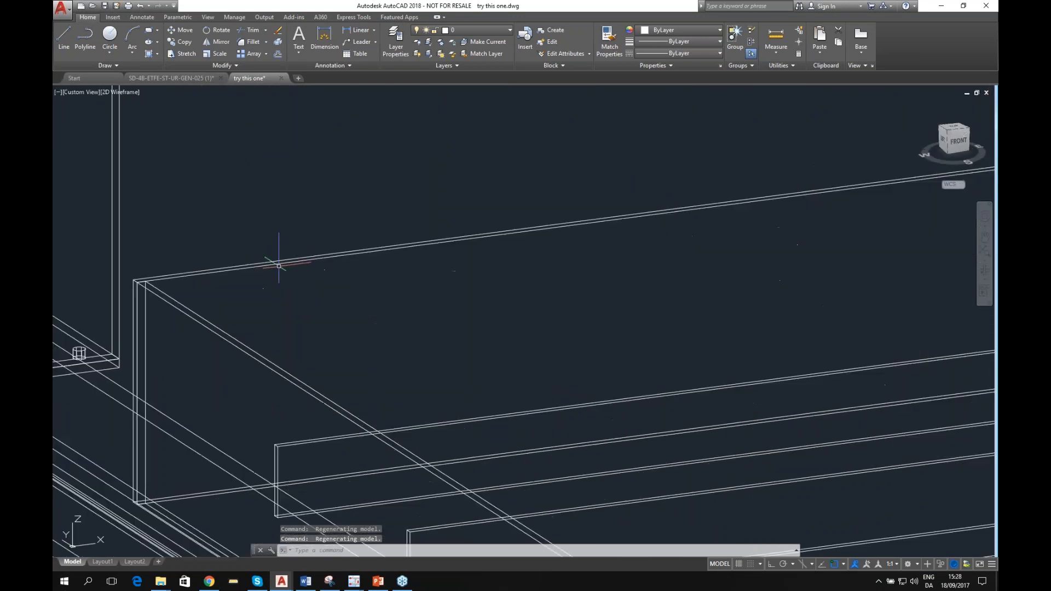
scroll(245, 268, down, 5)
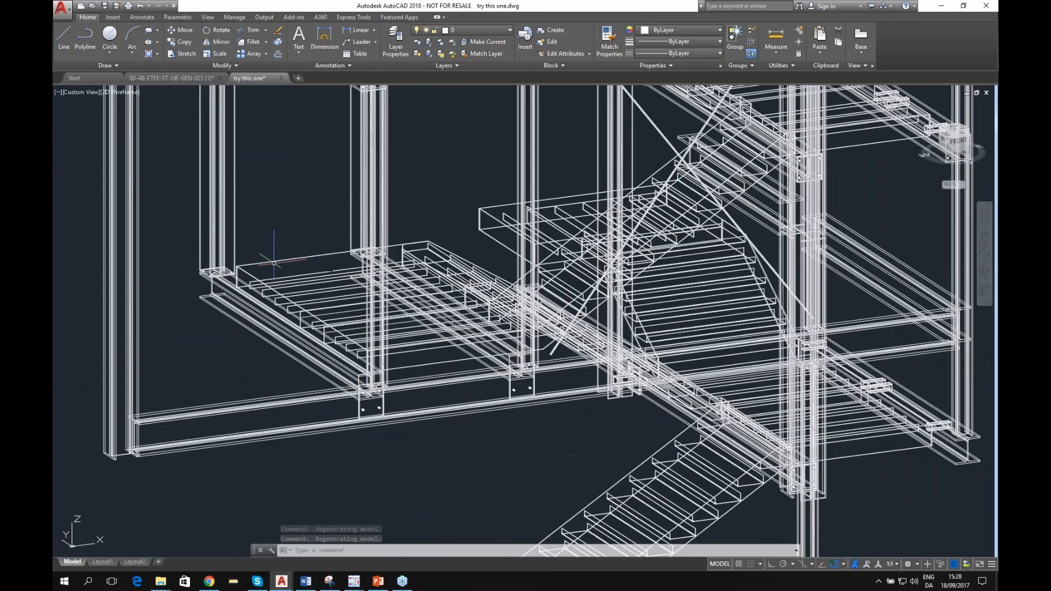
scroll(272, 267, down, 5)
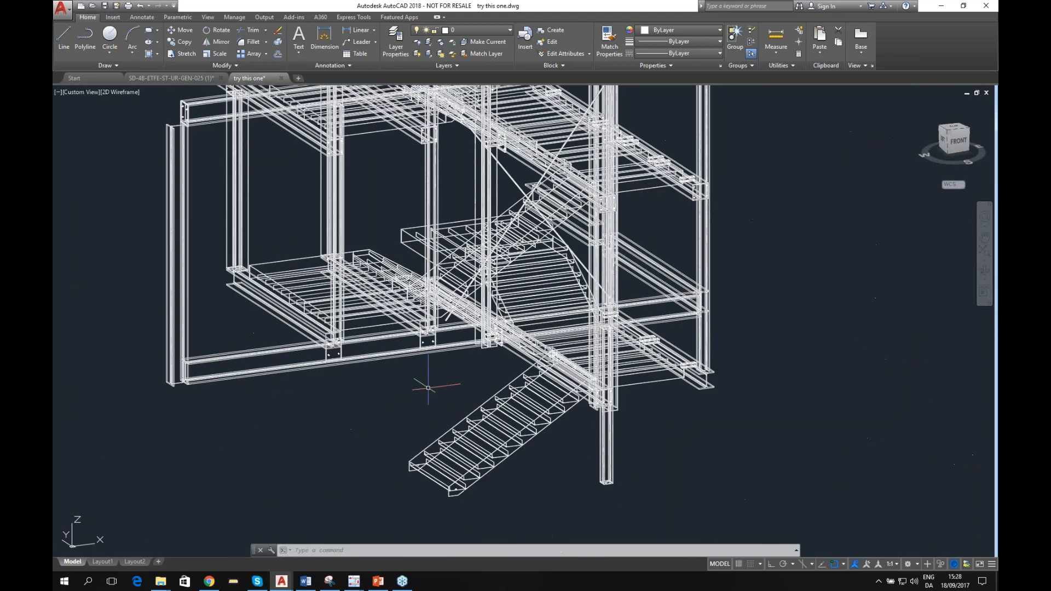
scroll(543, 438, up, 8)
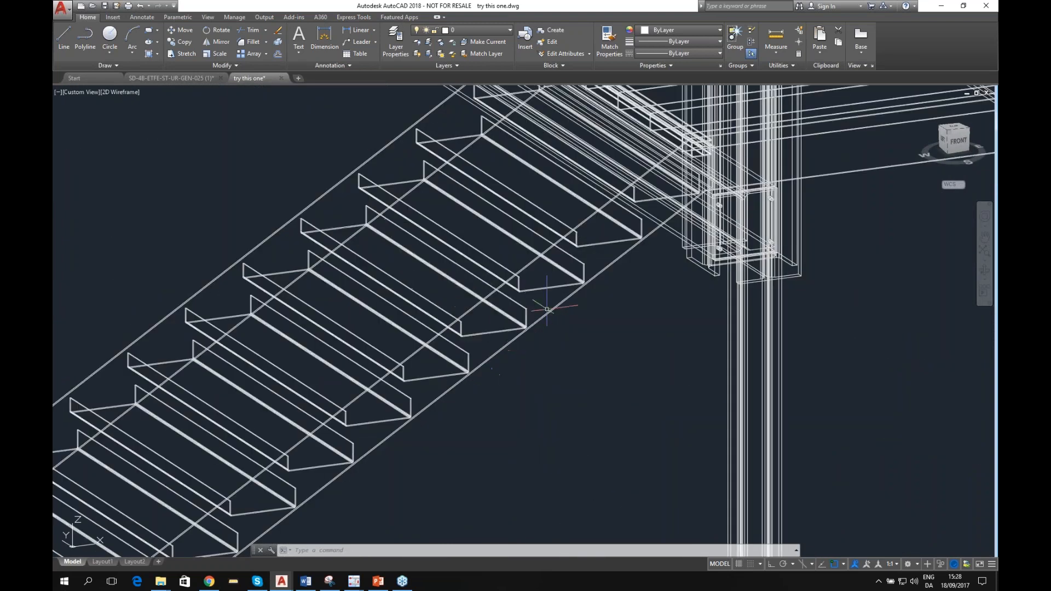
scroll(512, 351, down, 8)
middle_drag(536, 144, 534, 191)
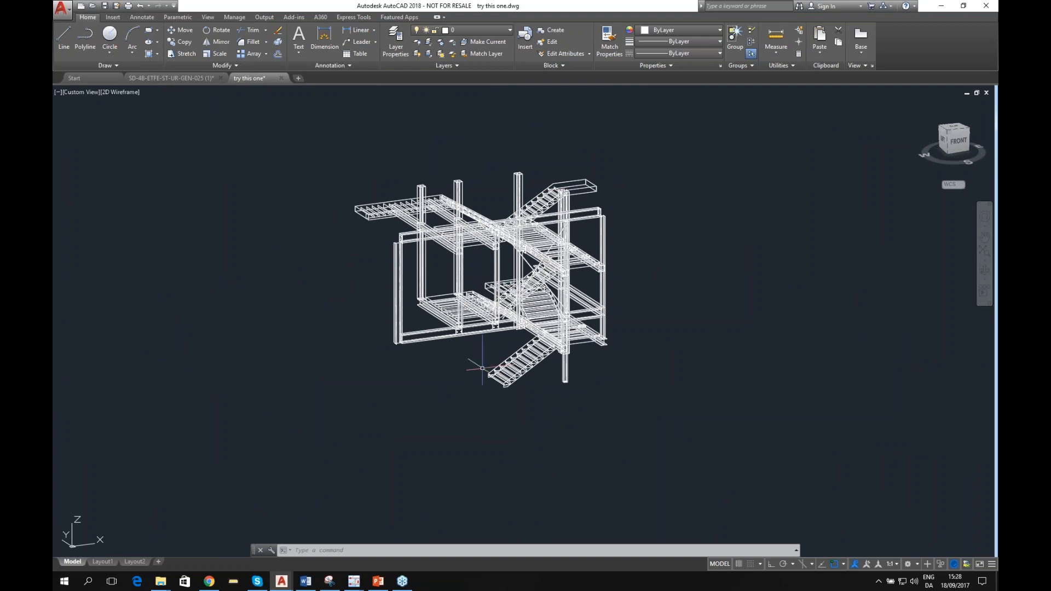
Step: Switch to the FEM-Design model 23-08-2017 kl 1239 corrected right scale.str and examine the upper landings, flights and hanging columns with their shell stresses
mouse_move(354, 581)
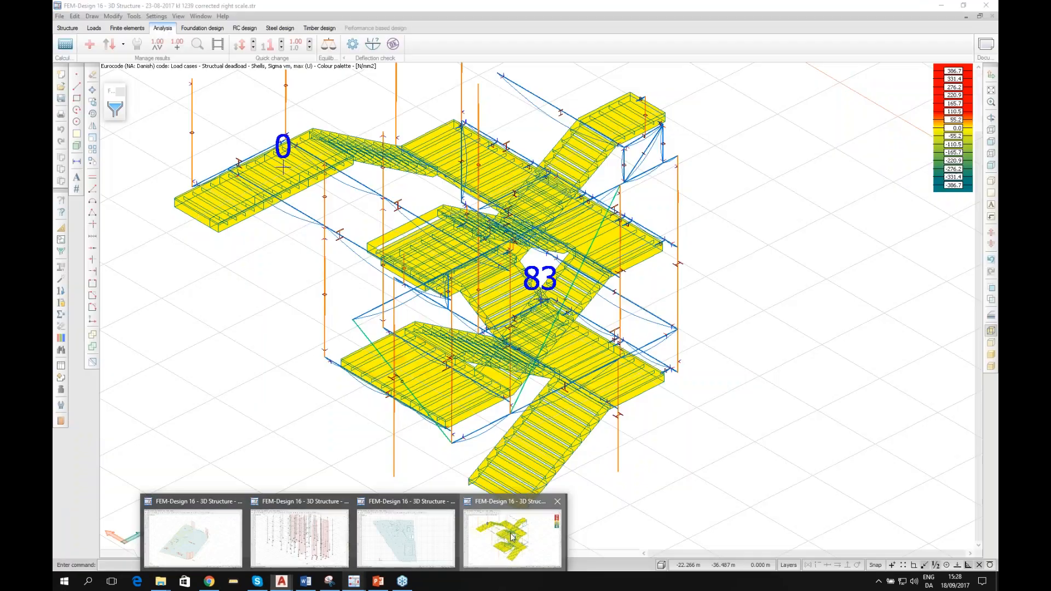
click(511, 538)
scroll(416, 427, down, 1)
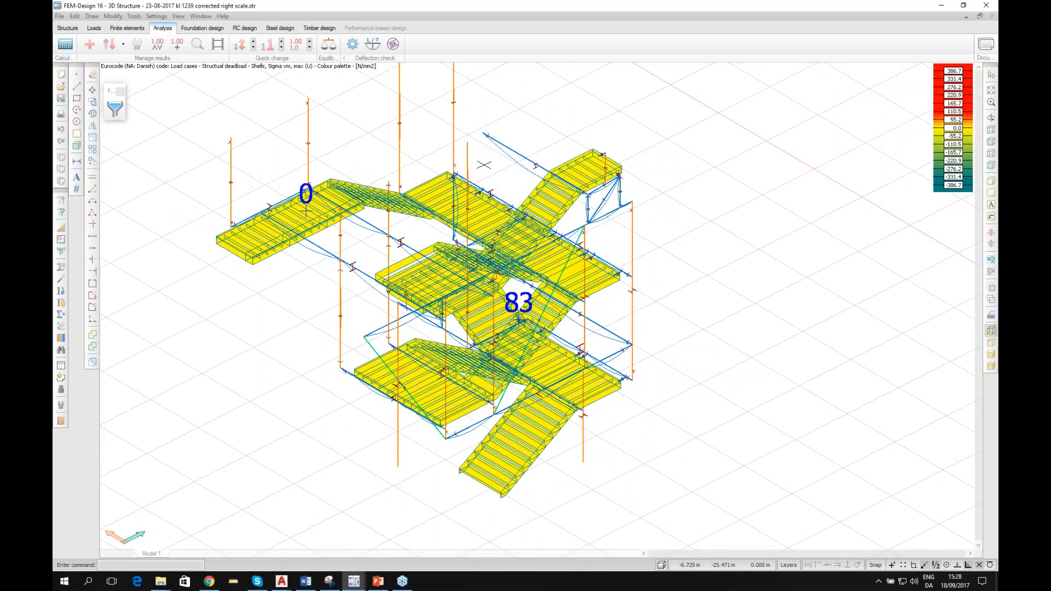
scroll(484, 165, down, 1)
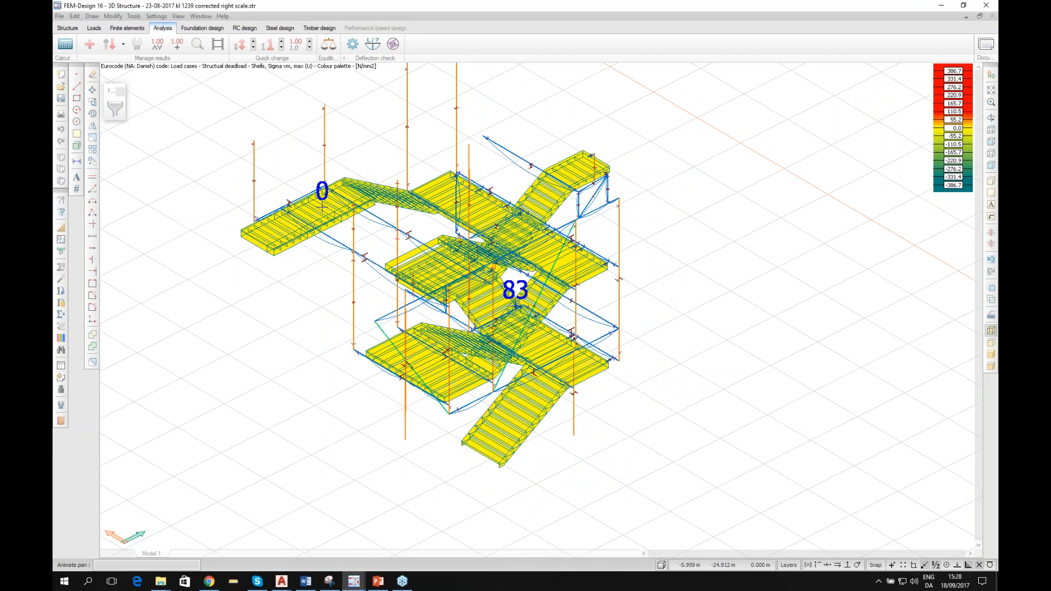
middle_drag(481, 156, 462, 195)
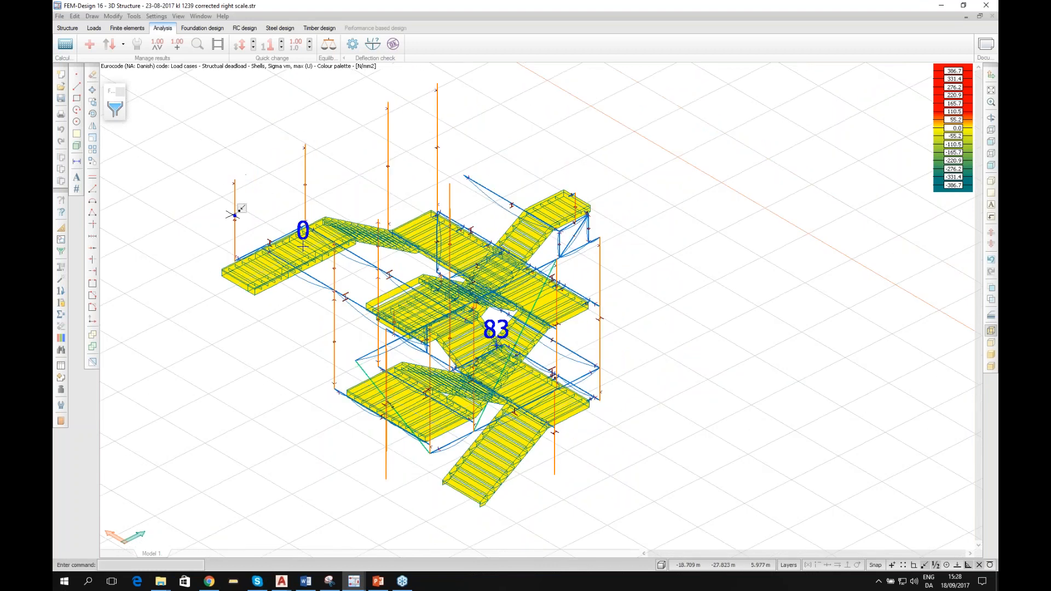
scroll(228, 193, up, 4)
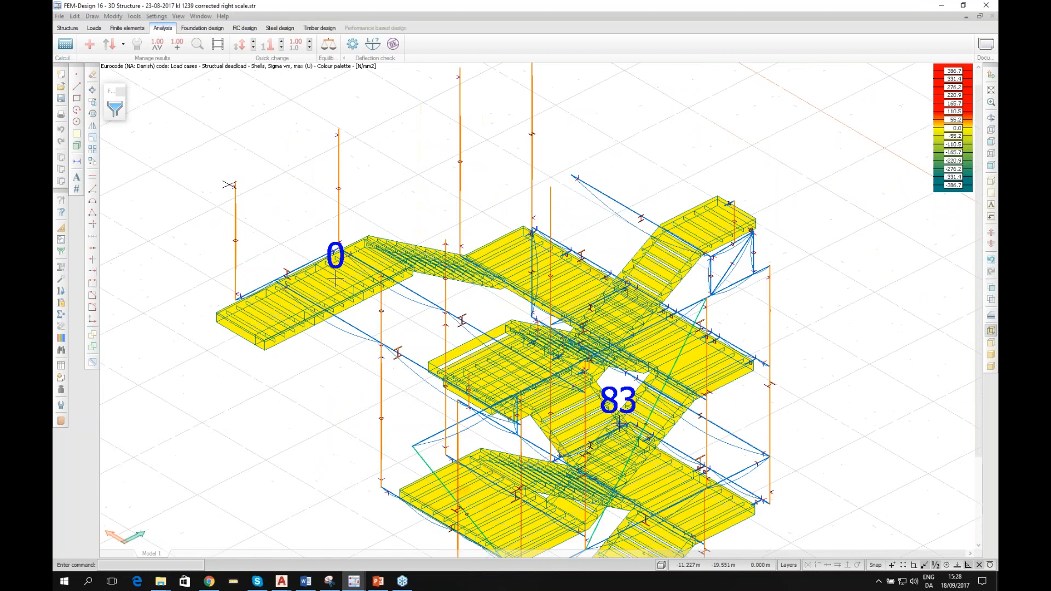
scroll(335, 279, up, 5)
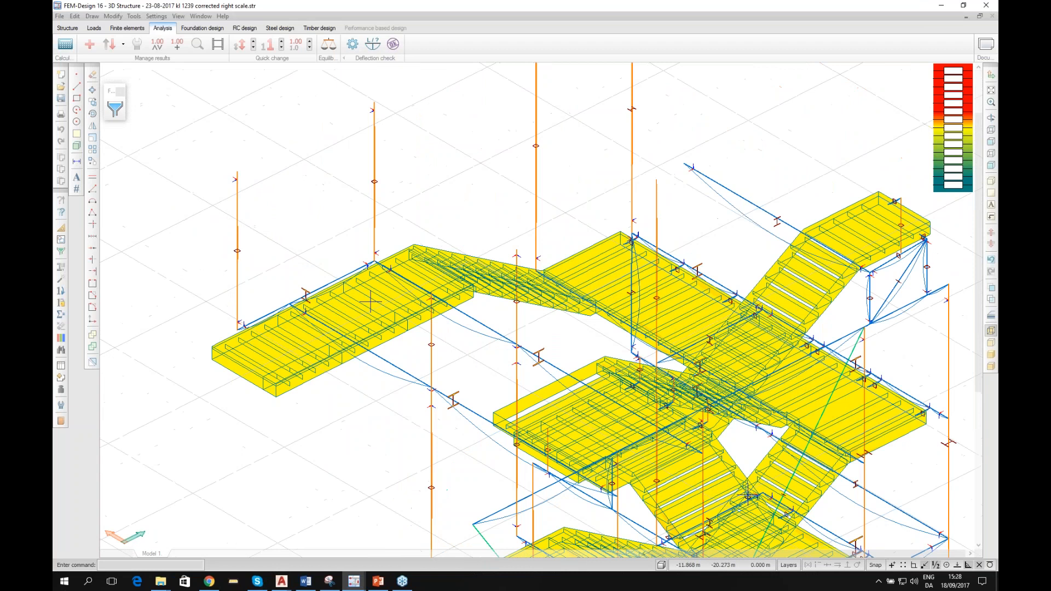
scroll(401, 321, down, 3)
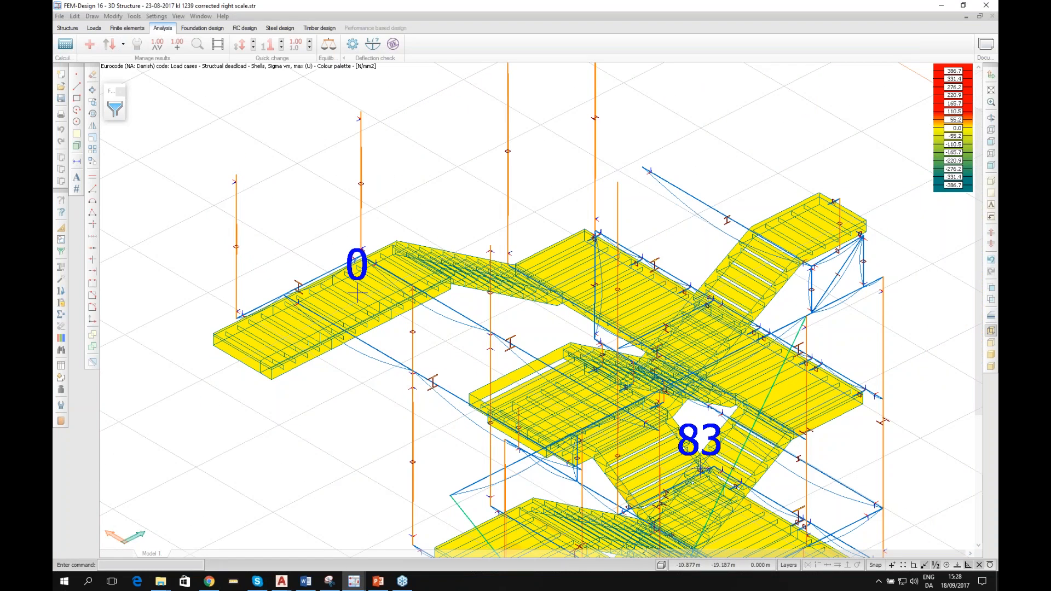
scroll(478, 335, down, 7)
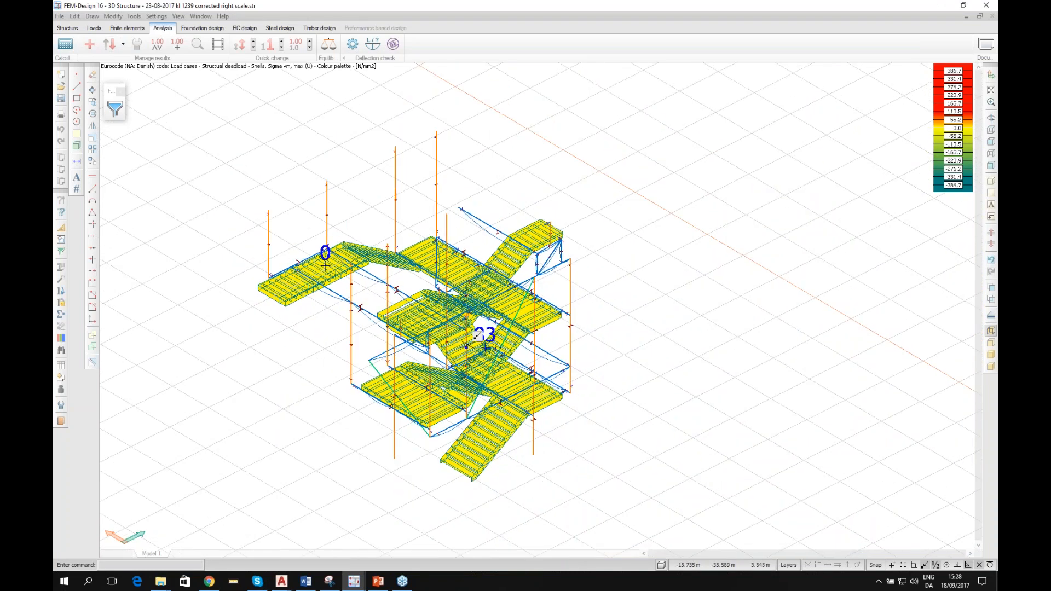
mouse_move(537, 355)
alt+middle_down()
mouse_move(514, 342)
mouse_move(536, 336)
alt+middle_up()
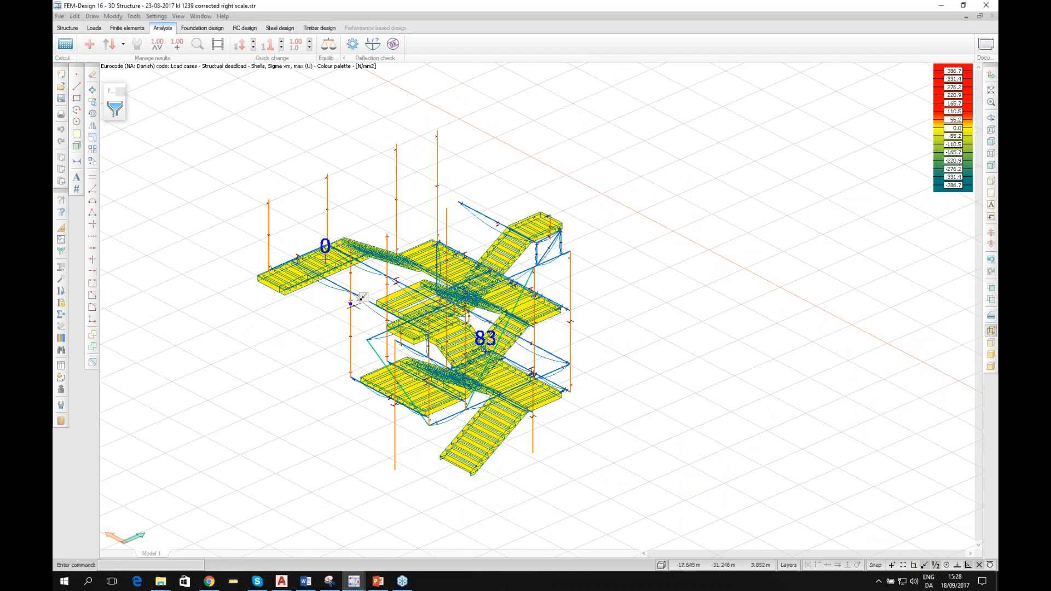
scroll(263, 277, up, 3)
scroll(263, 276, up, 4)
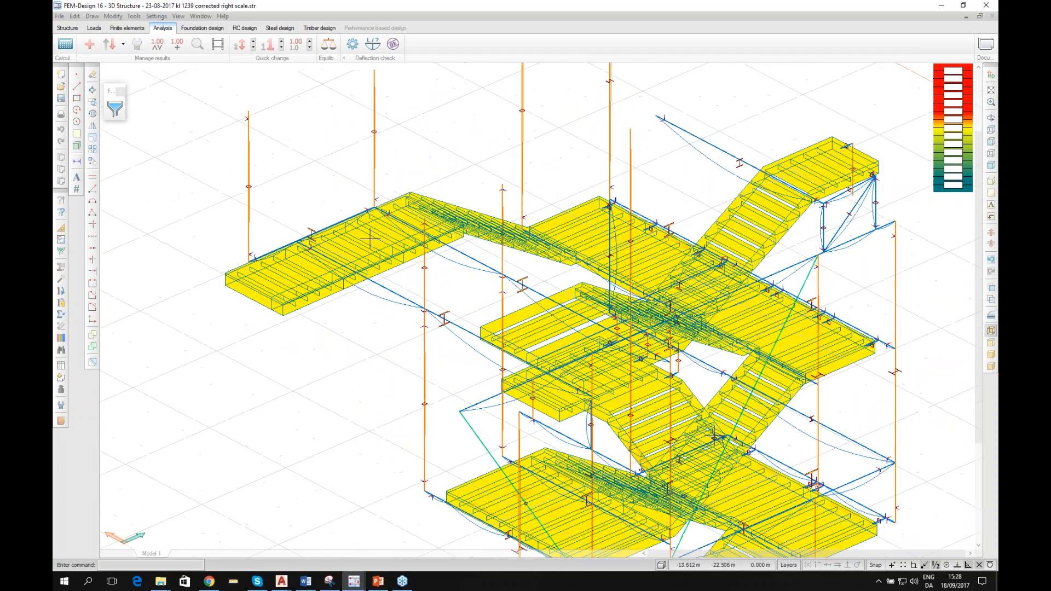
scroll(361, 239, down, 3)
scroll(361, 240, down, 2)
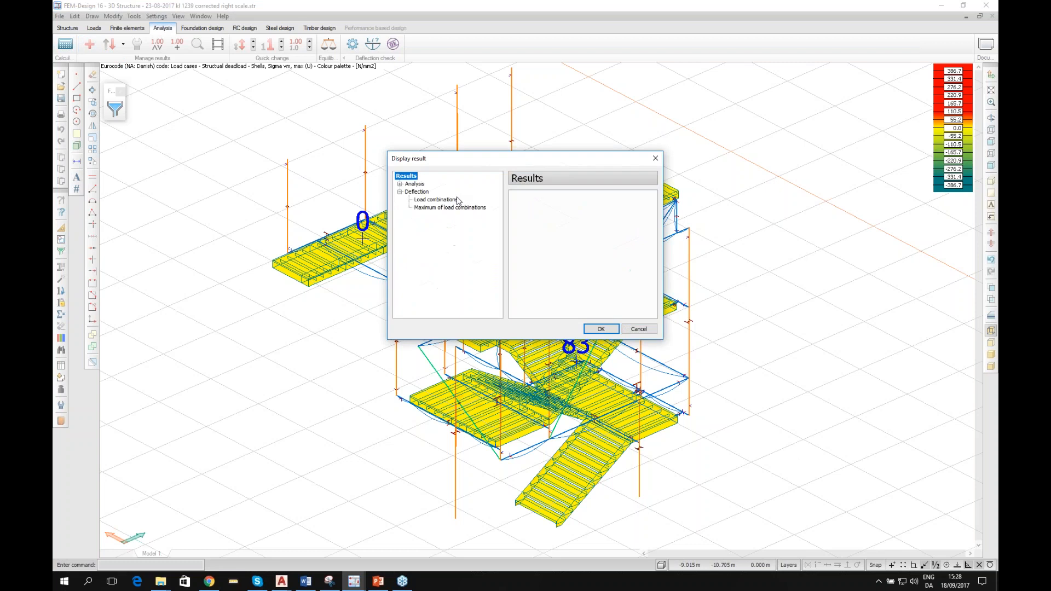
Step: Display the deflection utilization of the staircase for the SLS Karakteristisk load combination
click(453, 200)
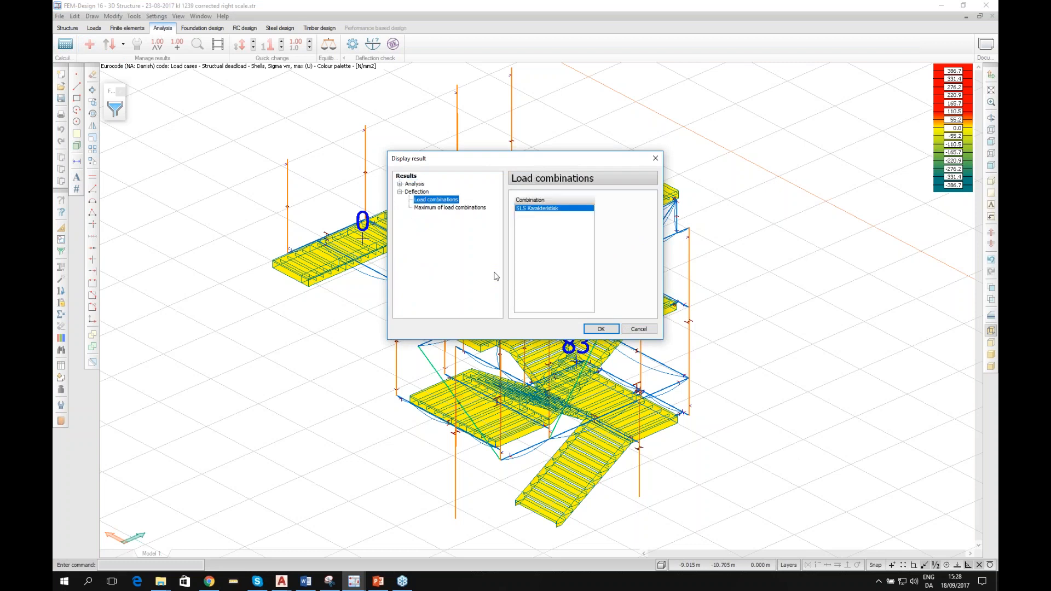
click(600, 329)
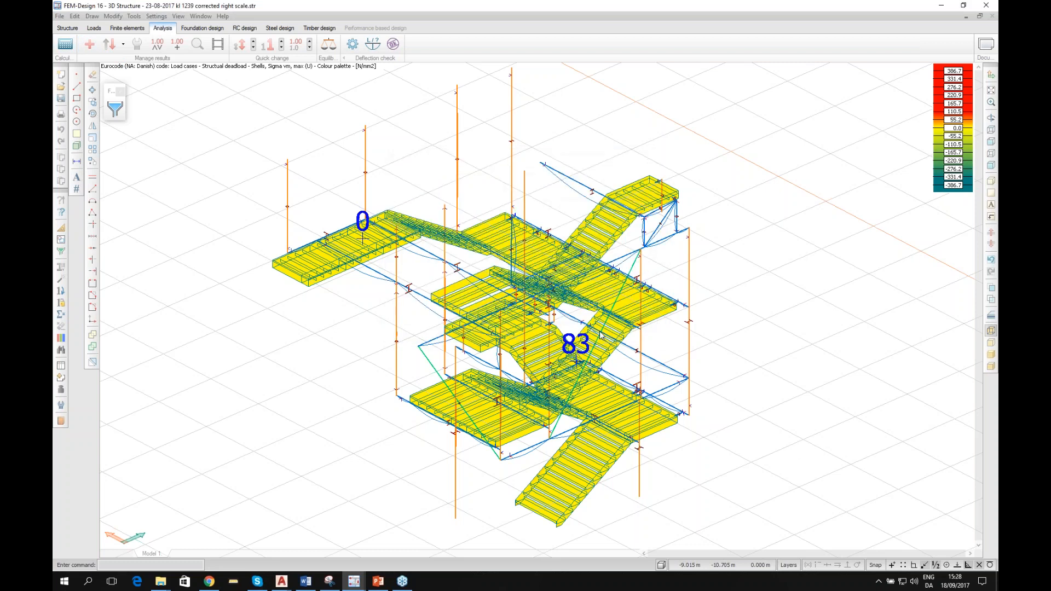
scroll(489, 284, down, 2)
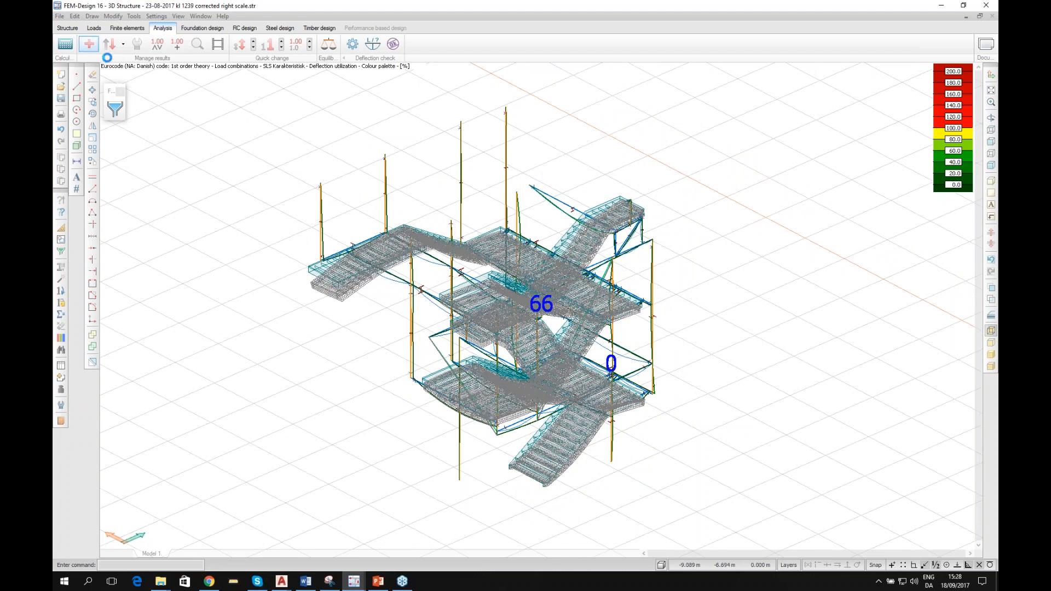
Step: Leave the deflection results and return to the structural model showing the staircase's shells, bars and supports
click(87, 39)
key(Return)
click(67, 27)
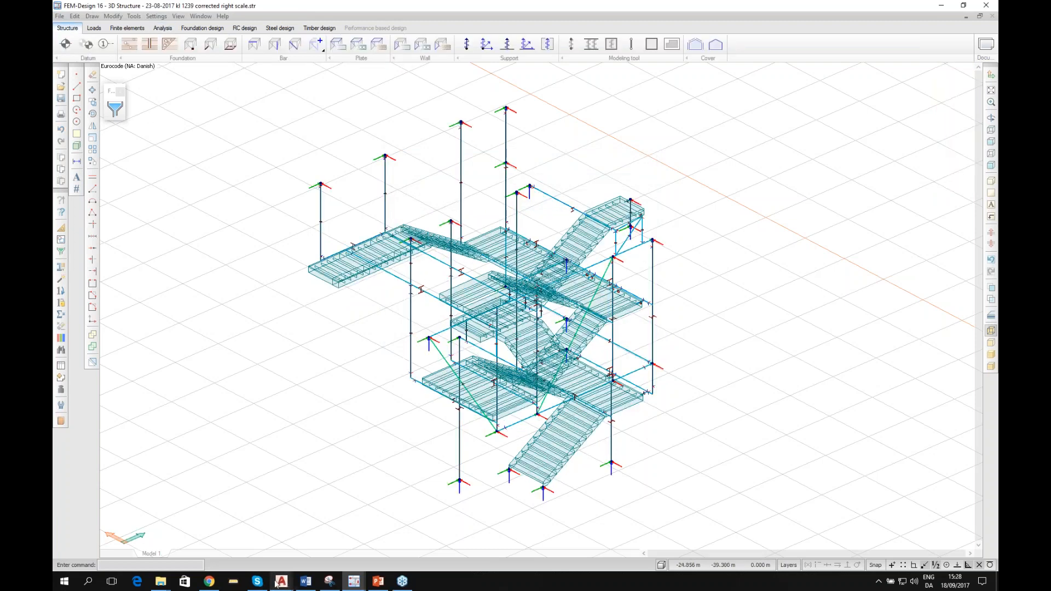
Step: Switch to AutoCAD's try this one.dwg and examine the lower landing and the long frame beam beneath it from the front
mouse_move(281, 585)
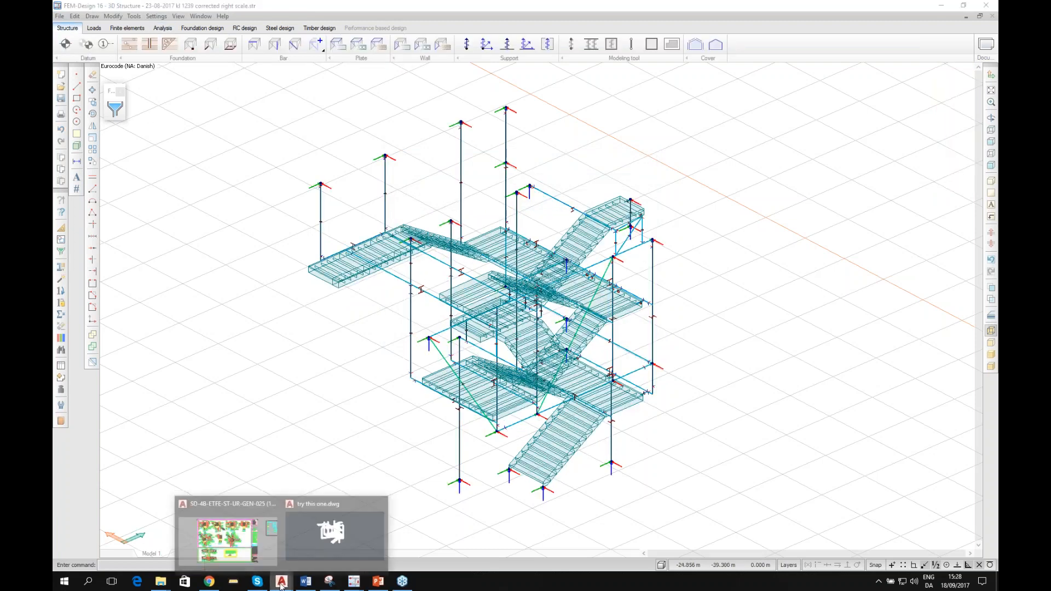
click(348, 531)
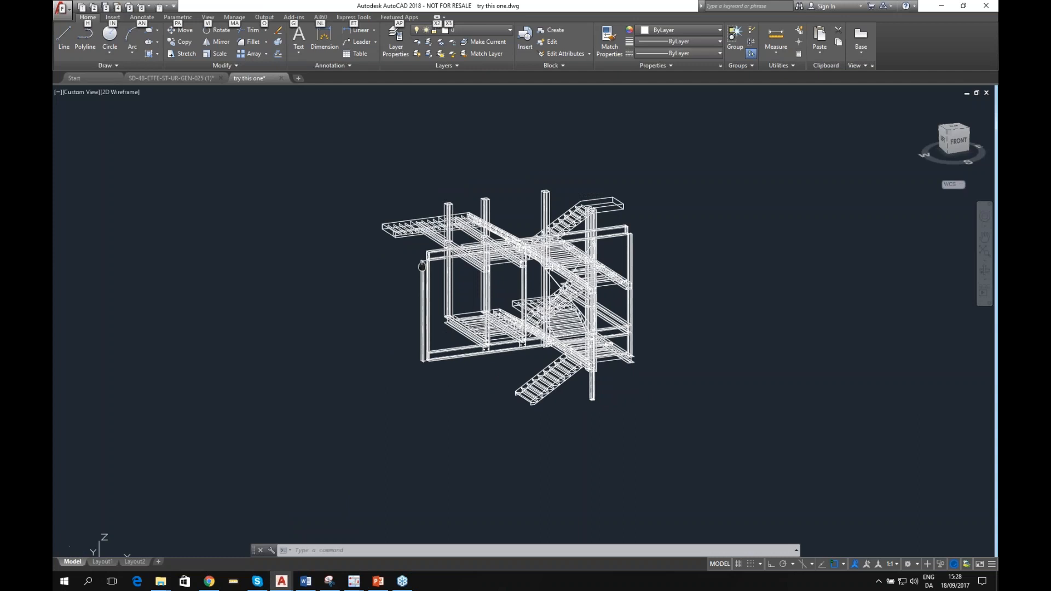
scroll(422, 322, up, 10)
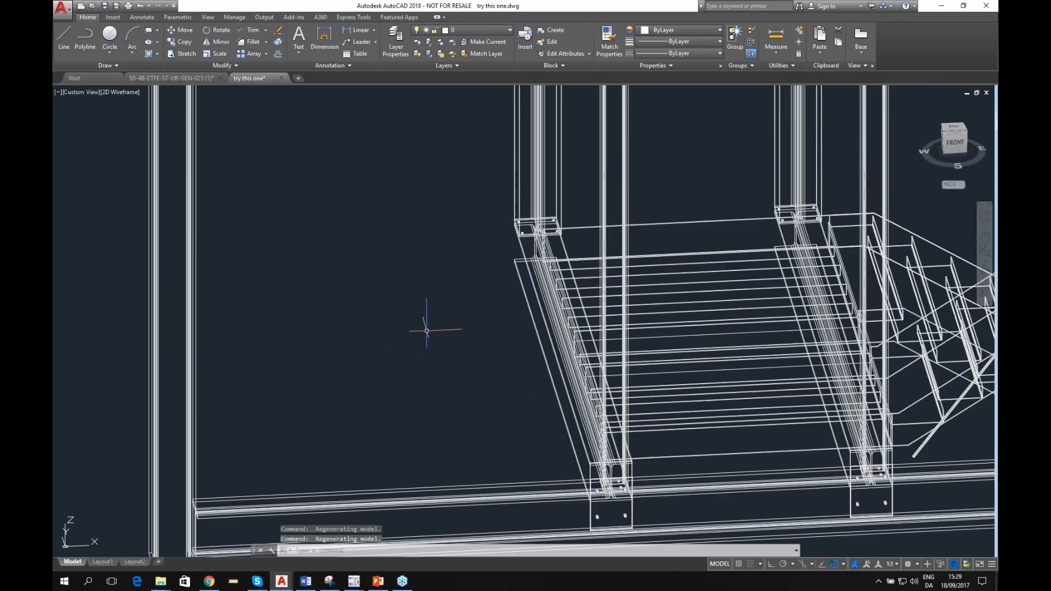
scroll(402, 337, down, 8)
scroll(388, 357, up, 8)
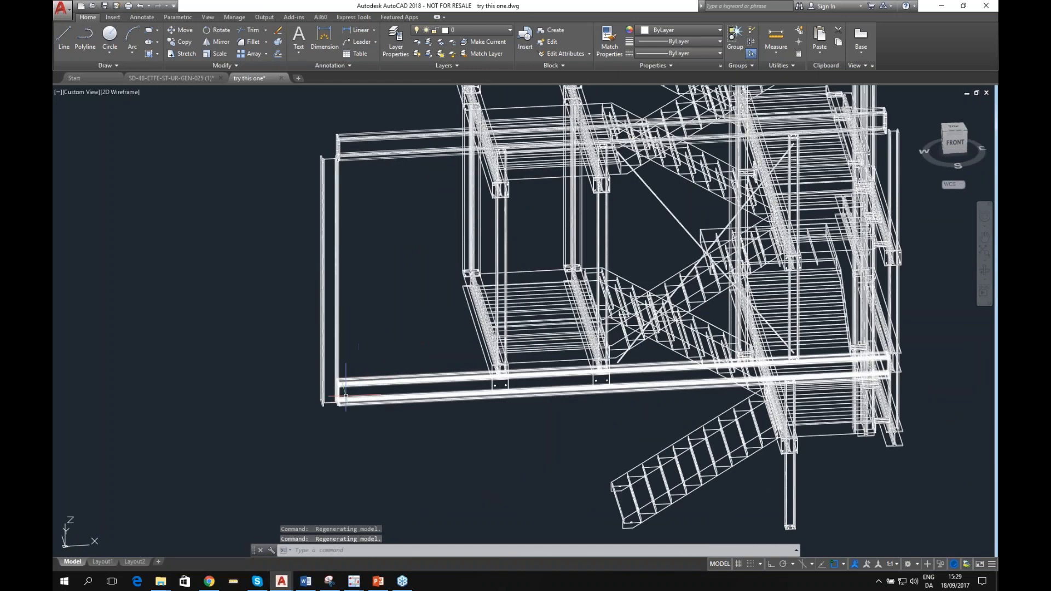
scroll(372, 369, down, 8)
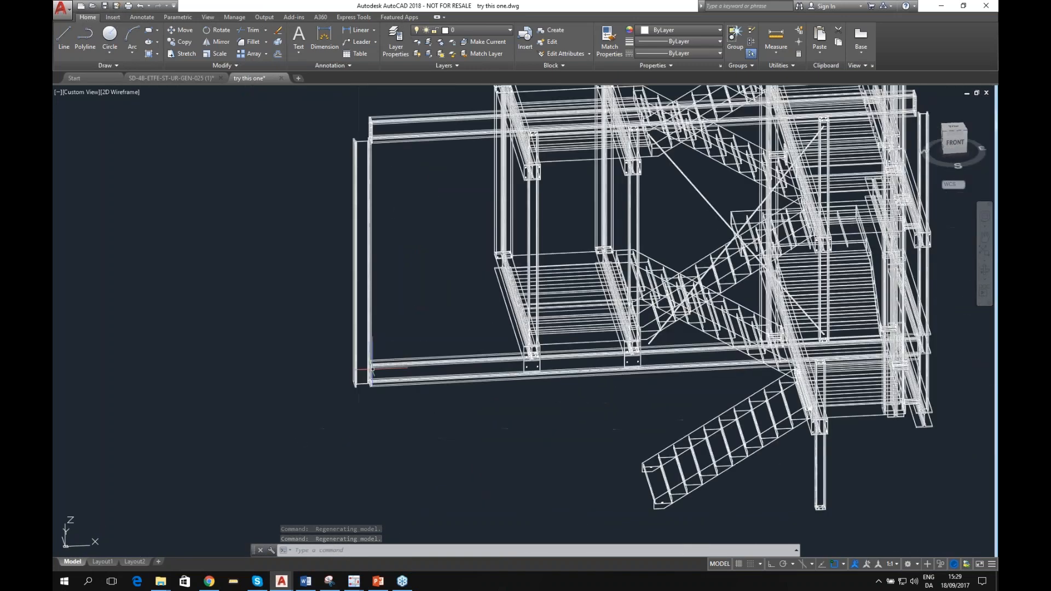
Step: Examine the lower end of the bottom flight's stringer, including its round hole and first treads
scroll(543, 459, up, 8)
scroll(542, 460, down, 5)
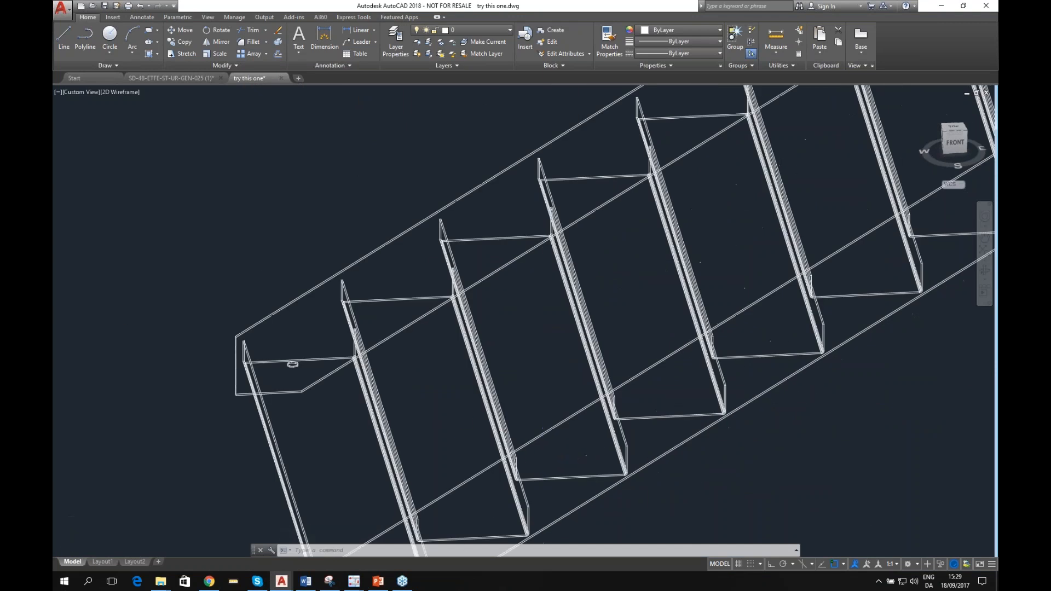
scroll(323, 339, up, 6)
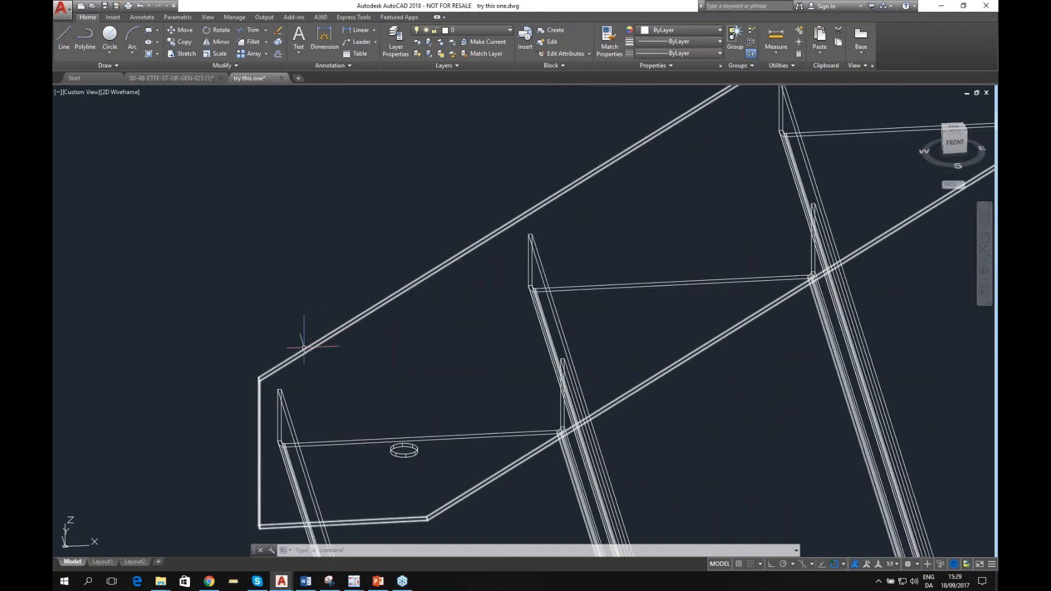
scroll(307, 348, down, 6)
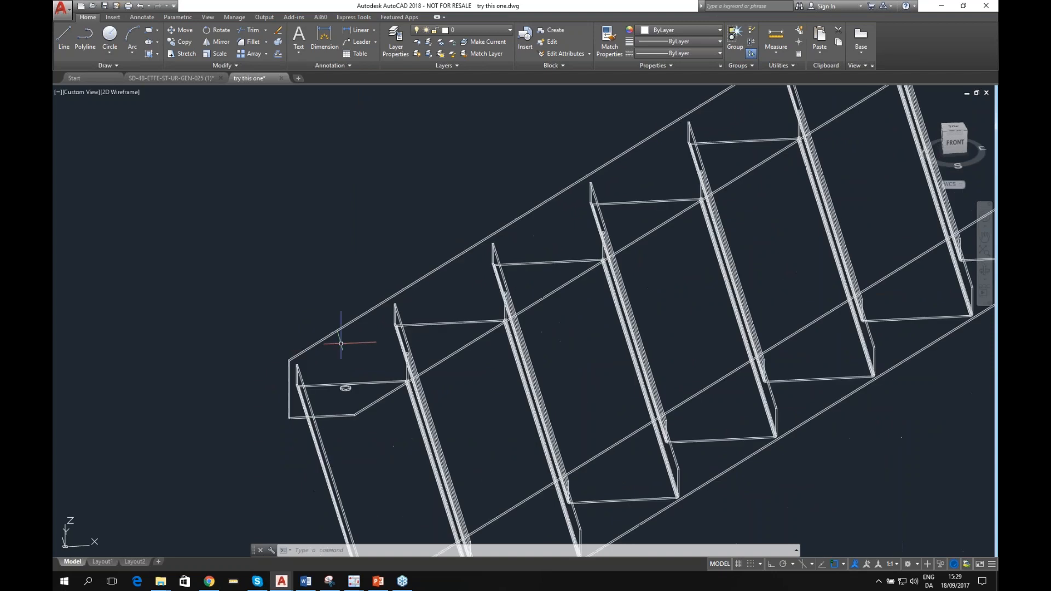
scroll(305, 340, up, 4)
scroll(322, 347, down, 7)
scroll(341, 348, down, 4)
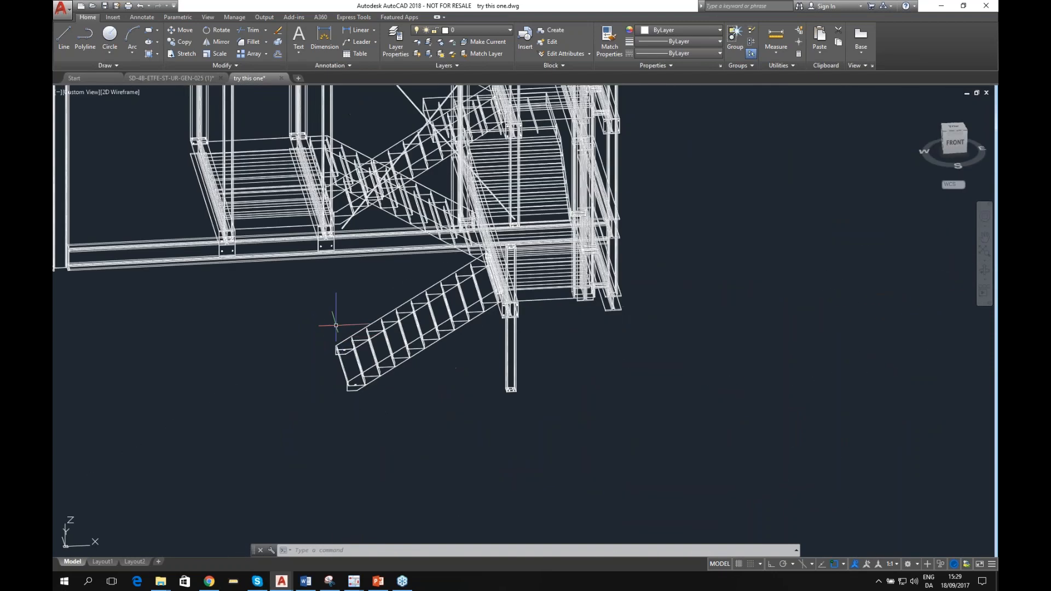
Step: Inspect how the first tread sits against the stringer's end at the bottom flight, and relate it to the whole staircase
scroll(344, 340, up, 5)
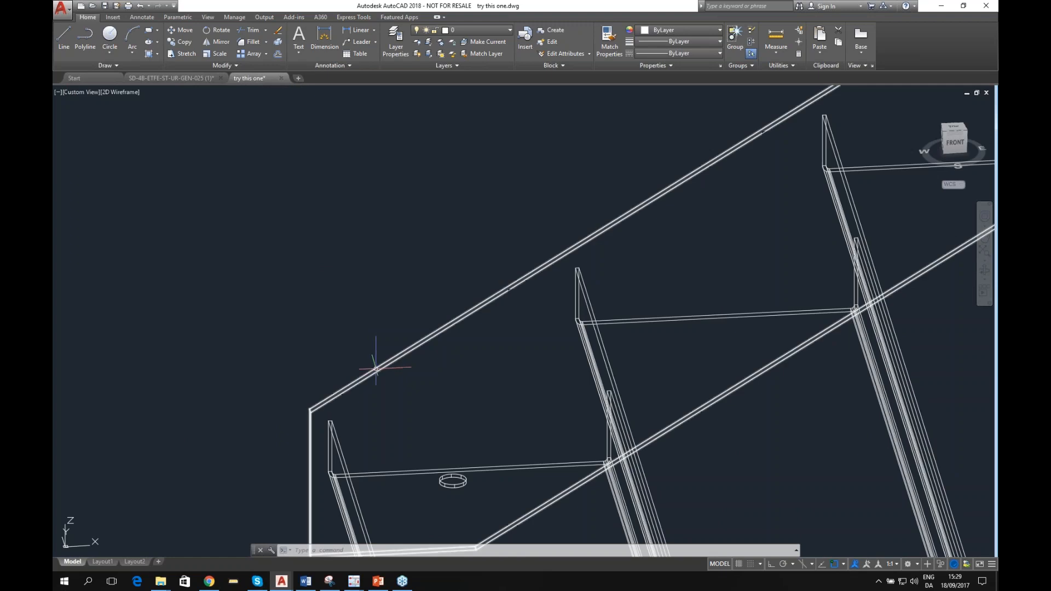
scroll(378, 345, down, 3)
scroll(356, 367, up, 3)
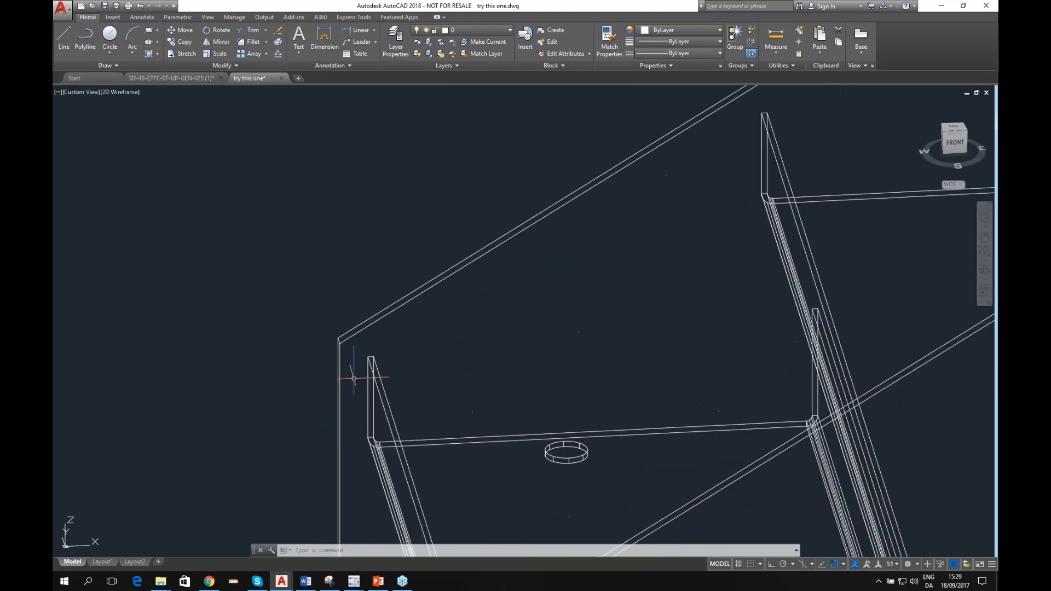
scroll(341, 346, down, 3)
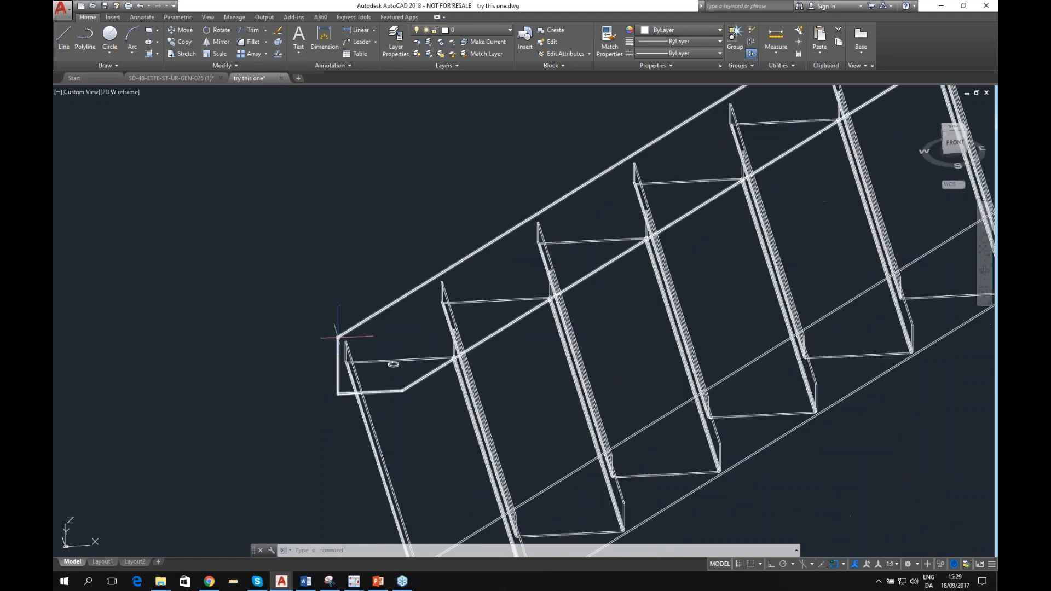
scroll(329, 336, up, 4)
scroll(329, 335, down, 4)
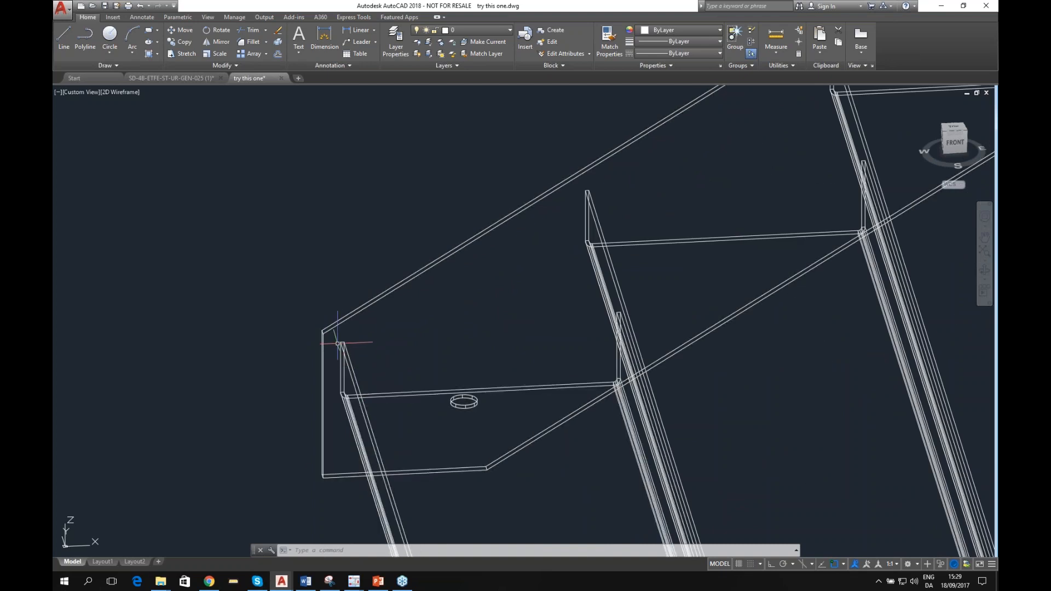
scroll(337, 343, down, 4)
scroll(355, 375, down, 4)
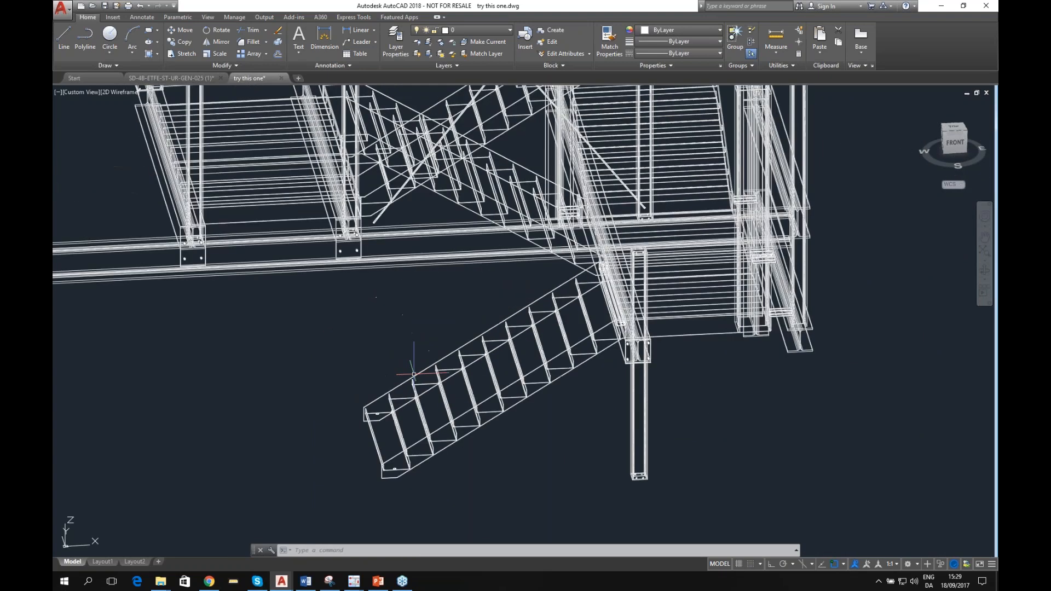
scroll(414, 374, down, 4)
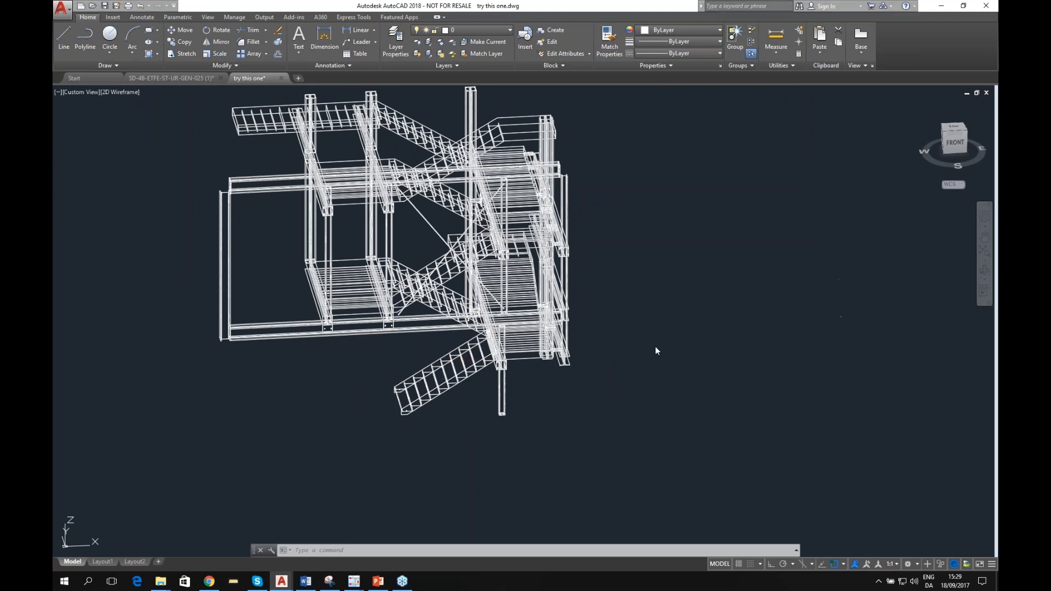
Step: Select the bottom flight's stringer plate and inspect its thickness, lower end and extent up to the landing
click(346, 410)
scroll(386, 383, up, 5)
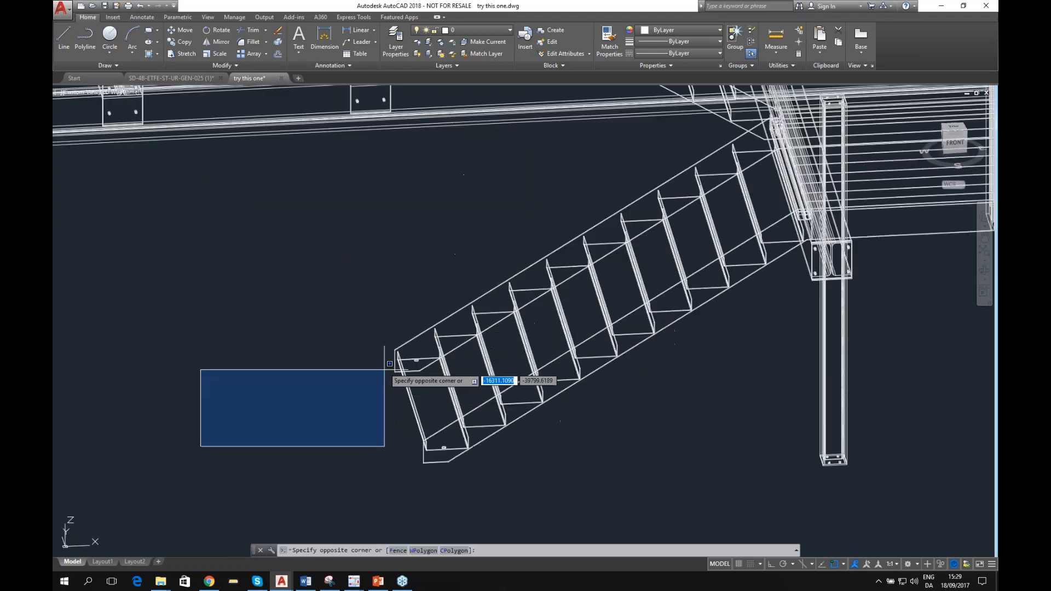
key(Escape)
scroll(400, 359, up, 5)
click(475, 459)
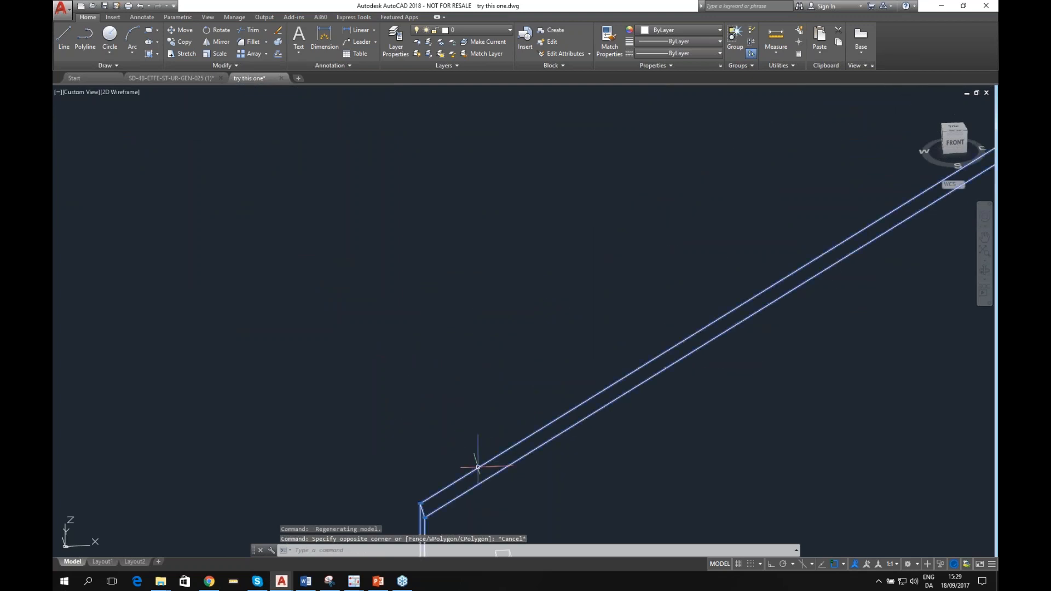
scroll(449, 407, down, 5)
scroll(469, 403, up, 5)
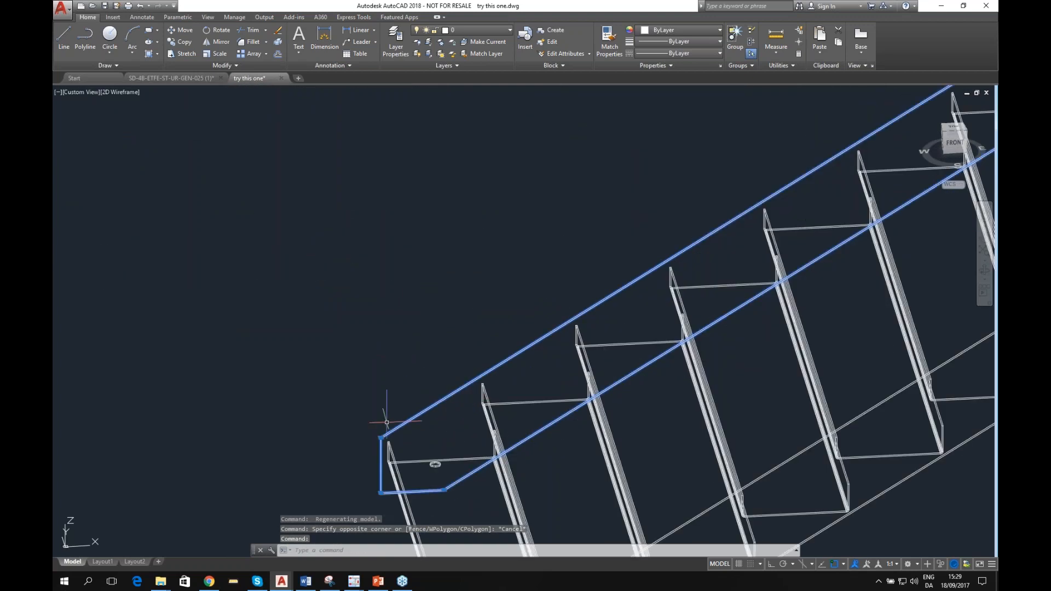
scroll(386, 422, up, 5)
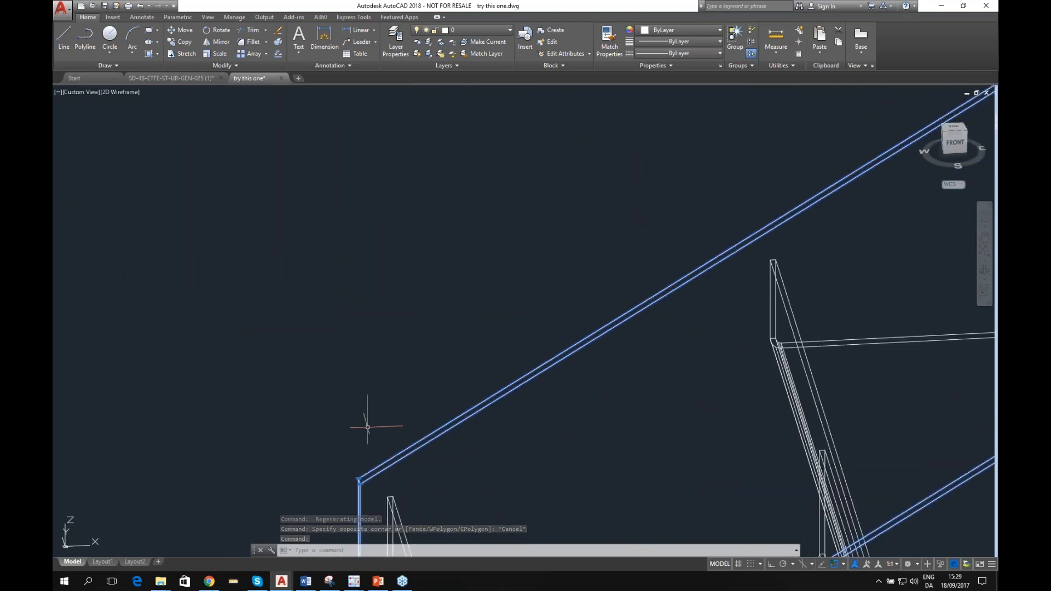
scroll(378, 470, down, 6)
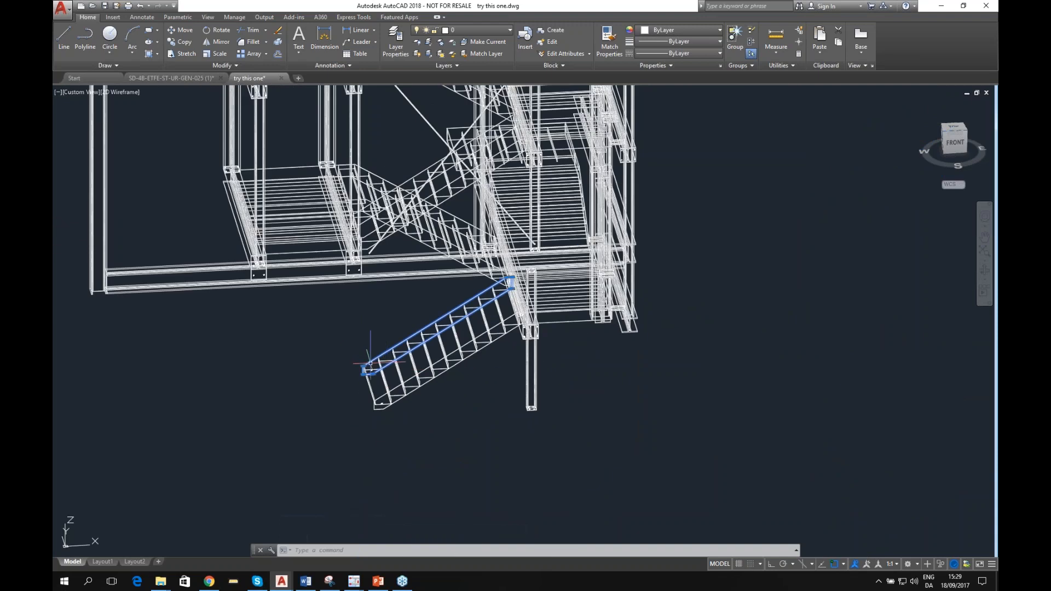
key(Escape)
Step: Examine the treads along the bottom flight's stringer and the whole staircase from an isometric angle
scroll(371, 359, up, 5)
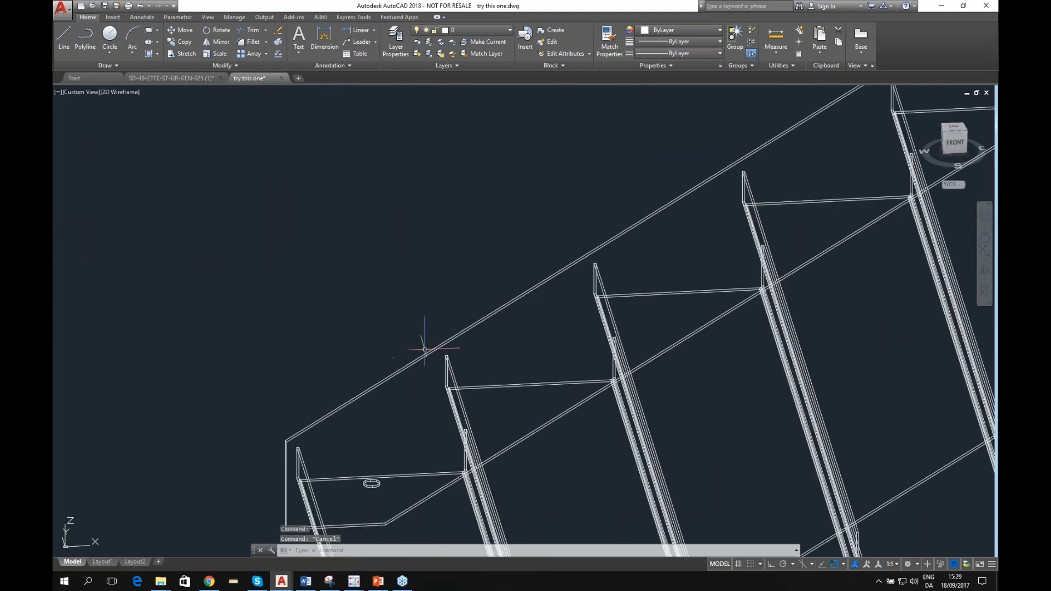
scroll(438, 277, down, 10)
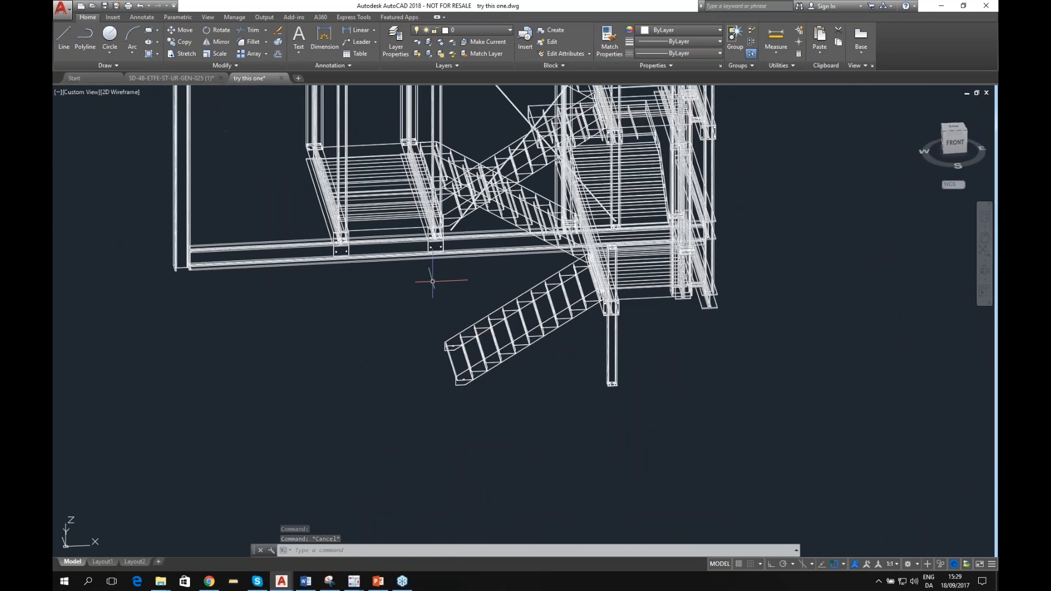
scroll(438, 278, up, 10)
scroll(438, 277, down, 3)
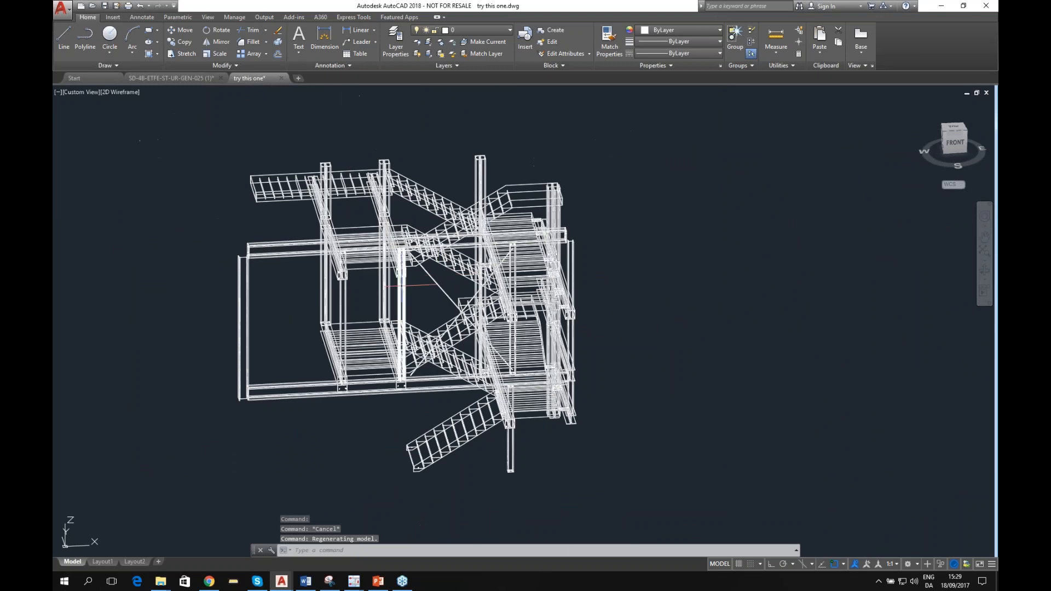
key(alt)
middle_drag(367, 301, 452, 318)
scroll(570, 183, up, 6)
scroll(569, 183, down, 10)
scroll(535, 160, up, 5)
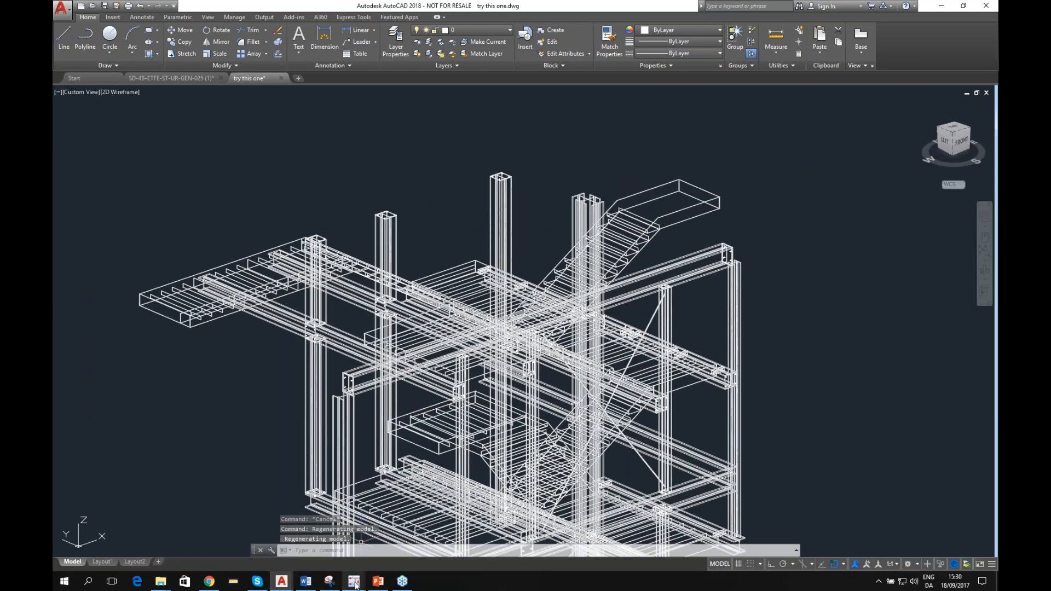
Step: Switch to FEM-Design's 23-08-2017 kl 1239 corrected right scale.str and examine the whole staircase analysis model from slightly different angles
mouse_move(353, 581)
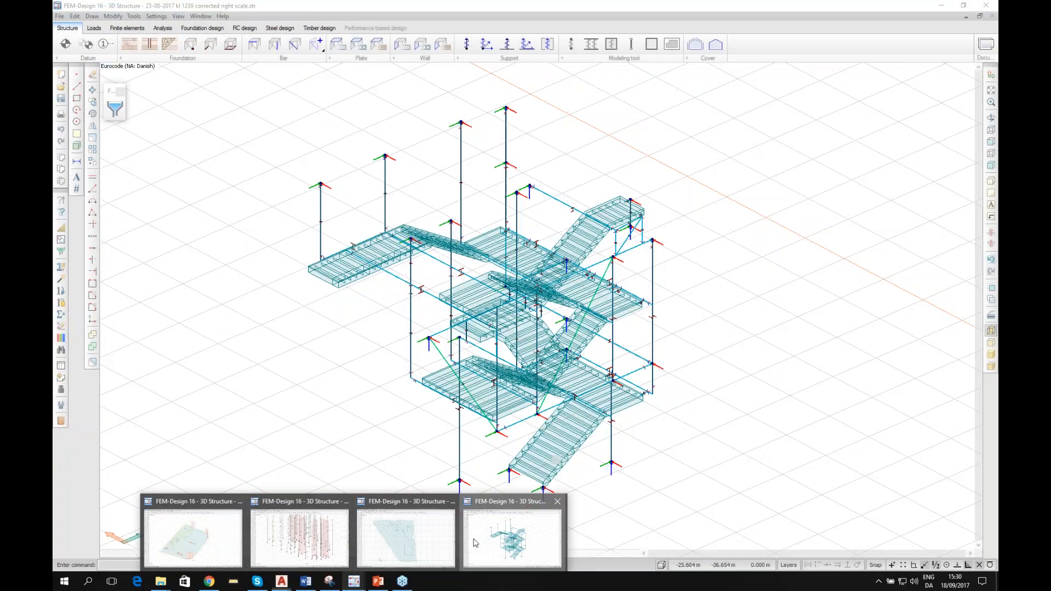
click(512, 537)
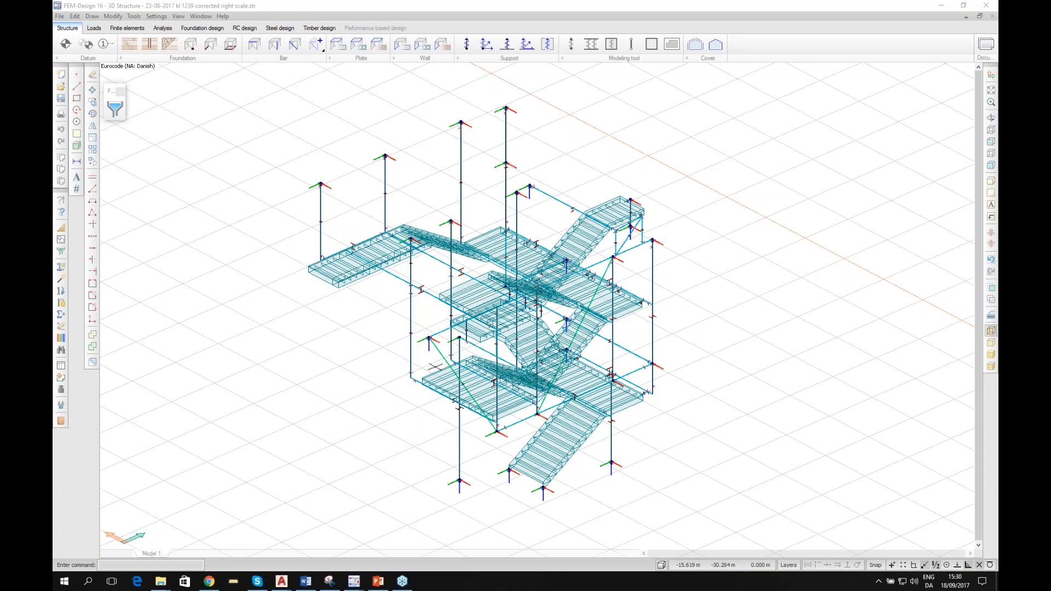
scroll(435, 366, down, 3)
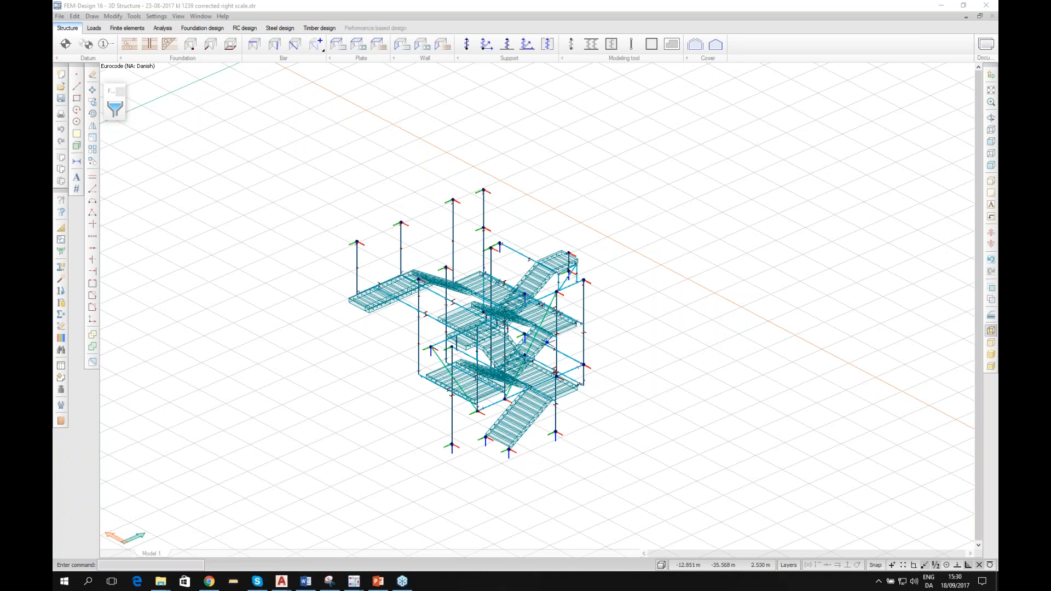
scroll(522, 340, up, 2)
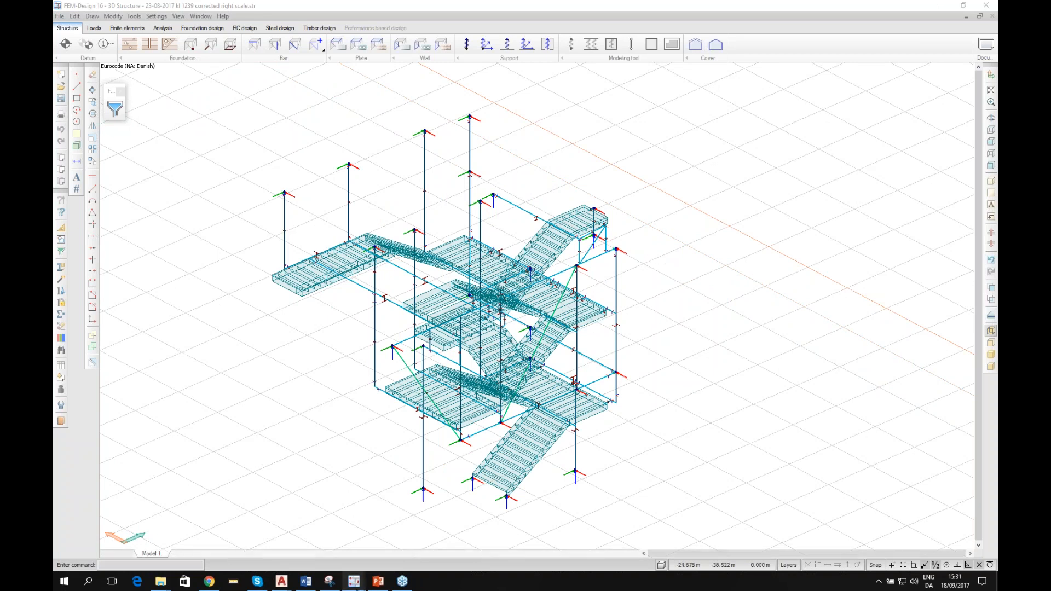
mouse_move(354, 582)
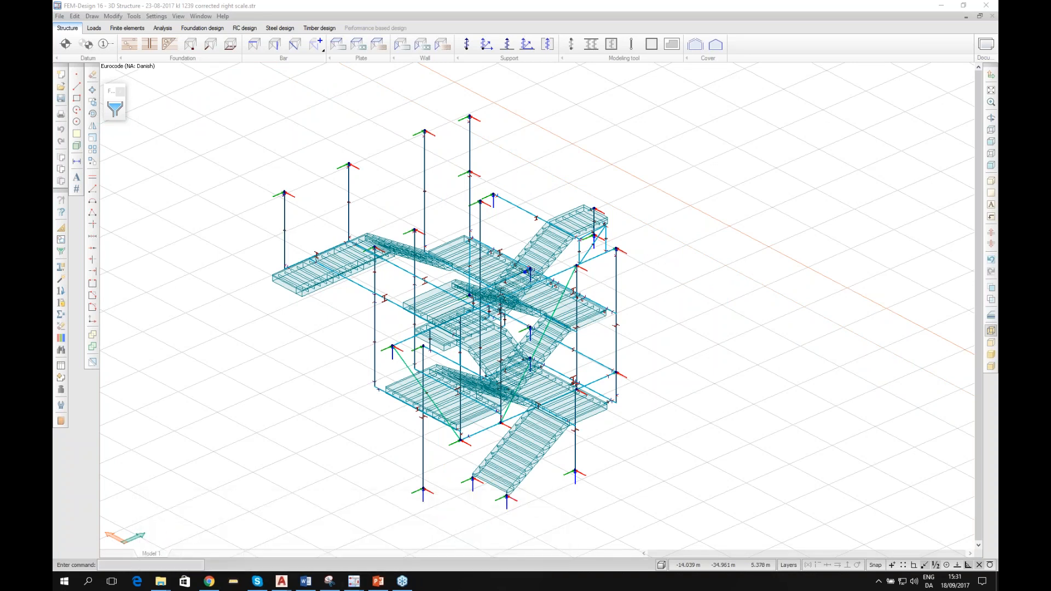
scroll(518, 328, up, 2)
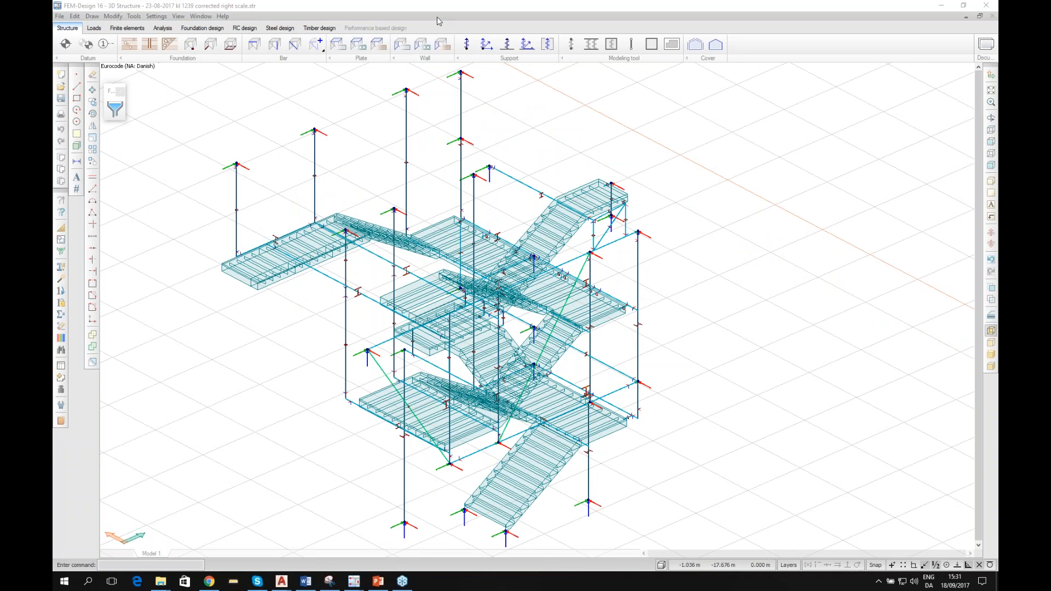
scroll(459, 173, down, 1)
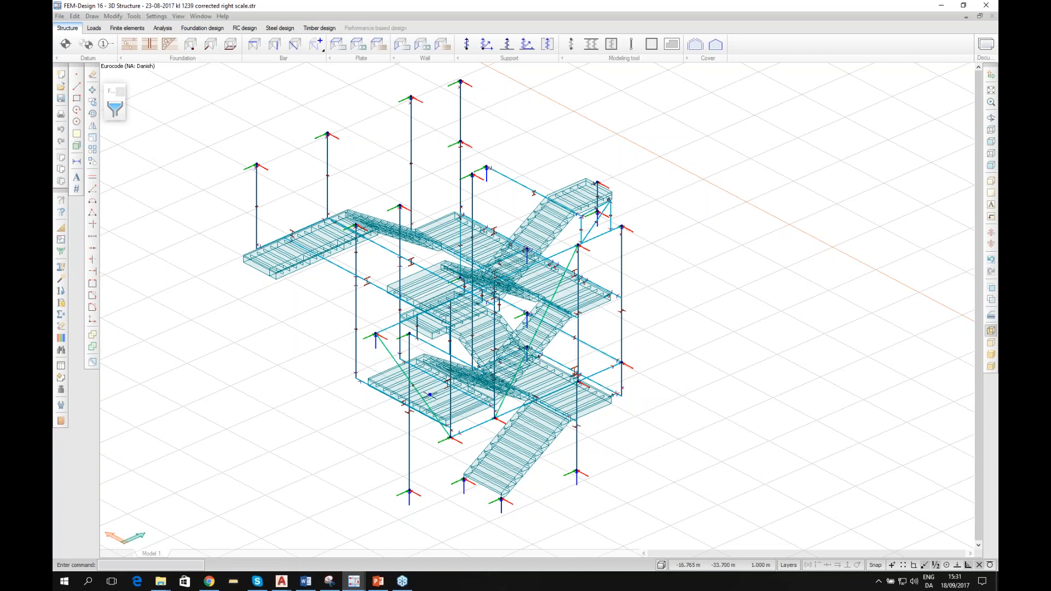
key(alt)
alt+middle_drag(494, 398, 470, 398)
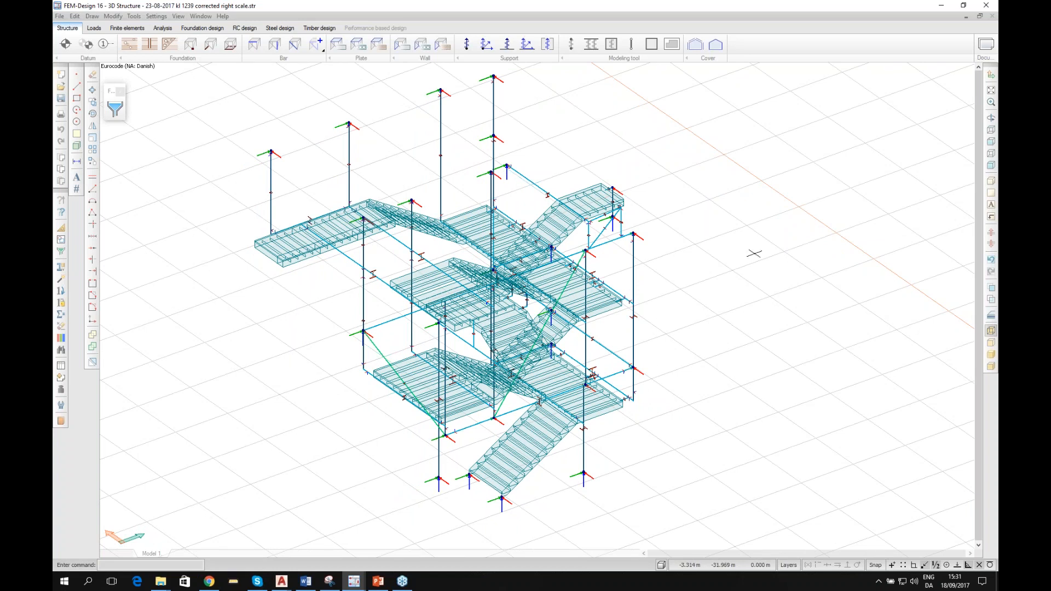
scroll(534, 310, down, 2)
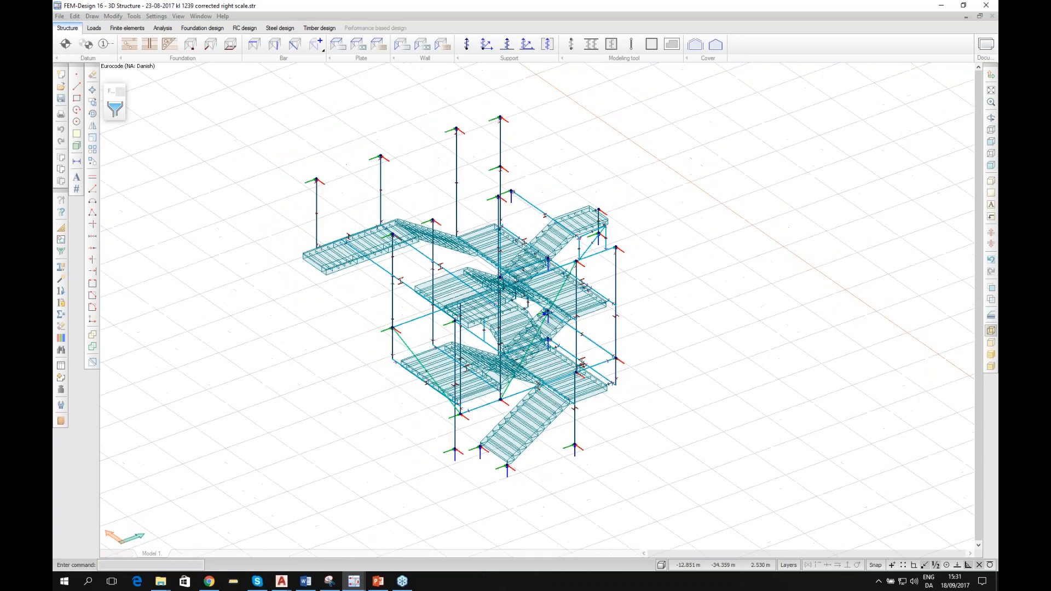
shift+middle_drag(527, 298, 560, 311)
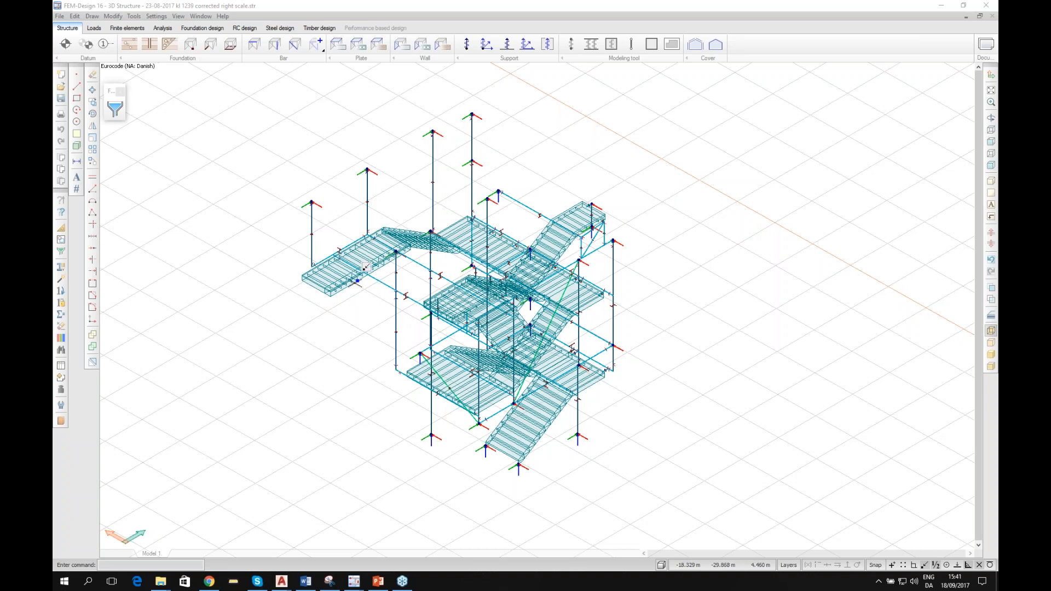
mouse_move(369, 261)
Step: Start the External reference command, browse the AUTOCAD drawing folder for a DWG file, and cancel the file selection
click(75, 17)
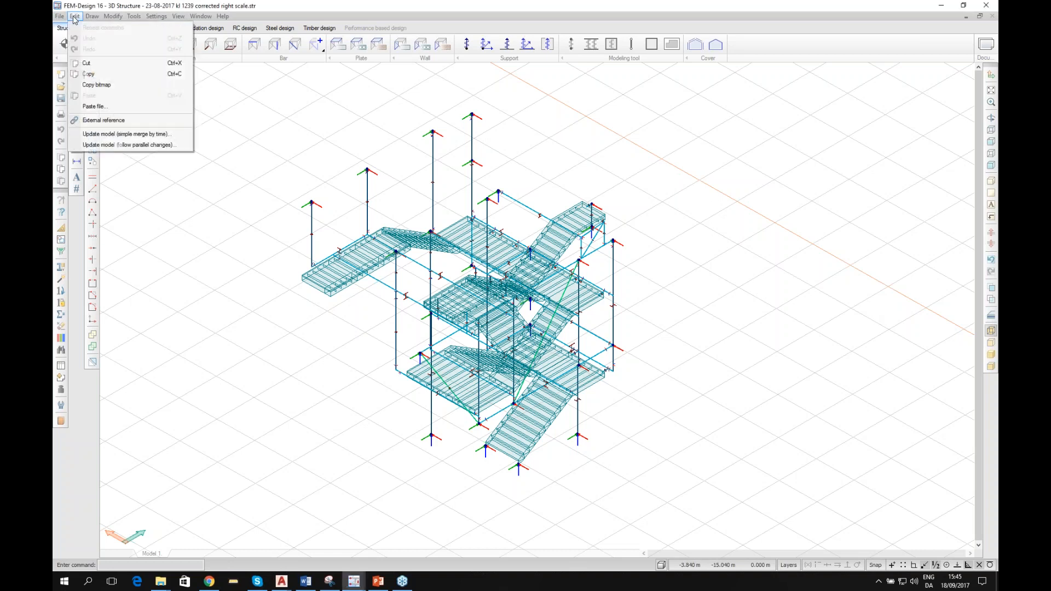
click(109, 120)
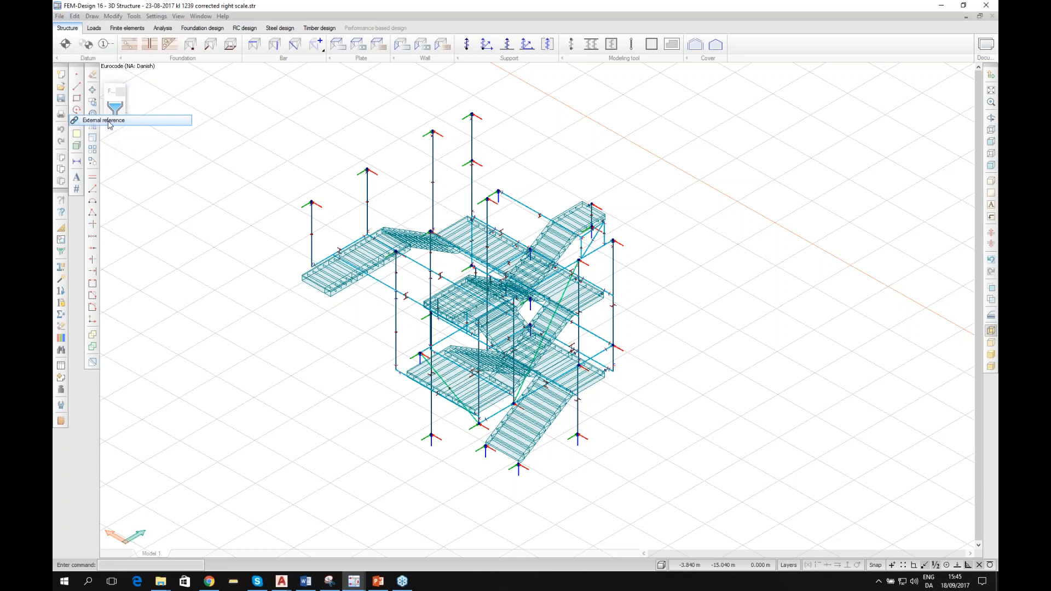
drag(663, 96, 333, 105)
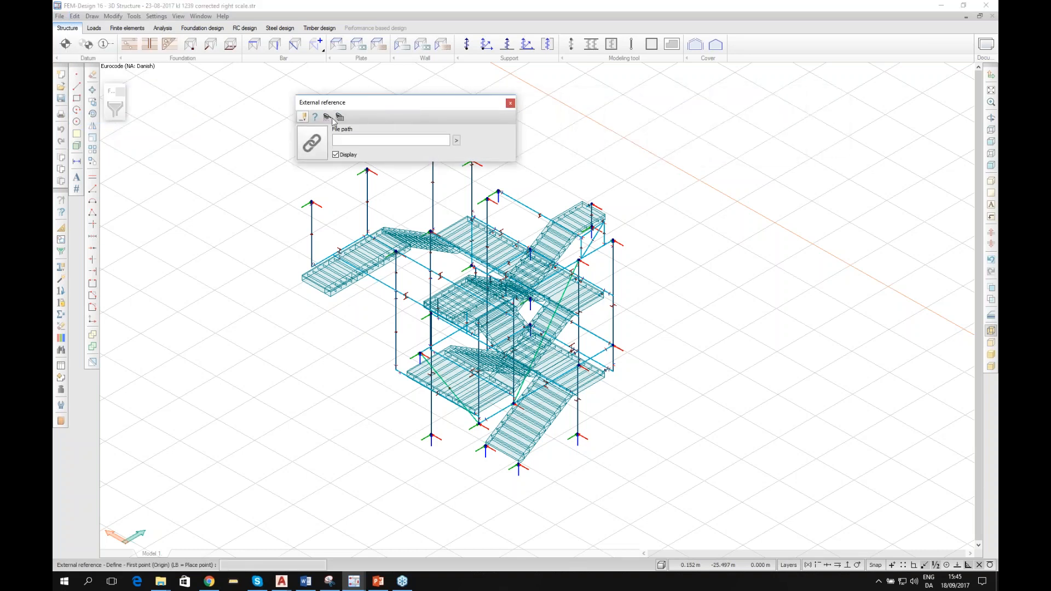
click(456, 141)
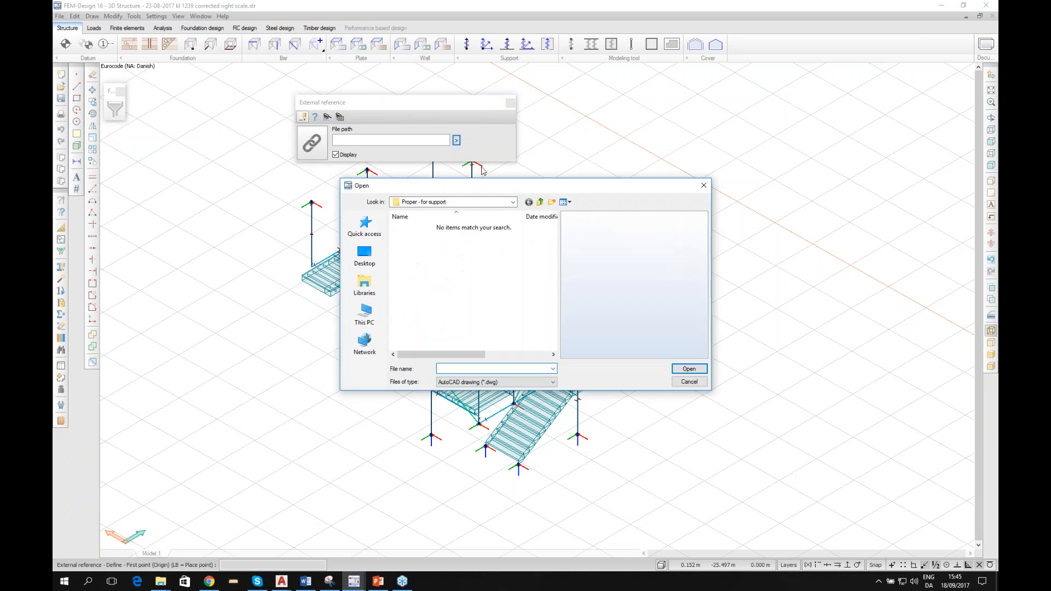
click(542, 202)
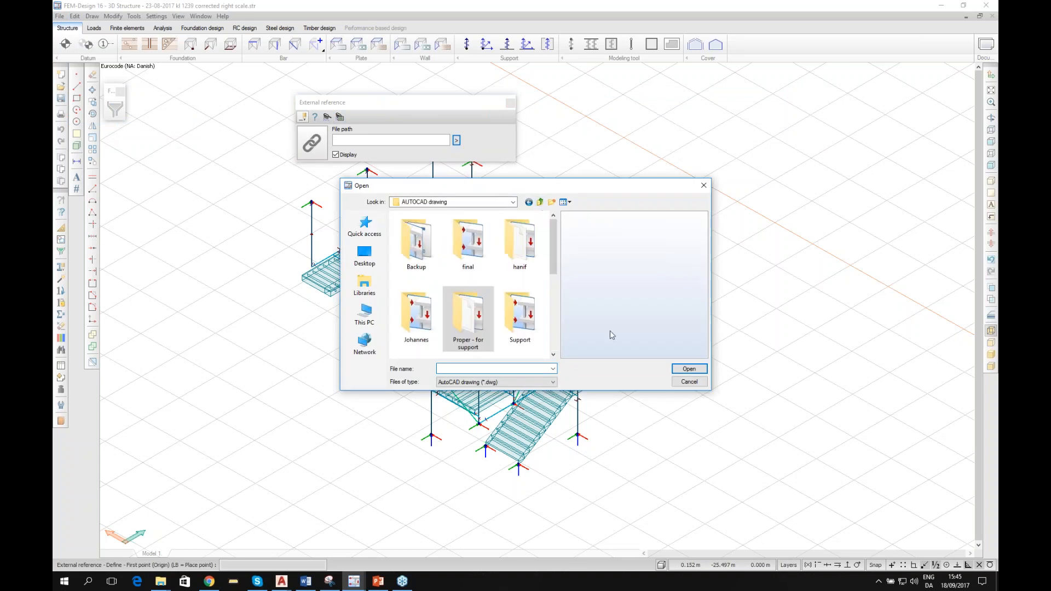
click(688, 382)
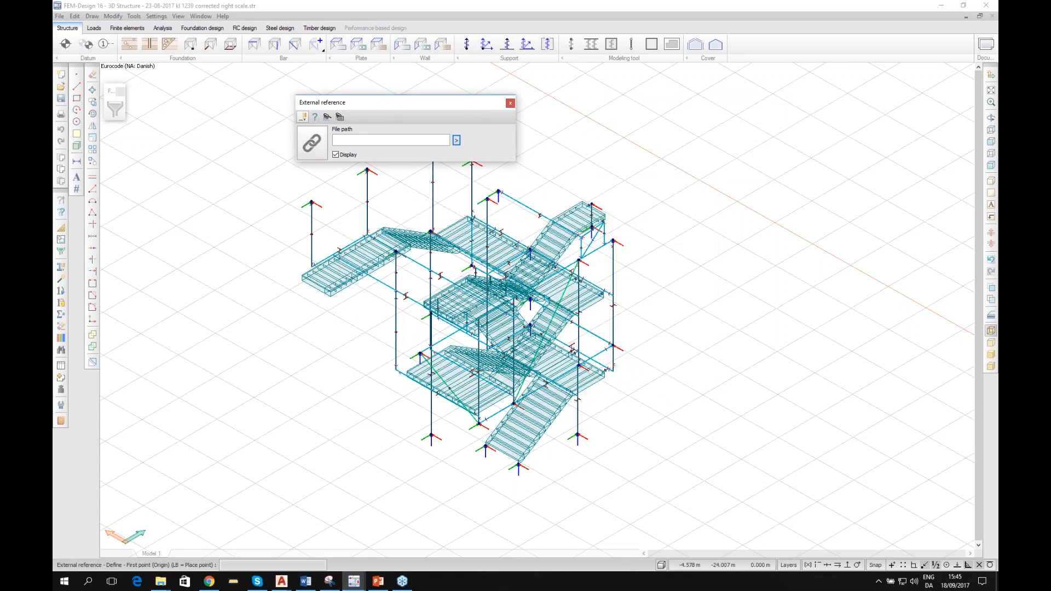
Step: Review the file types available for opening a model, filter for AutoCAD DWG and DXF drawings, and cancel without opening a file
click(60, 16)
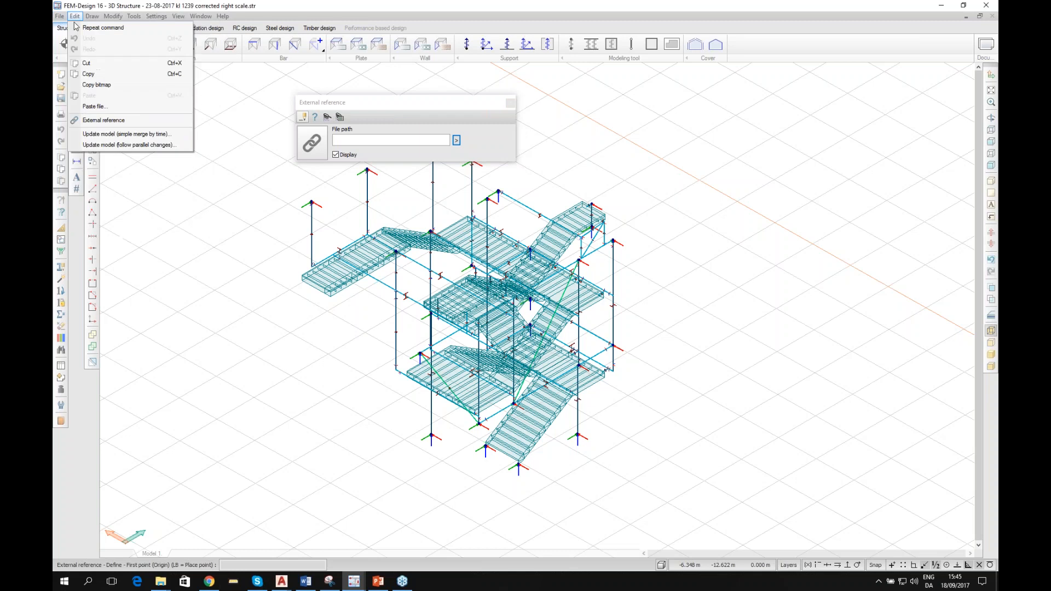
click(68, 39)
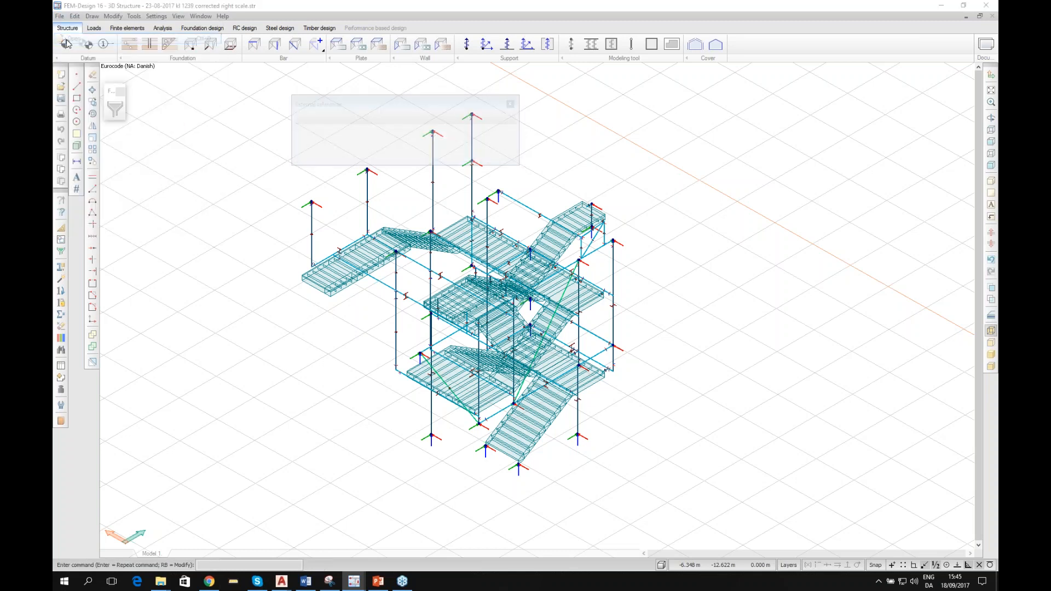
click(488, 381)
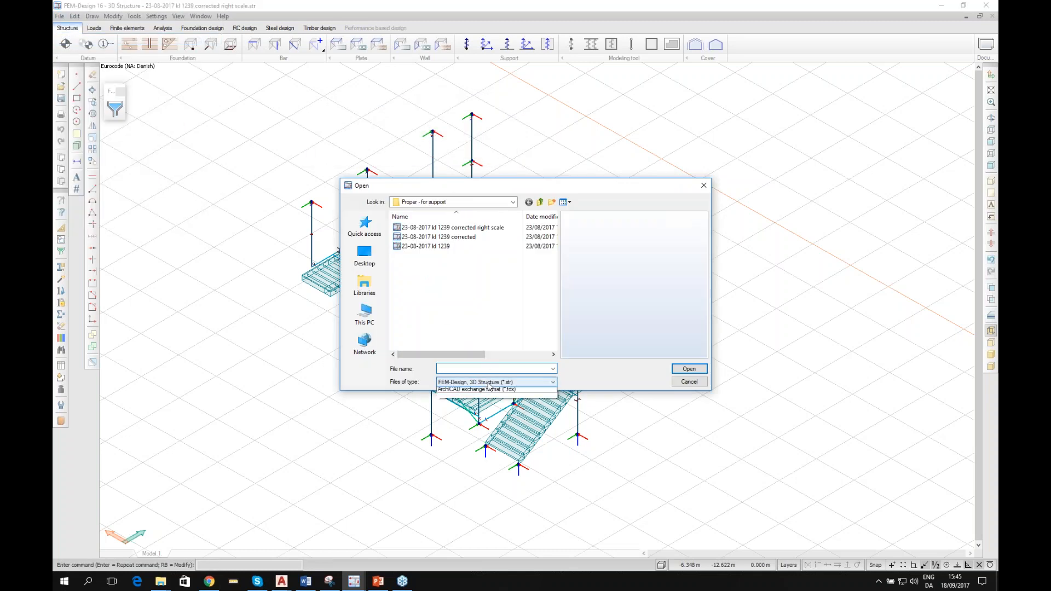
click(487, 424)
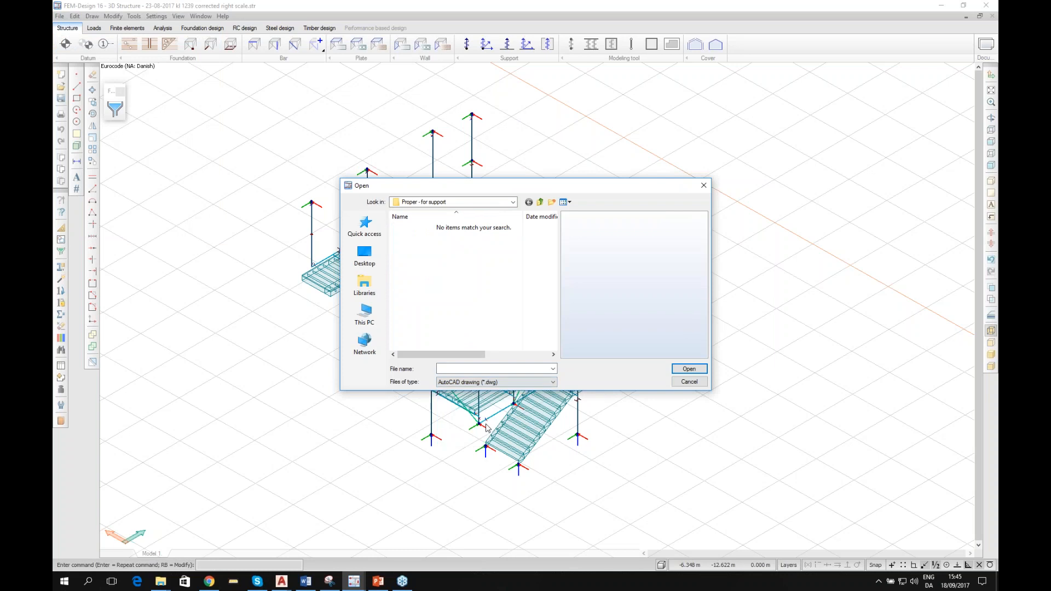
click(487, 381)
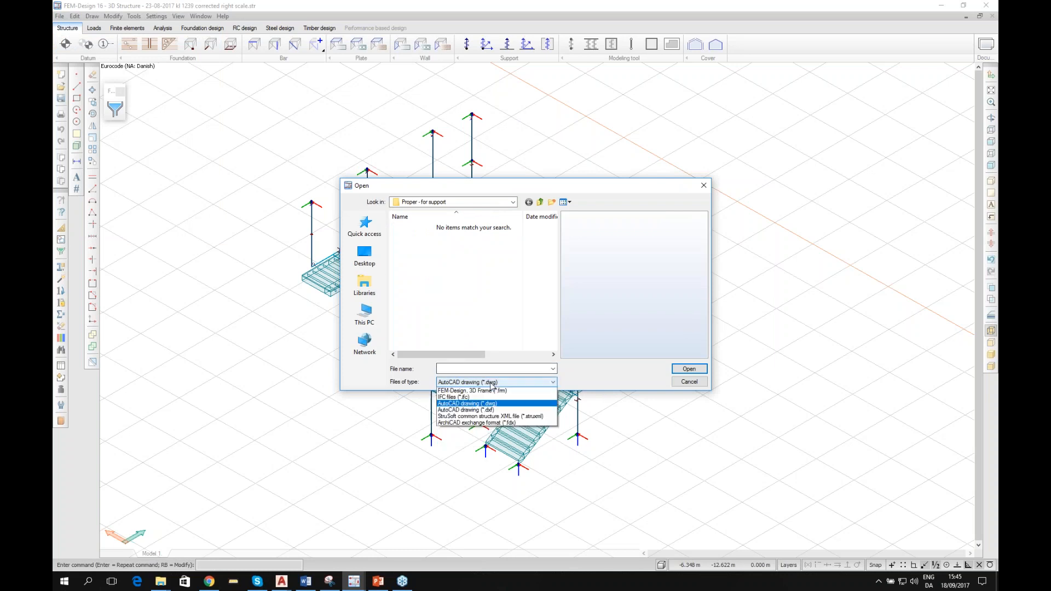
click(494, 430)
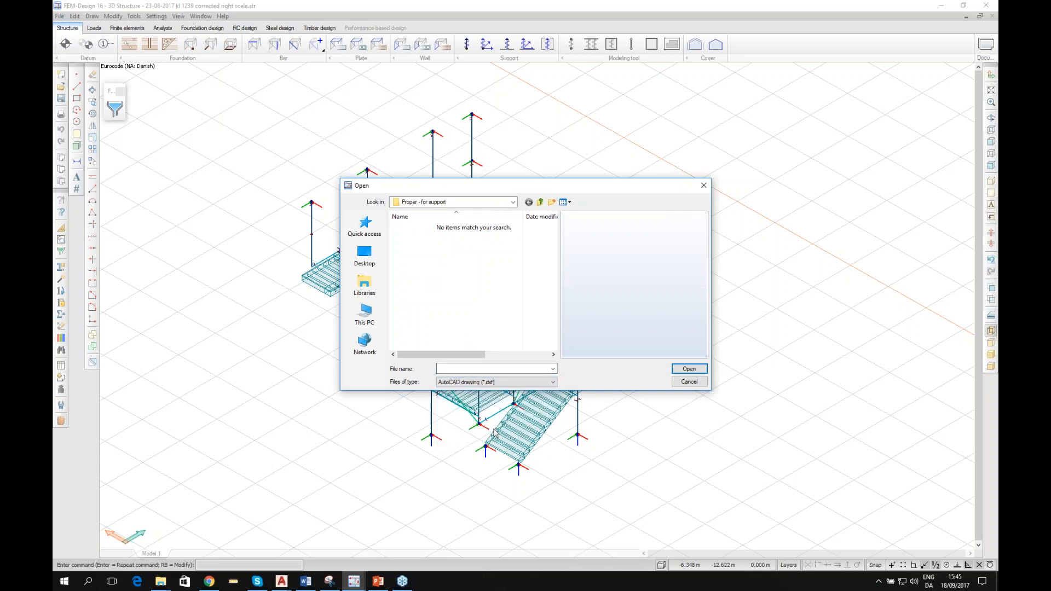
click(689, 383)
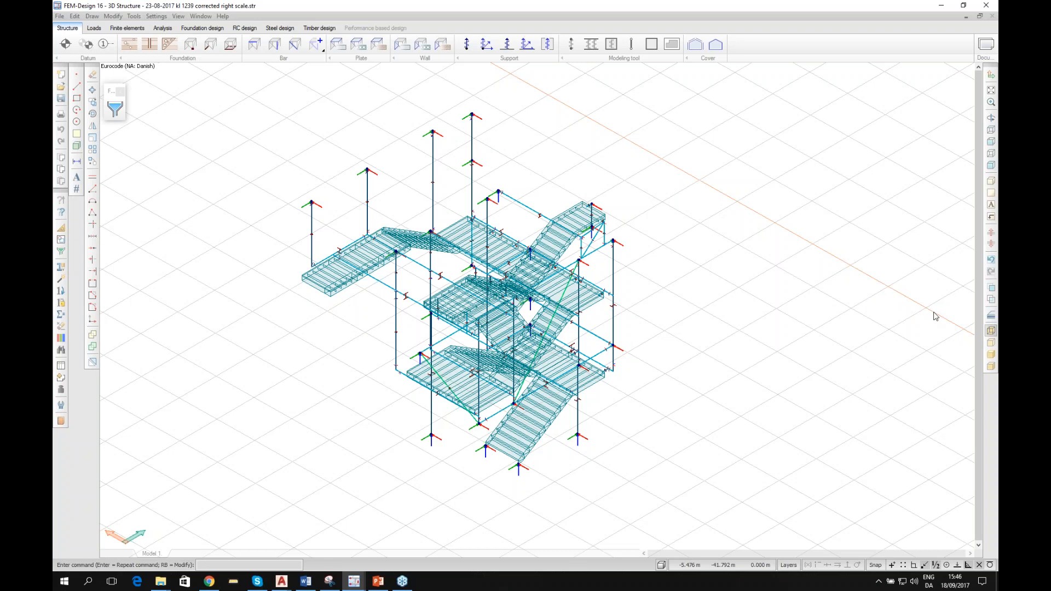
key(alt+Tab)
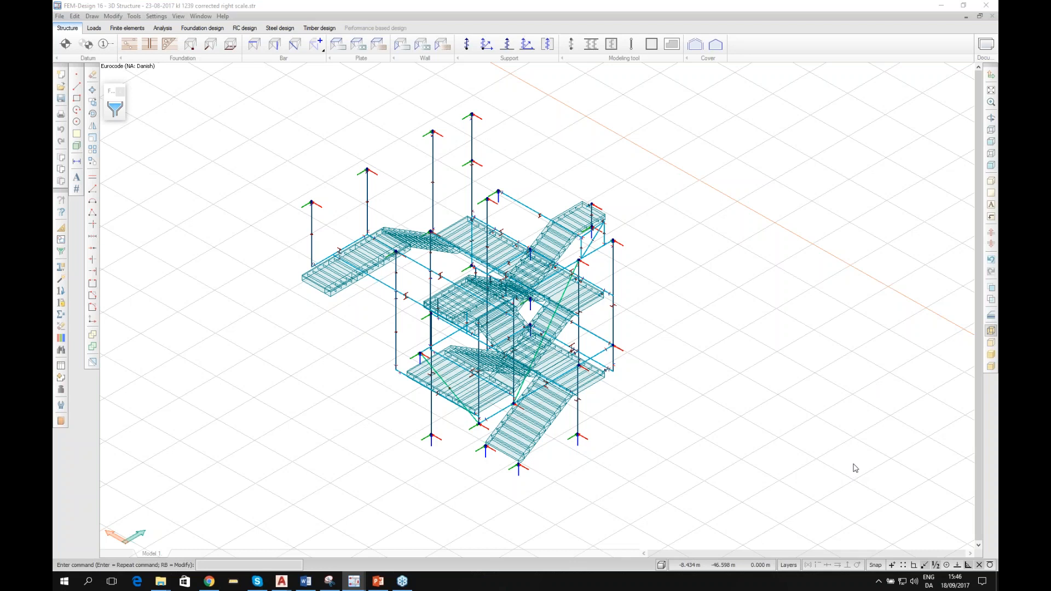
click(880, 435)
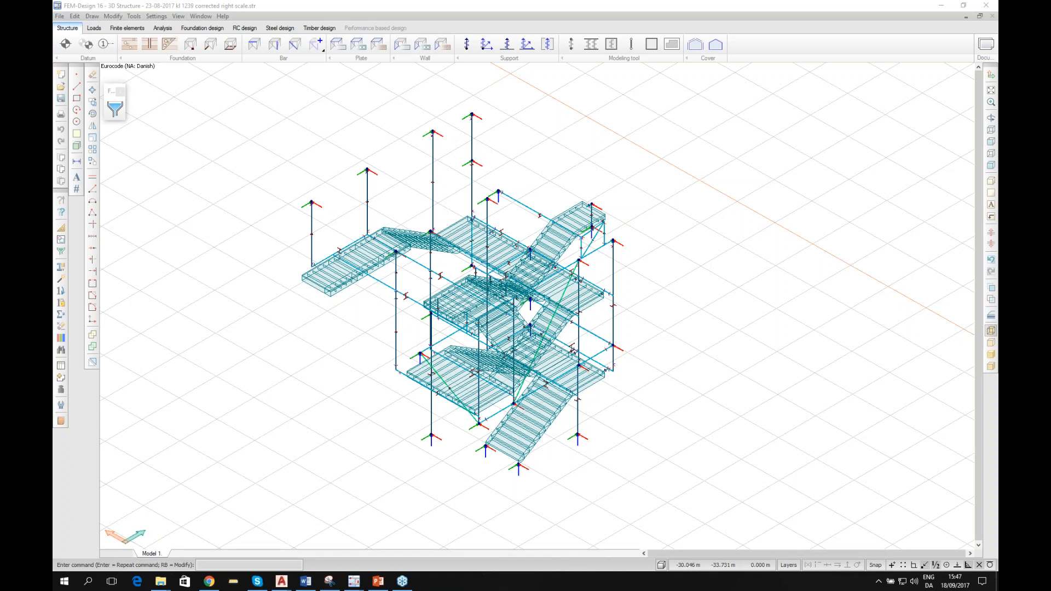
mouse_move(213, 584)
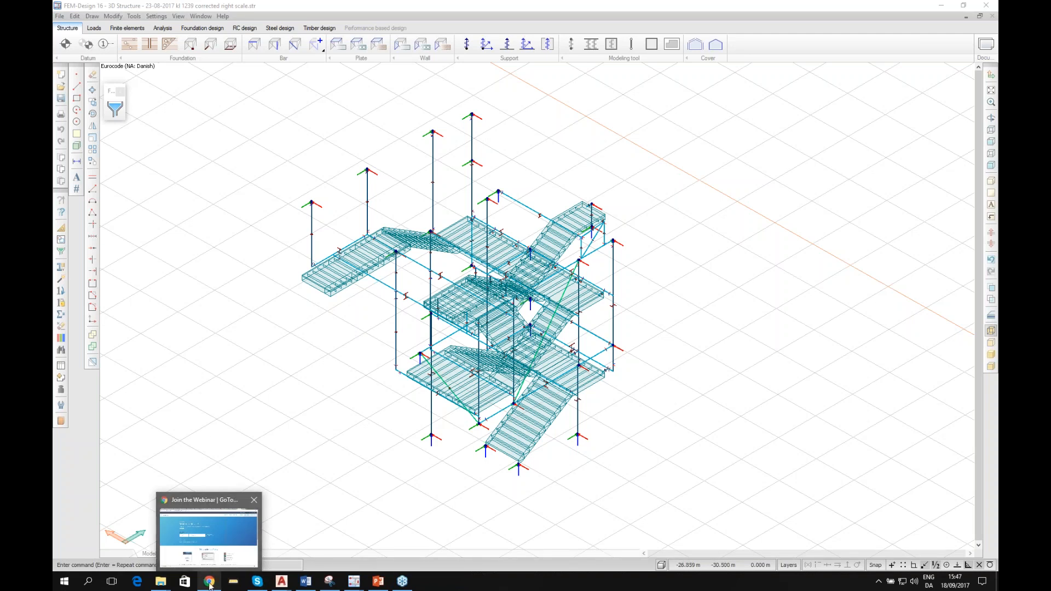
Step: Switch to Google Chrome and open strusoft.com in a new browser tab
click(210, 583)
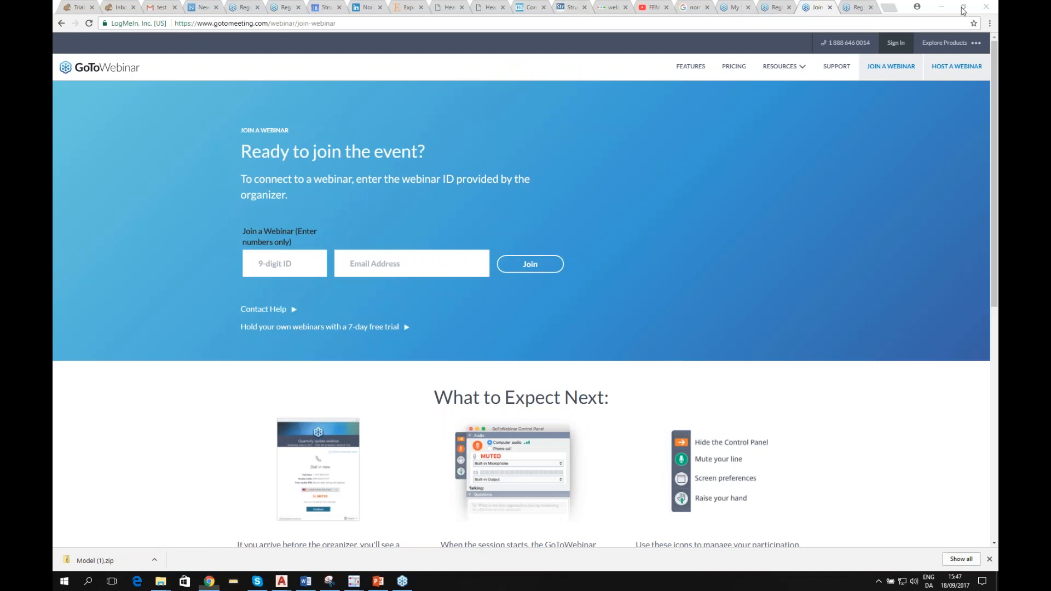
click(889, 7)
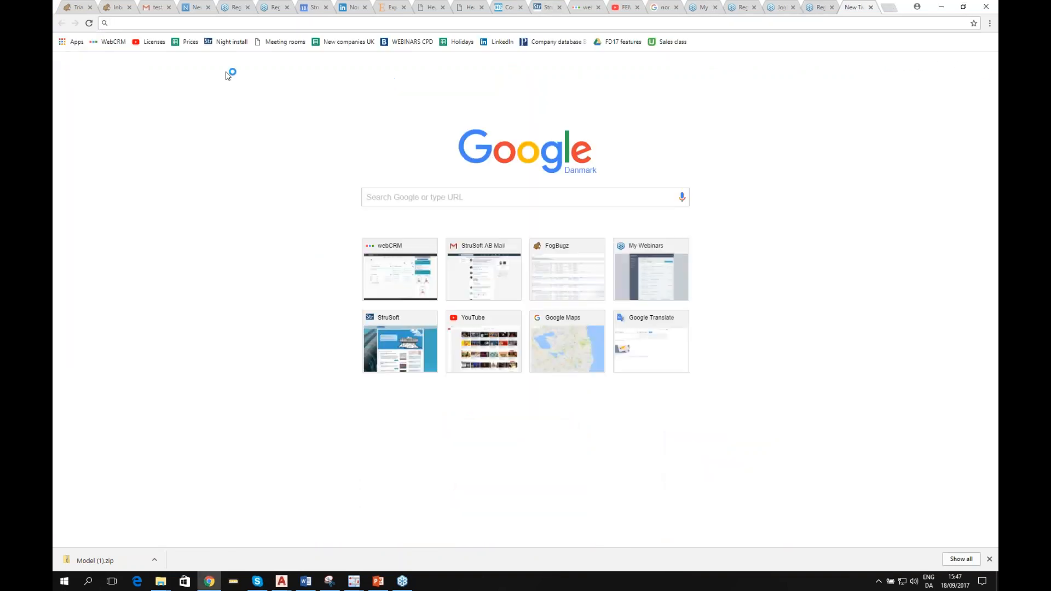
text(strusoft)
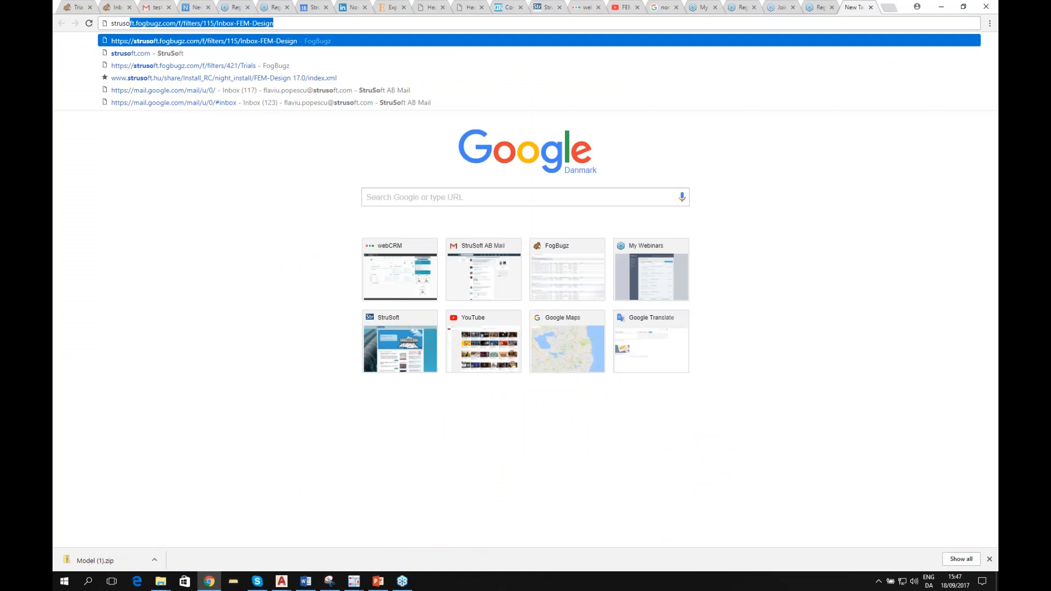
text(.com)
key(Return)
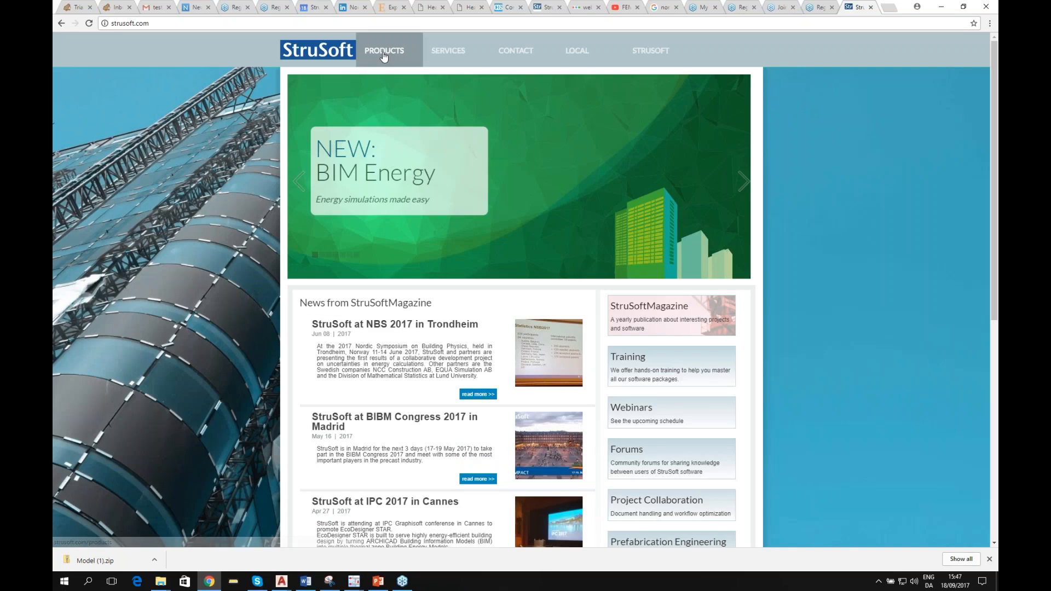
Step: Open the FEM-Design product page on the StruSoft site and request its free trial version page
mouse_move(384, 50)
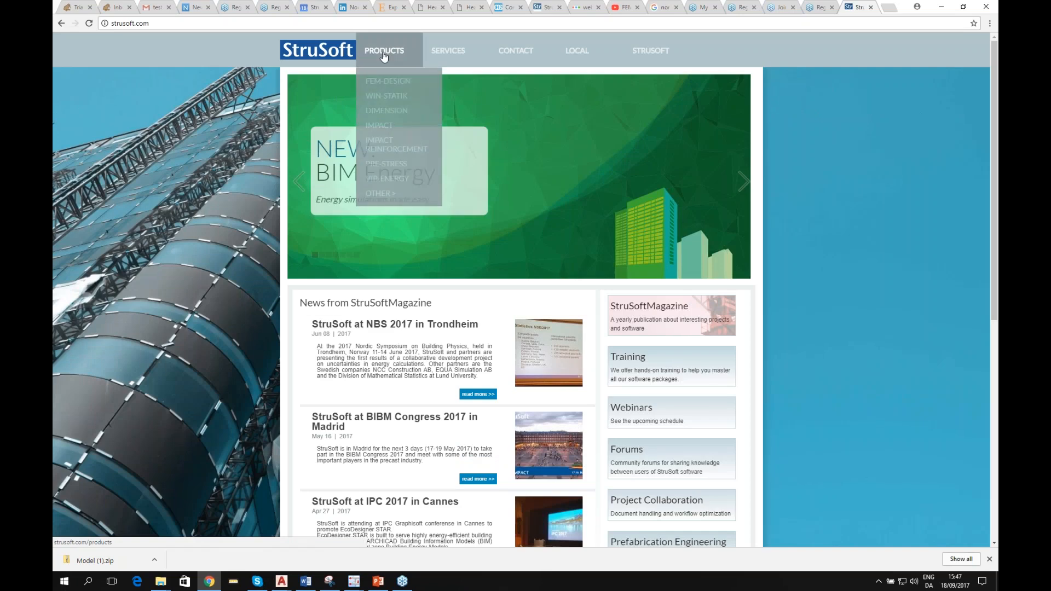
click(387, 82)
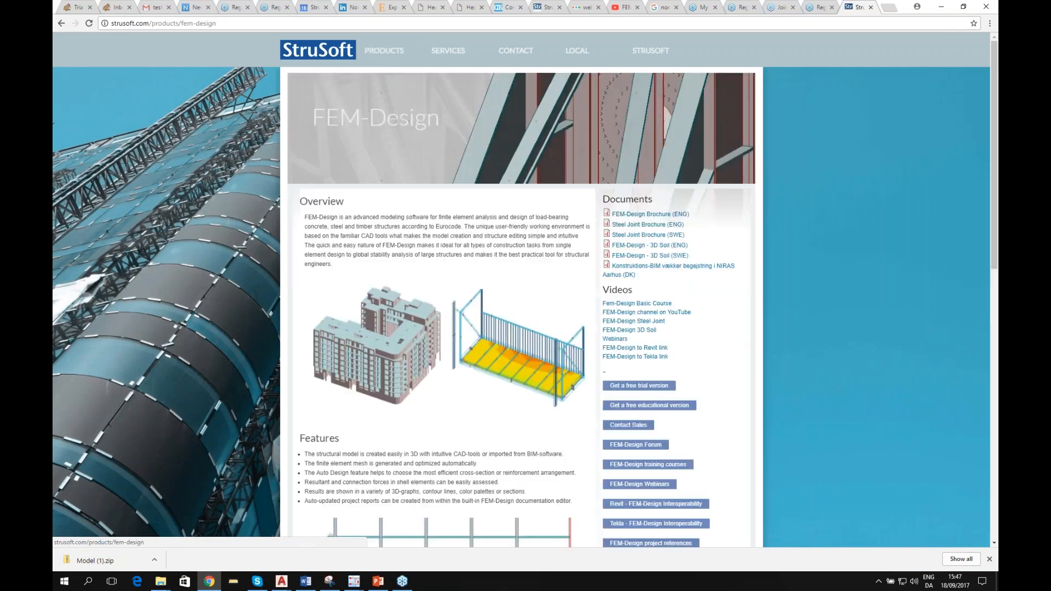
click(634, 386)
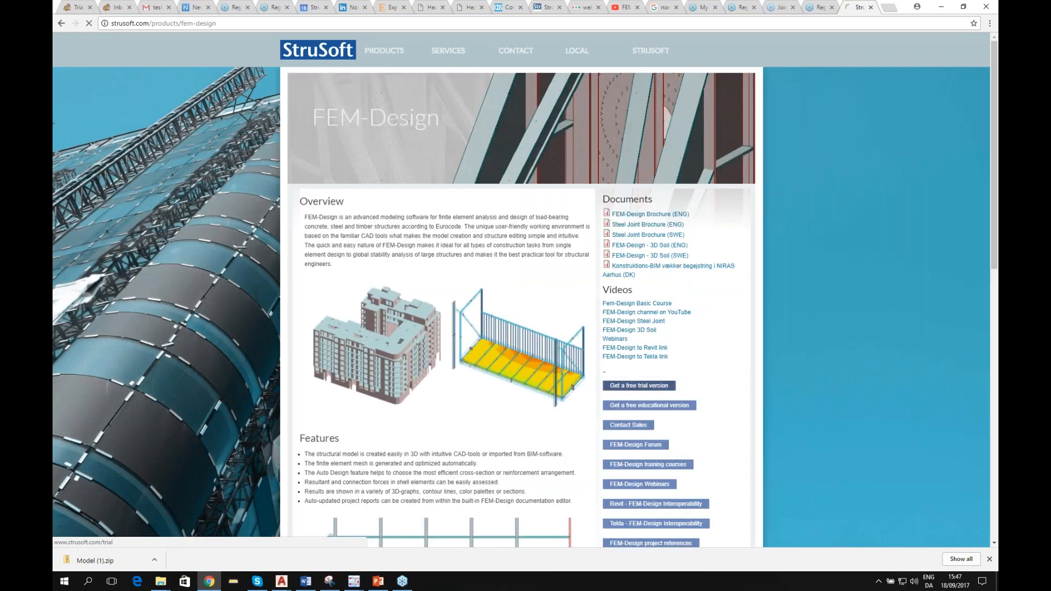